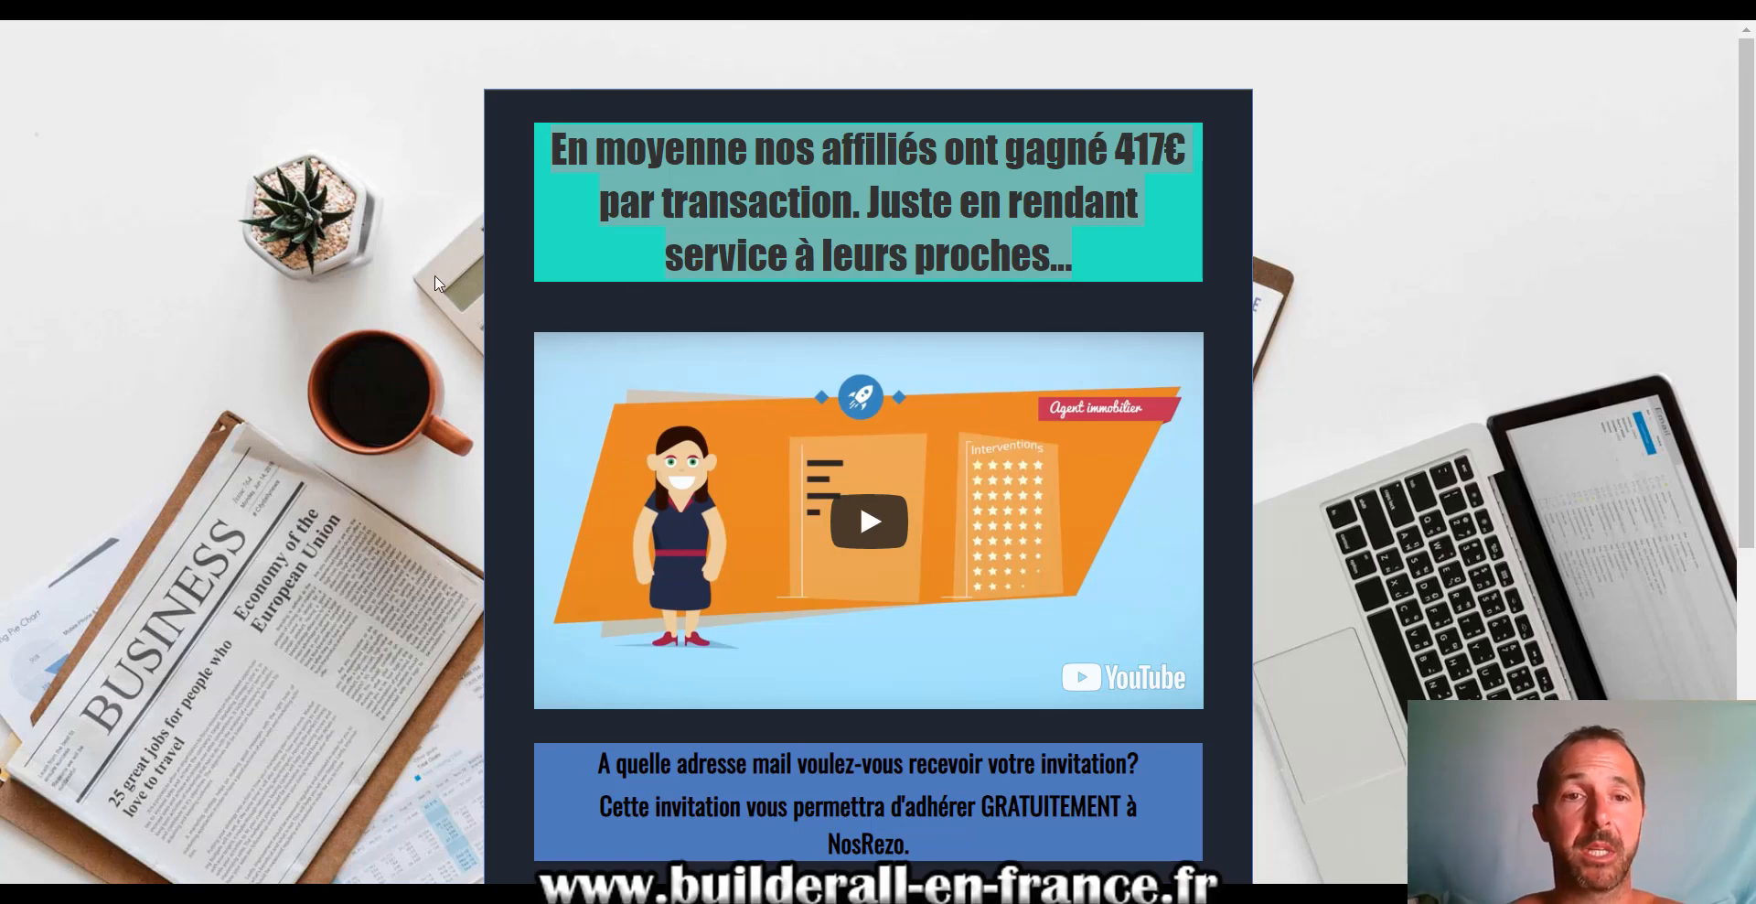
Step: Review the example capture page from its headline and video to the email field and sign-up button
scroll(435, 274, down, 5)
scroll(447, 480, up, 2)
scroll(447, 480, down, 1)
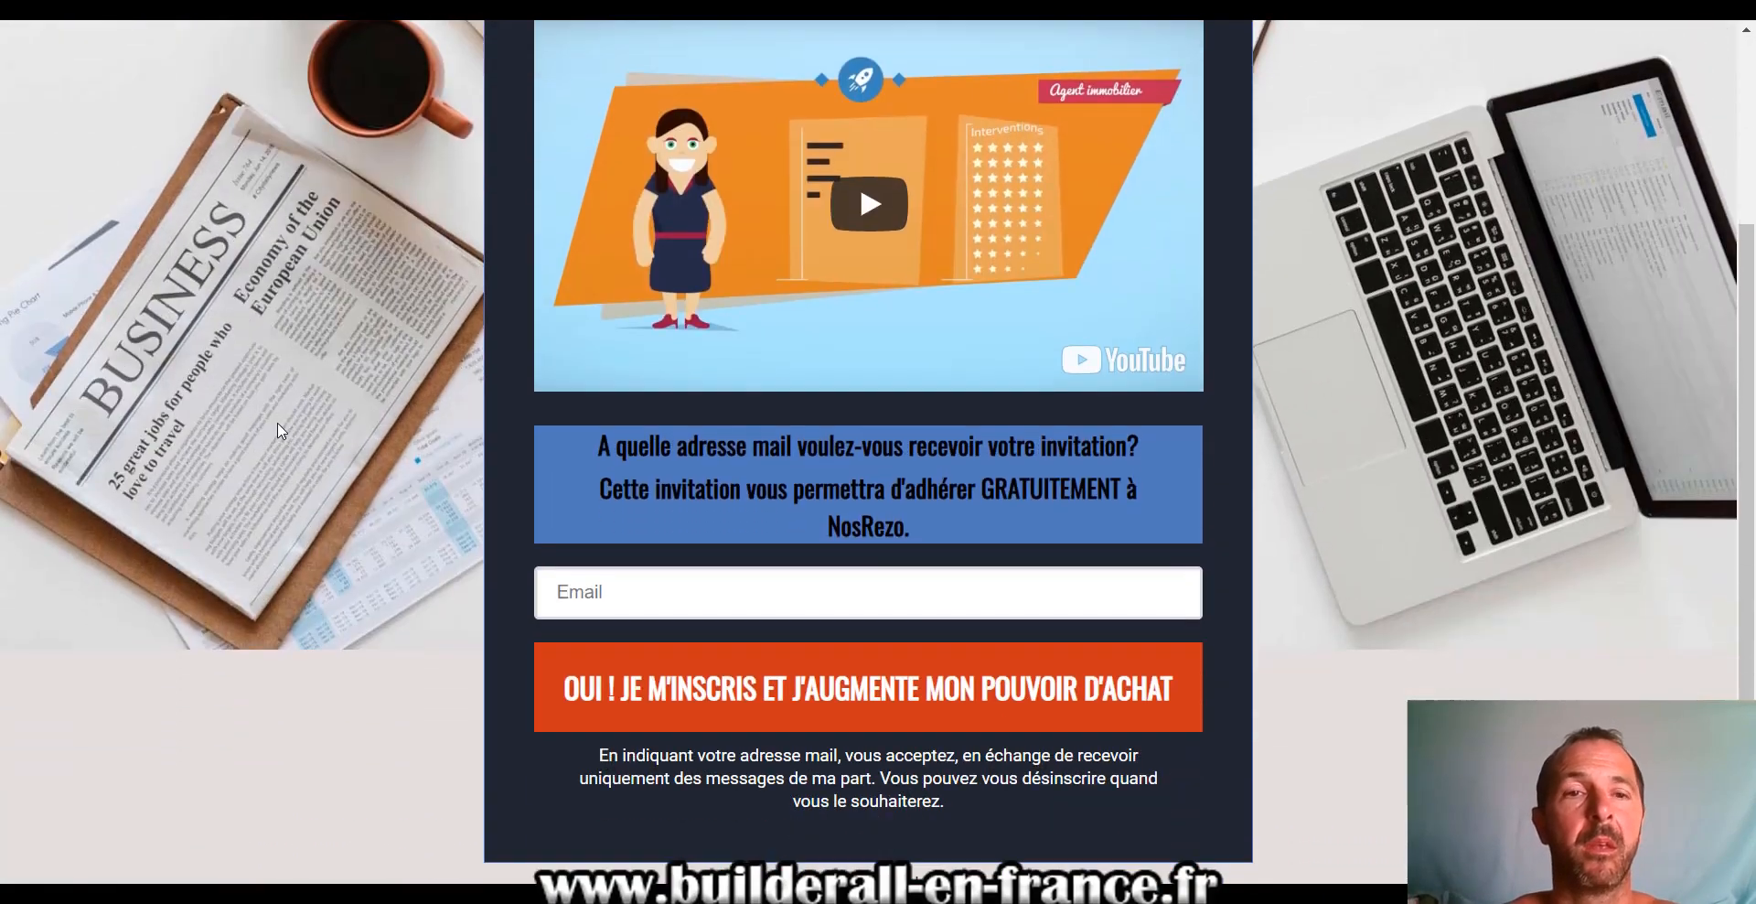
scroll(386, 408, up, 3)
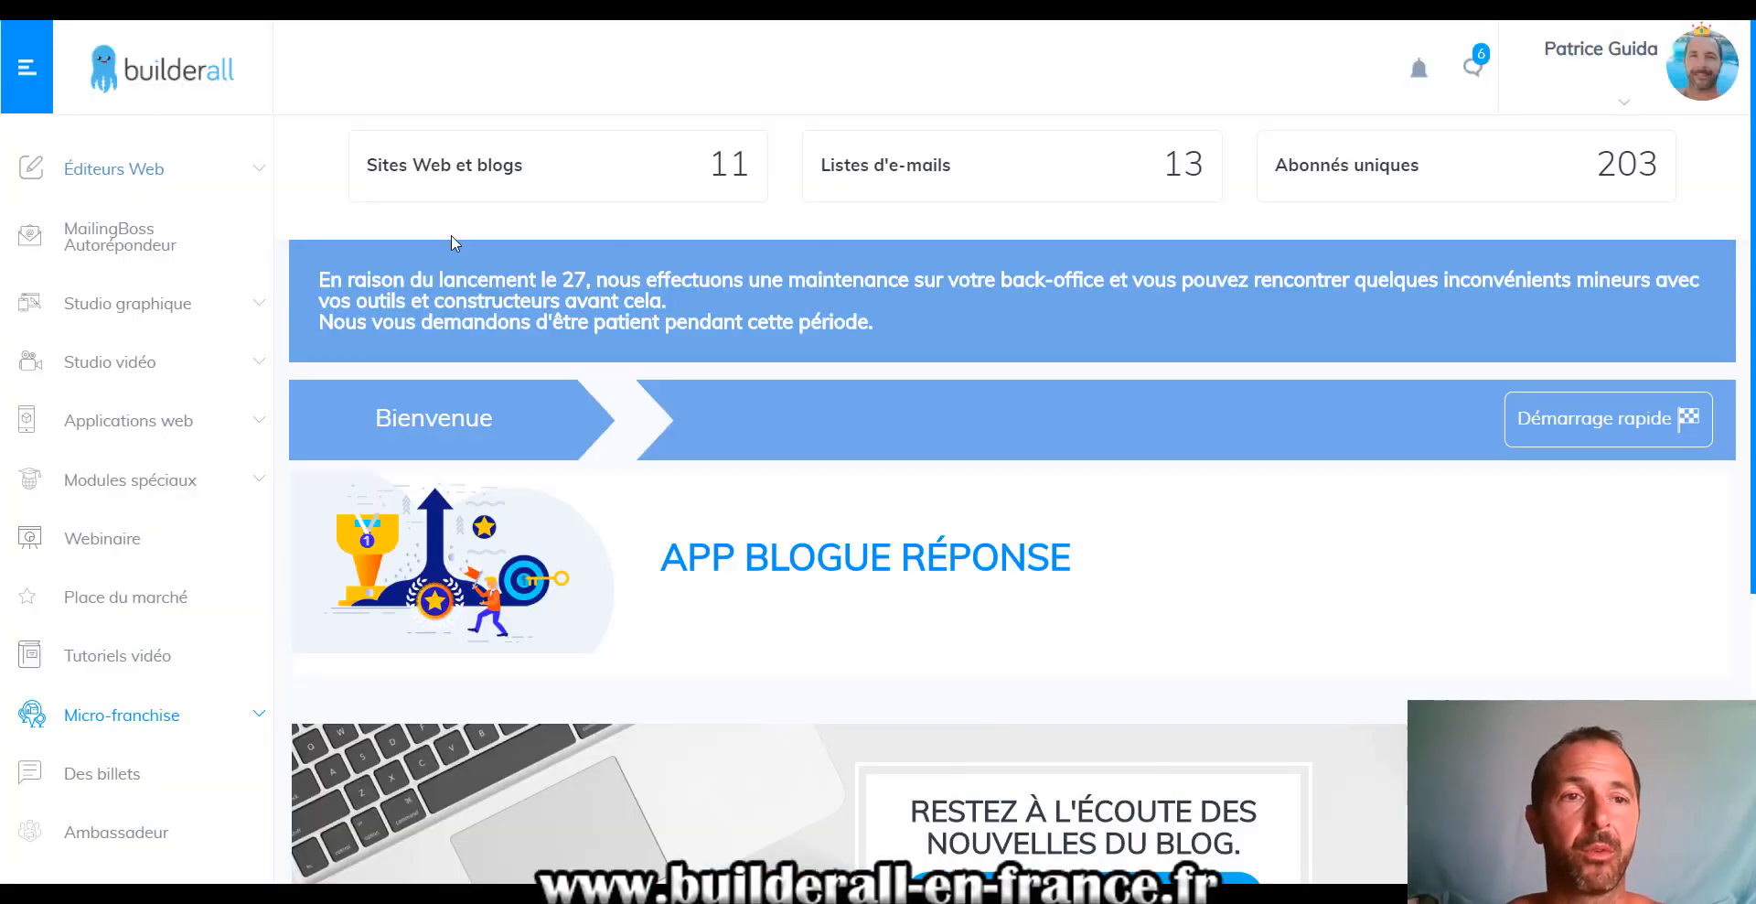
Step: Create a new Pixel Perfect website from the Blank Page #007 template and open it for editing
click(174, 183)
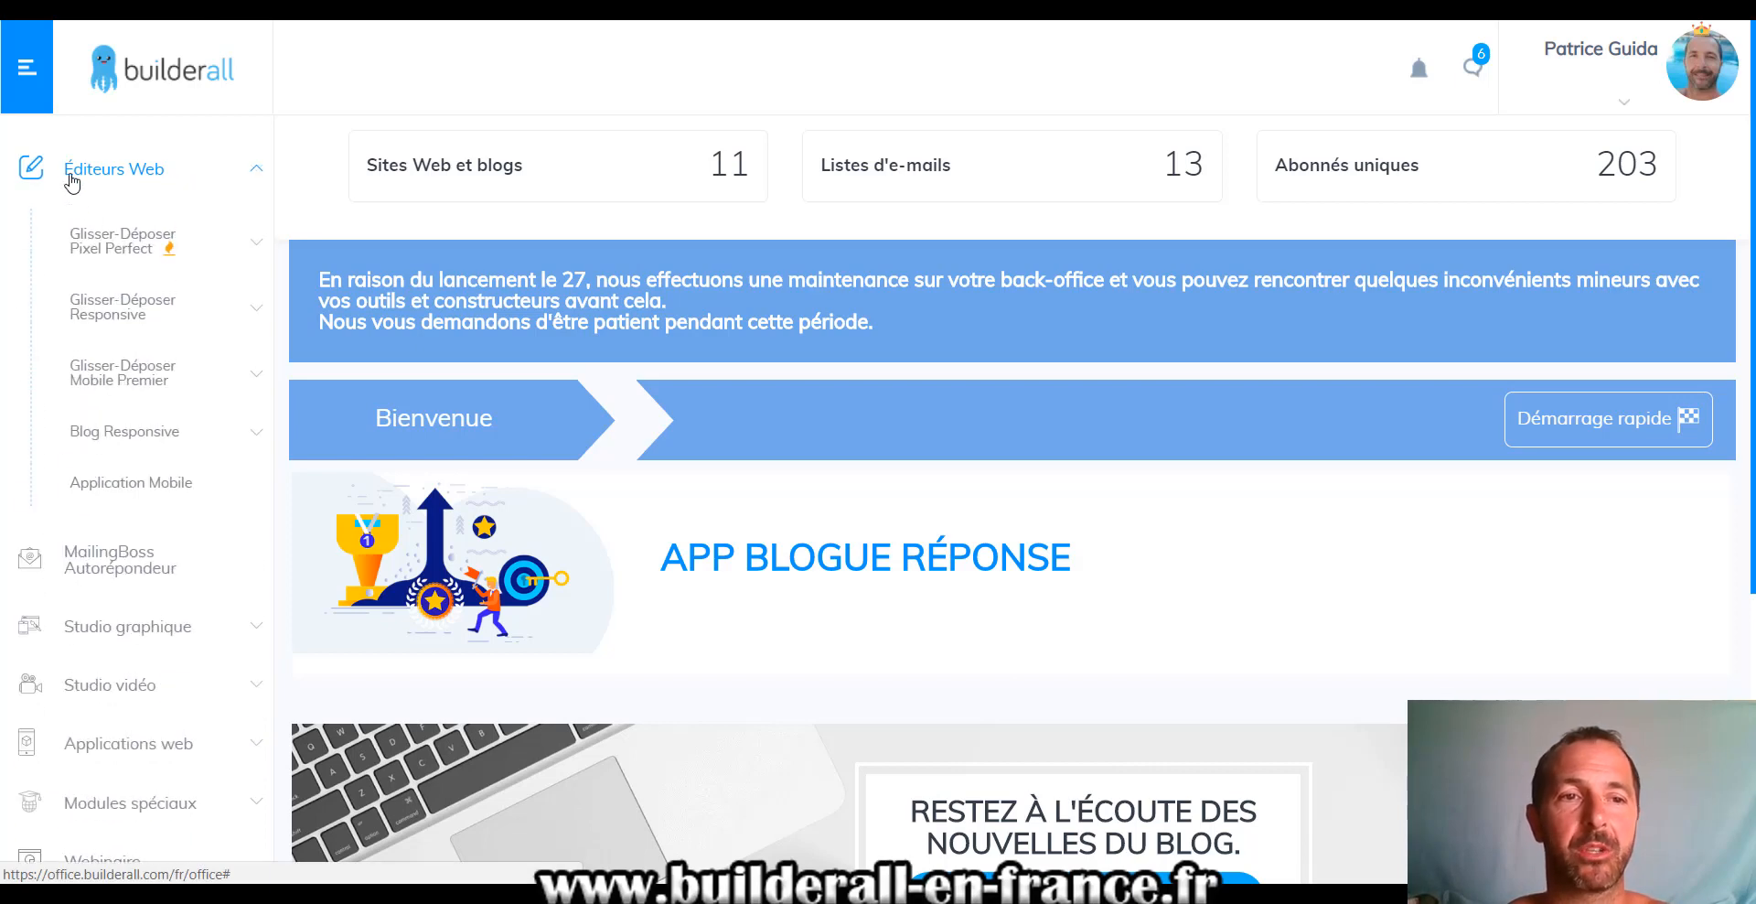
click(142, 247)
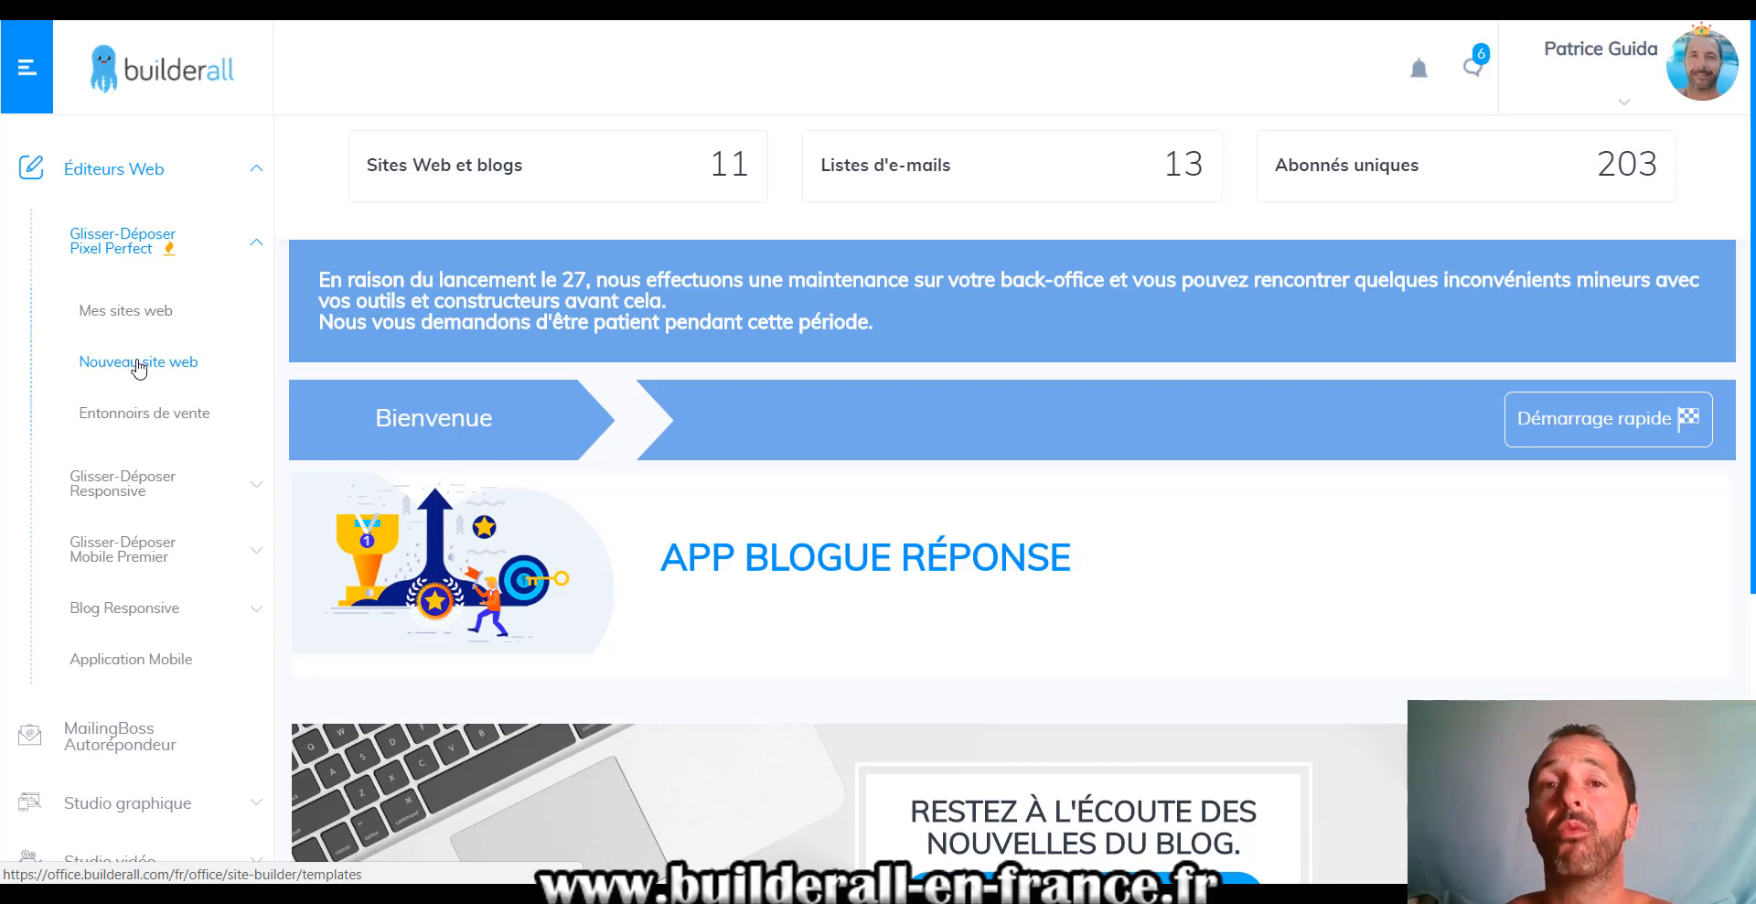
click(147, 365)
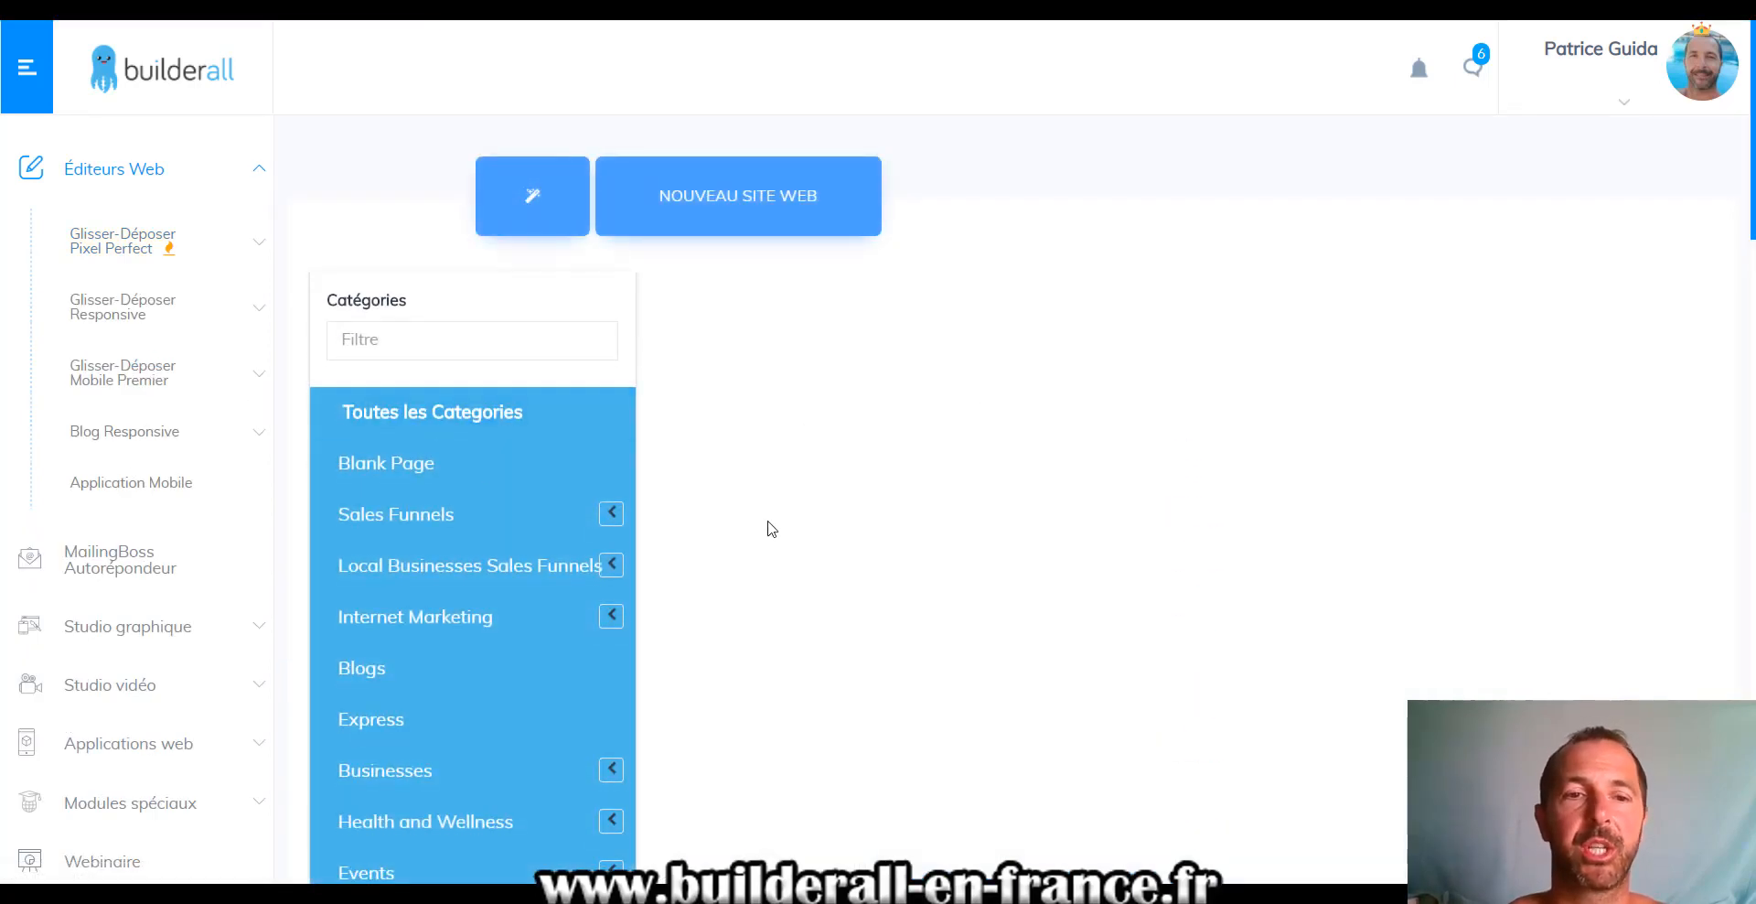
click(421, 465)
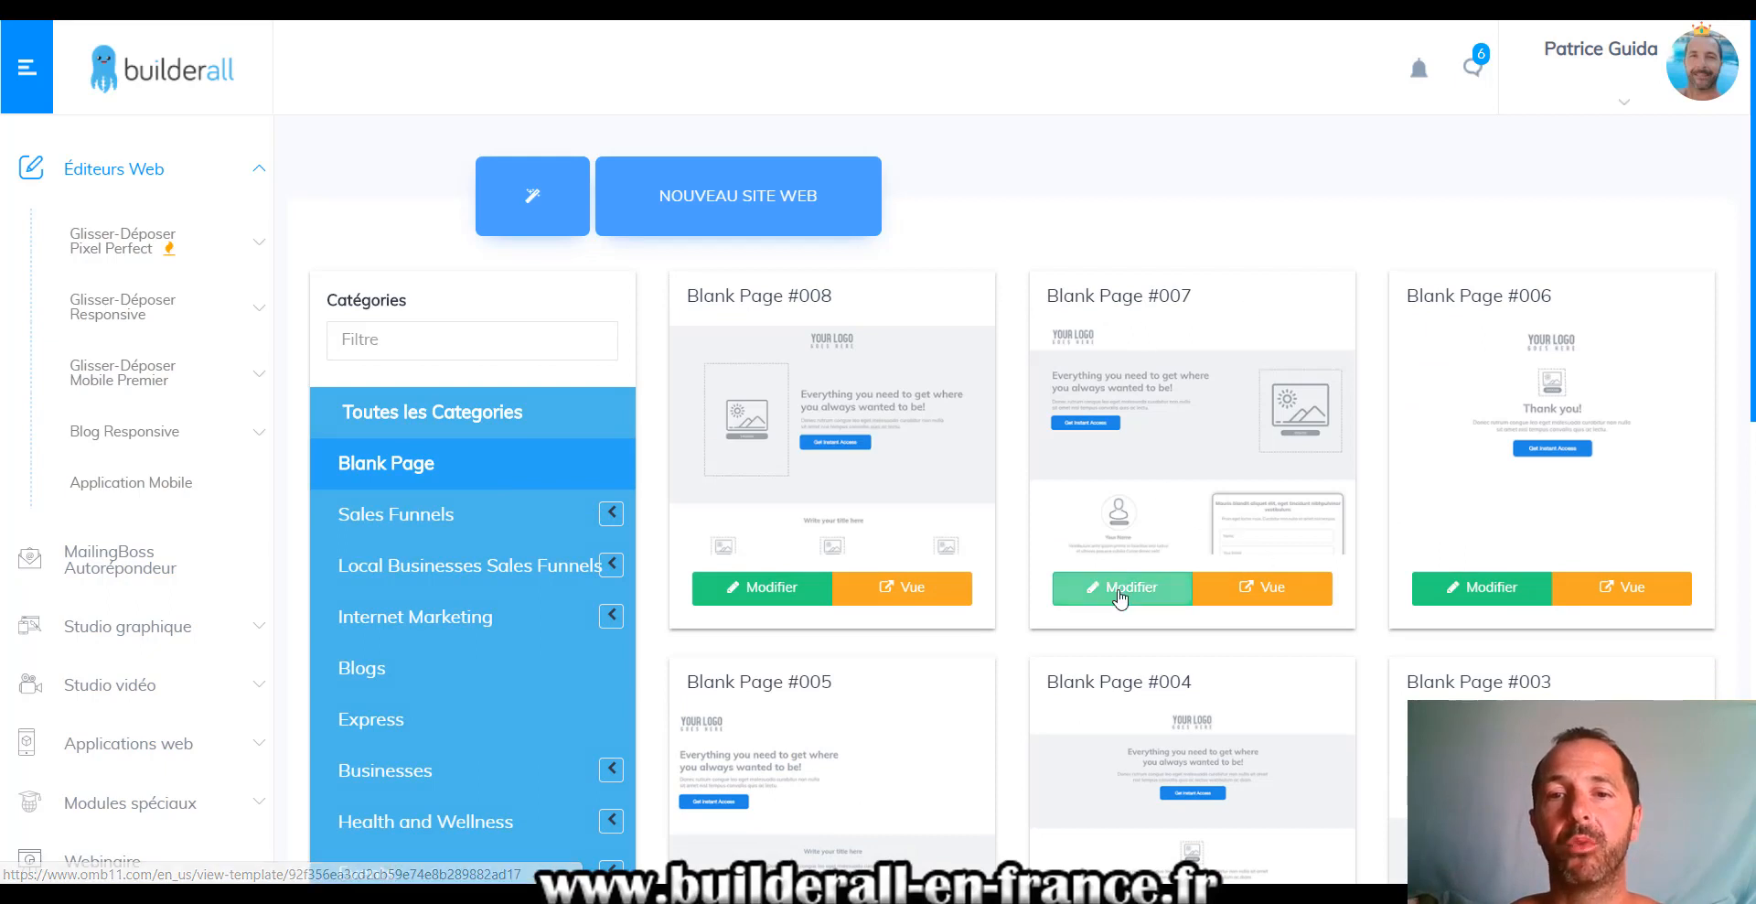
click(1128, 593)
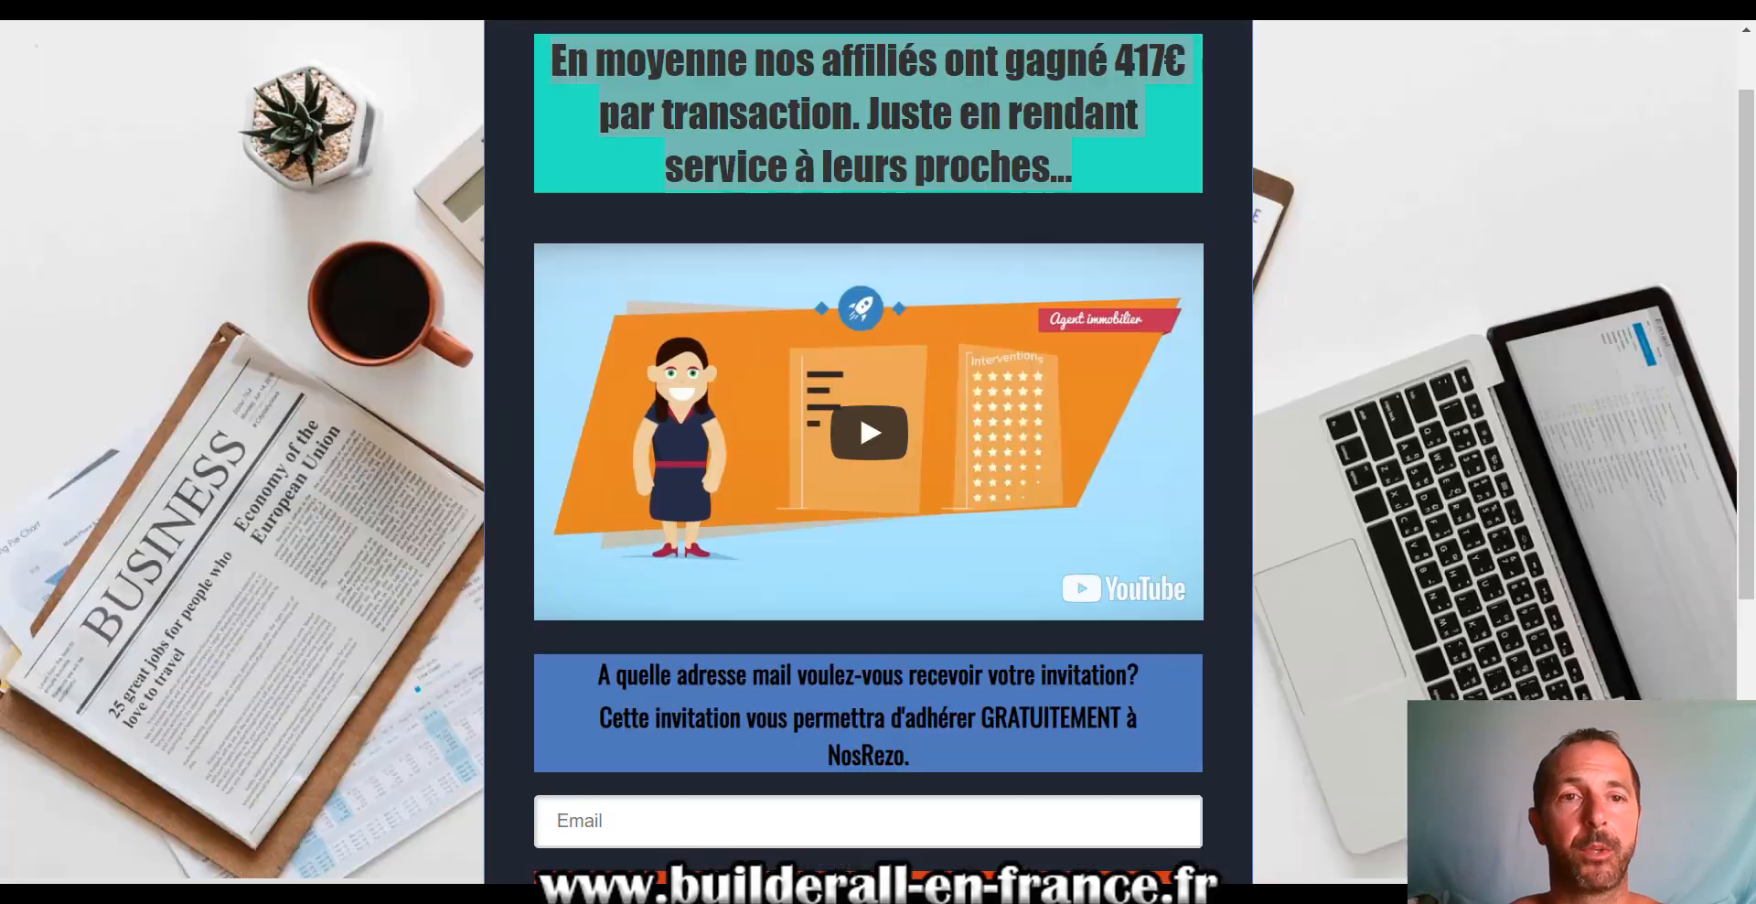
Step: Copy the three-line headline about the affiliates' average 417€ earnings from the example capture page
click(659, 115)
drag(566, 60, 1061, 172)
scroll(684, 41, up, 1)
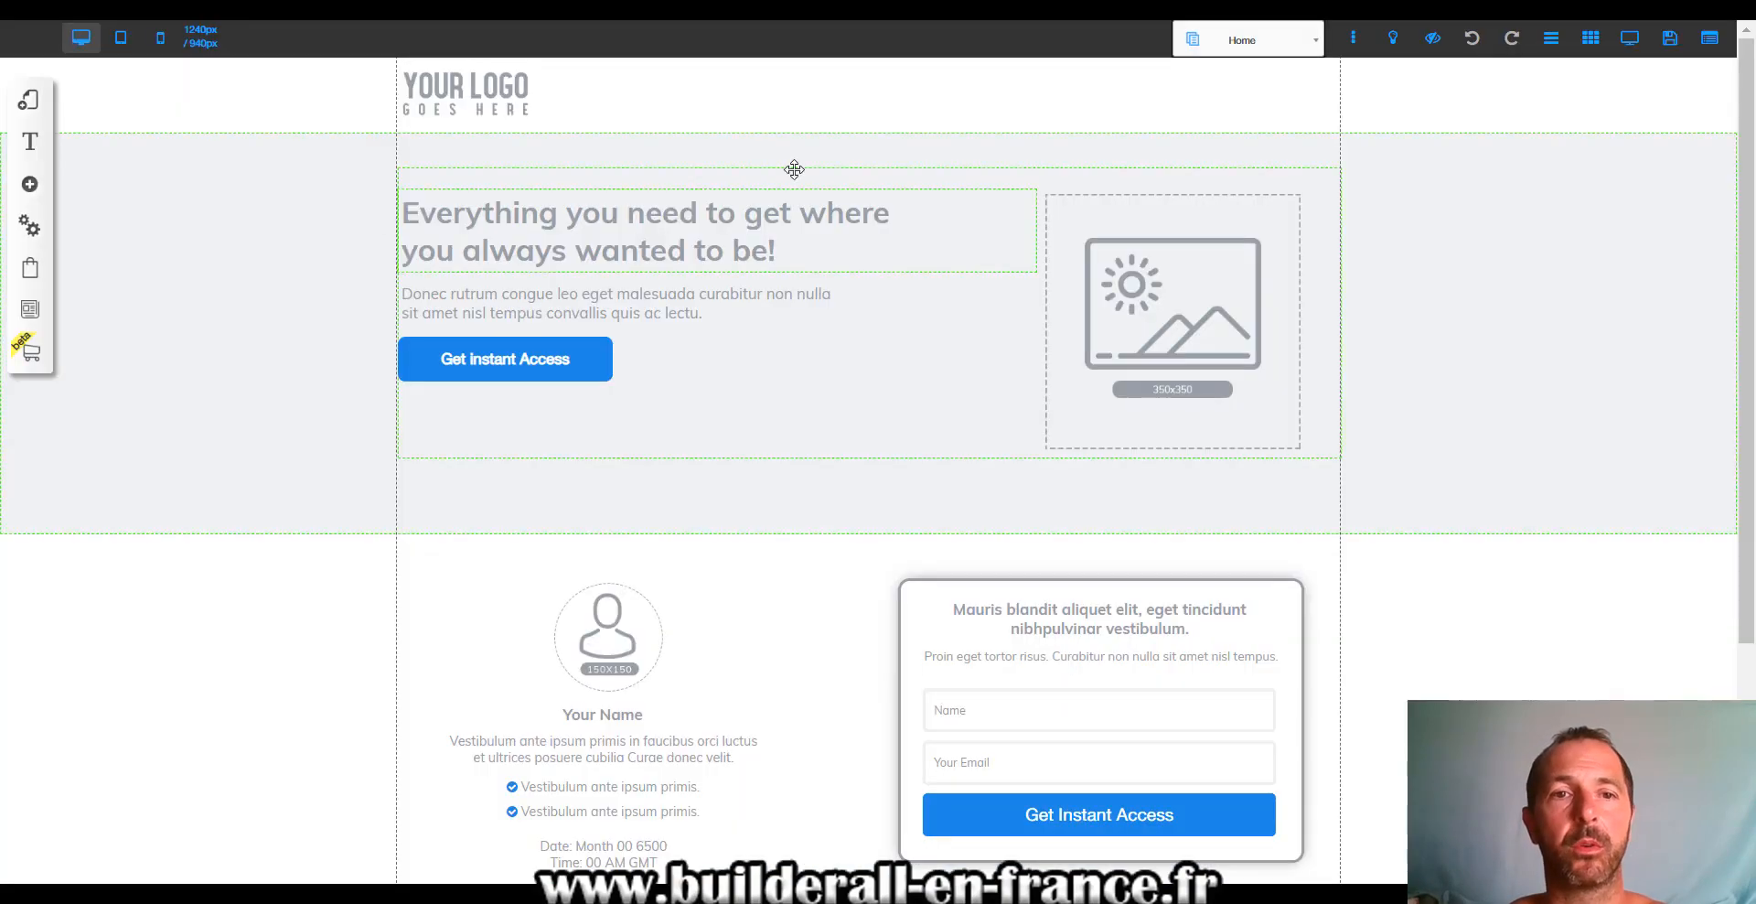
Step: Delete the template's logo strip and the heading, text, button and image in the grey hero section
drag(497, 103, 865, 64)
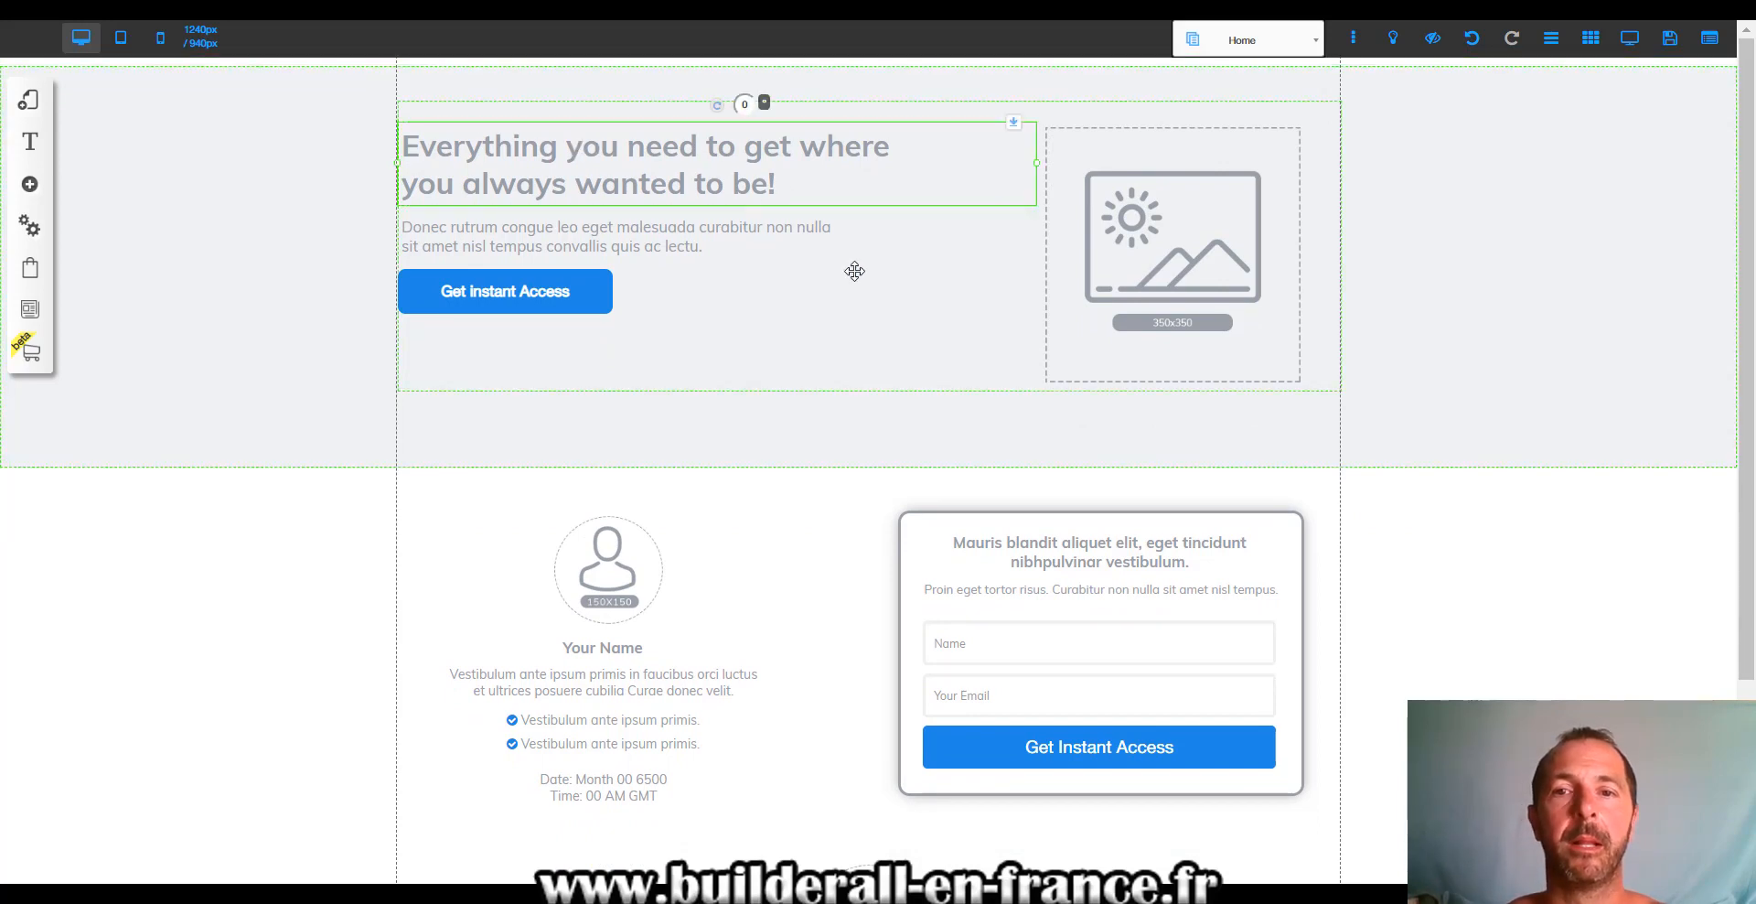
key(Delete)
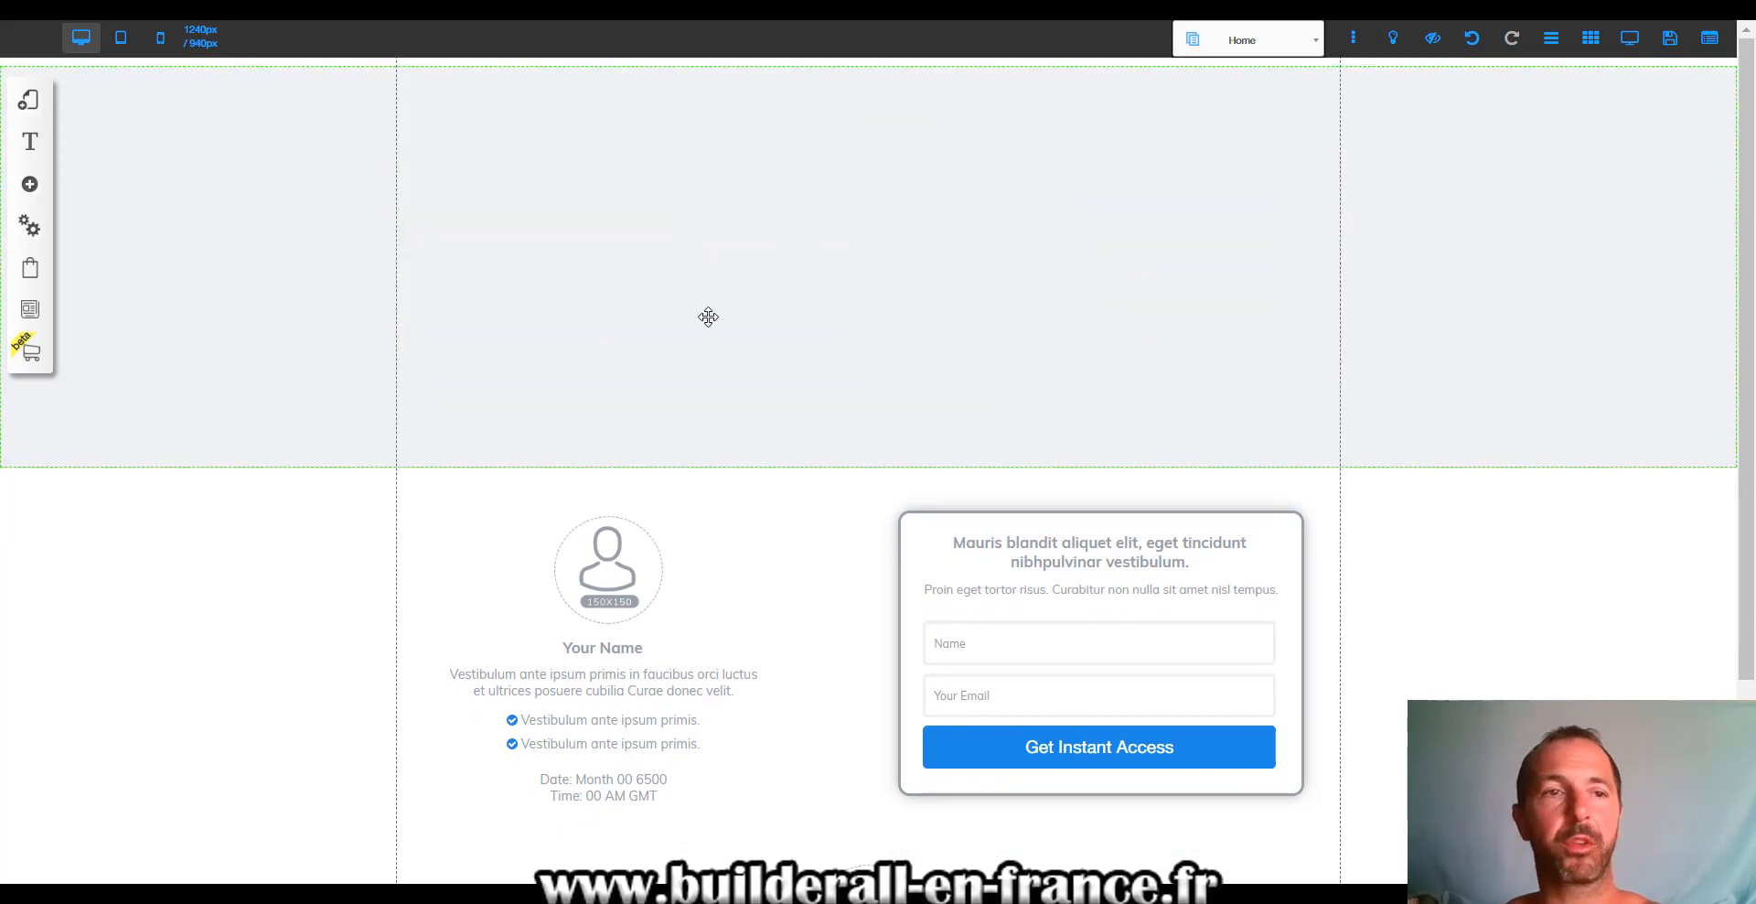
Step: Add a text element in the largest title style and place it near the top of the grey section
click(30, 185)
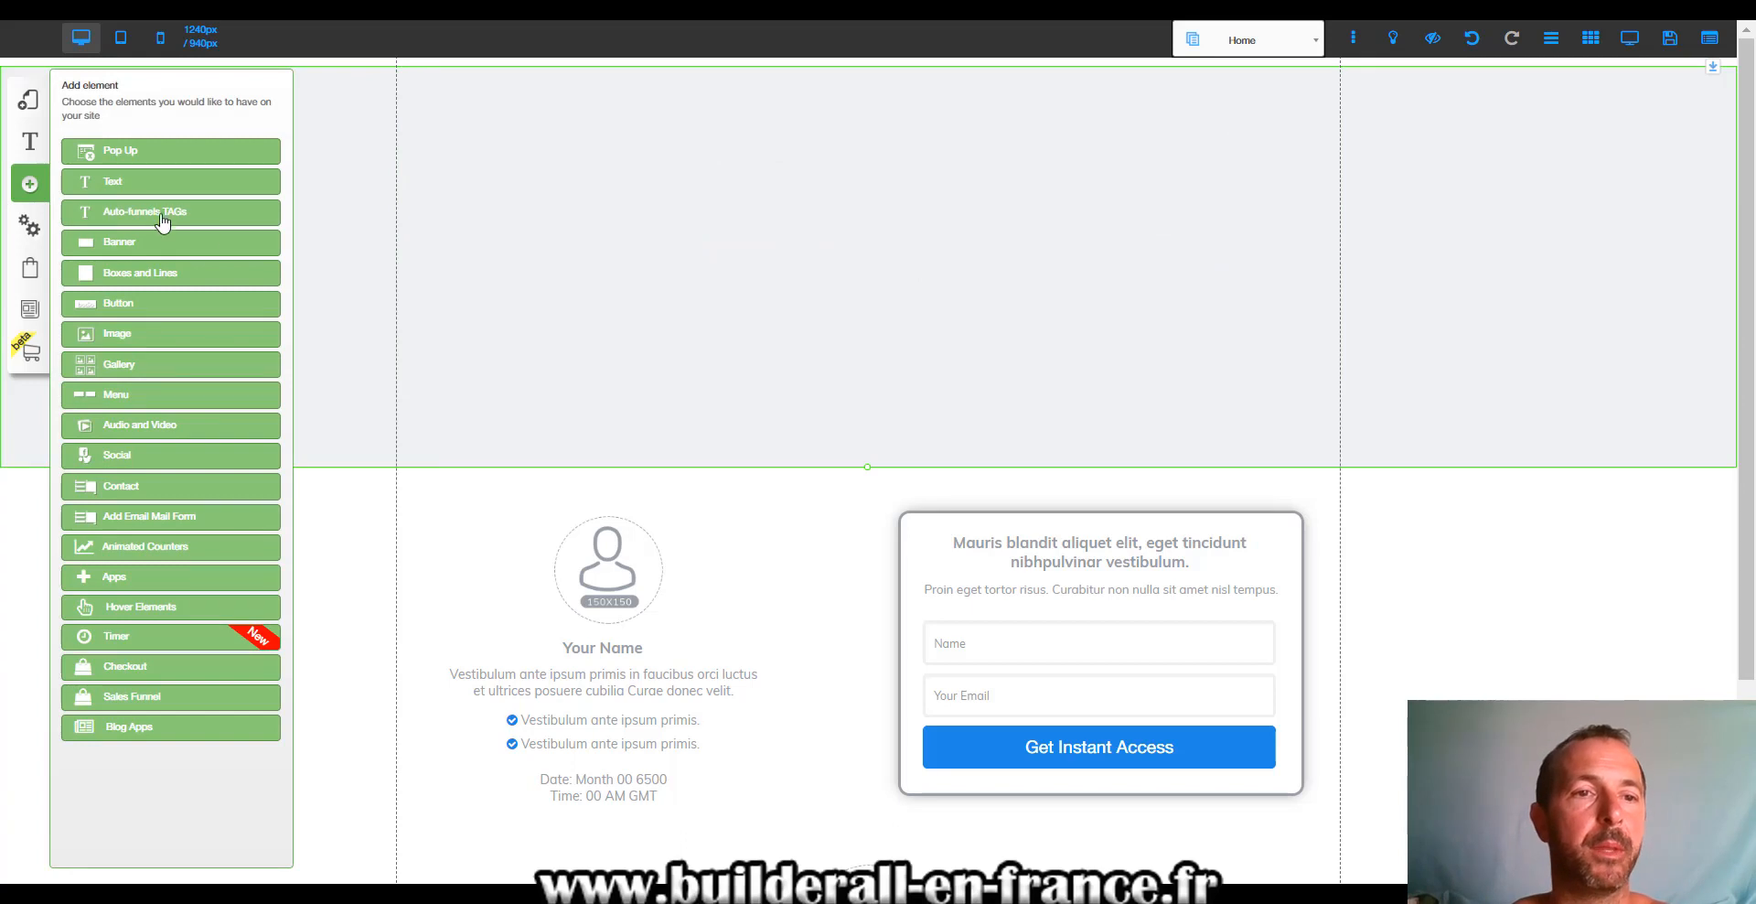
click(118, 184)
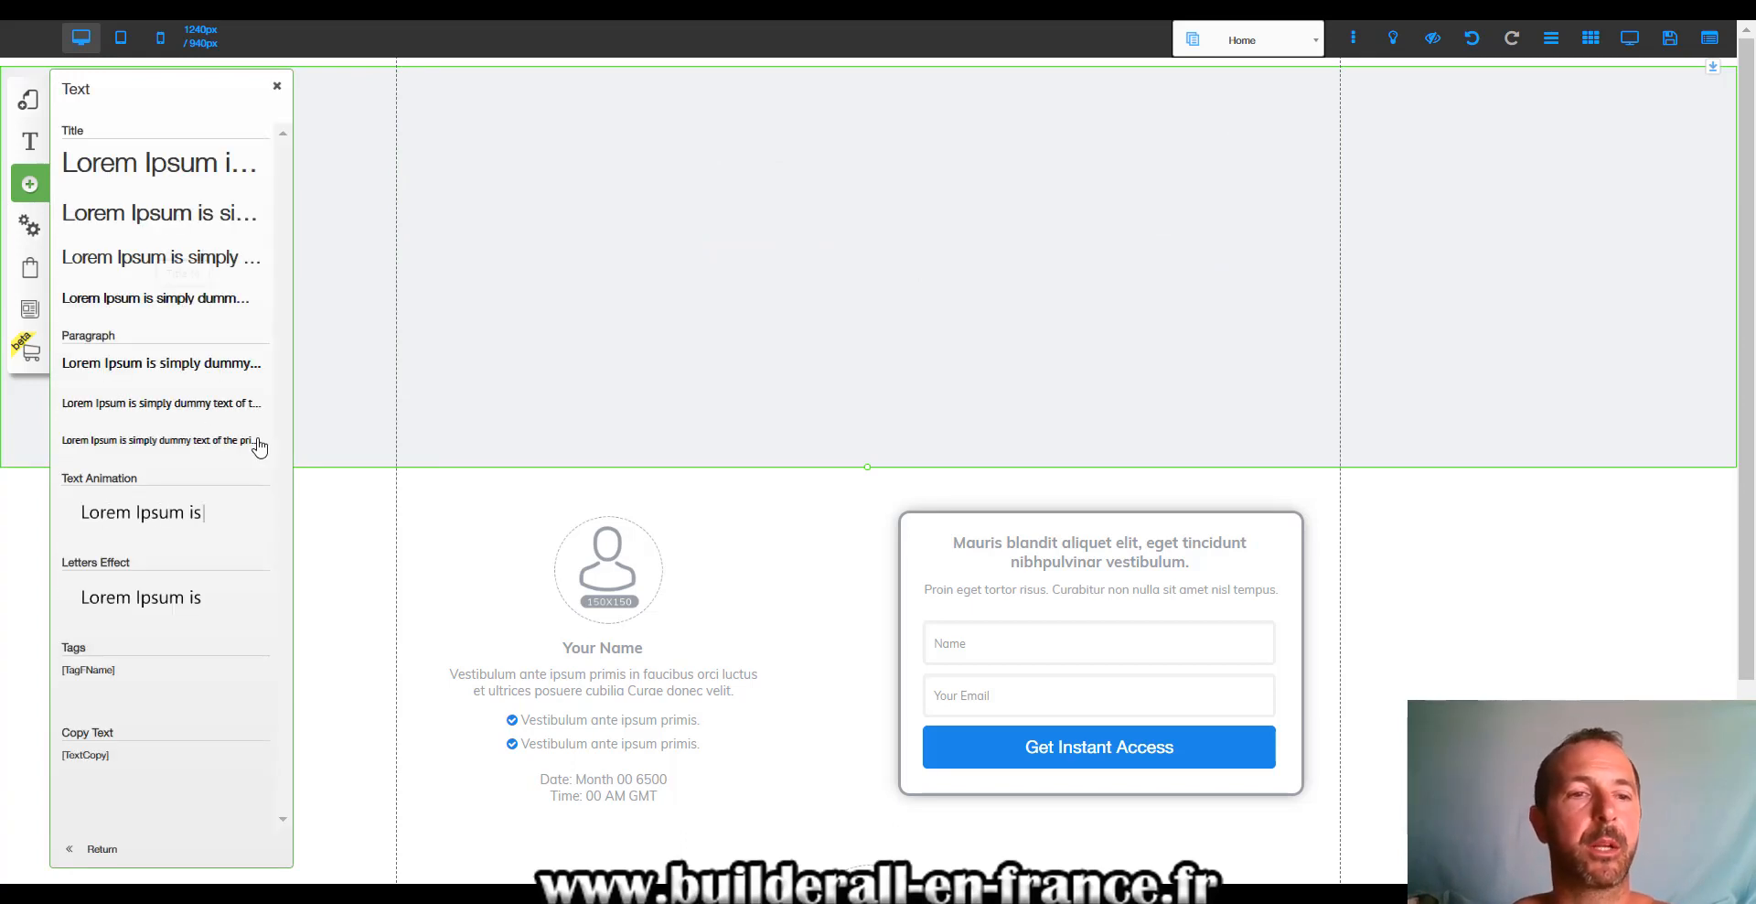
click(146, 167)
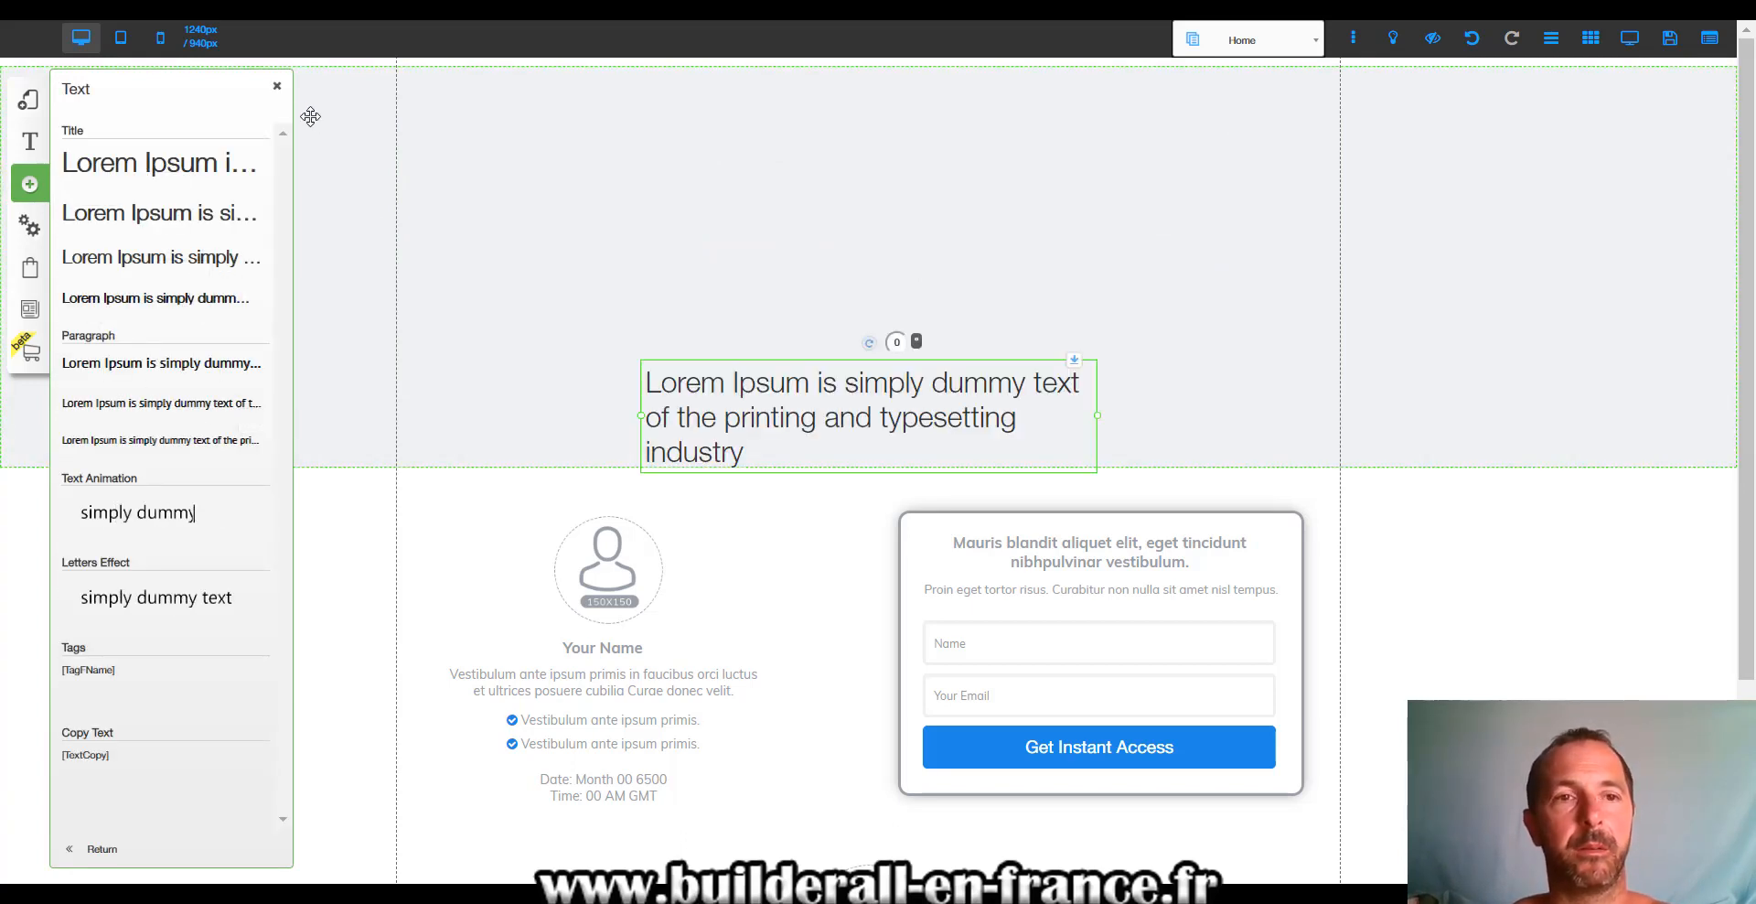
click(279, 89)
drag(851, 434, 789, 174)
Step: Replace the title's text with "En moyenne nos affiliés ont gagné 417€ par transaction. Juste en rendant service à leurs proches..."
double_click(789, 174)
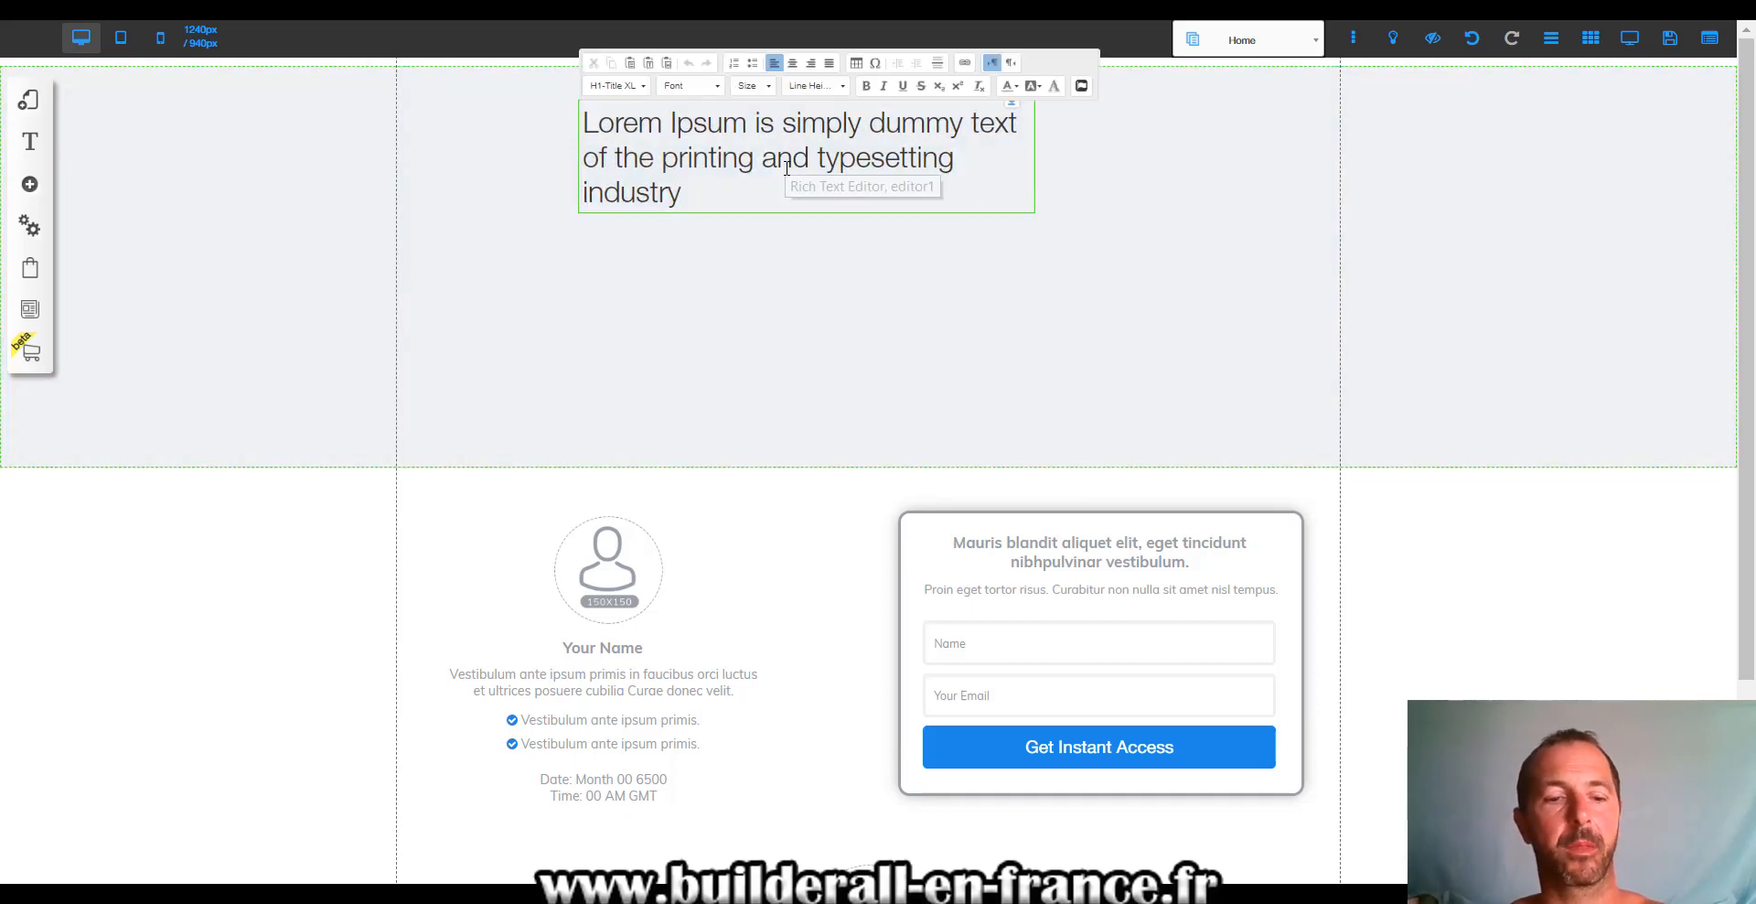
key(ctrl+a)
text(En moyenne nos affiliés ont gagné 417€ par transaction. Juste en rendant service à leurs proches...)
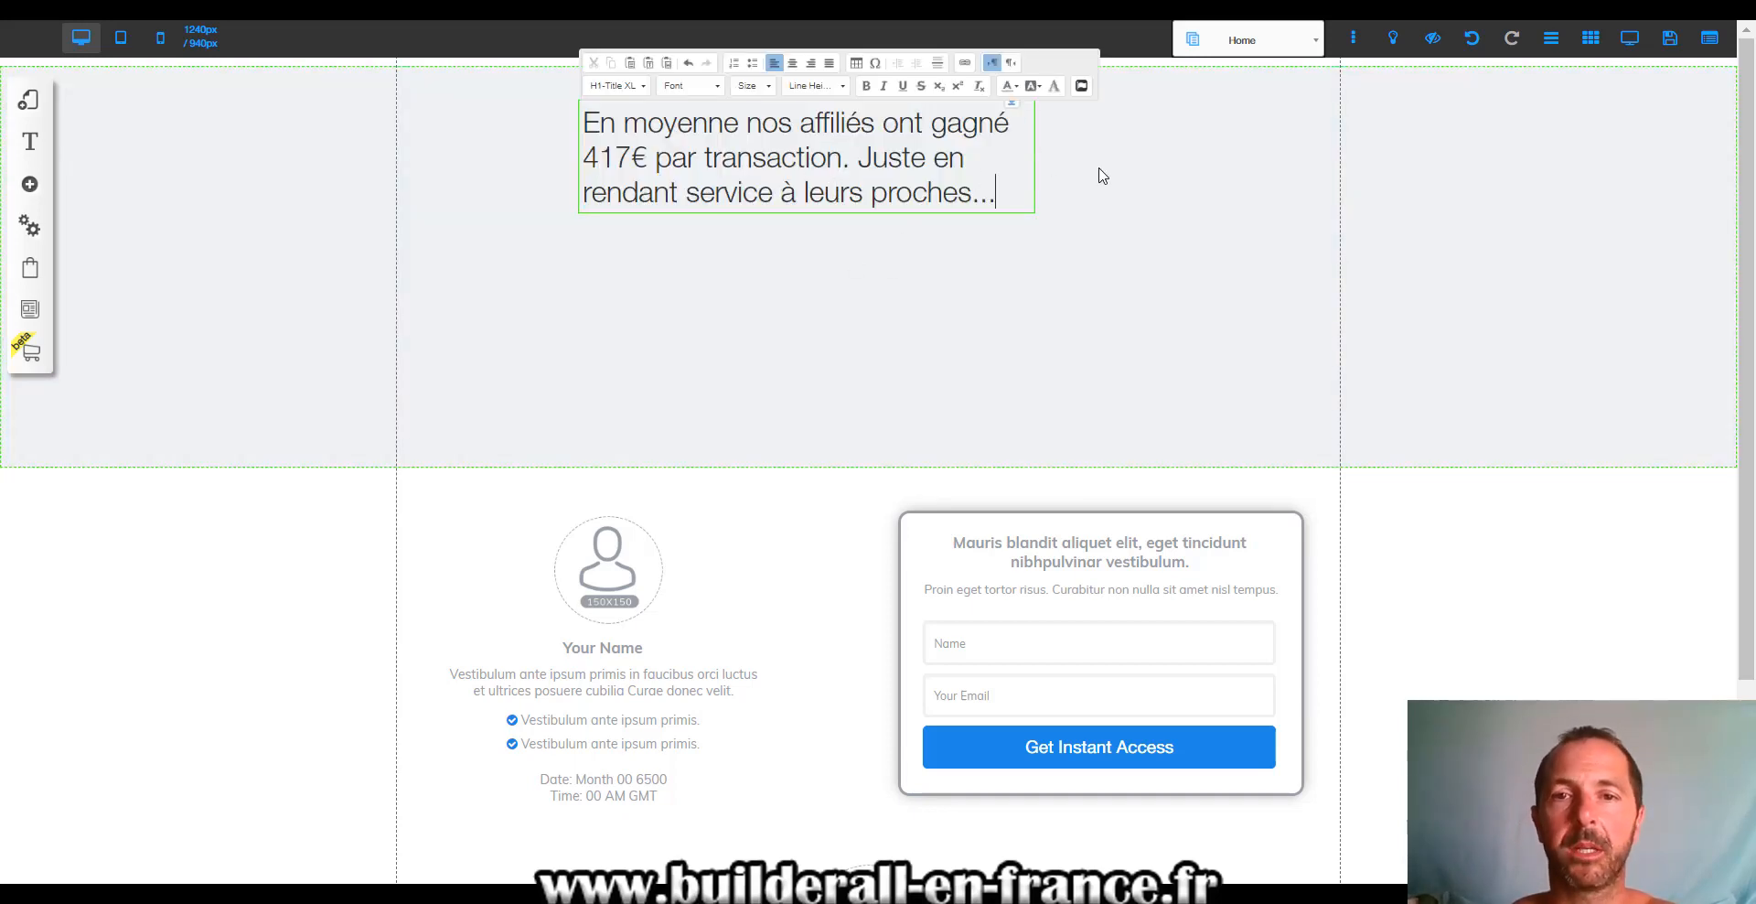
click(1102, 175)
Step: Center the headline's text and widen its box until the text fits on two lines
drag(1037, 165, 1177, 161)
double_click(855, 151)
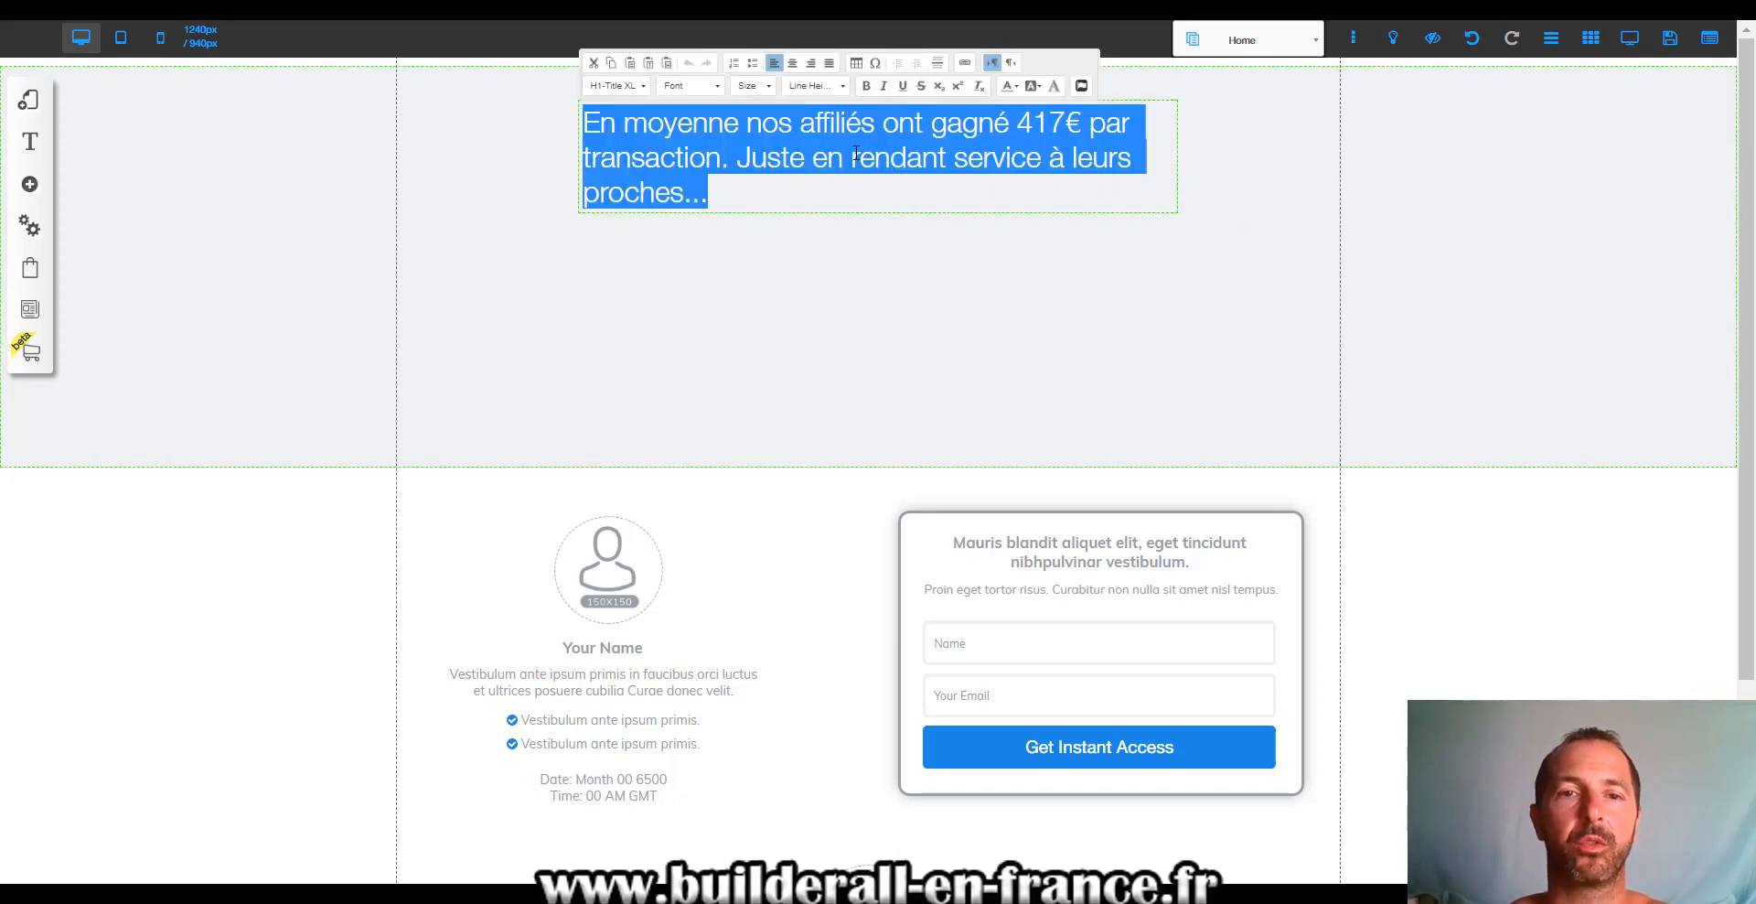
click(795, 63)
click(1135, 316)
click(1185, 175)
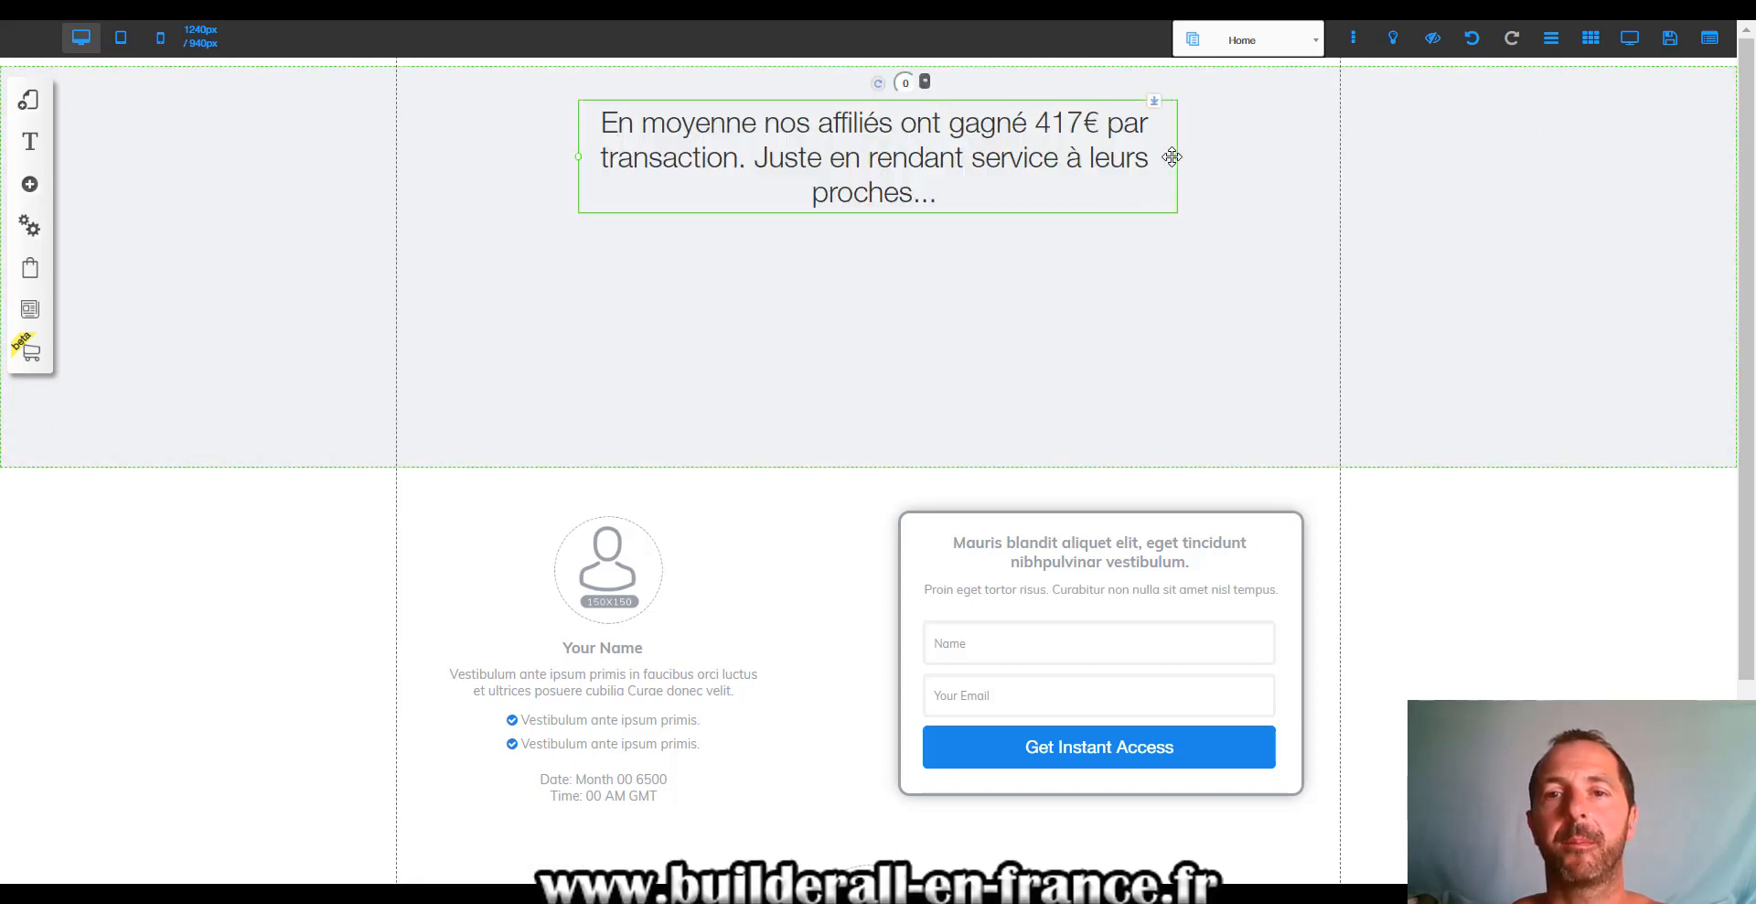
drag(1197, 155, 1293, 156)
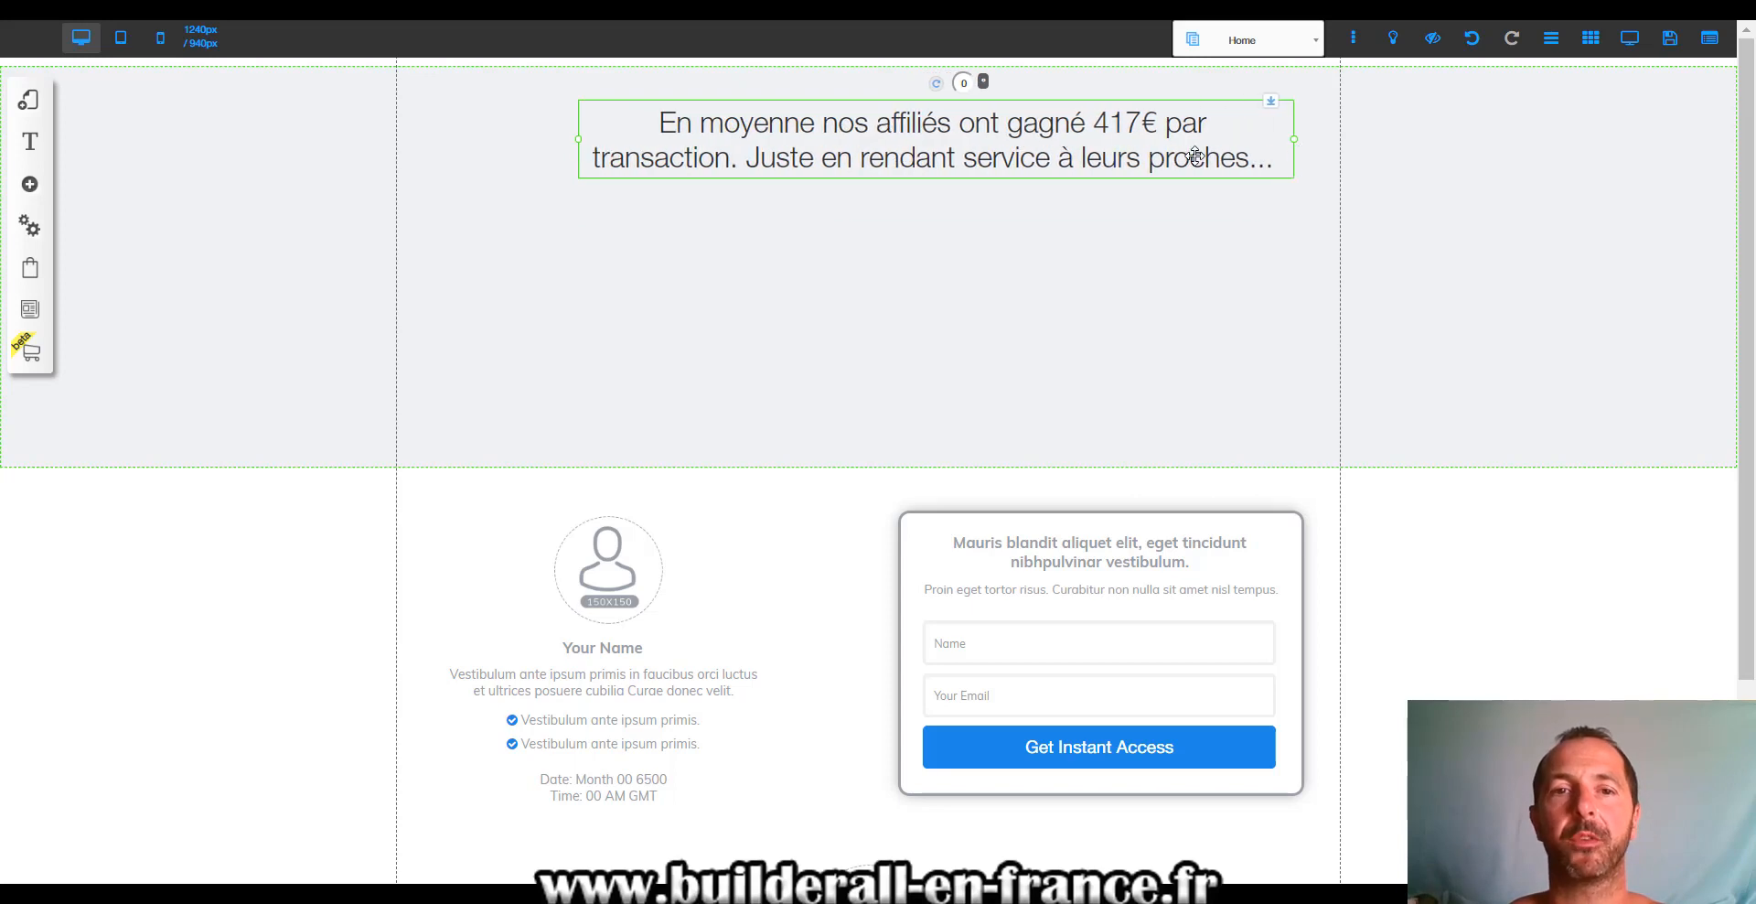
Step: Show the rulers, add a vertical guide near the middle of the page, and center the headline box on it
drag(1101, 156, 1033, 161)
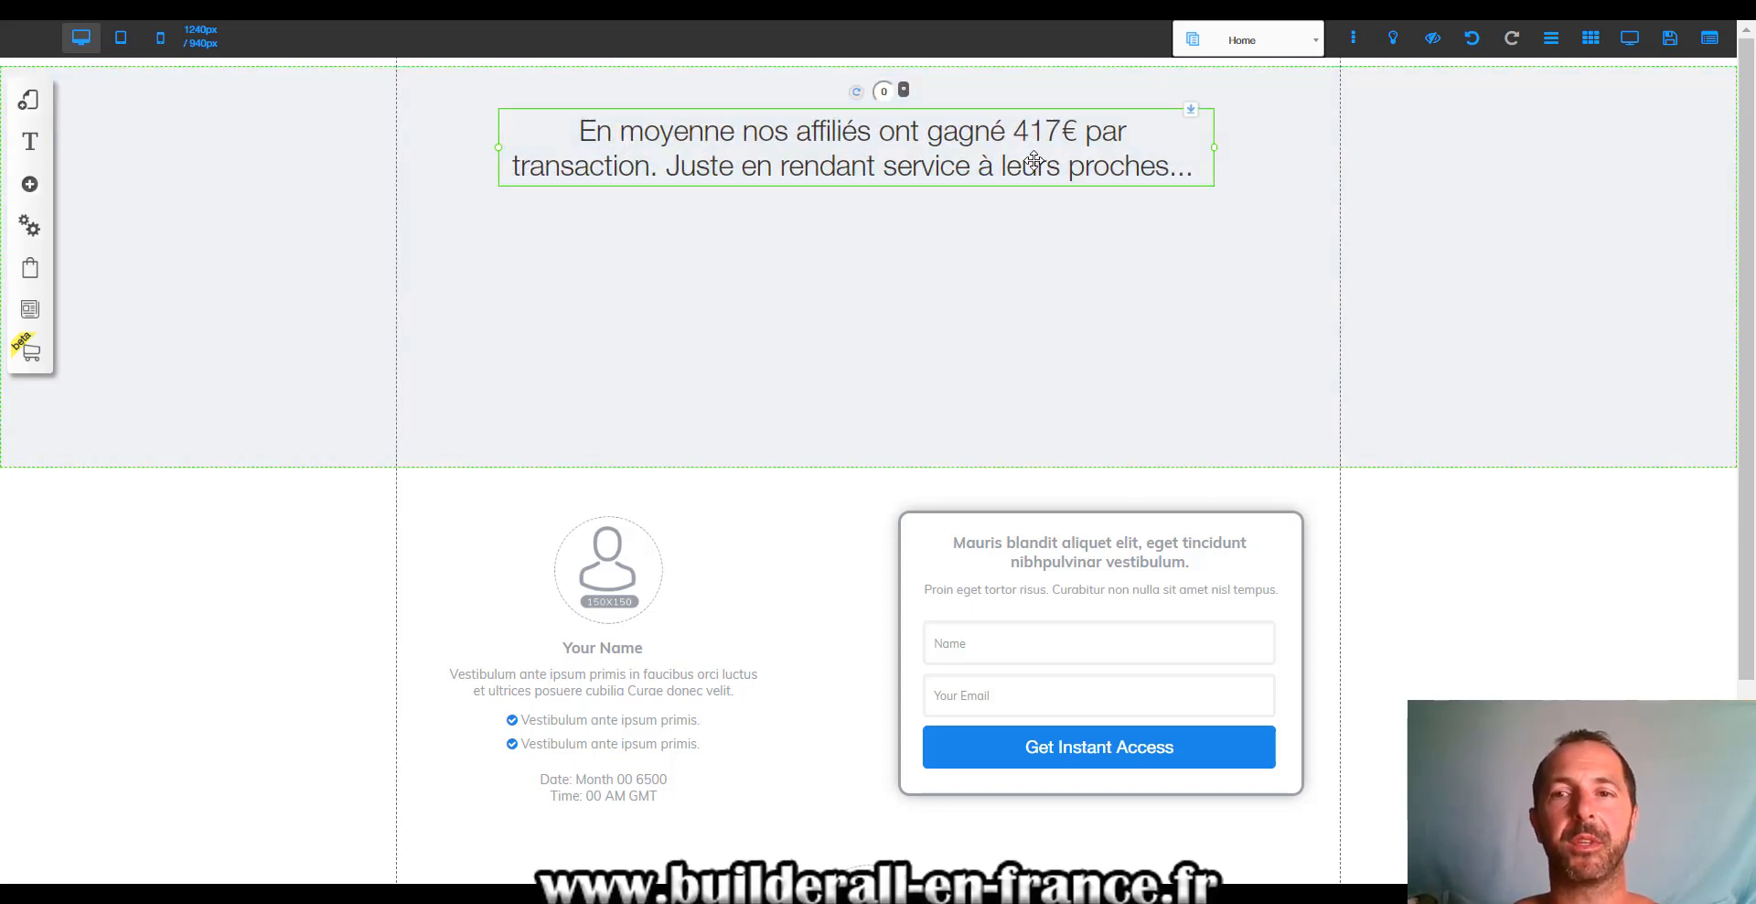
click(1550, 38)
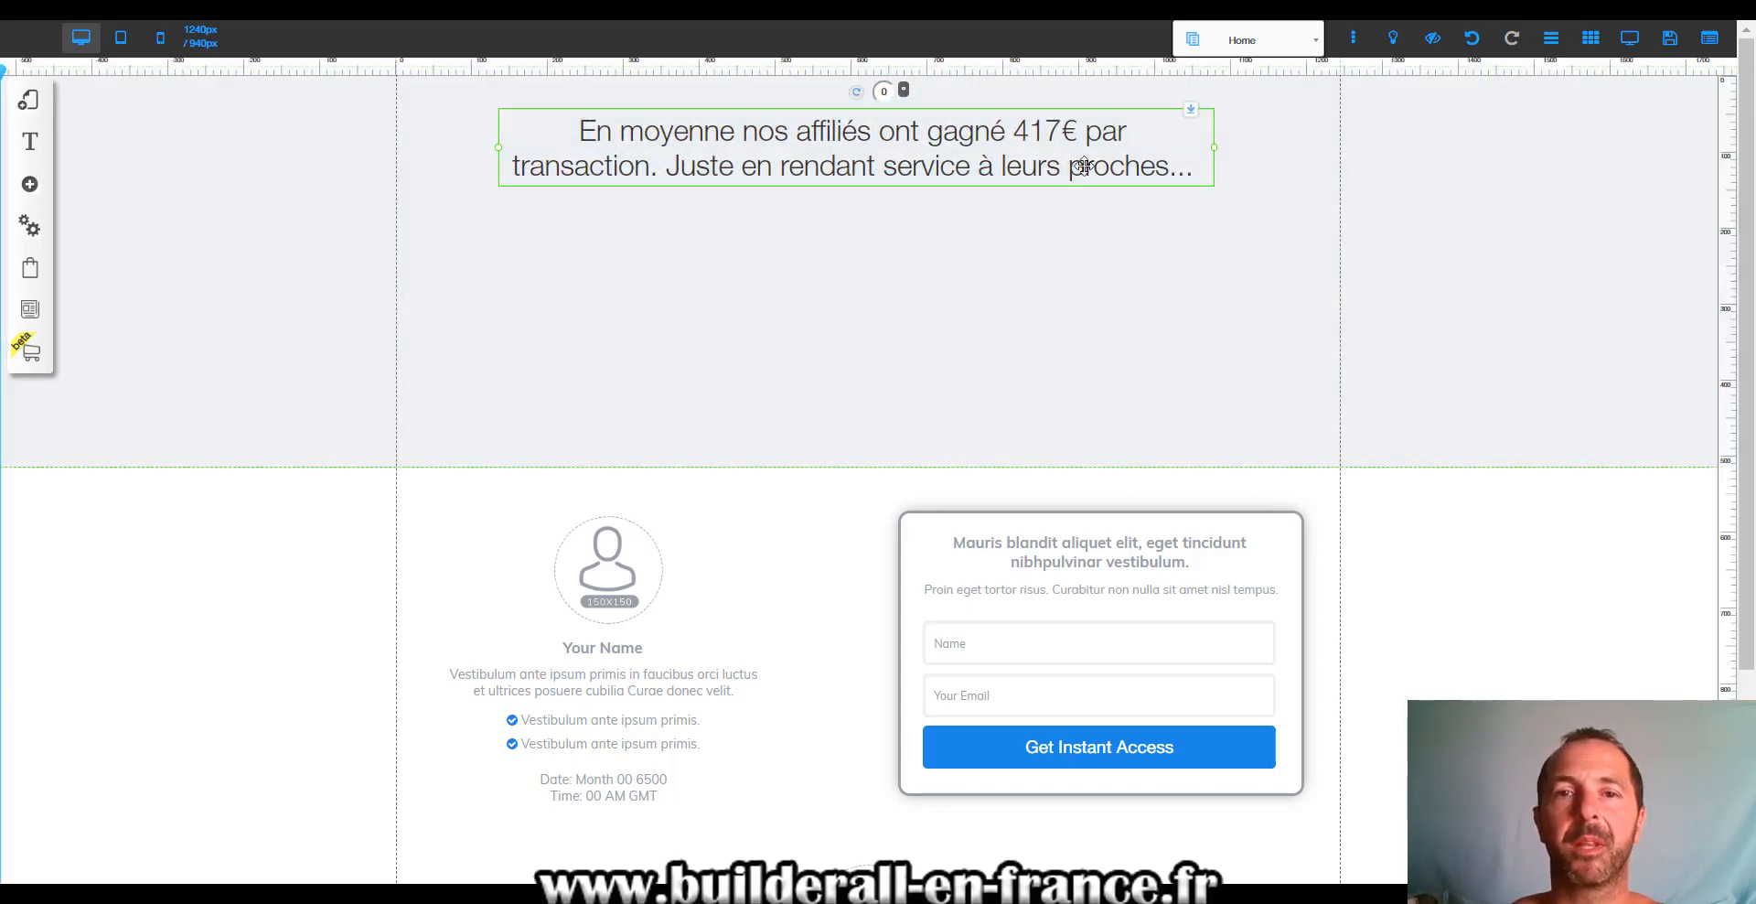
click(844, 72)
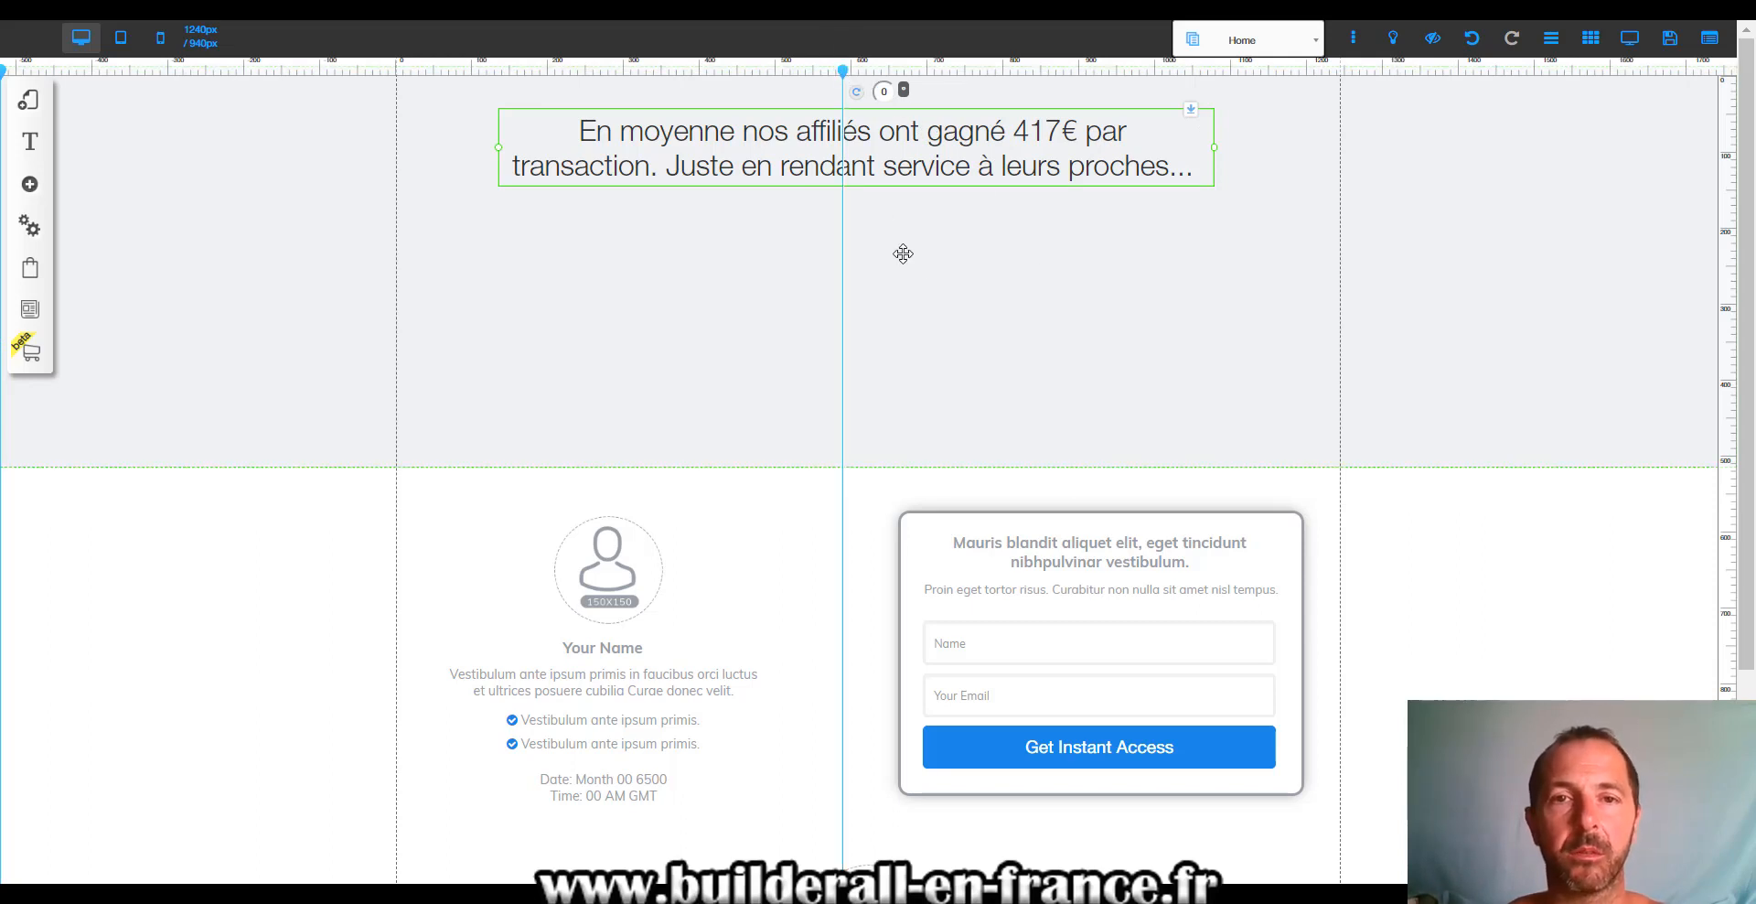
drag(925, 163, 909, 161)
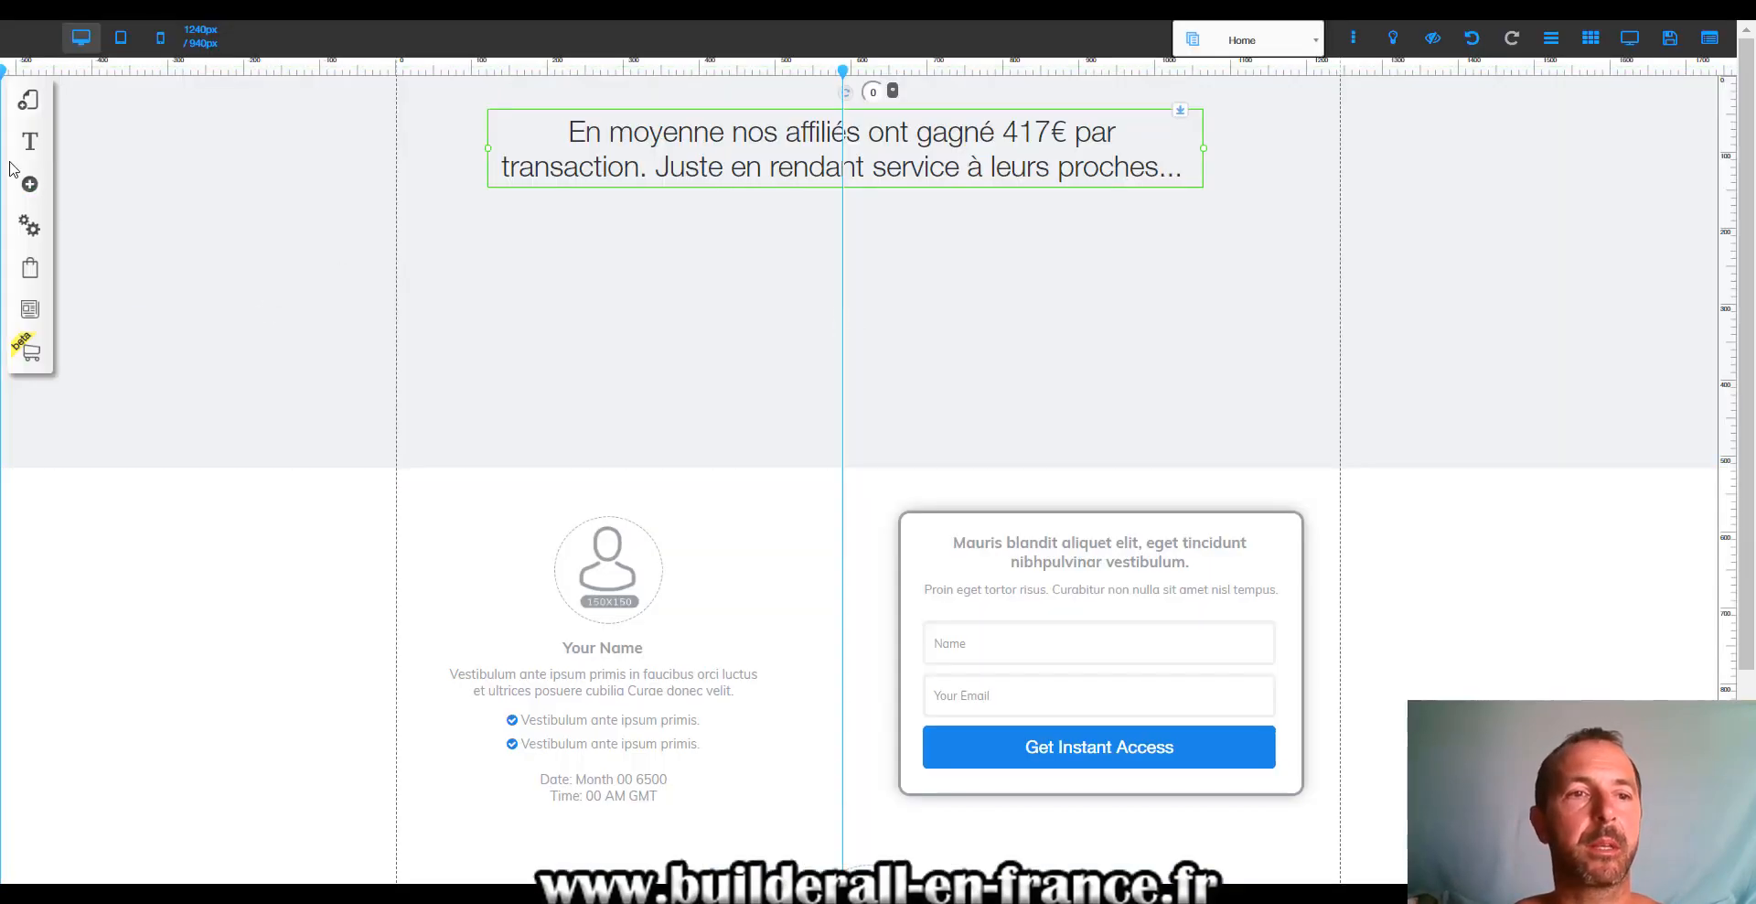
Step: Add a Vimeo video under the headline, enlarge it to about 946 by 570 px, and center it on the guide
click(29, 183)
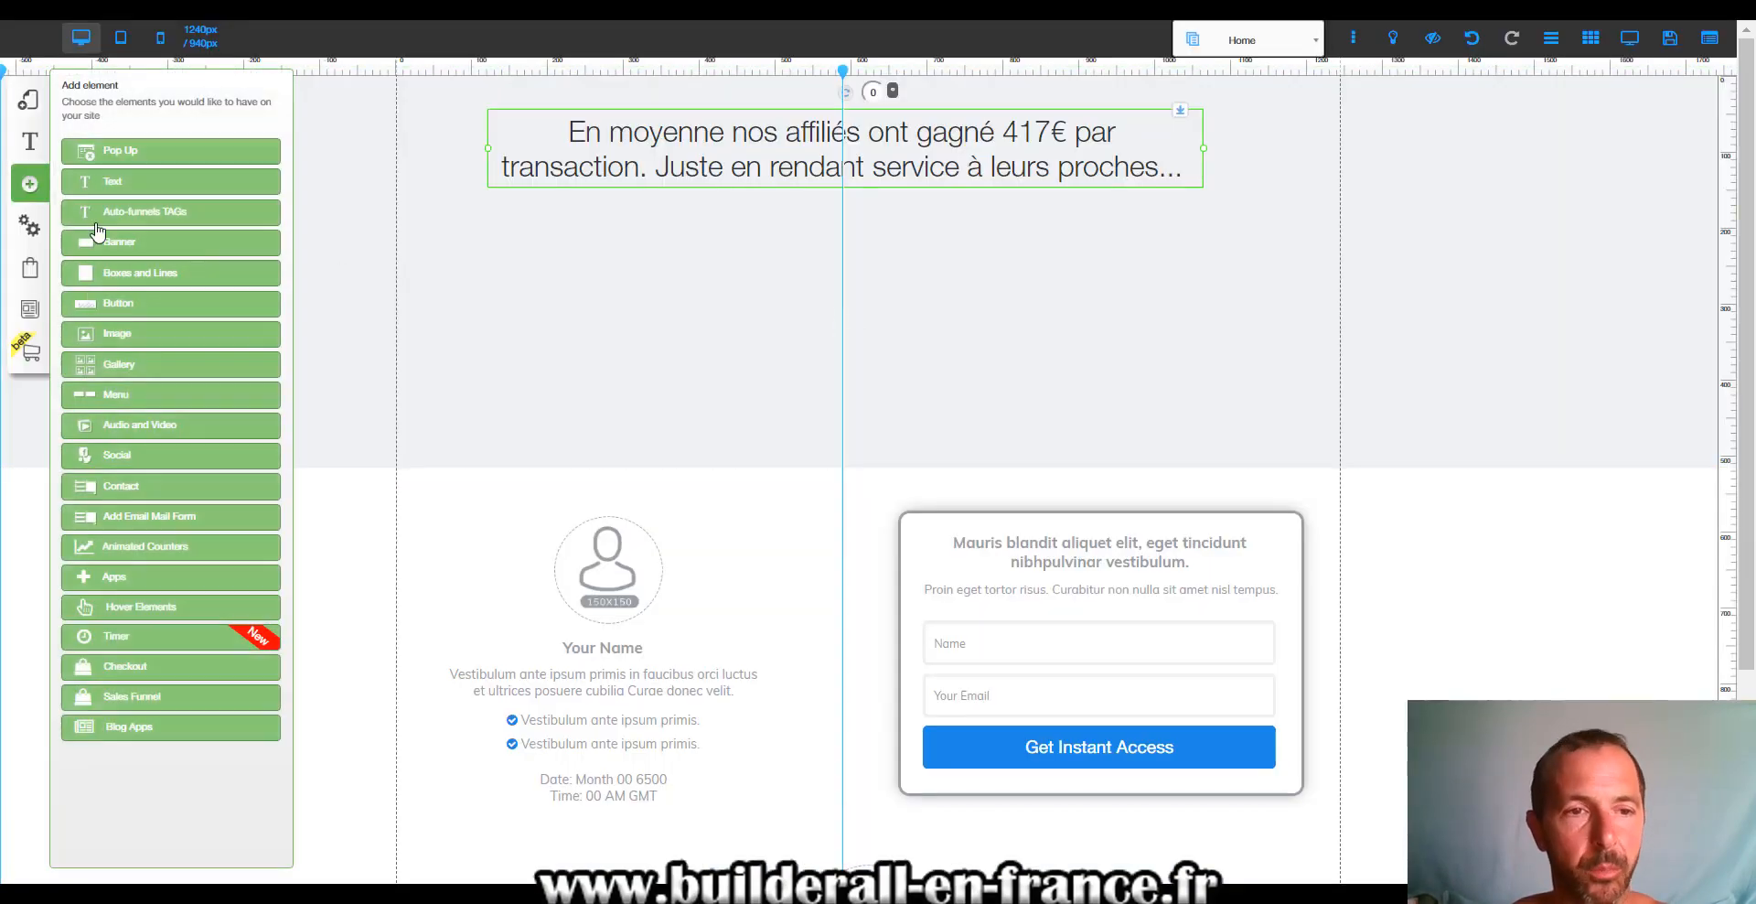
click(149, 426)
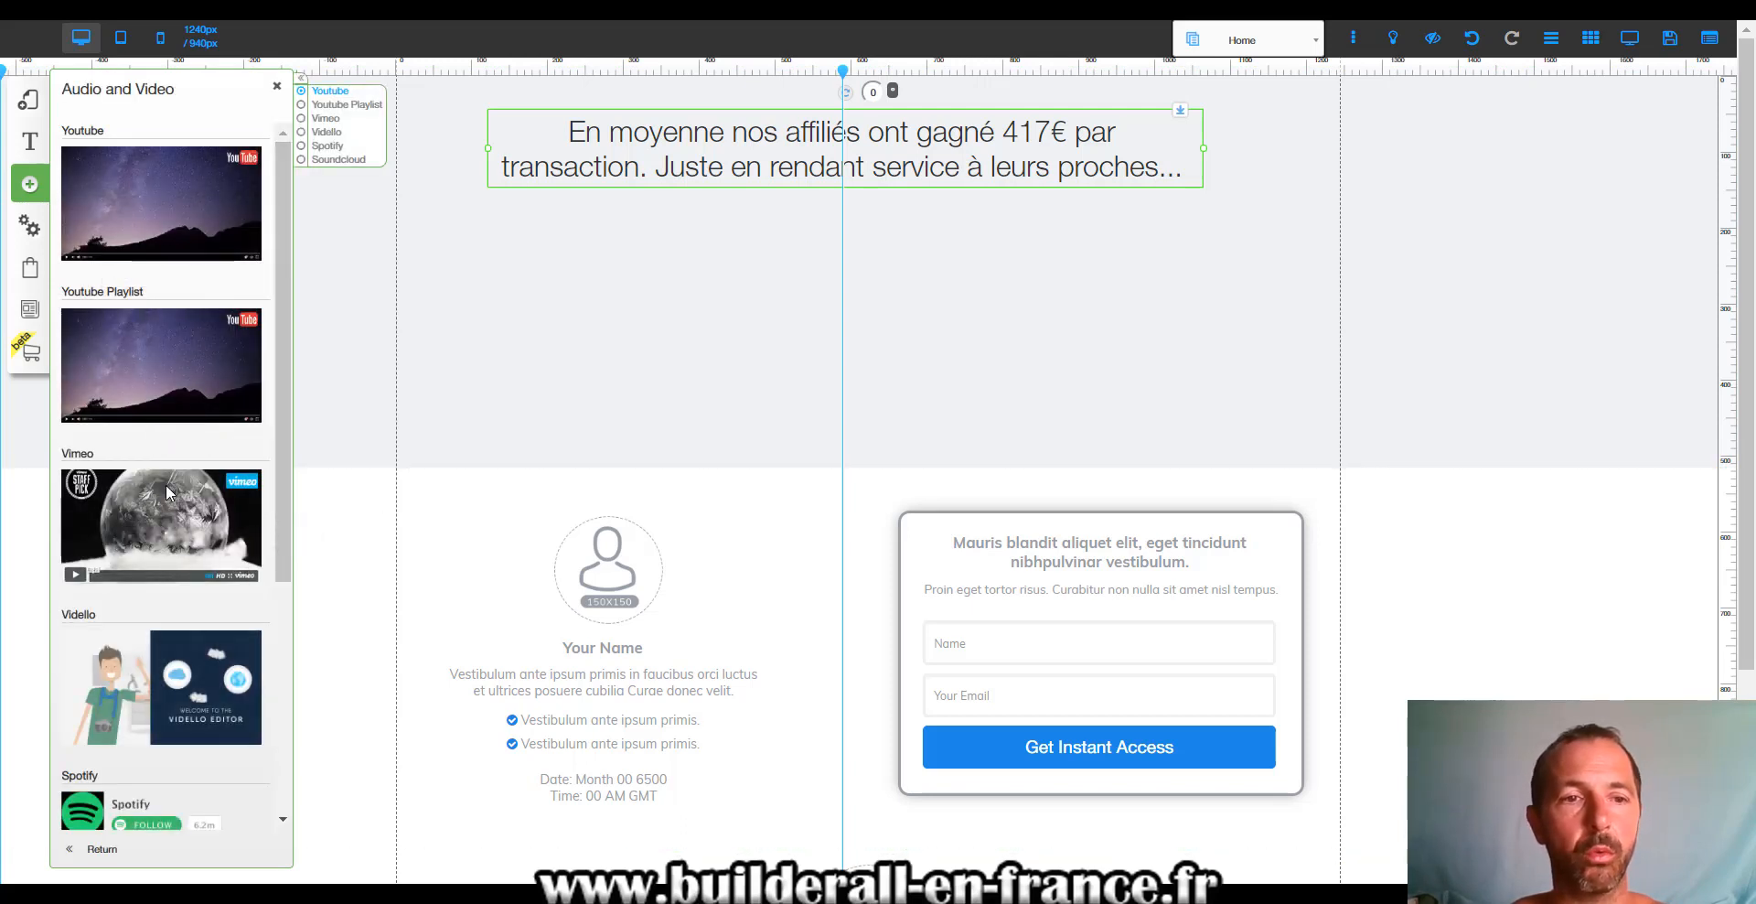
click(128, 535)
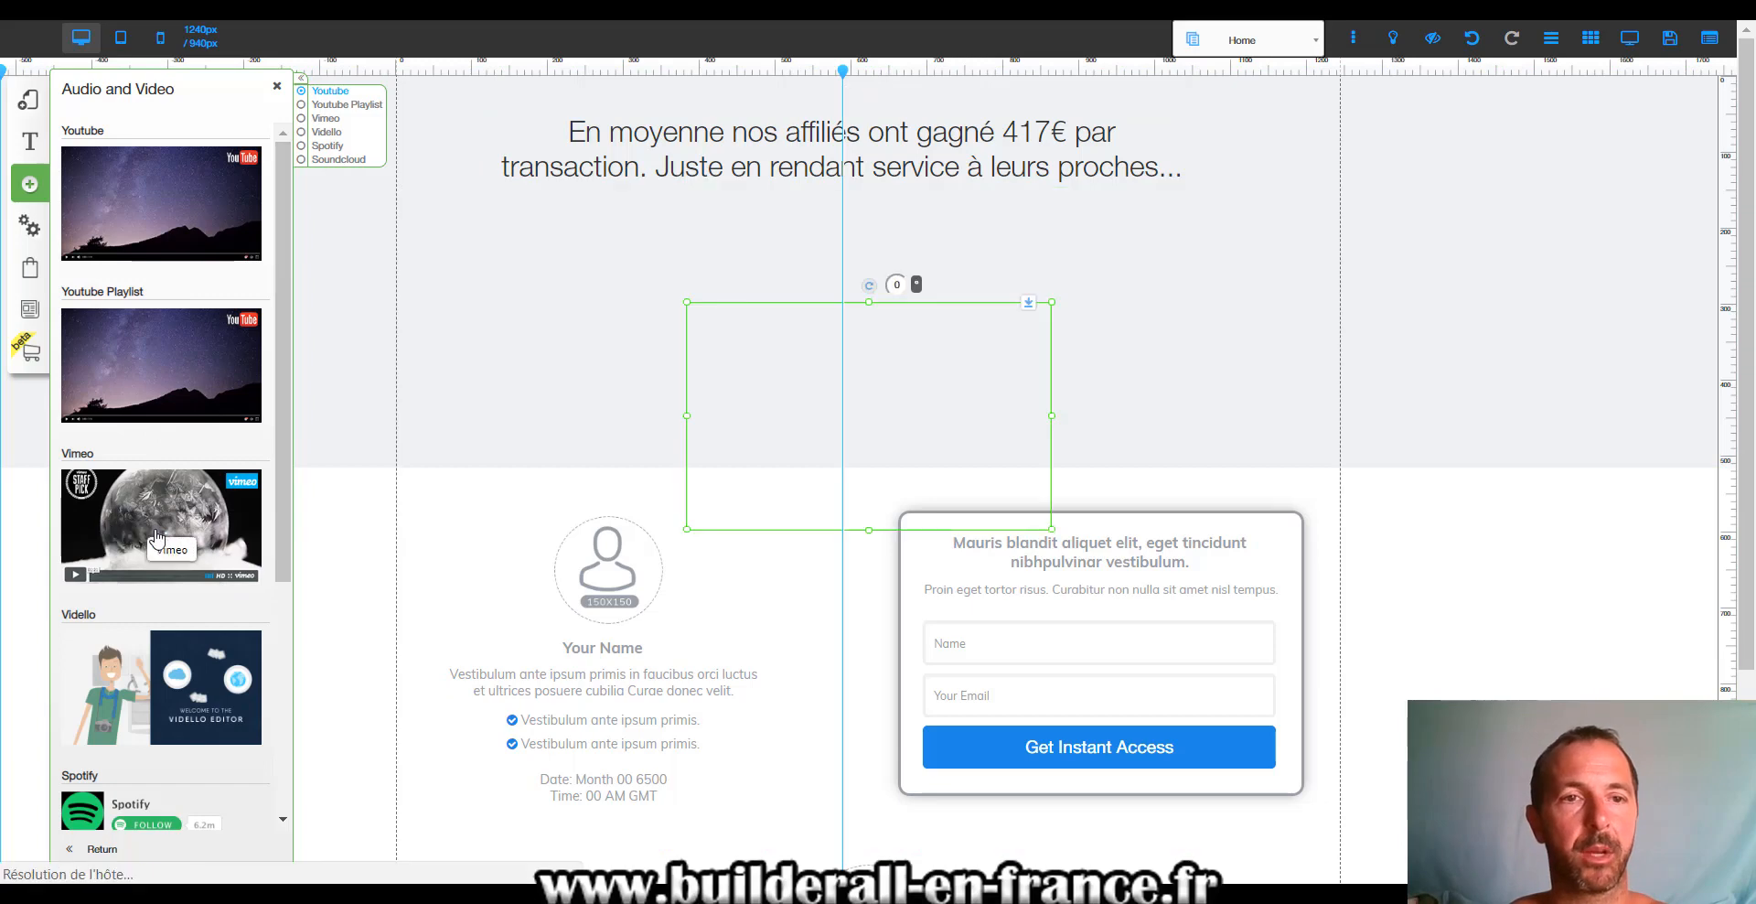
drag(960, 385, 951, 284)
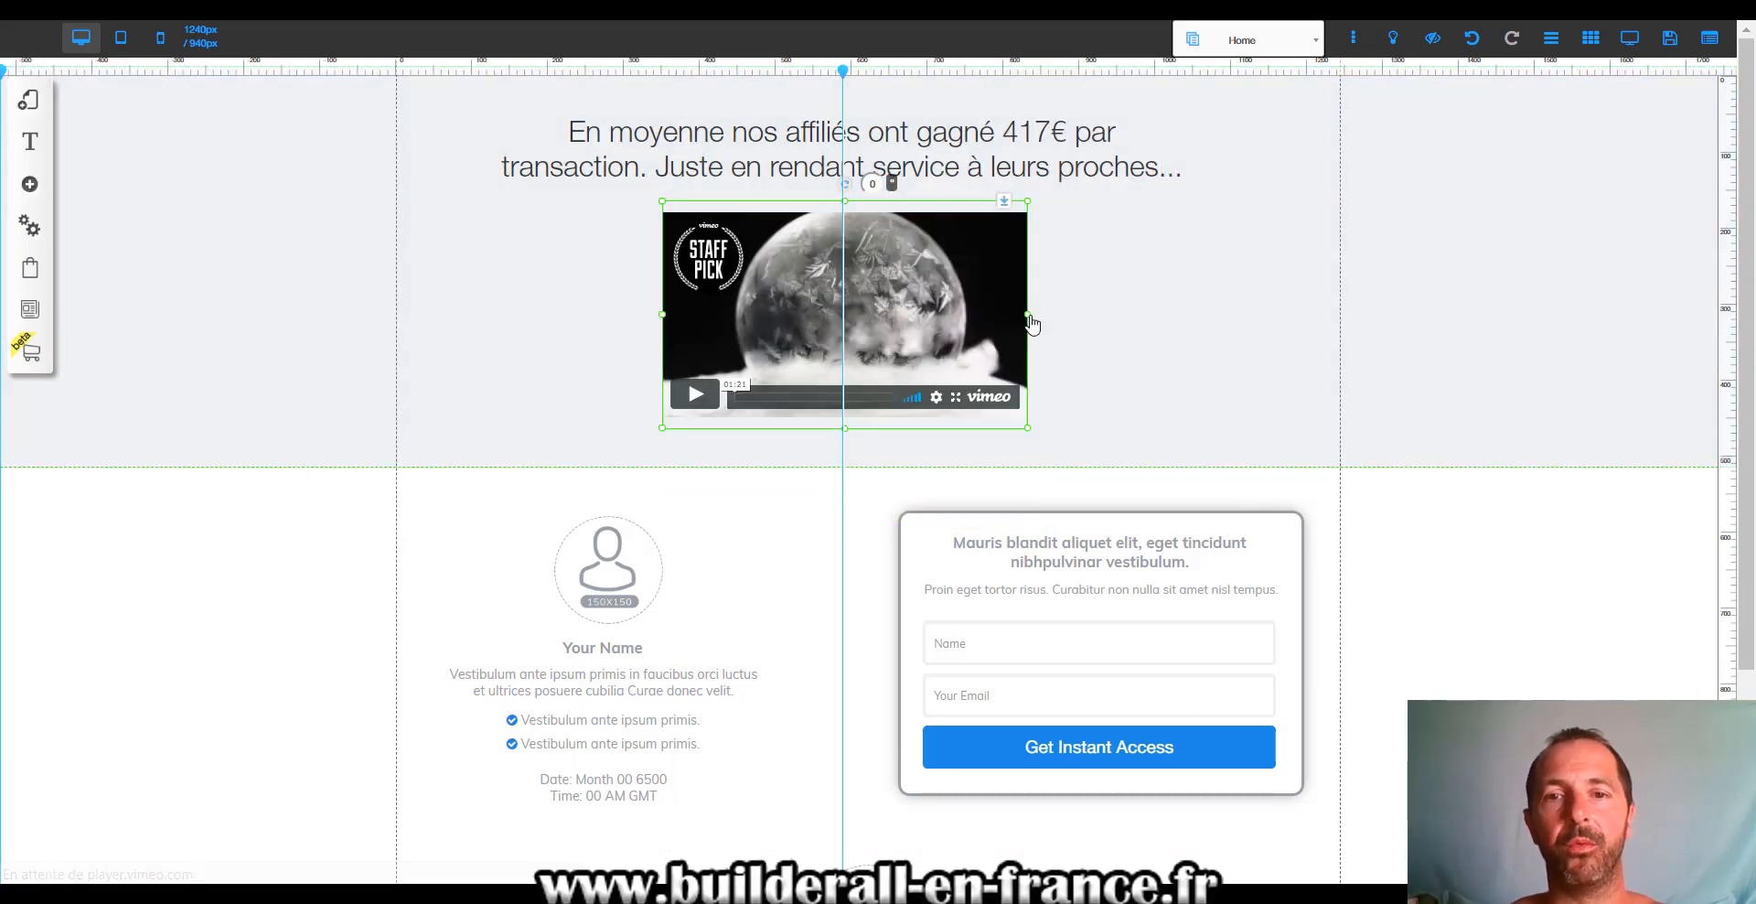
drag(1130, 340, 1285, 622)
drag(947, 378, 897, 376)
Step: Check where the video URL is set in the video's configuration and confirm without changing it
right_click(896, 353)
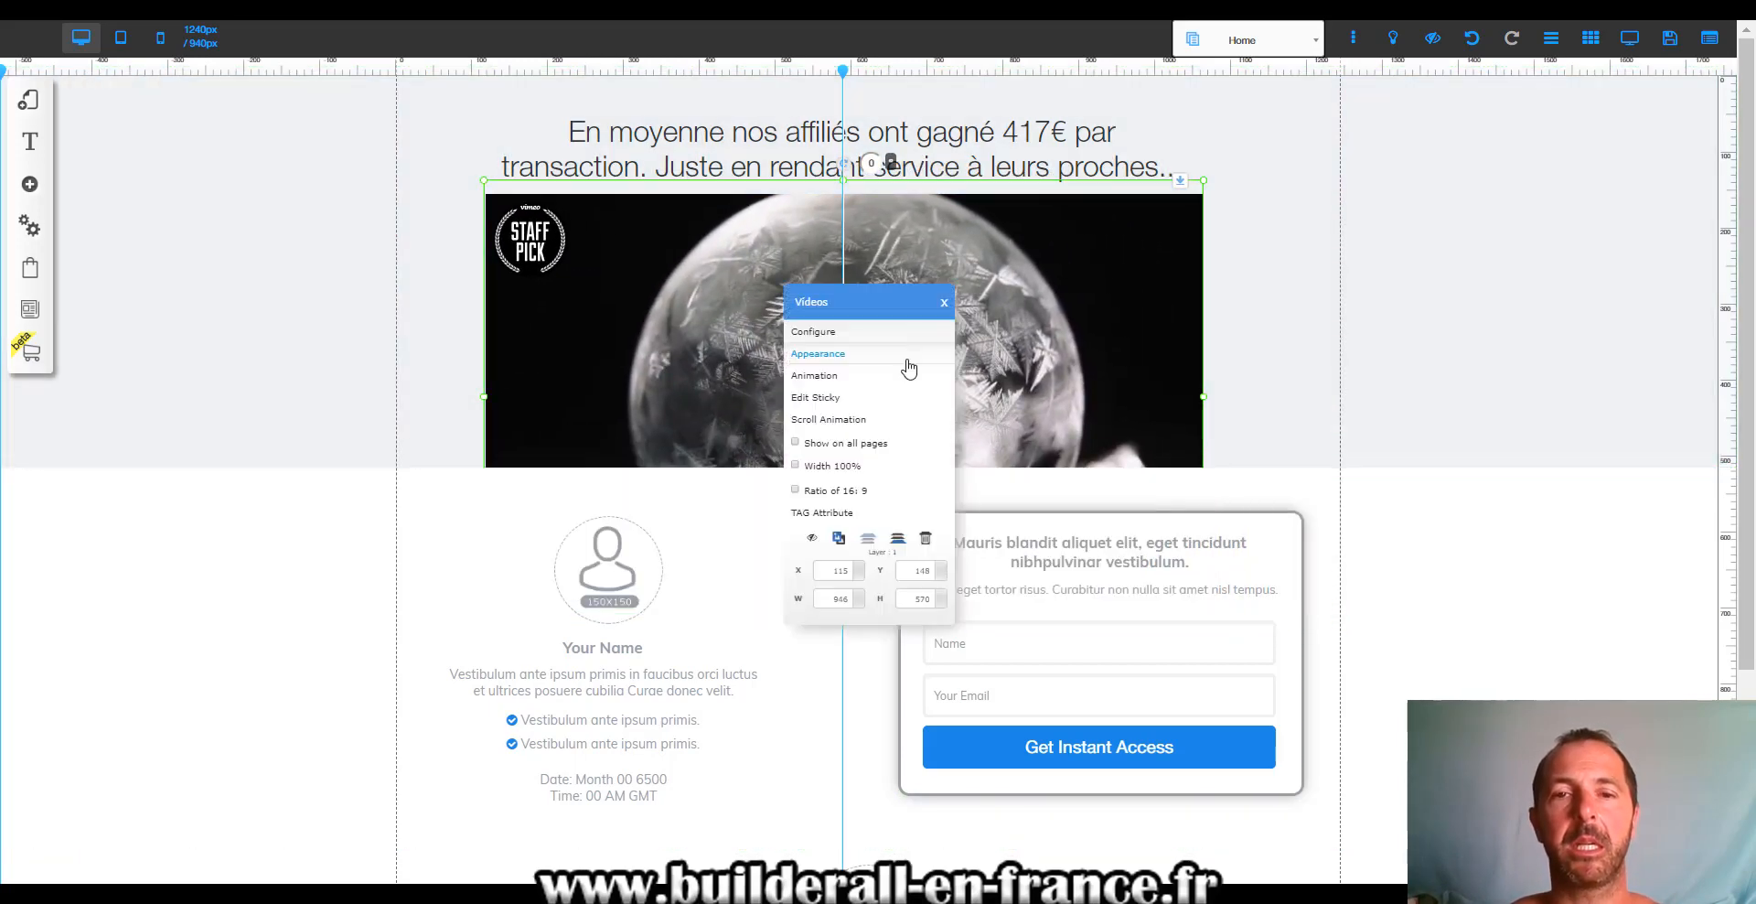
click(842, 333)
drag(766, 390, 977, 391)
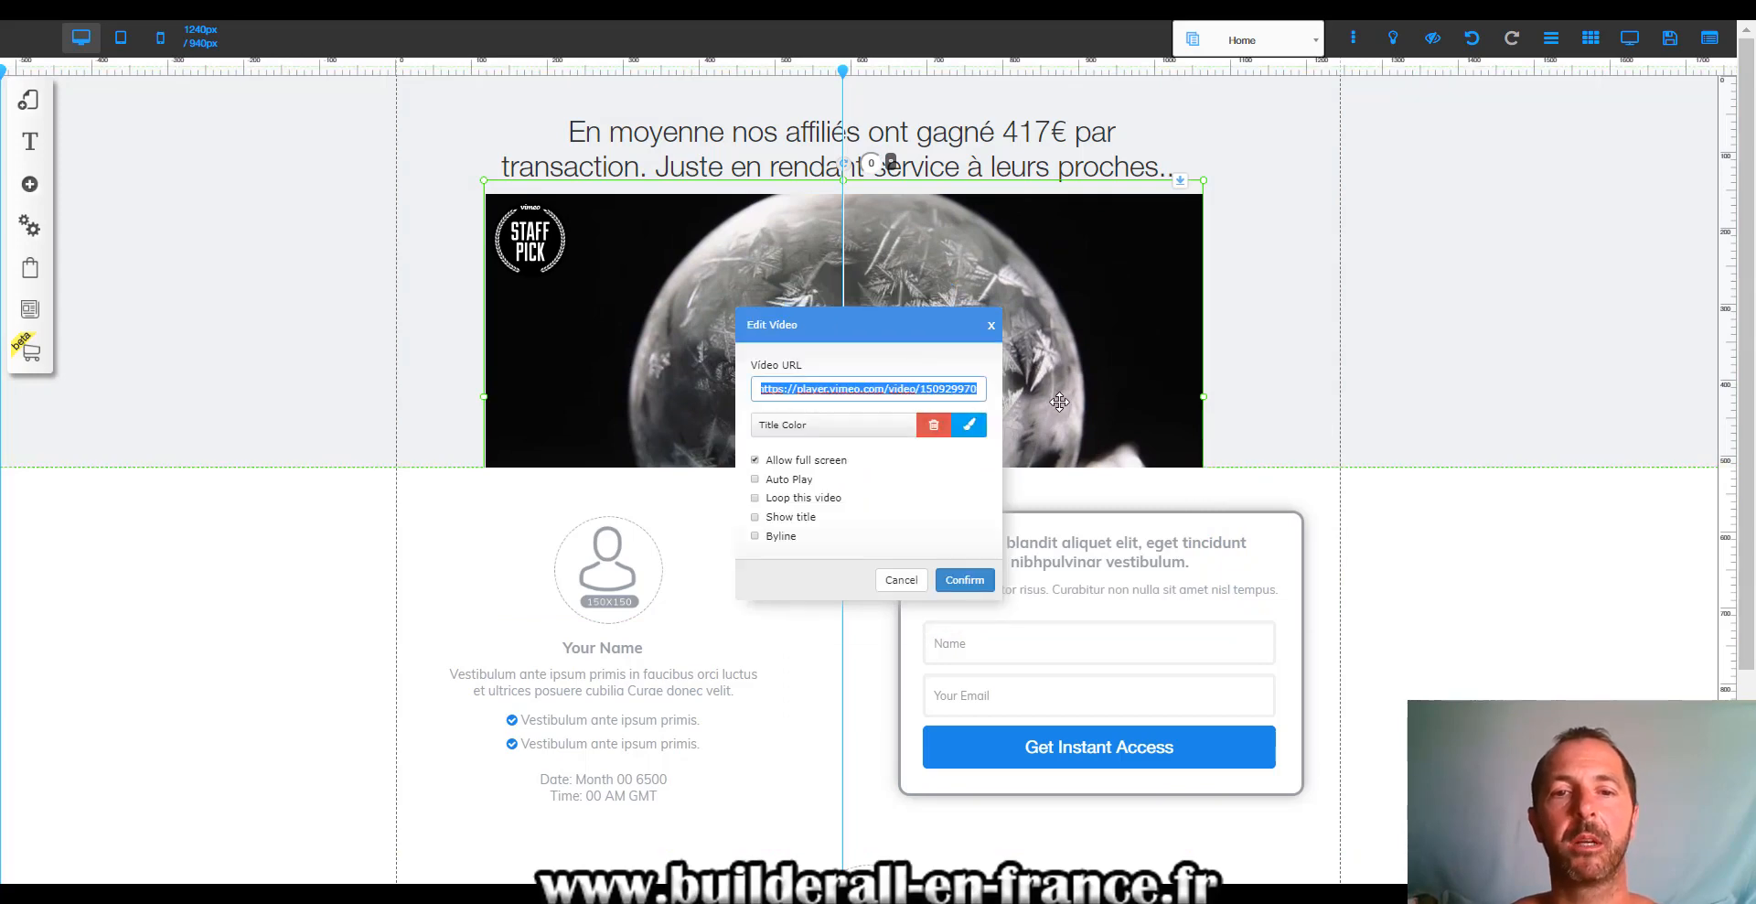
click(964, 579)
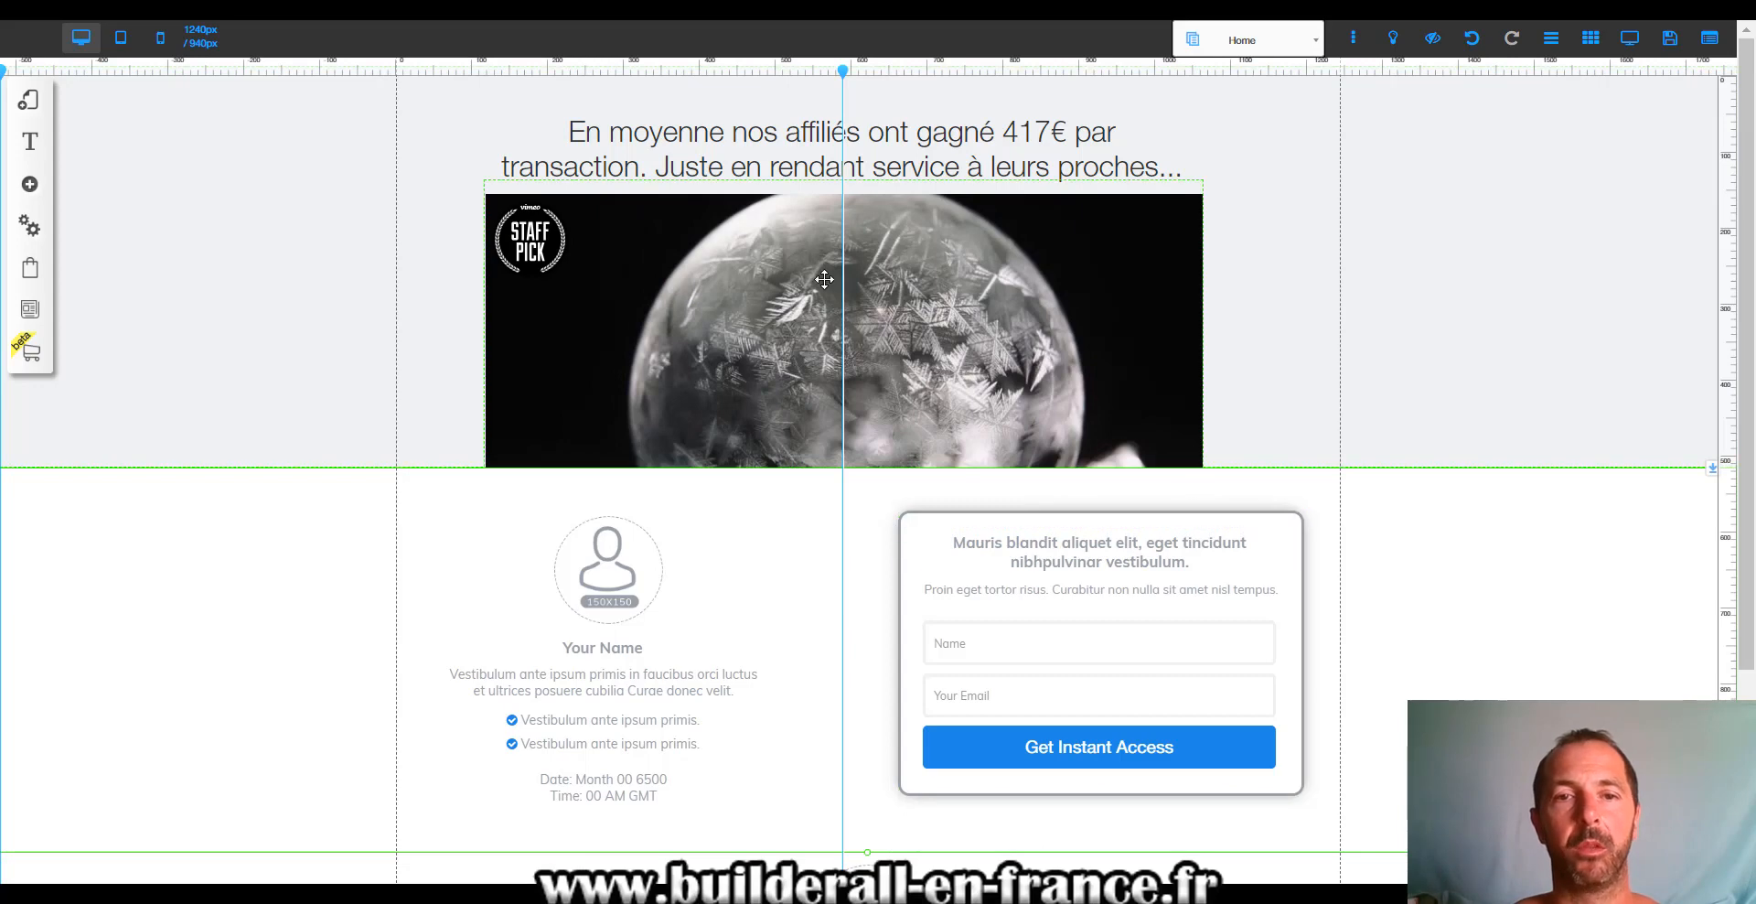
Step: Move the lower section's content down and extend the grey section until it reaches below the whole video
click(1391, 522)
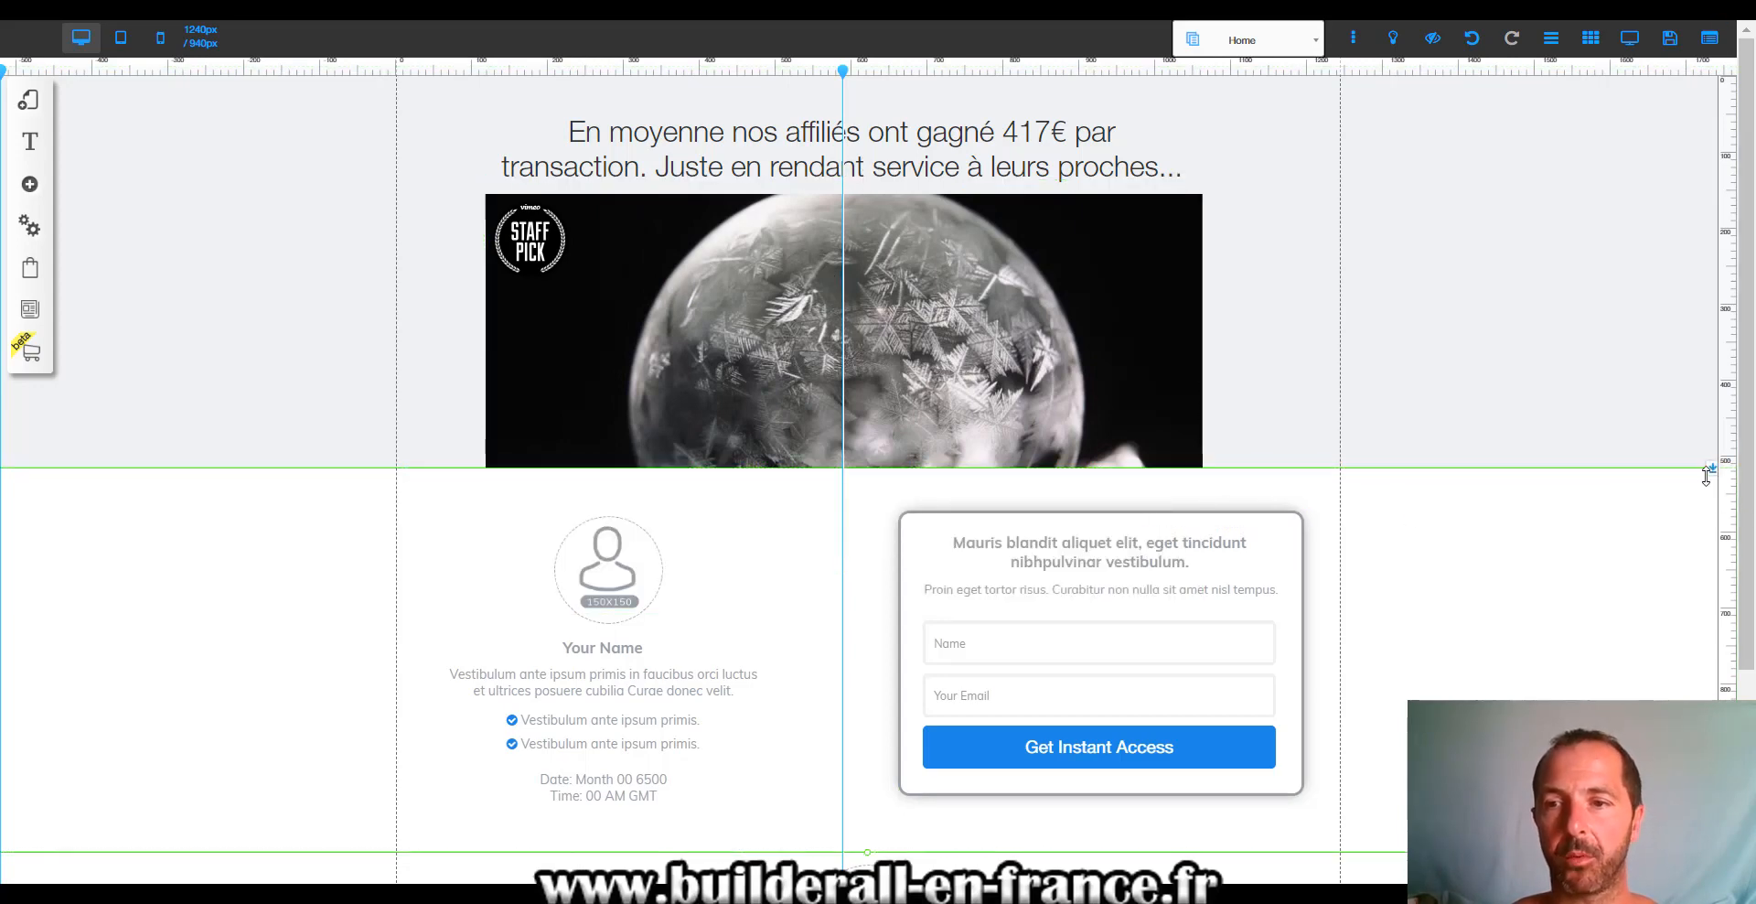
drag(1705, 476, 1700, 698)
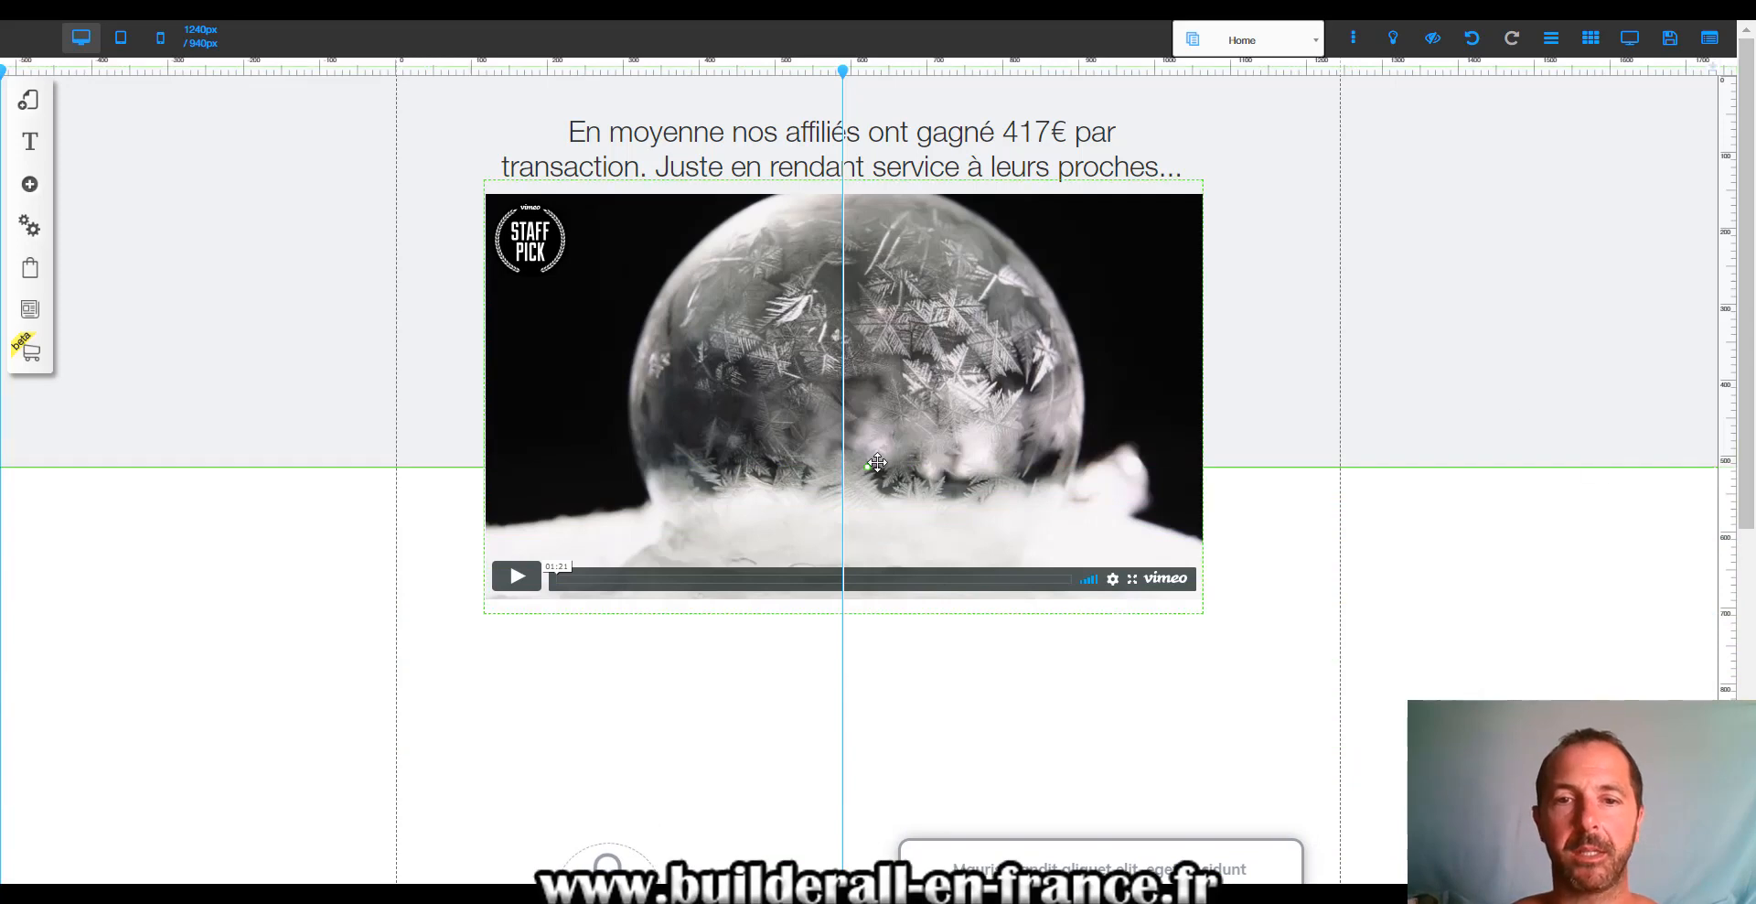
drag(876, 463, 888, 703)
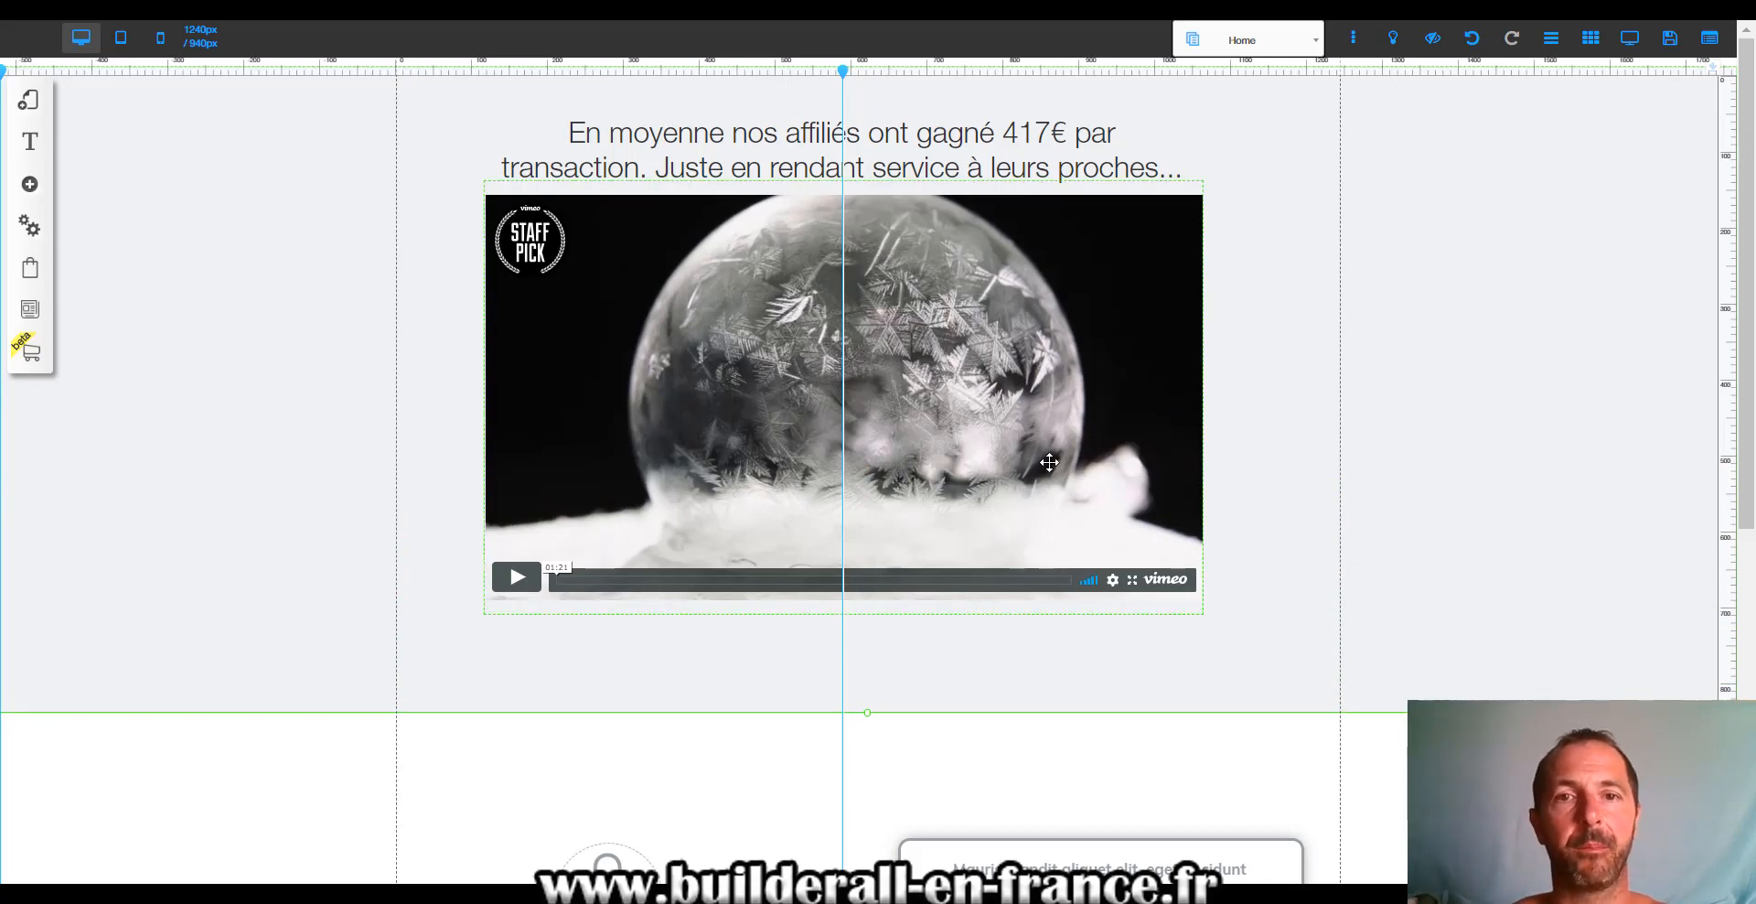
Step: Switch back to the example capture page and examine the invitation text, email field and sign-up button under the video
key(ctrl+Tab)
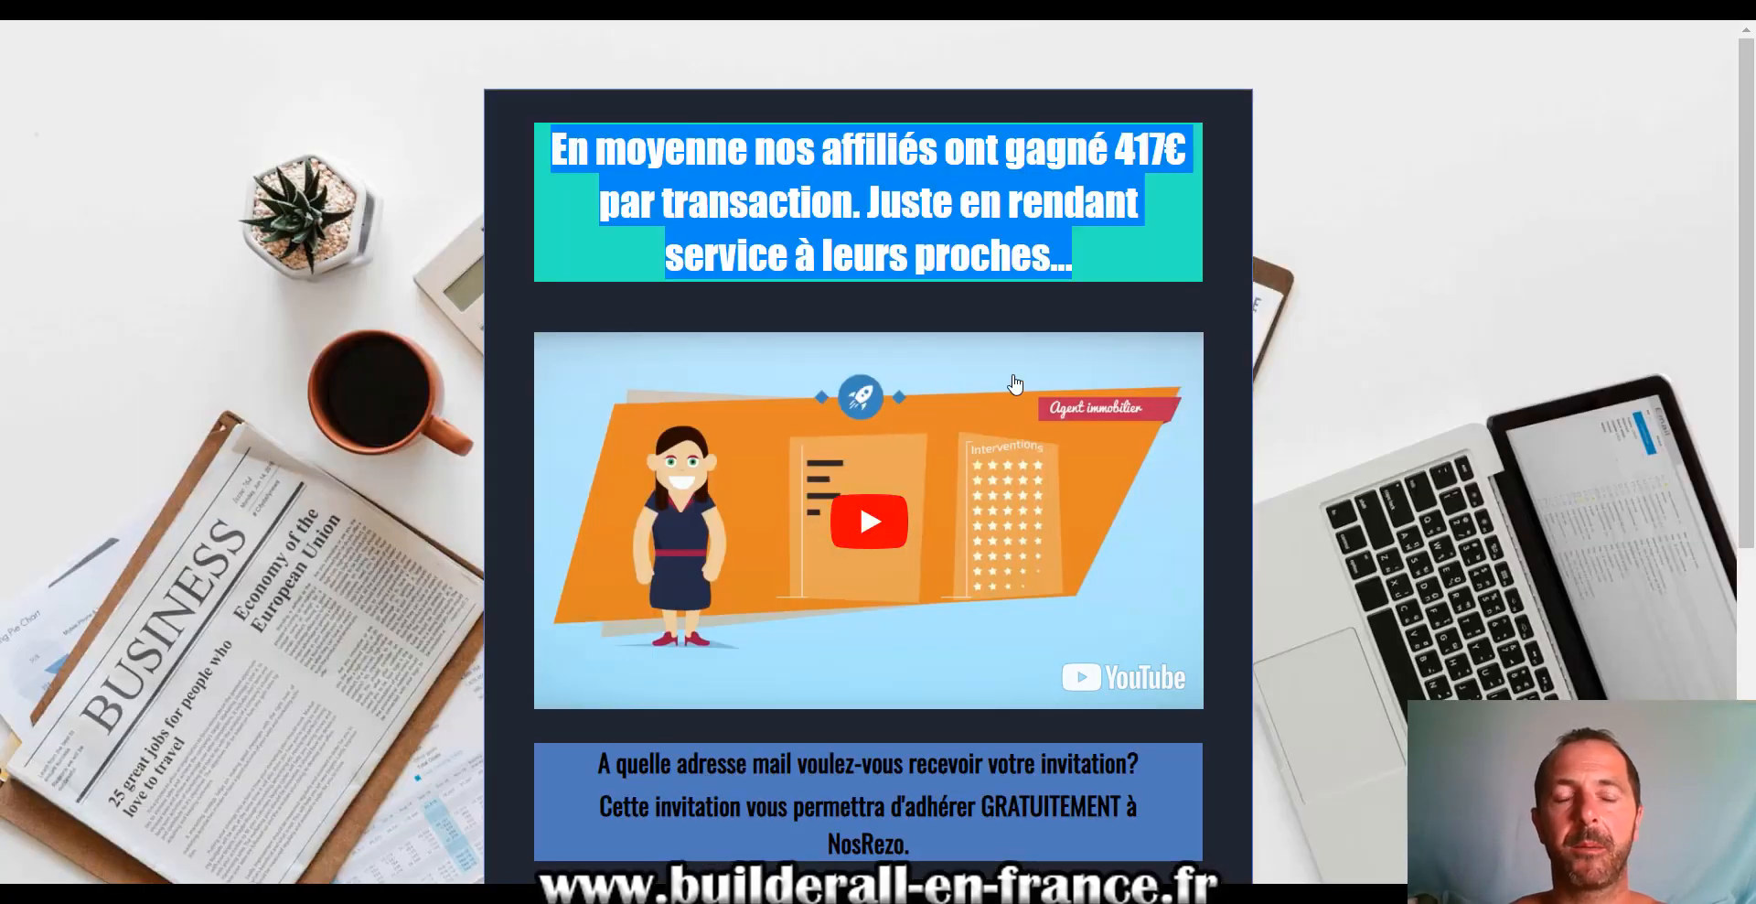
scroll(759, 452, down, 1)
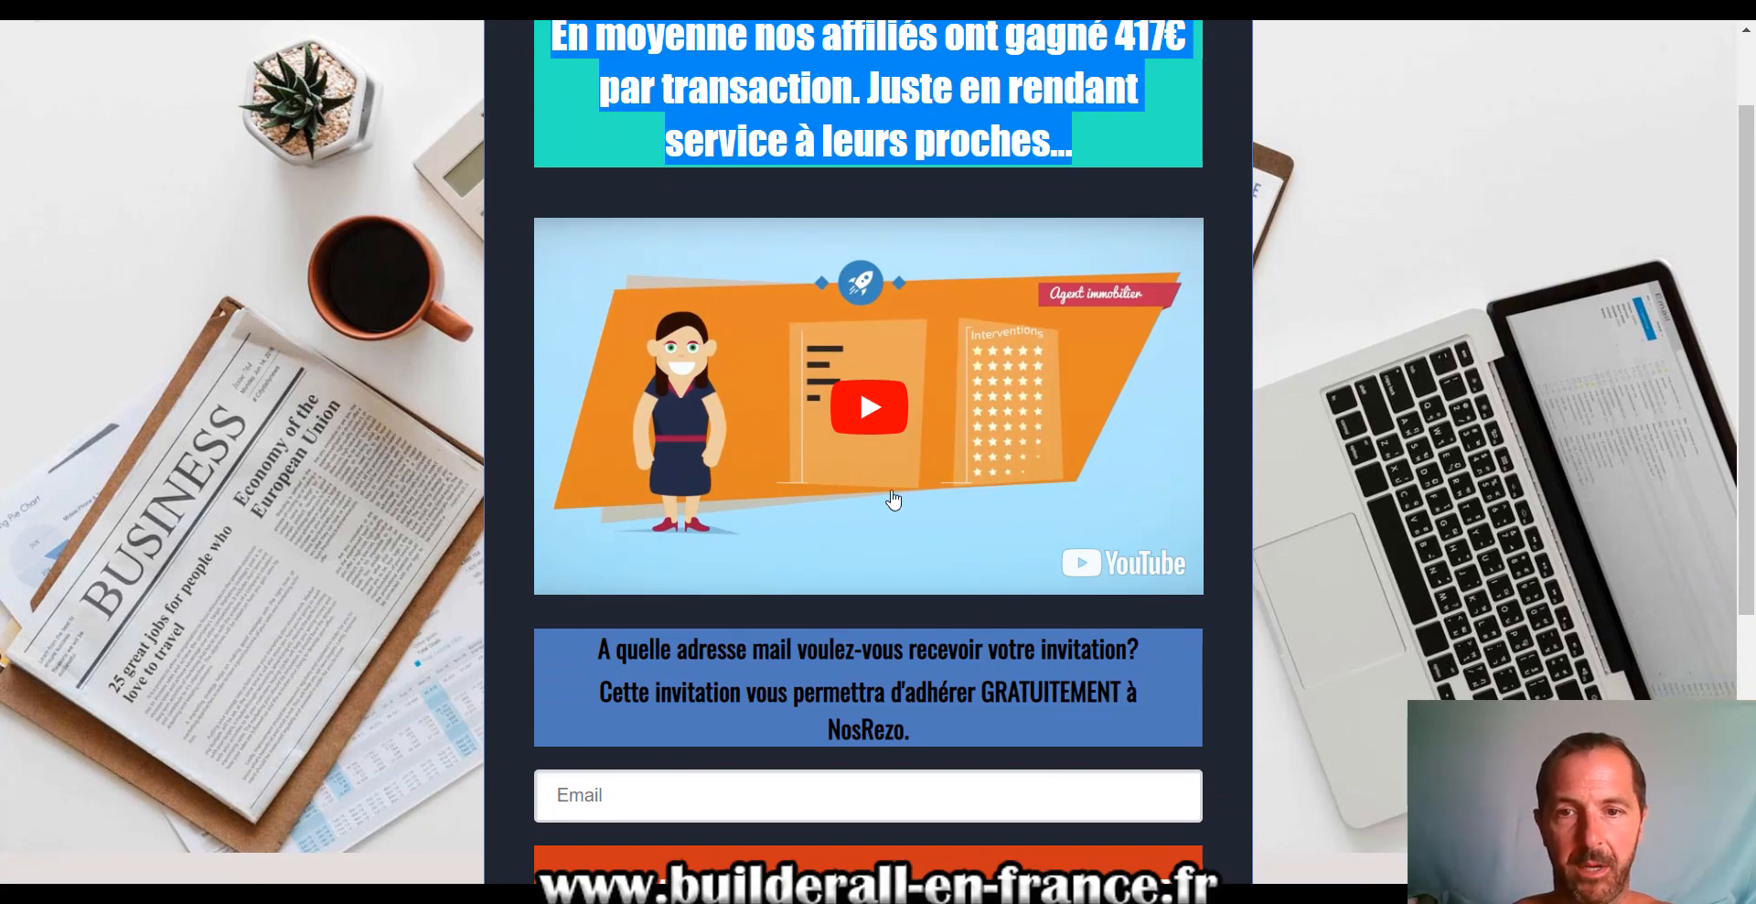
scroll(893, 499, down, 2)
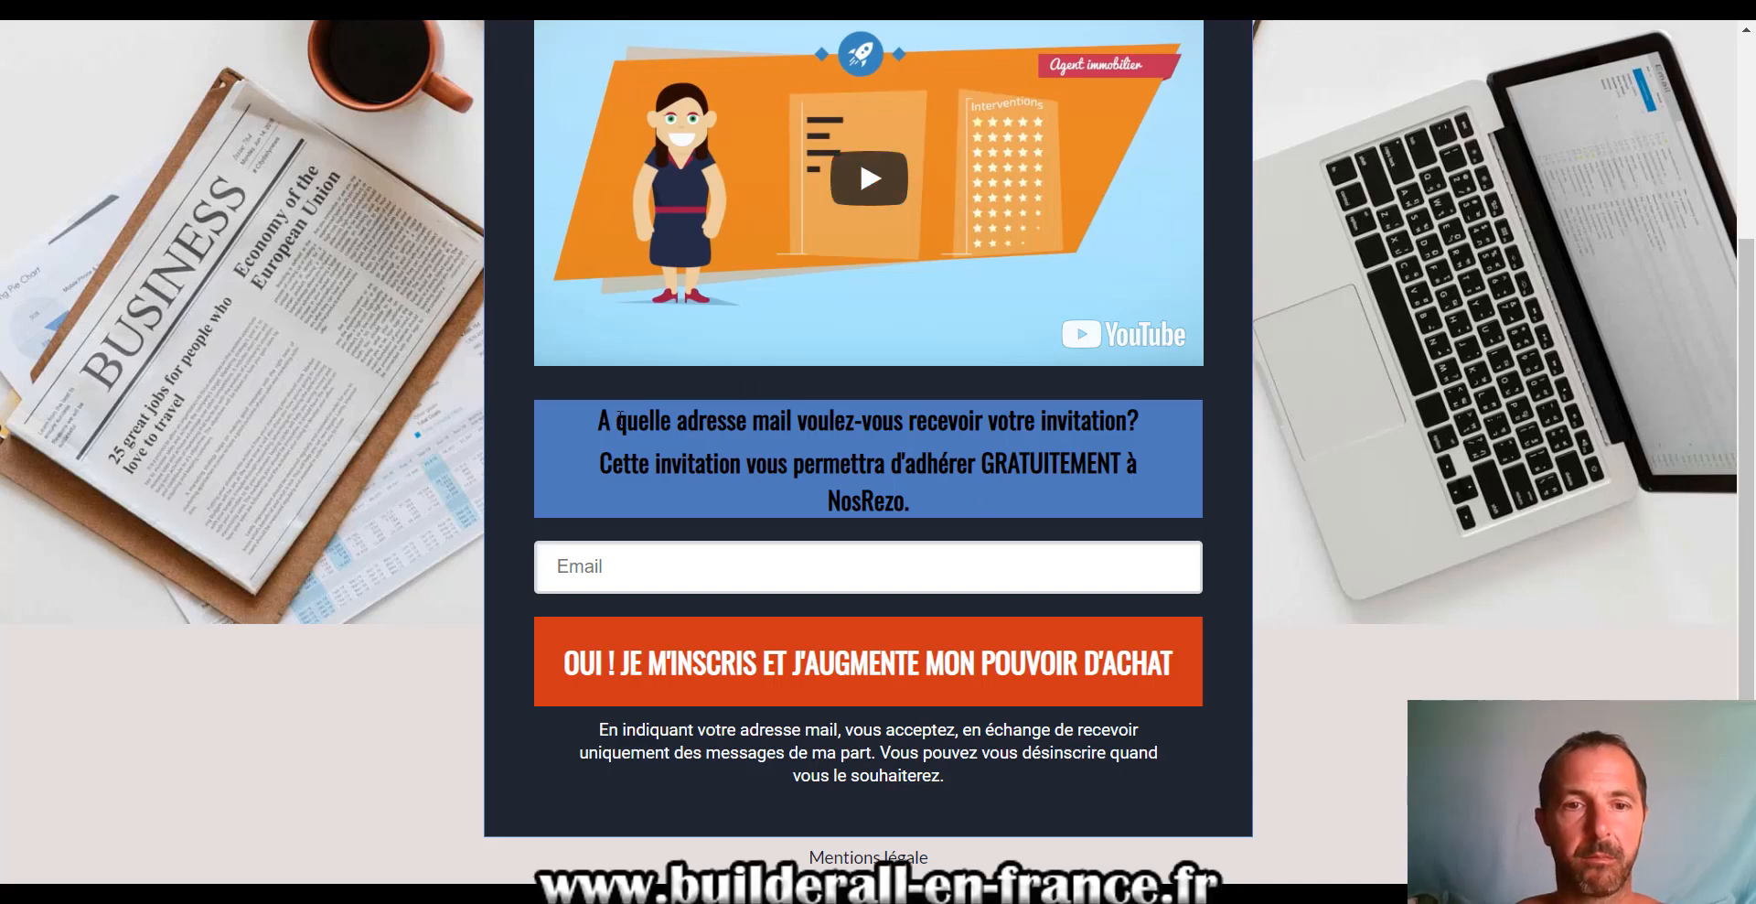
Step: Copy the two-sentence invitation text from the example page, and extend the grey section further down below the video
drag(599, 419, 947, 515)
key(ctrl+c)
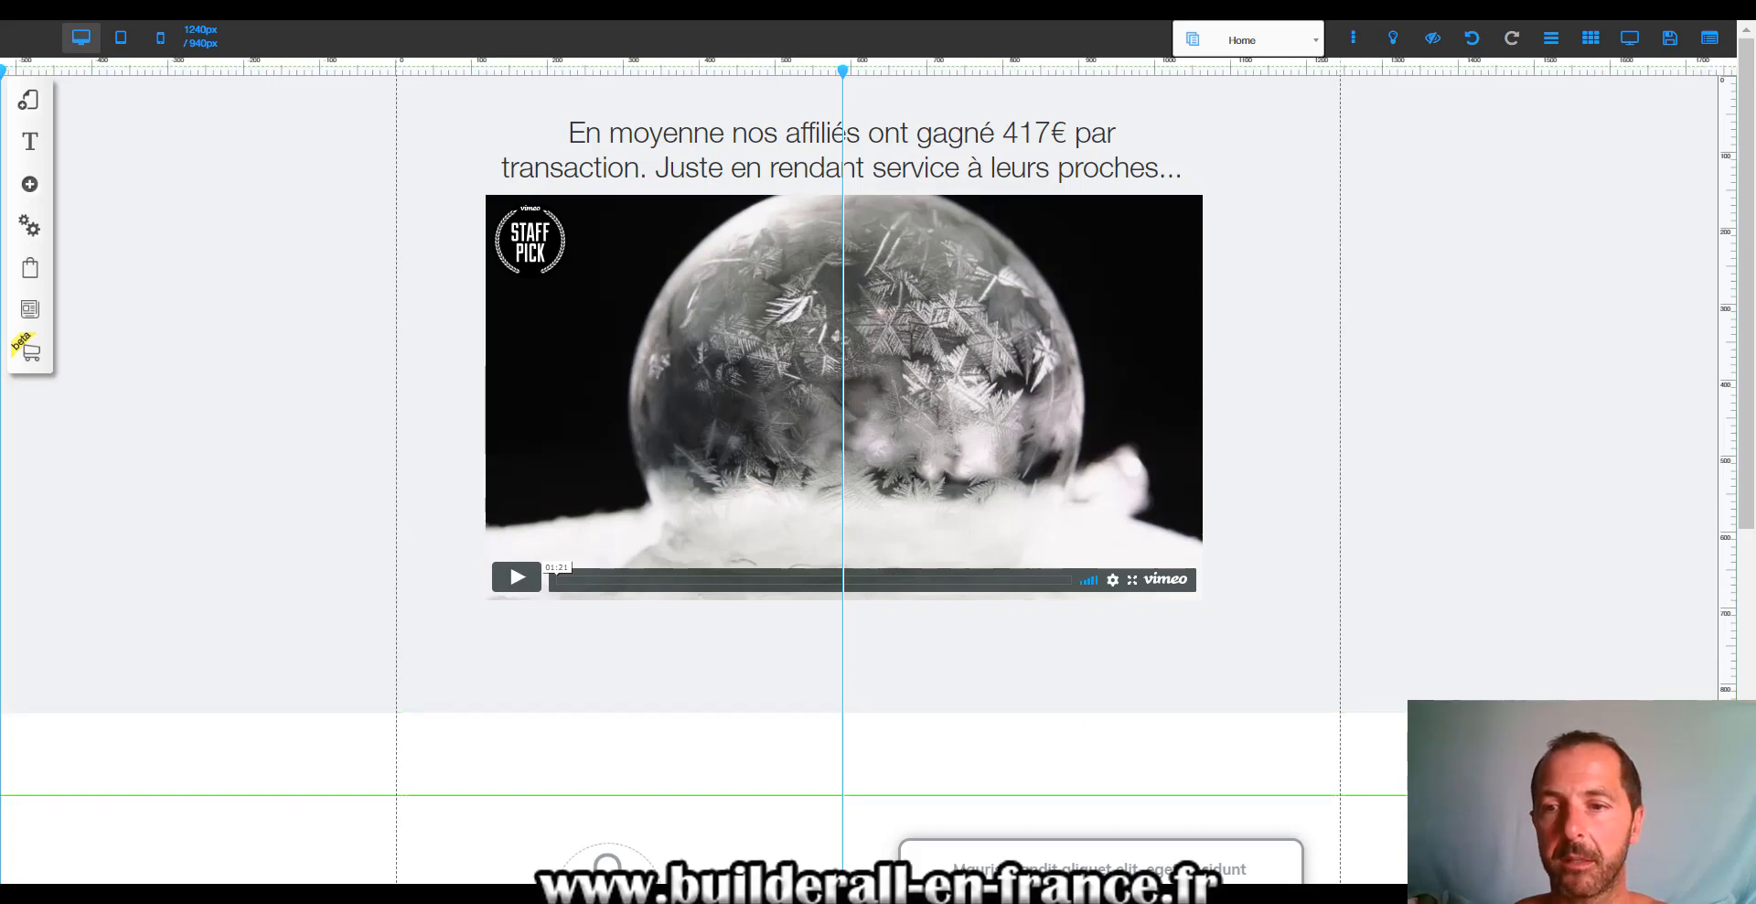
drag(868, 718, 867, 766)
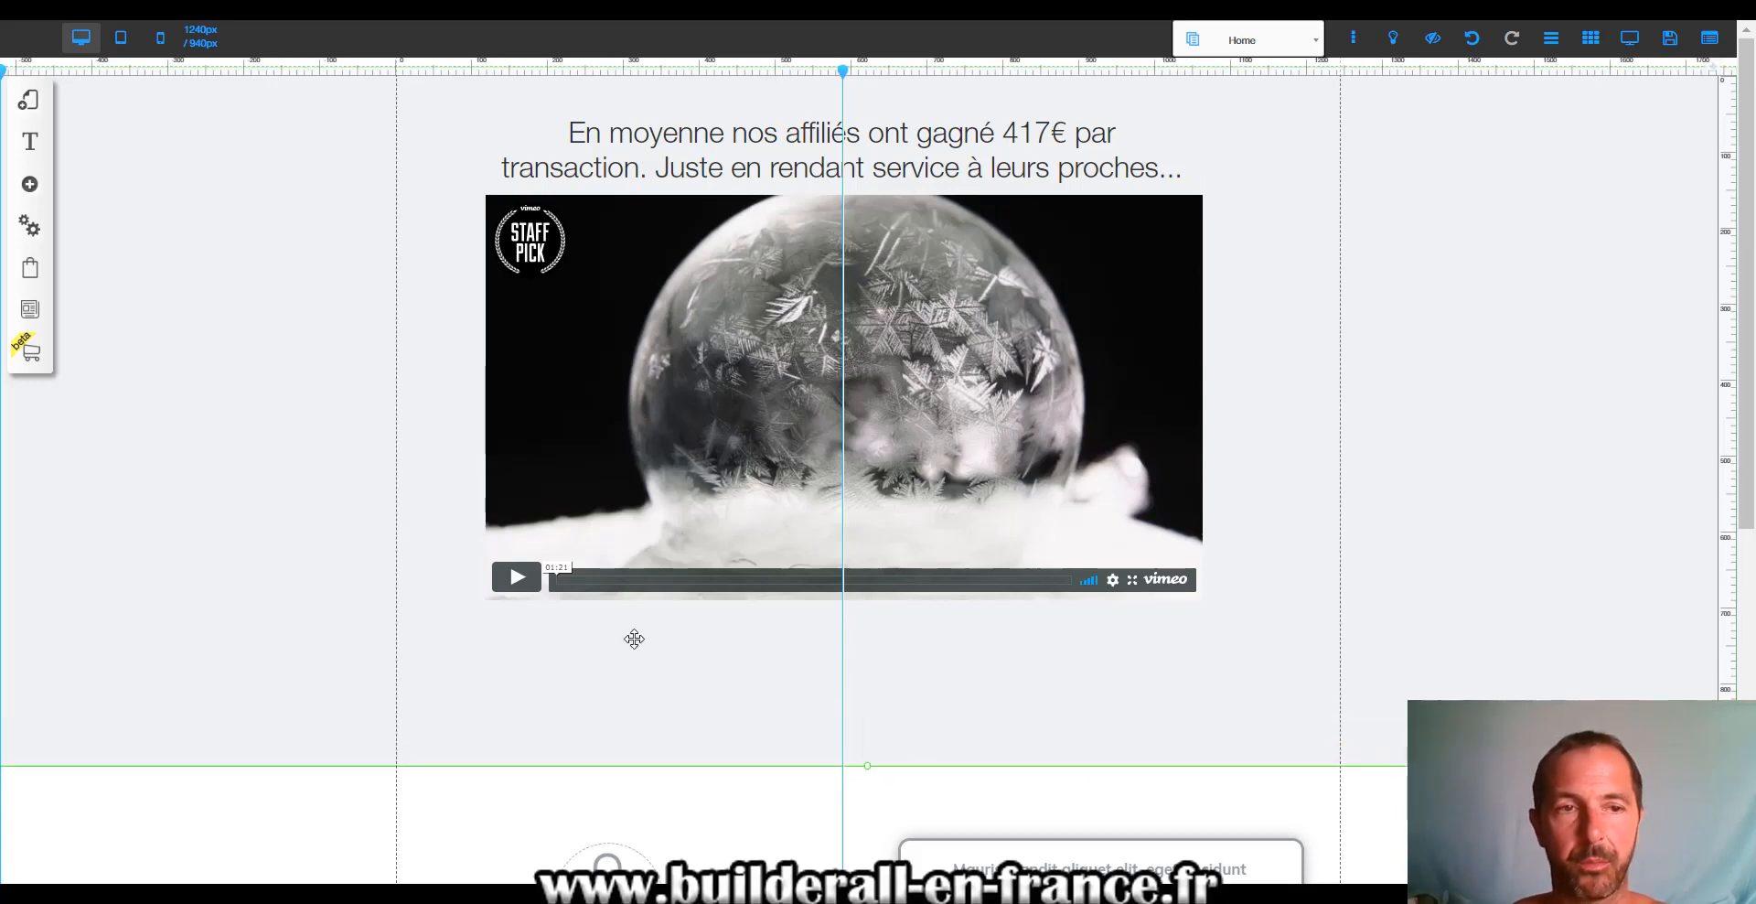
Step: Add a Title L text element below the video and replace its placeholder with the copied invitation text
click(29, 184)
click(88, 195)
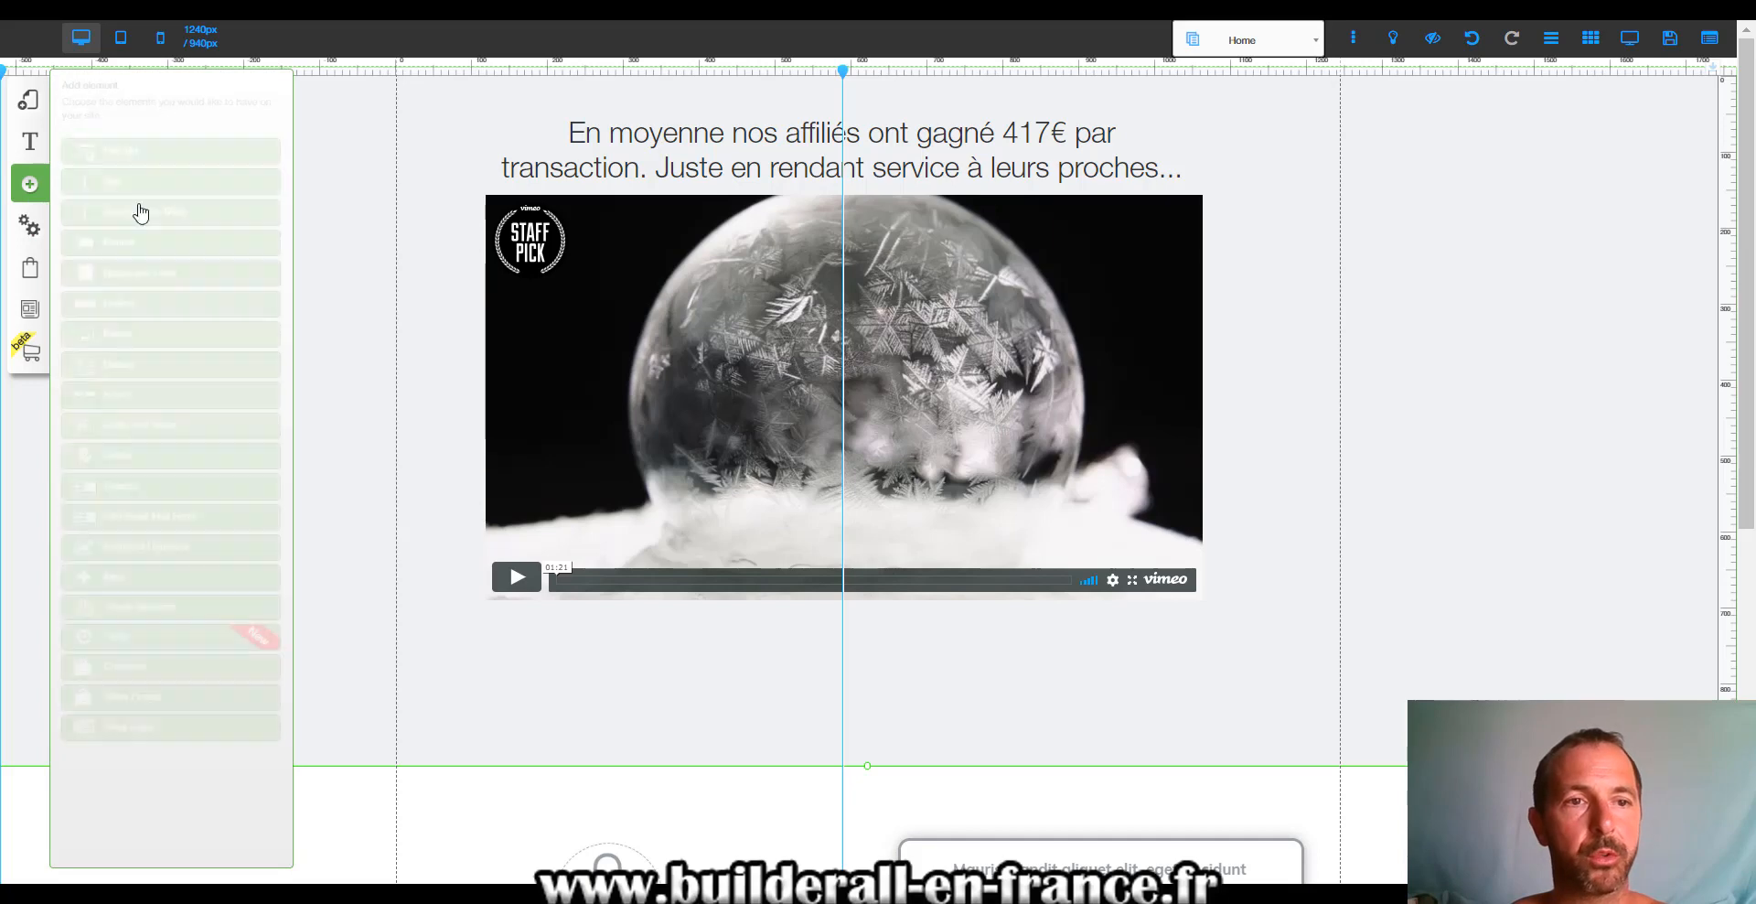
click(176, 172)
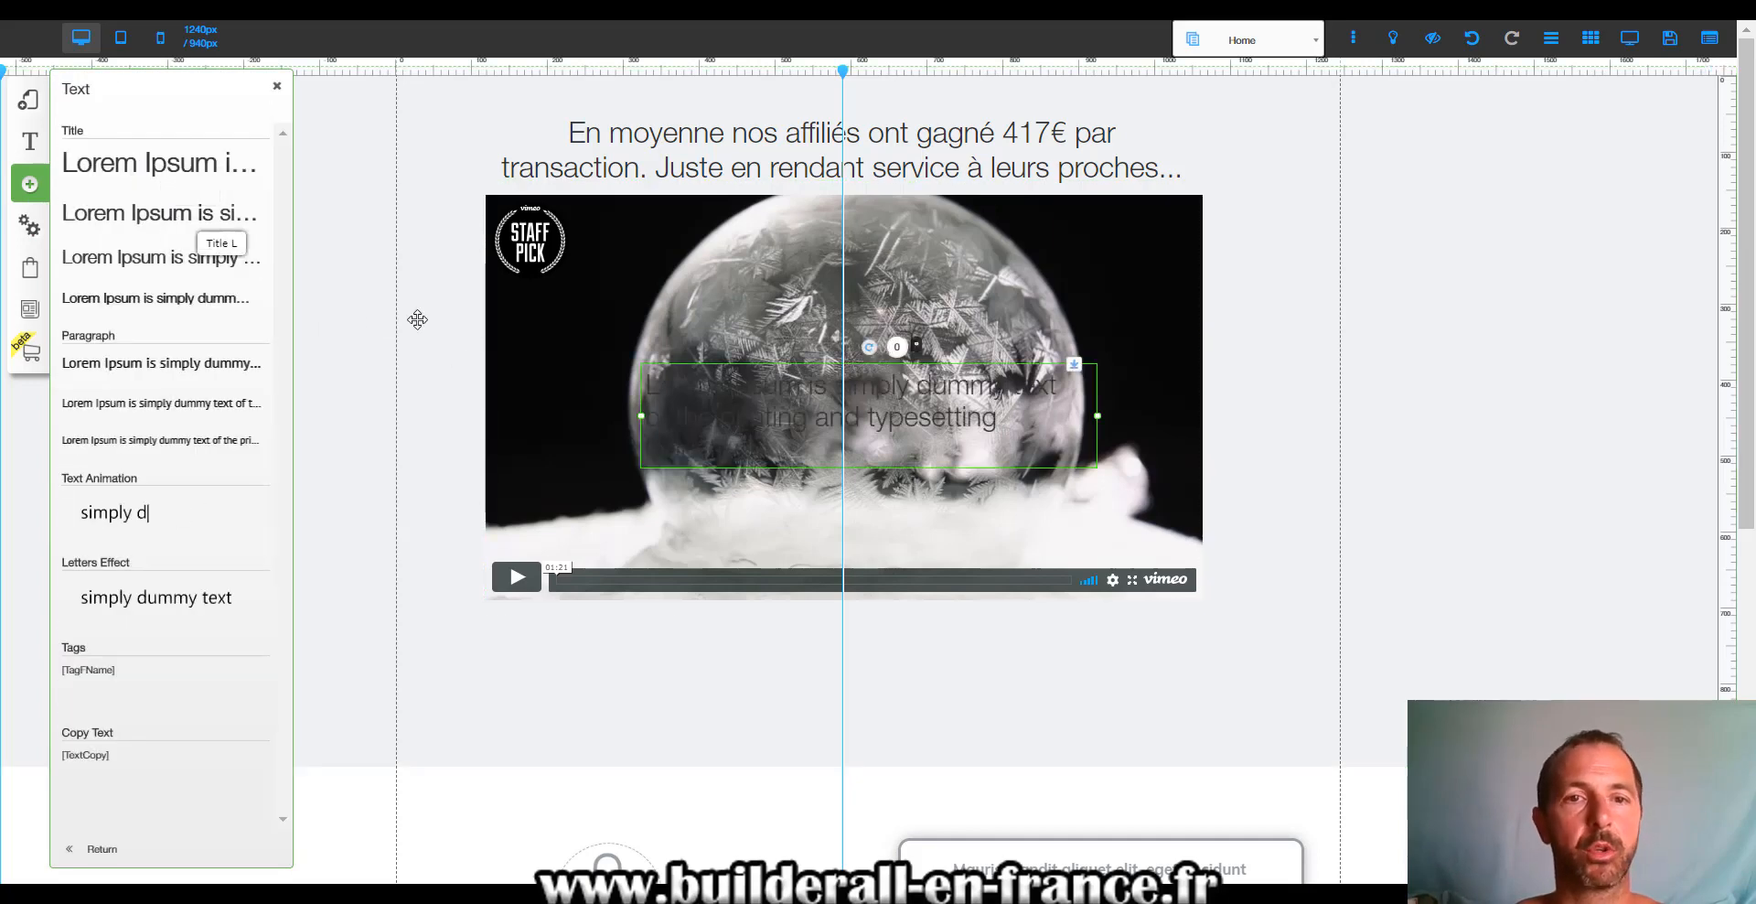
drag(937, 415, 901, 681)
double_click(925, 680)
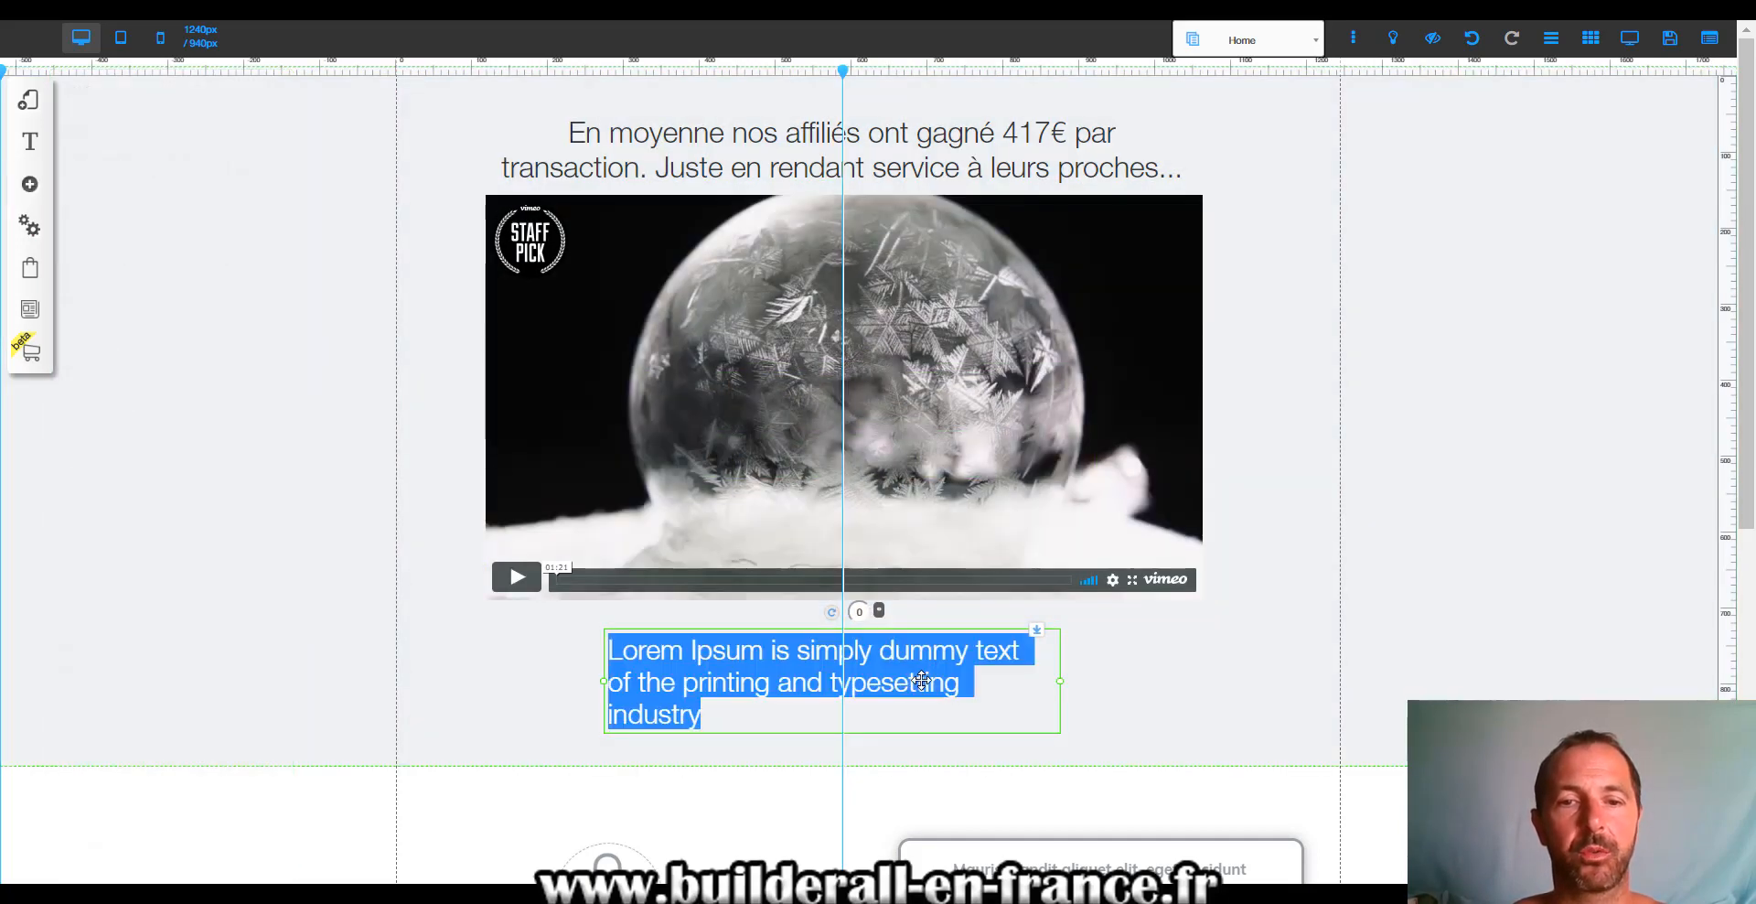
key(ctrl+a)
key(ctrl+v)
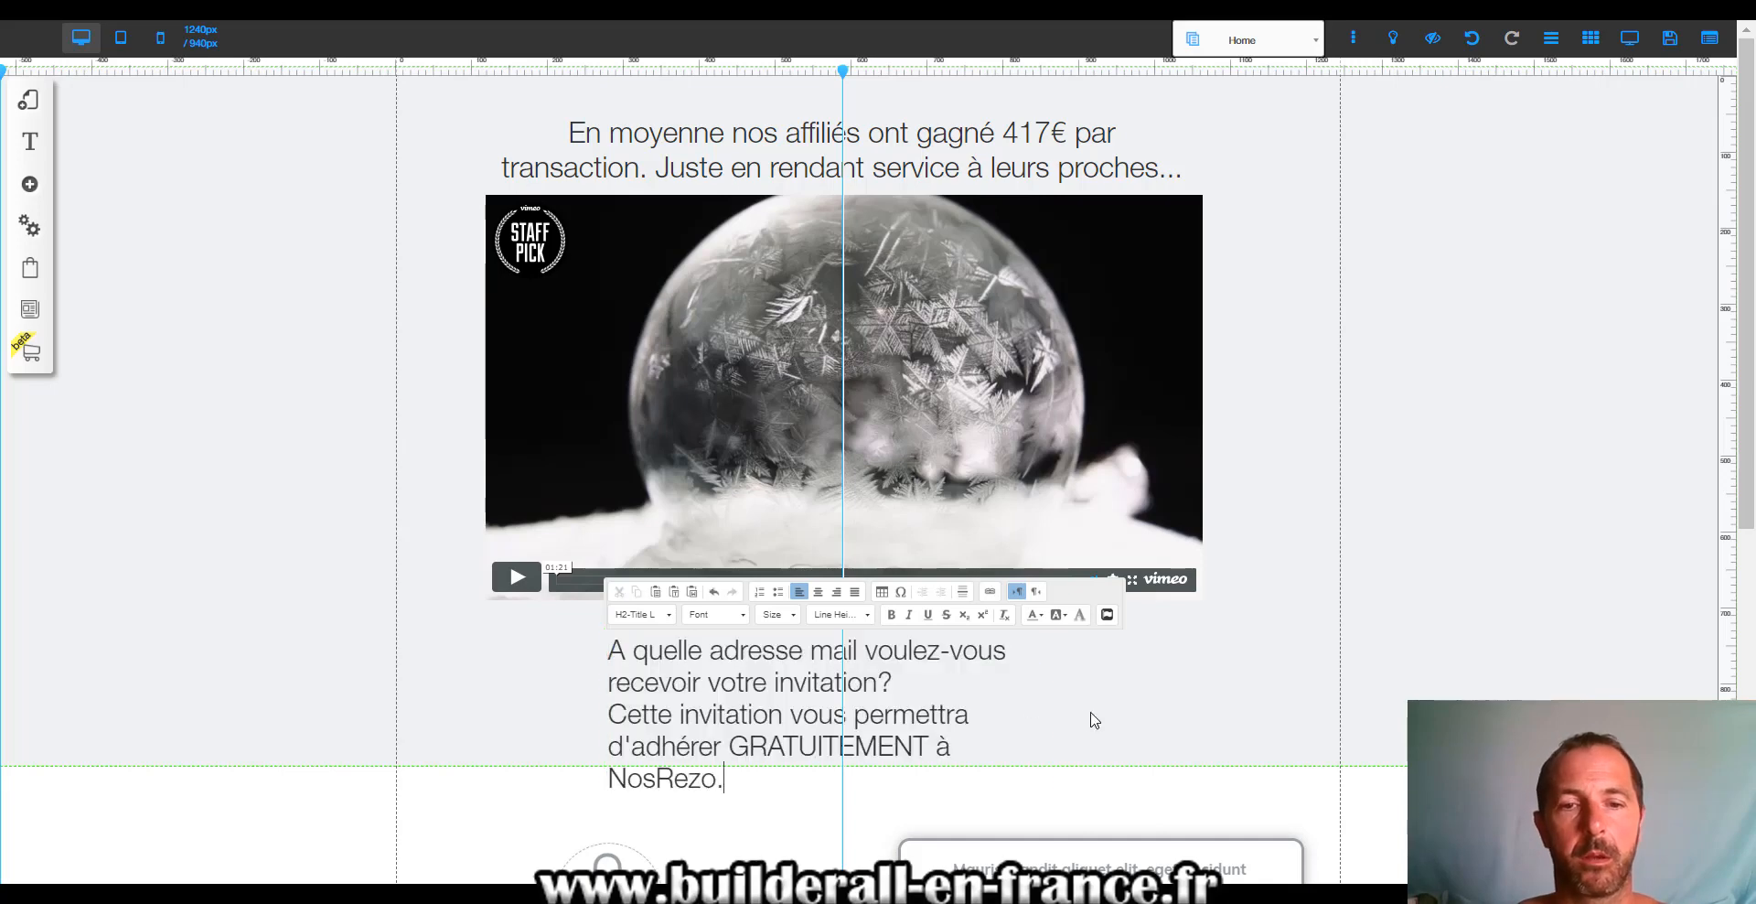
Step: Center-align the invitation text, widen its box to about the video's width, and align it under the video
key(ctrl+a)
click(817, 592)
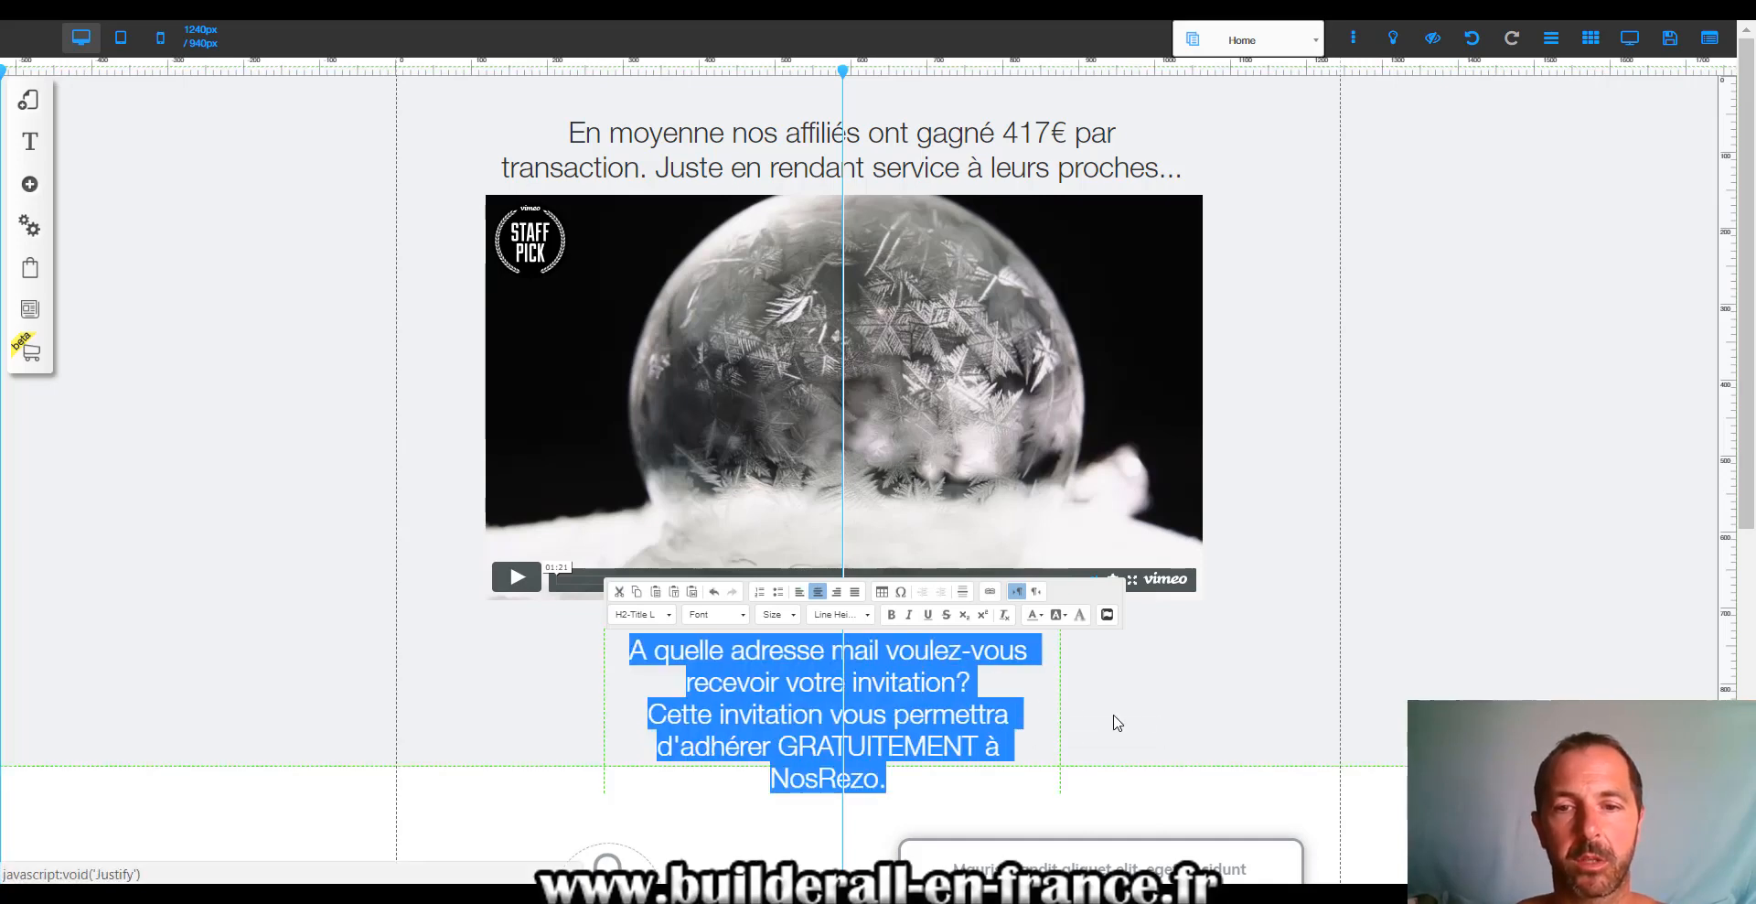
click(1132, 704)
click(1066, 710)
drag(1190, 718, 1320, 721)
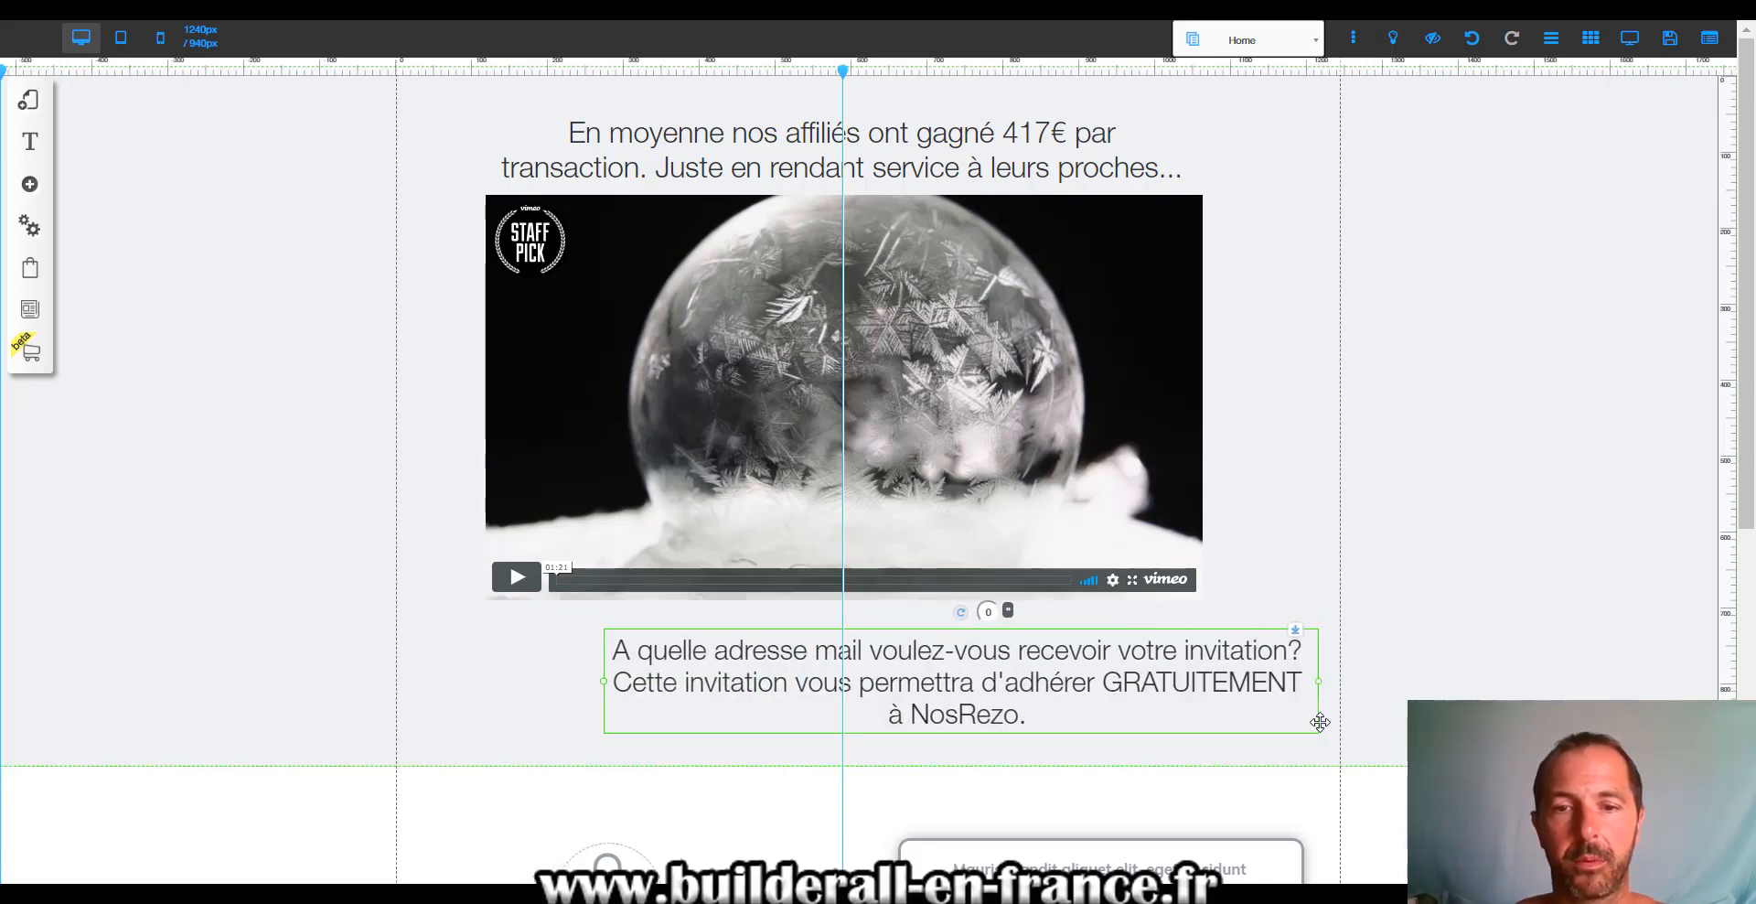
drag(1188, 709, 1071, 713)
Step: Set the font size of the whole invitation text to 35
double_click(881, 678)
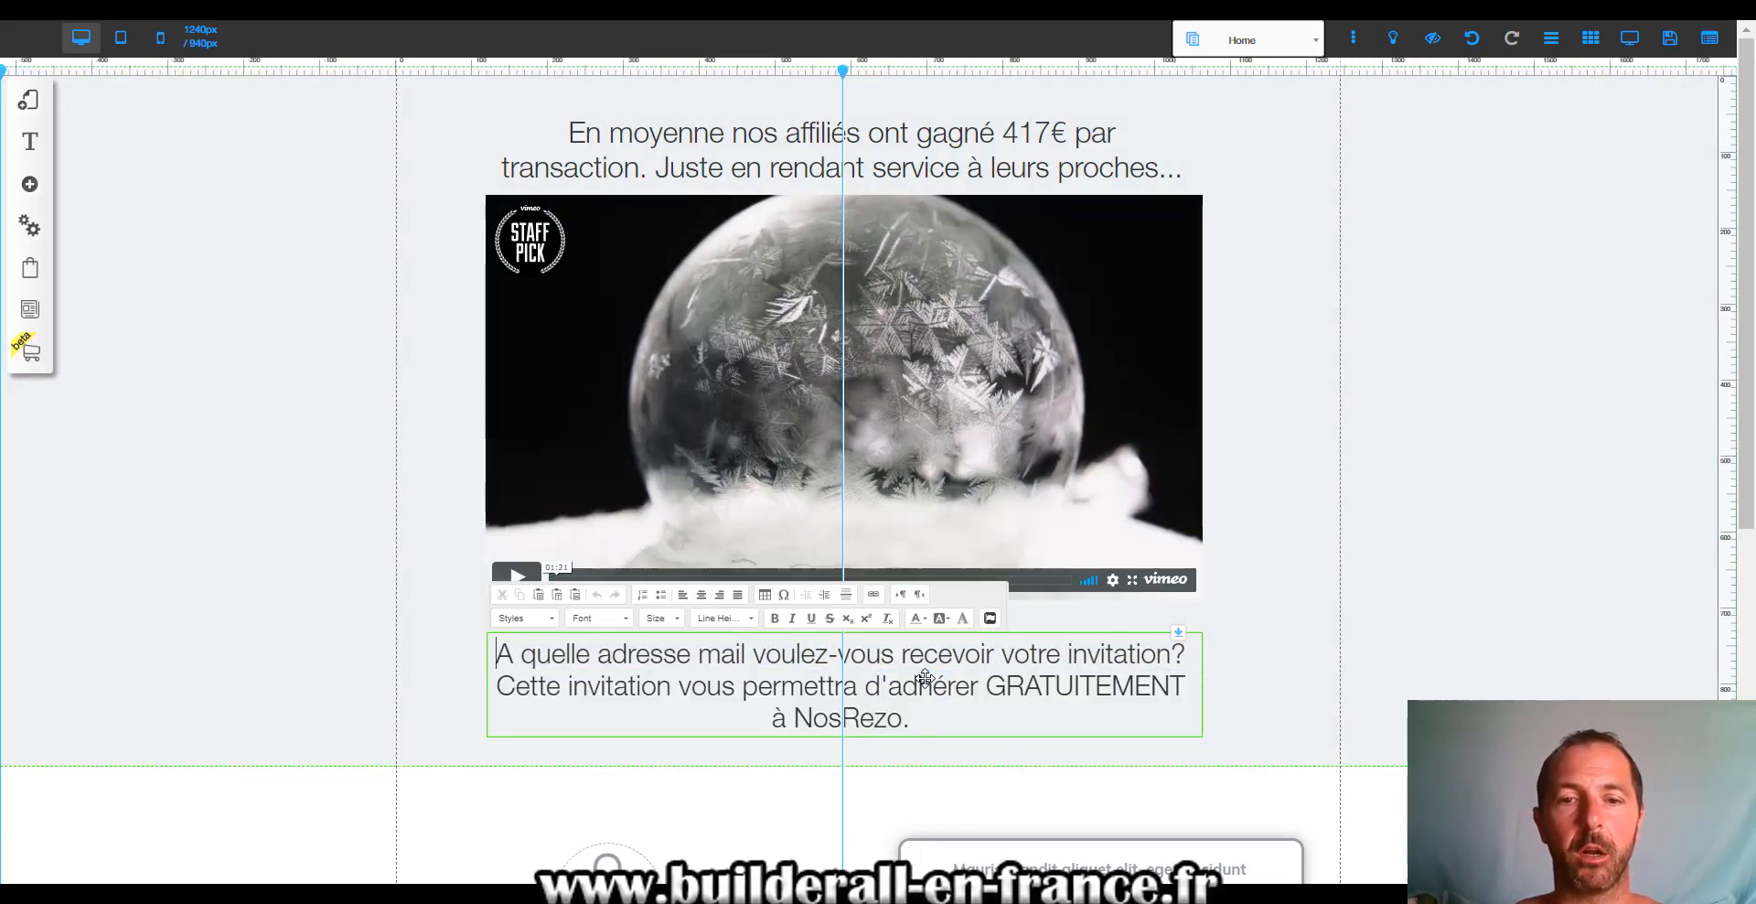
triple_click(914, 677)
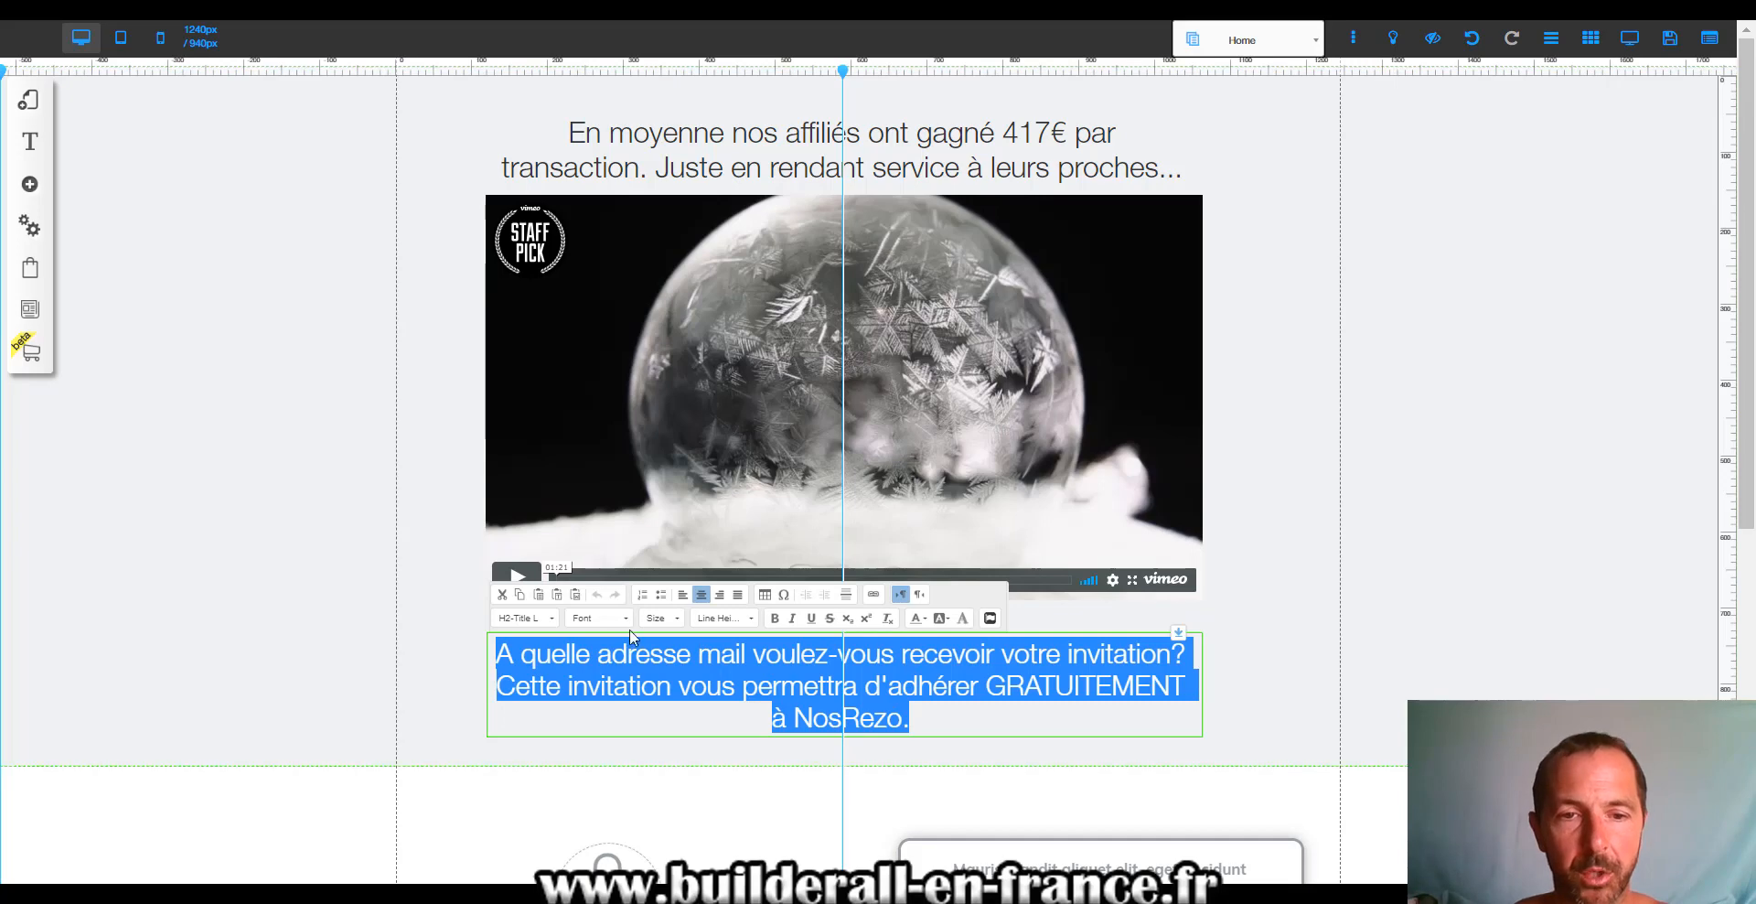
click(672, 626)
scroll(689, 686, down, 5)
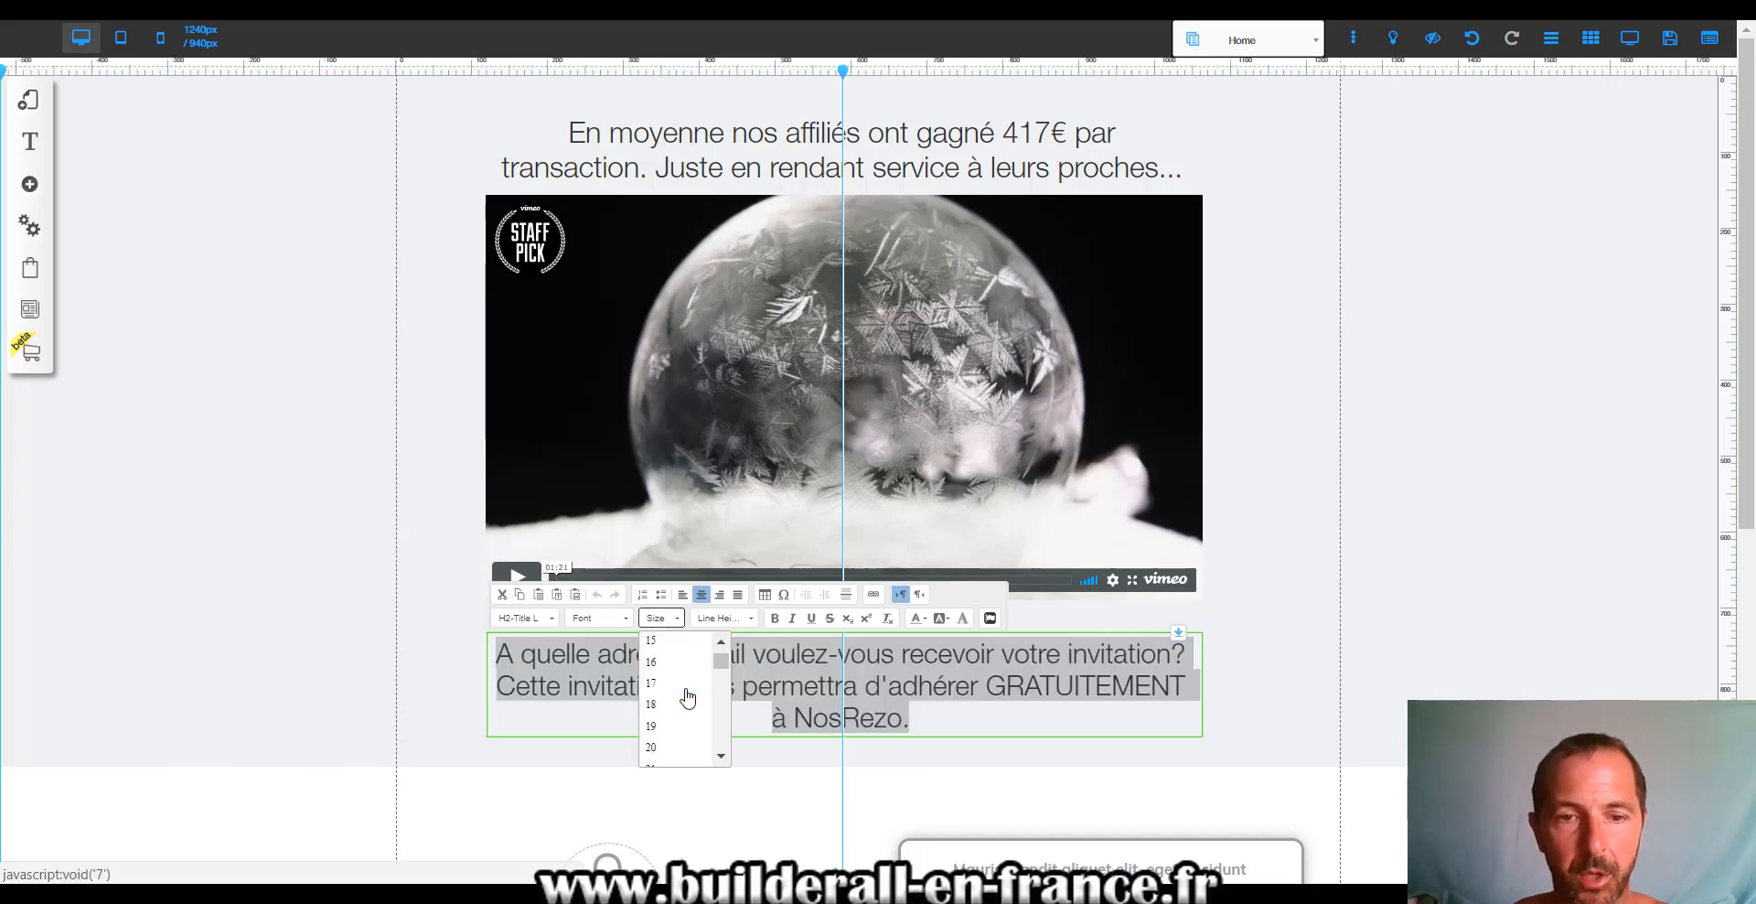
click(688, 713)
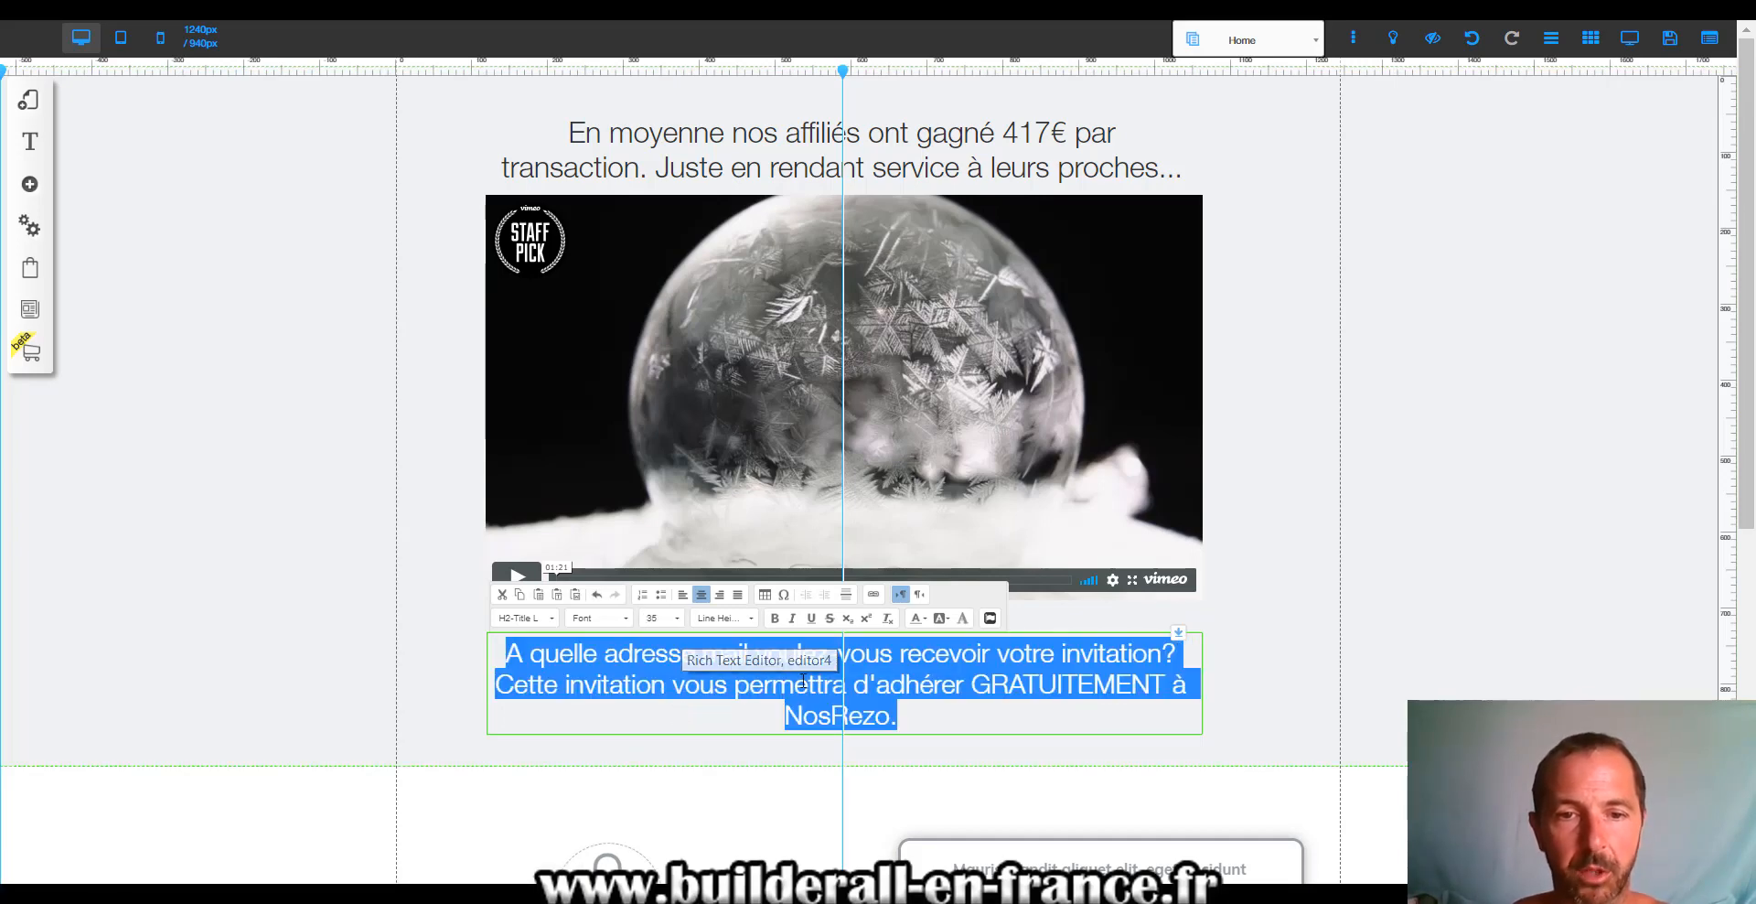
click(1393, 640)
click(1179, 673)
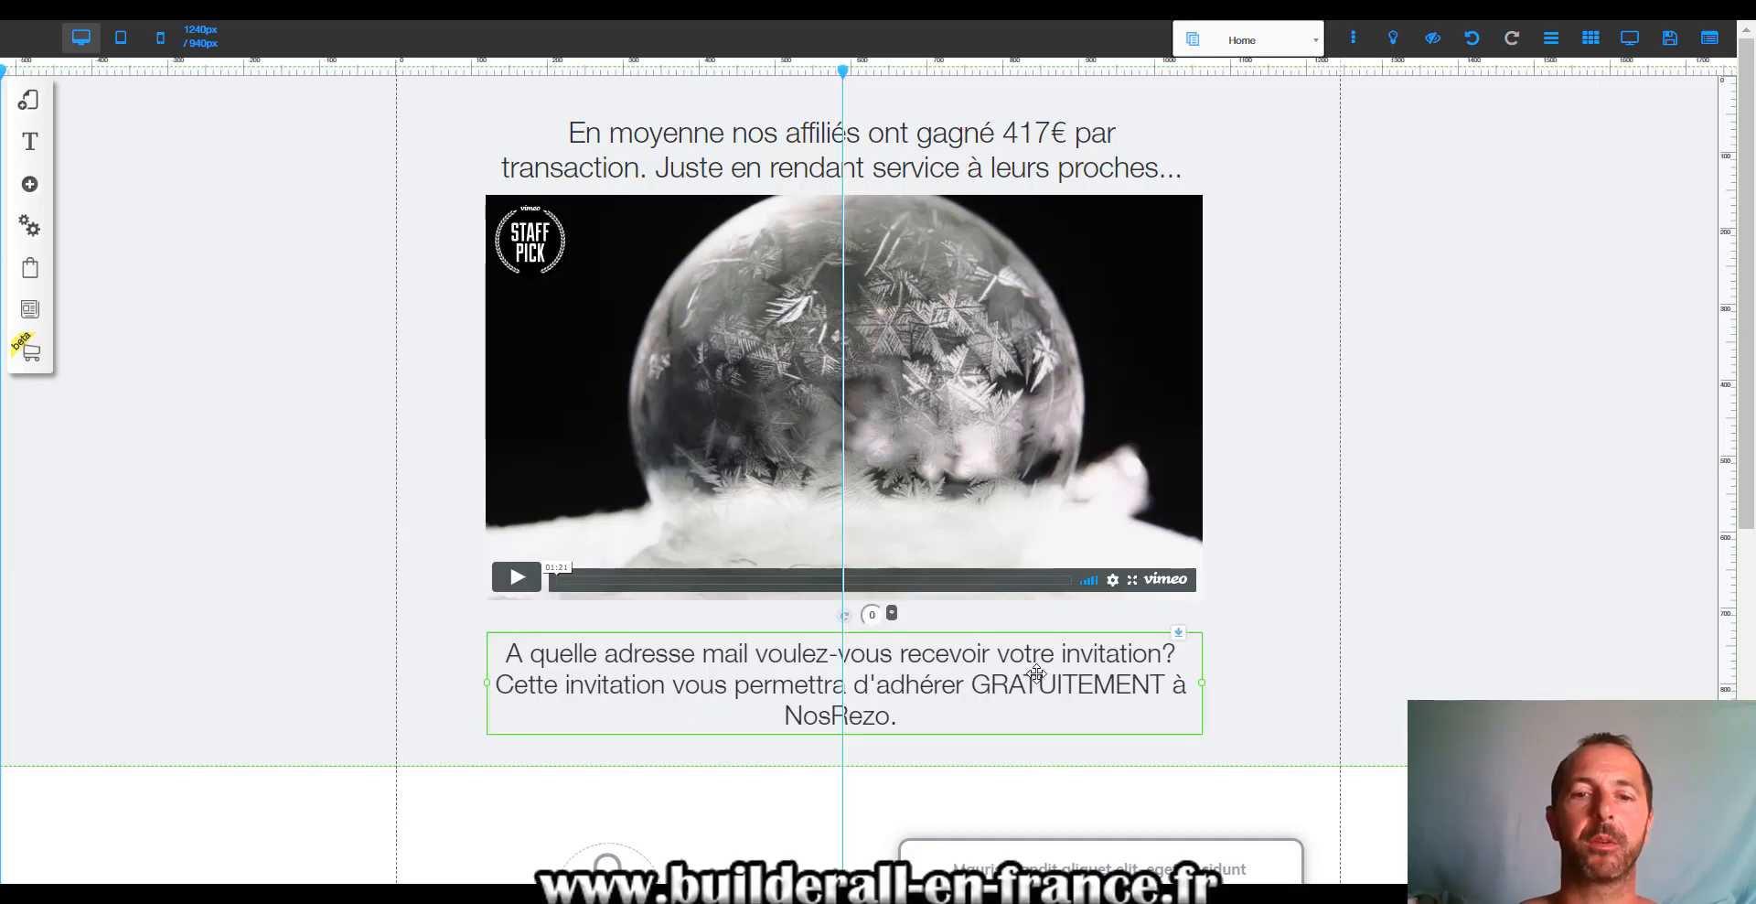
Step: Nudge the headline slightly away from the video, and check the email field area on the example page
click(972, 464)
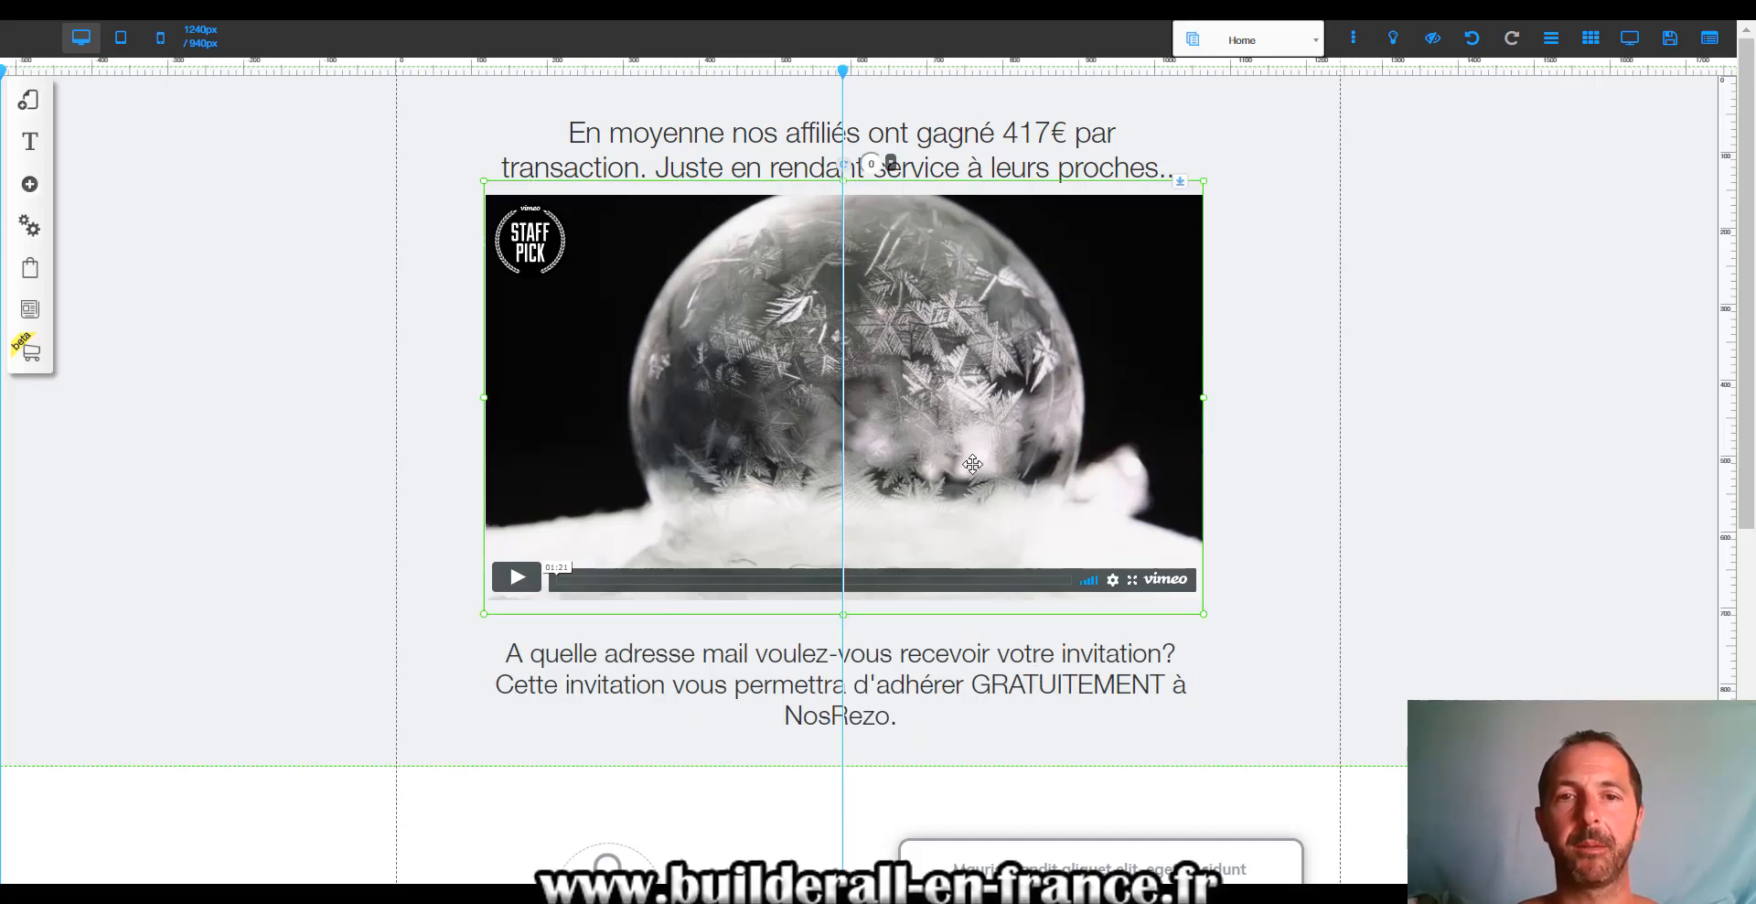
drag(913, 140, 935, 156)
click(1456, 504)
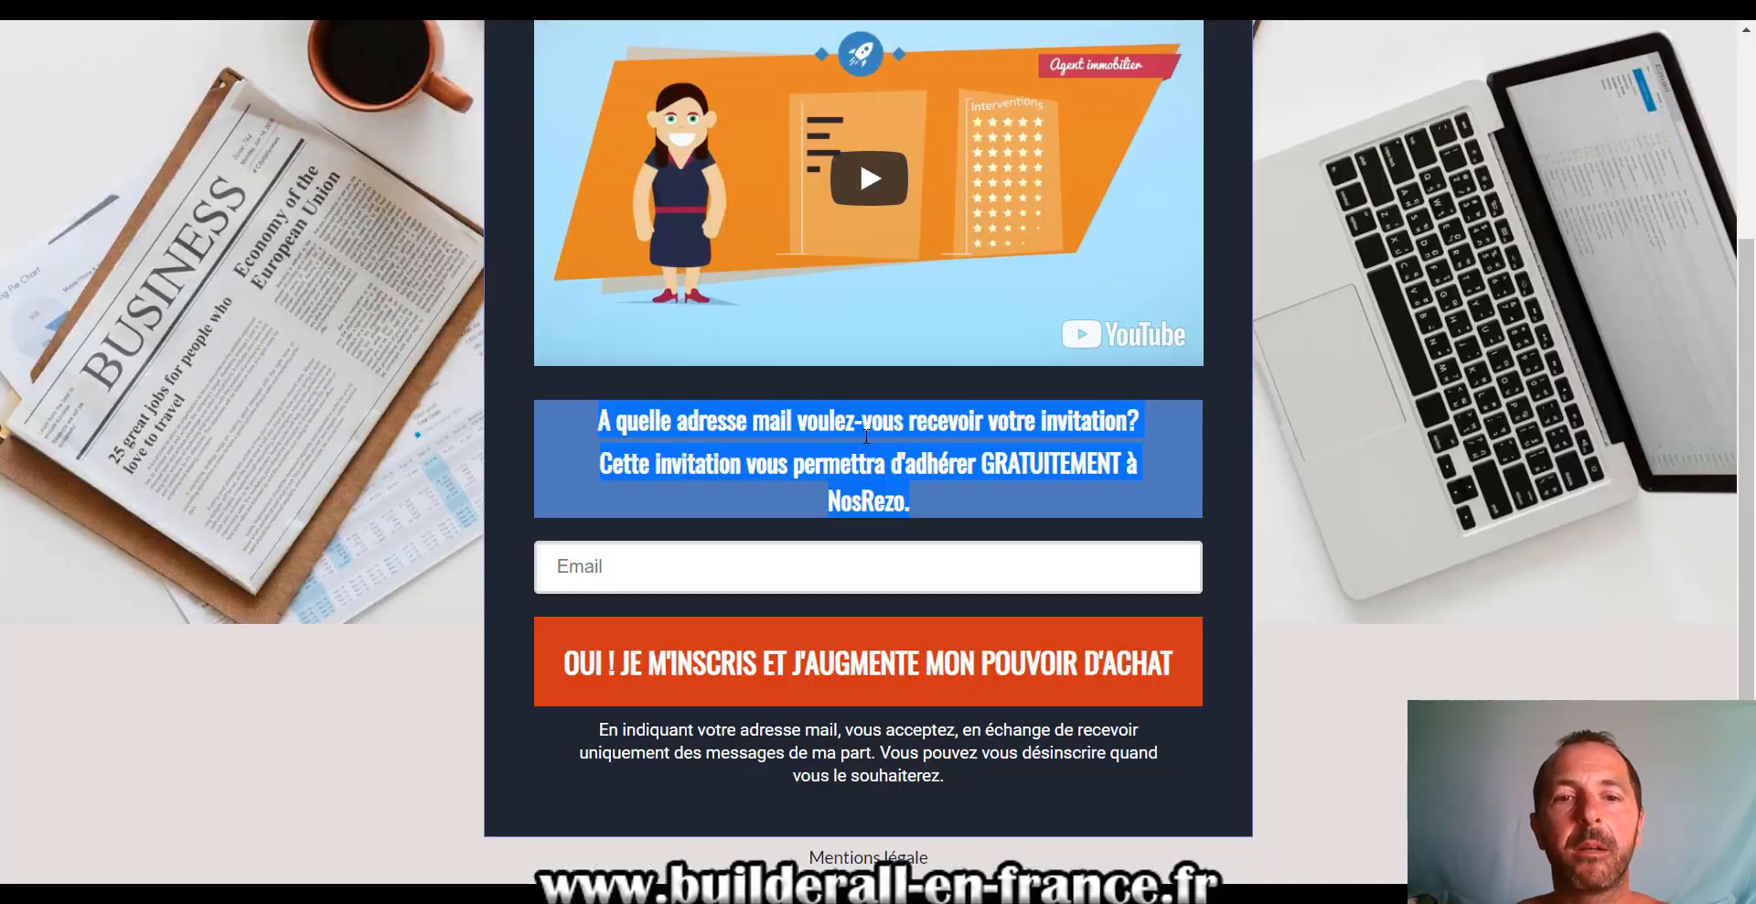
scroll(866, 436, down, 1)
click(792, 503)
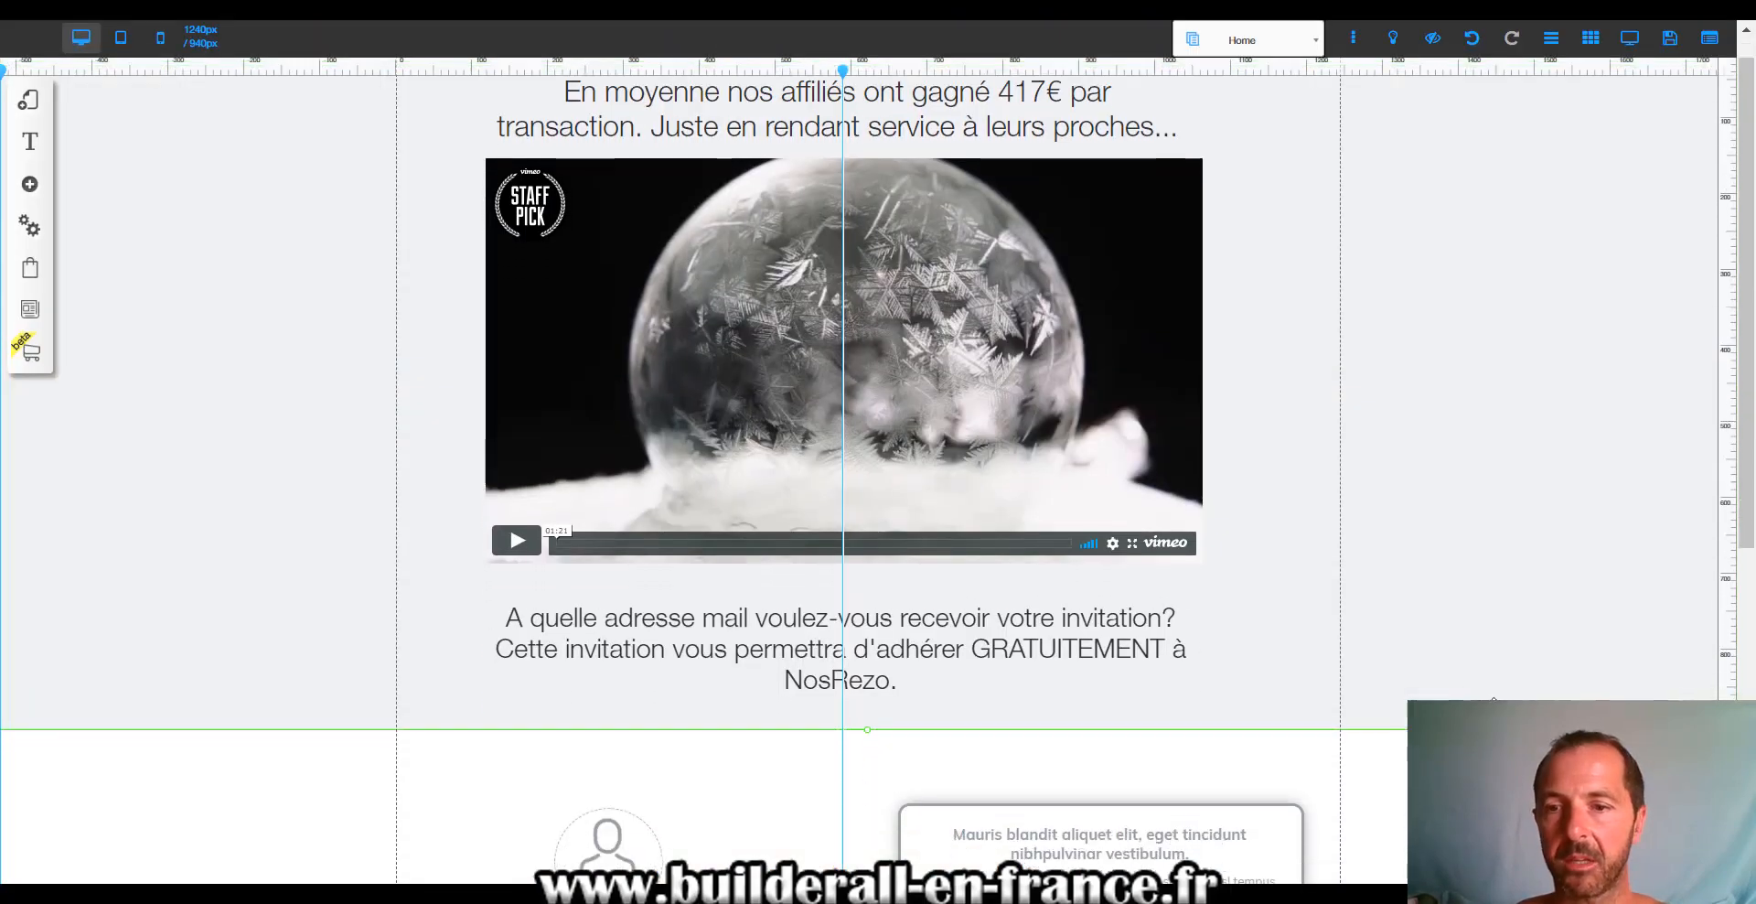
Step: Delete the profile block and the Get Instant Access form from the lower section, and move that section up against the grey one
scroll(1555, 631, down, 1)
scroll(1500, 549, down, 3)
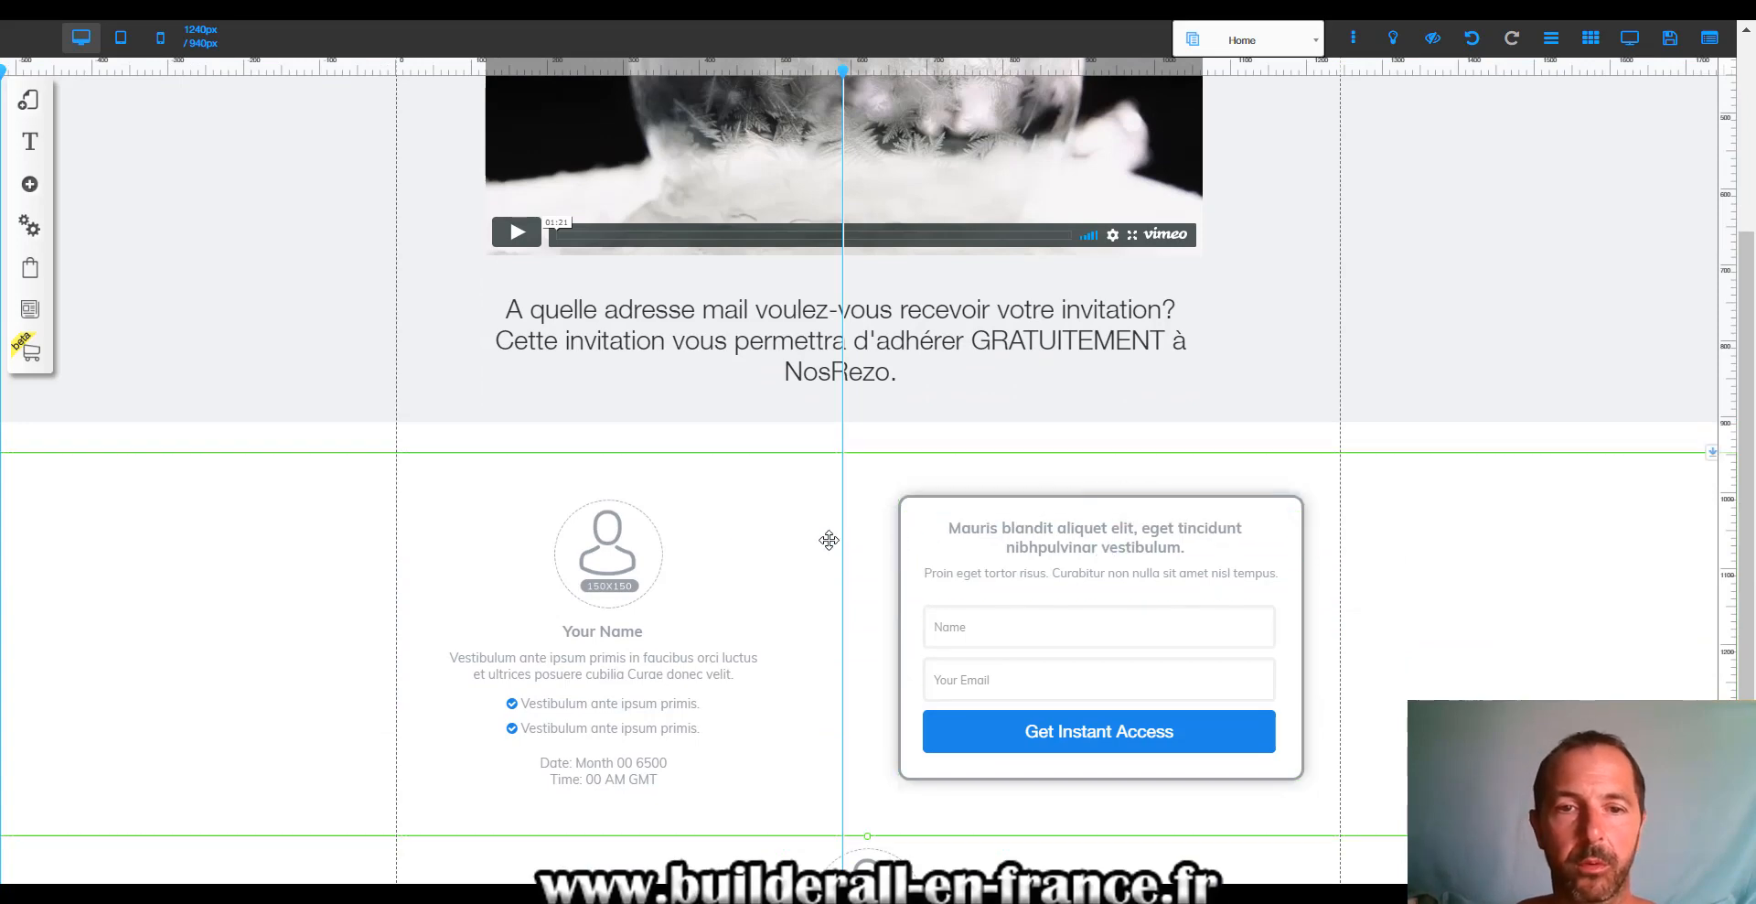
click(636, 547)
key(Delete)
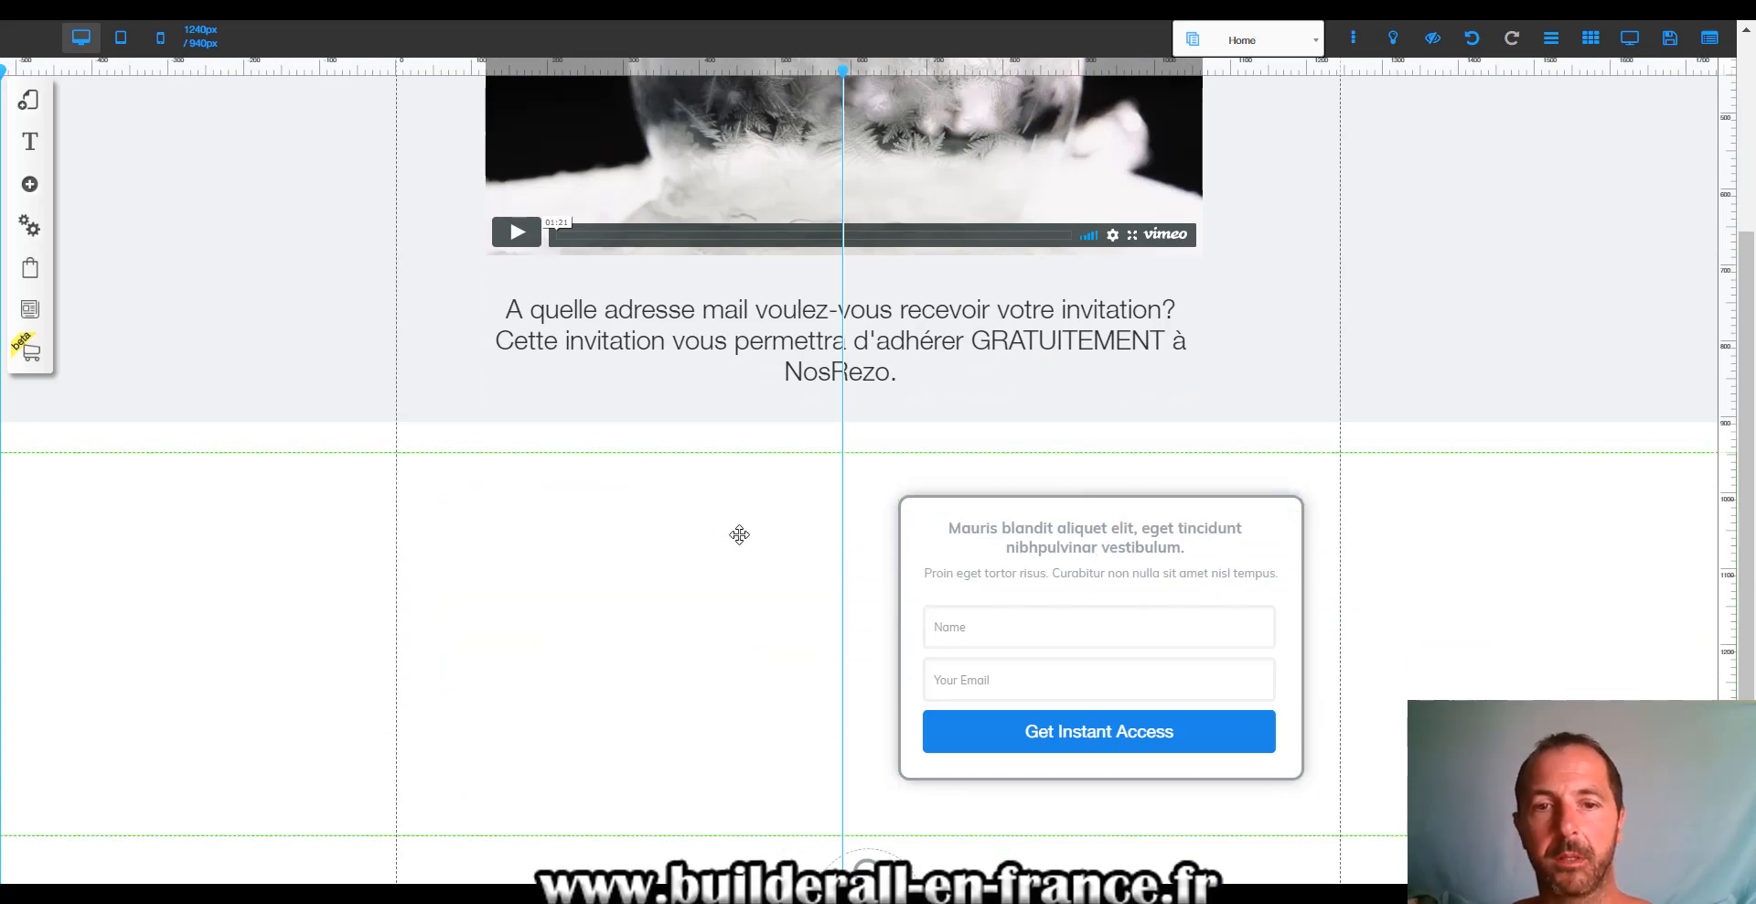
click(948, 519)
click(945, 507)
key(Delete)
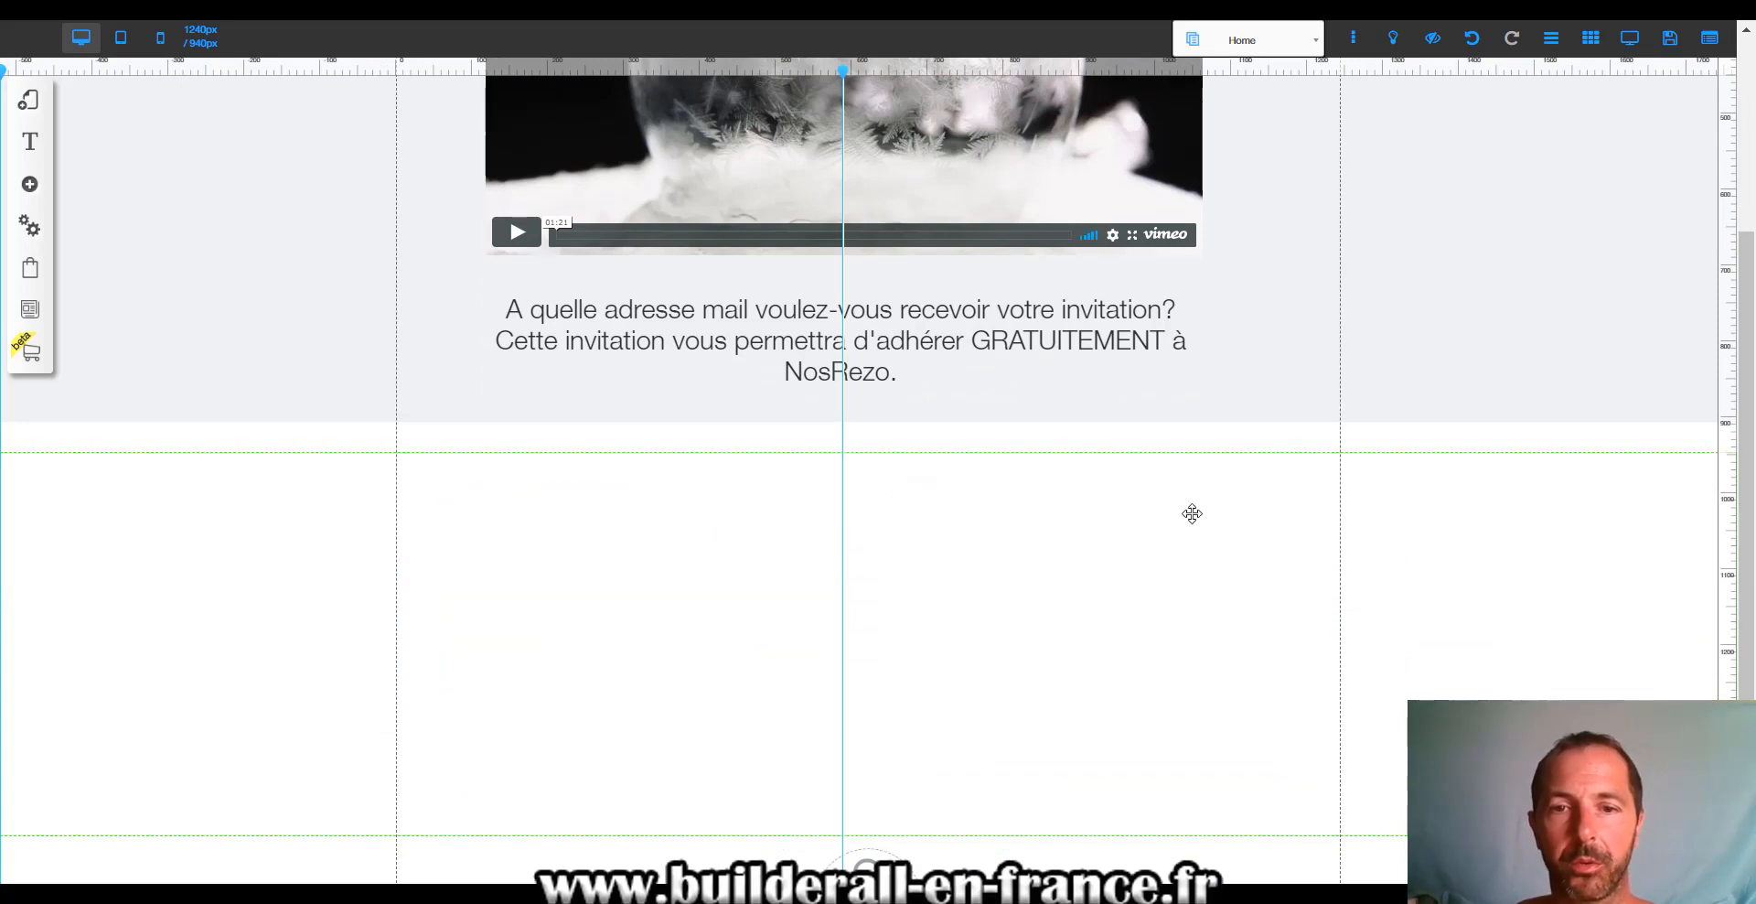
scroll(1009, 610, down, 3)
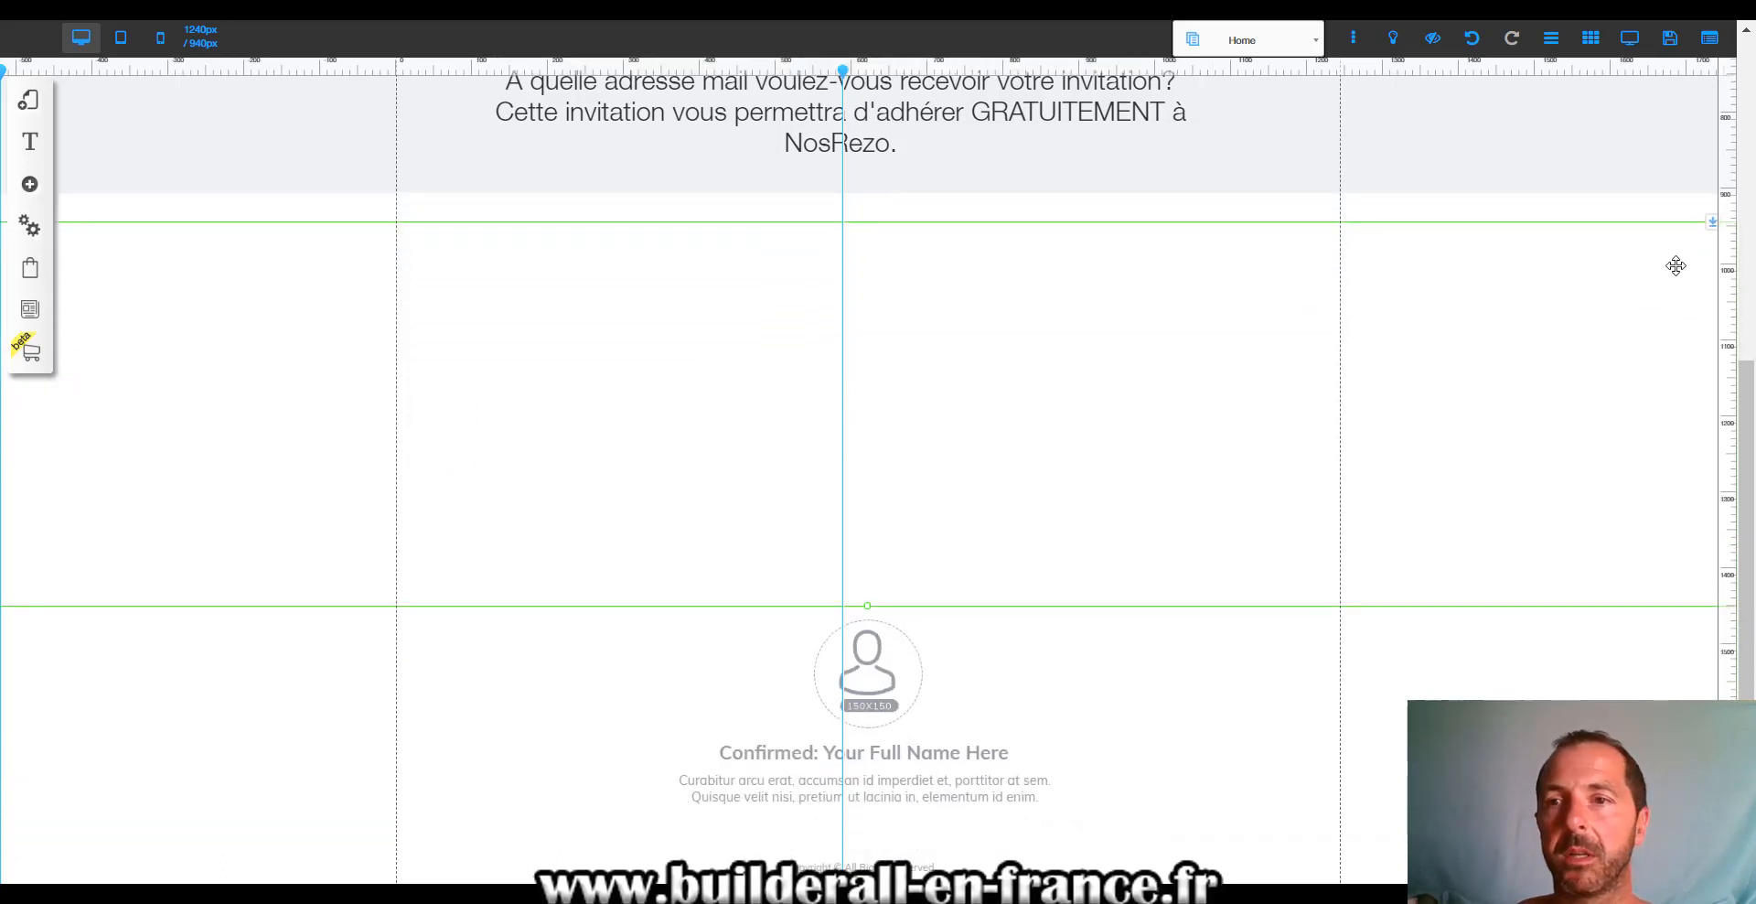
drag(1708, 226, 1706, 189)
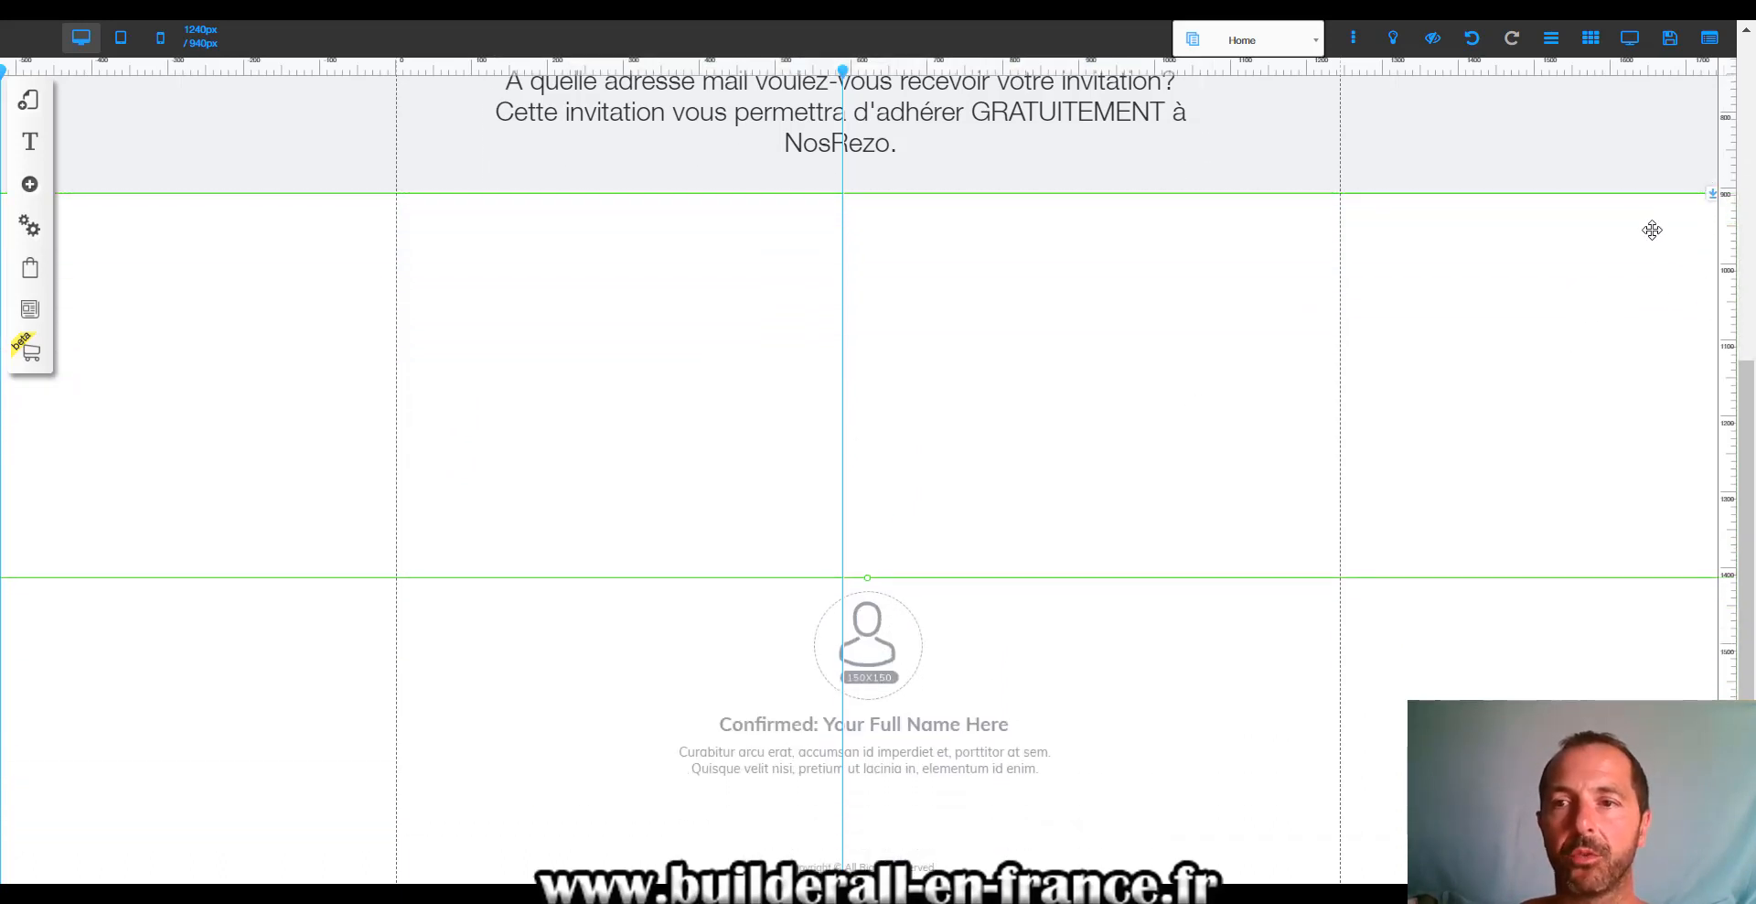
Step: Add the opt-in box with name, email and consent fields to the empty section, widen it, and place it at about X 361, Y 41
click(30, 187)
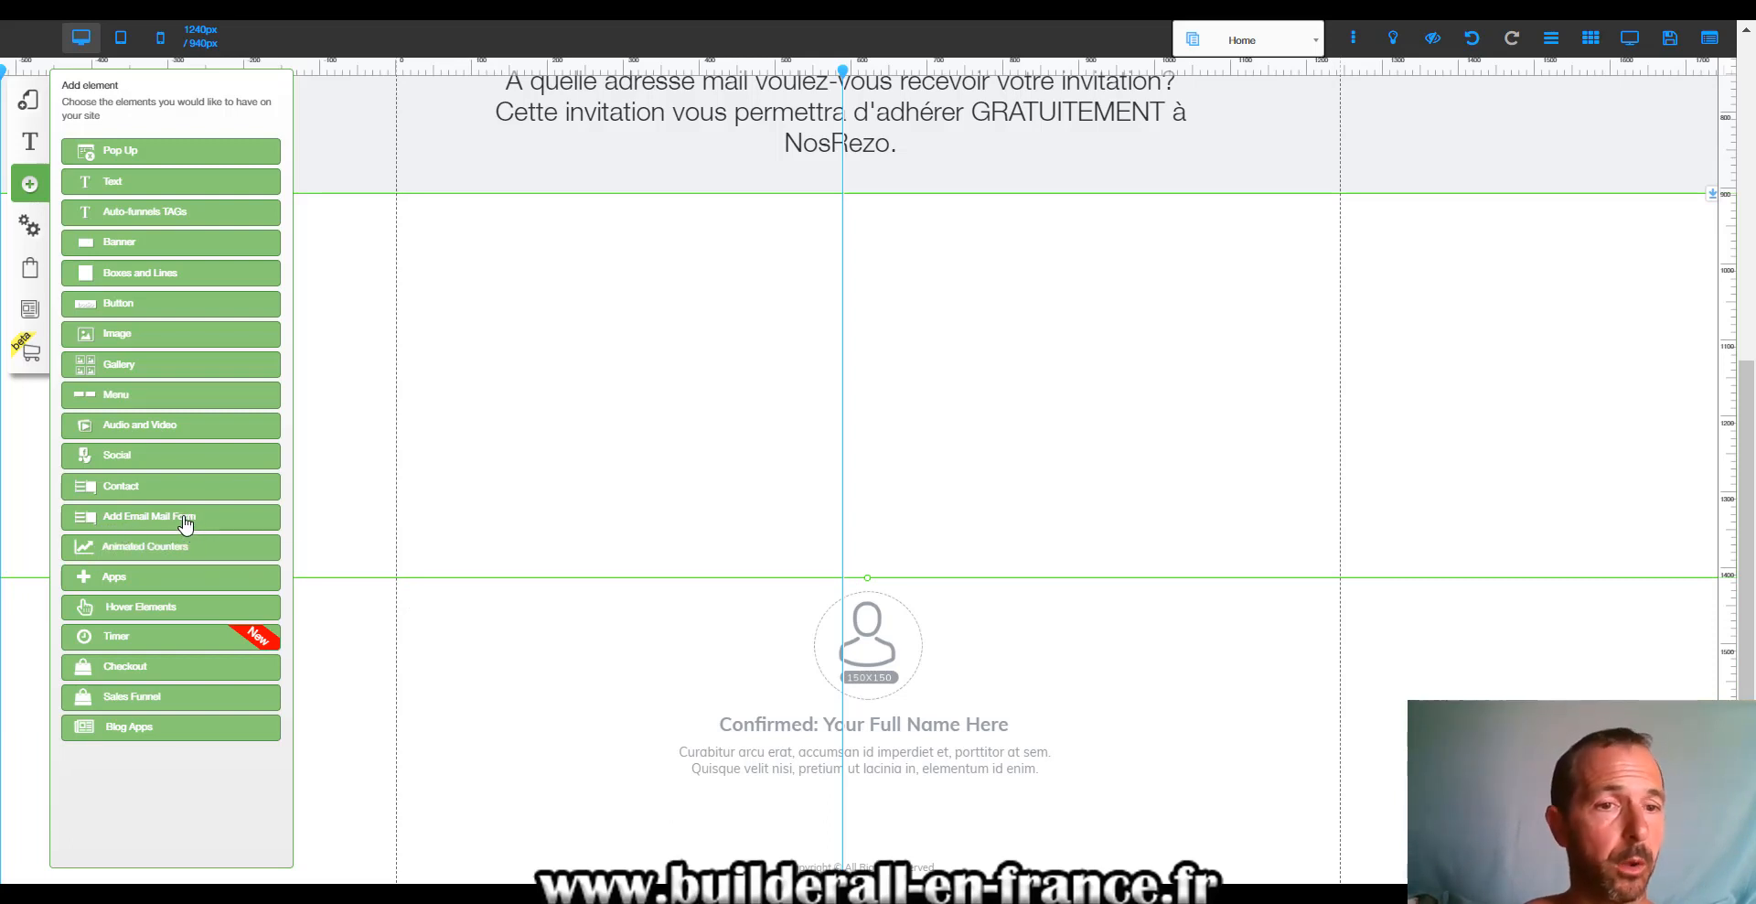
click(136, 494)
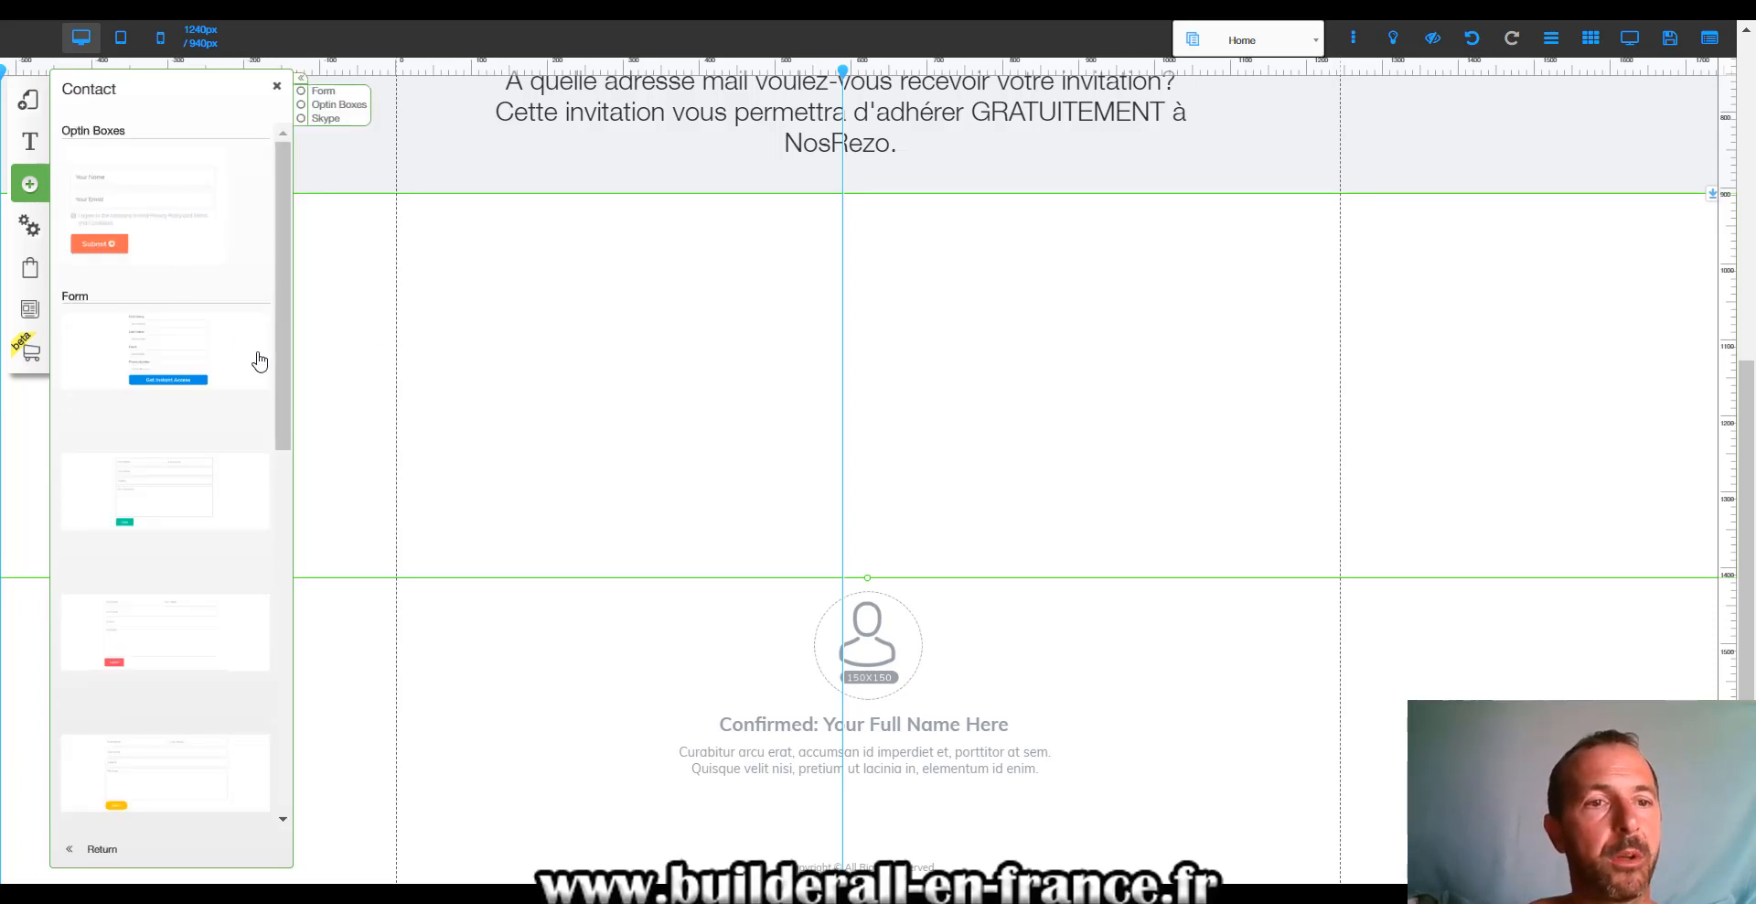
click(102, 215)
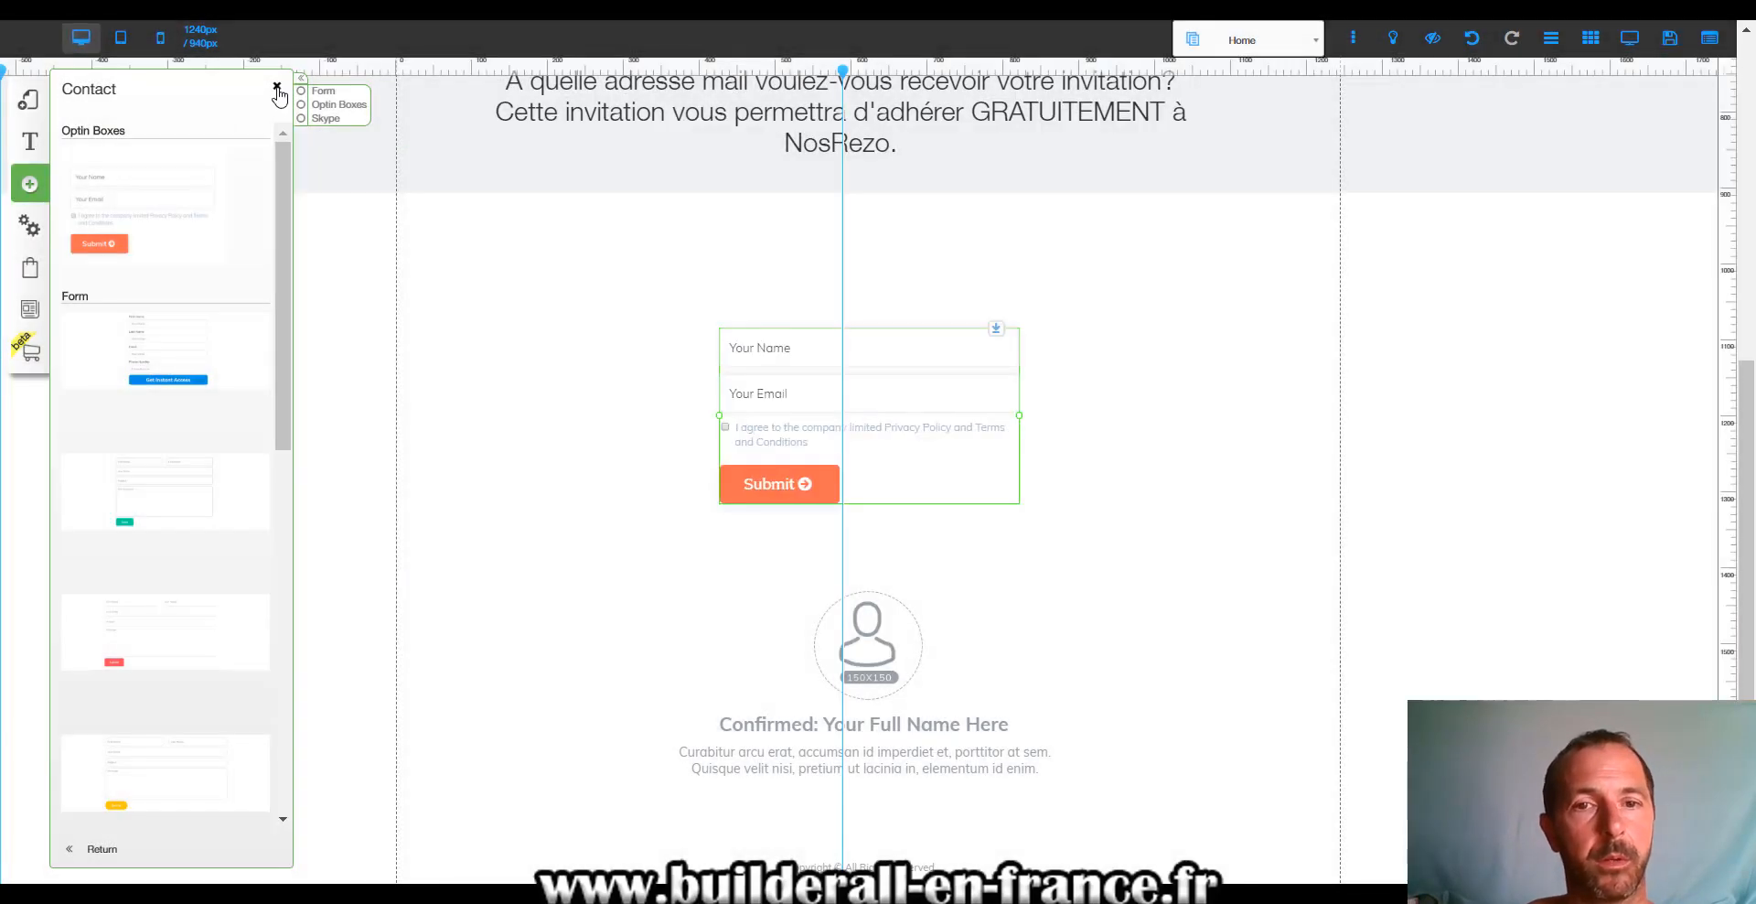
click(277, 88)
drag(917, 413, 1145, 308)
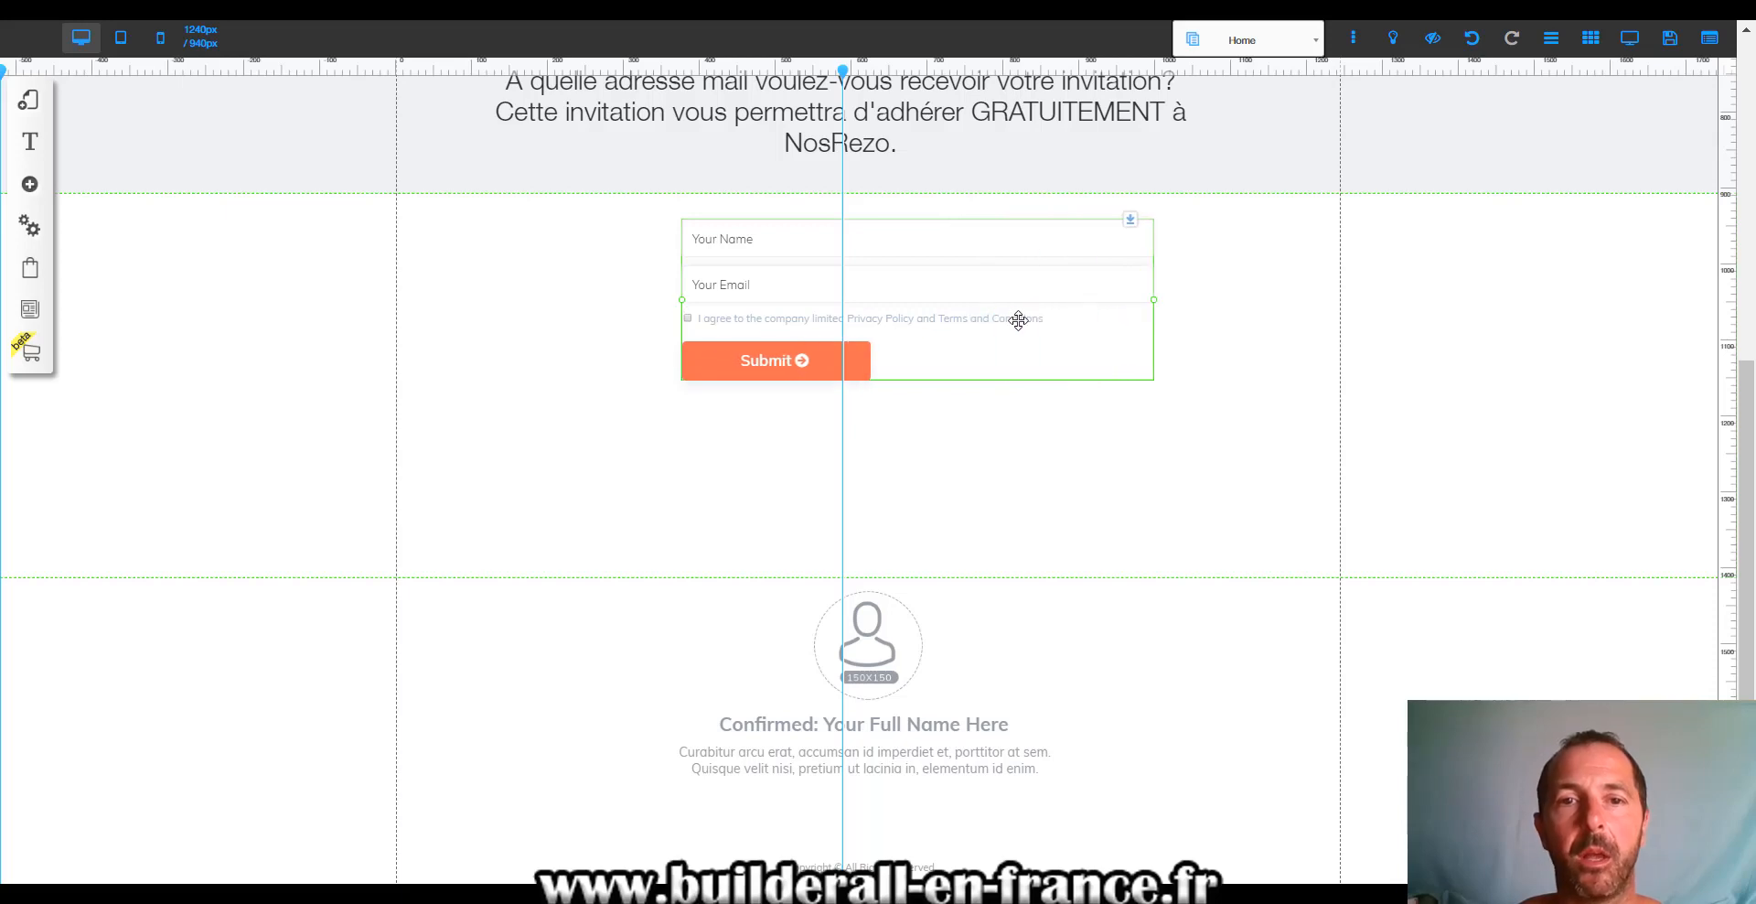
drag(933, 315, 927, 289)
right_click(927, 289)
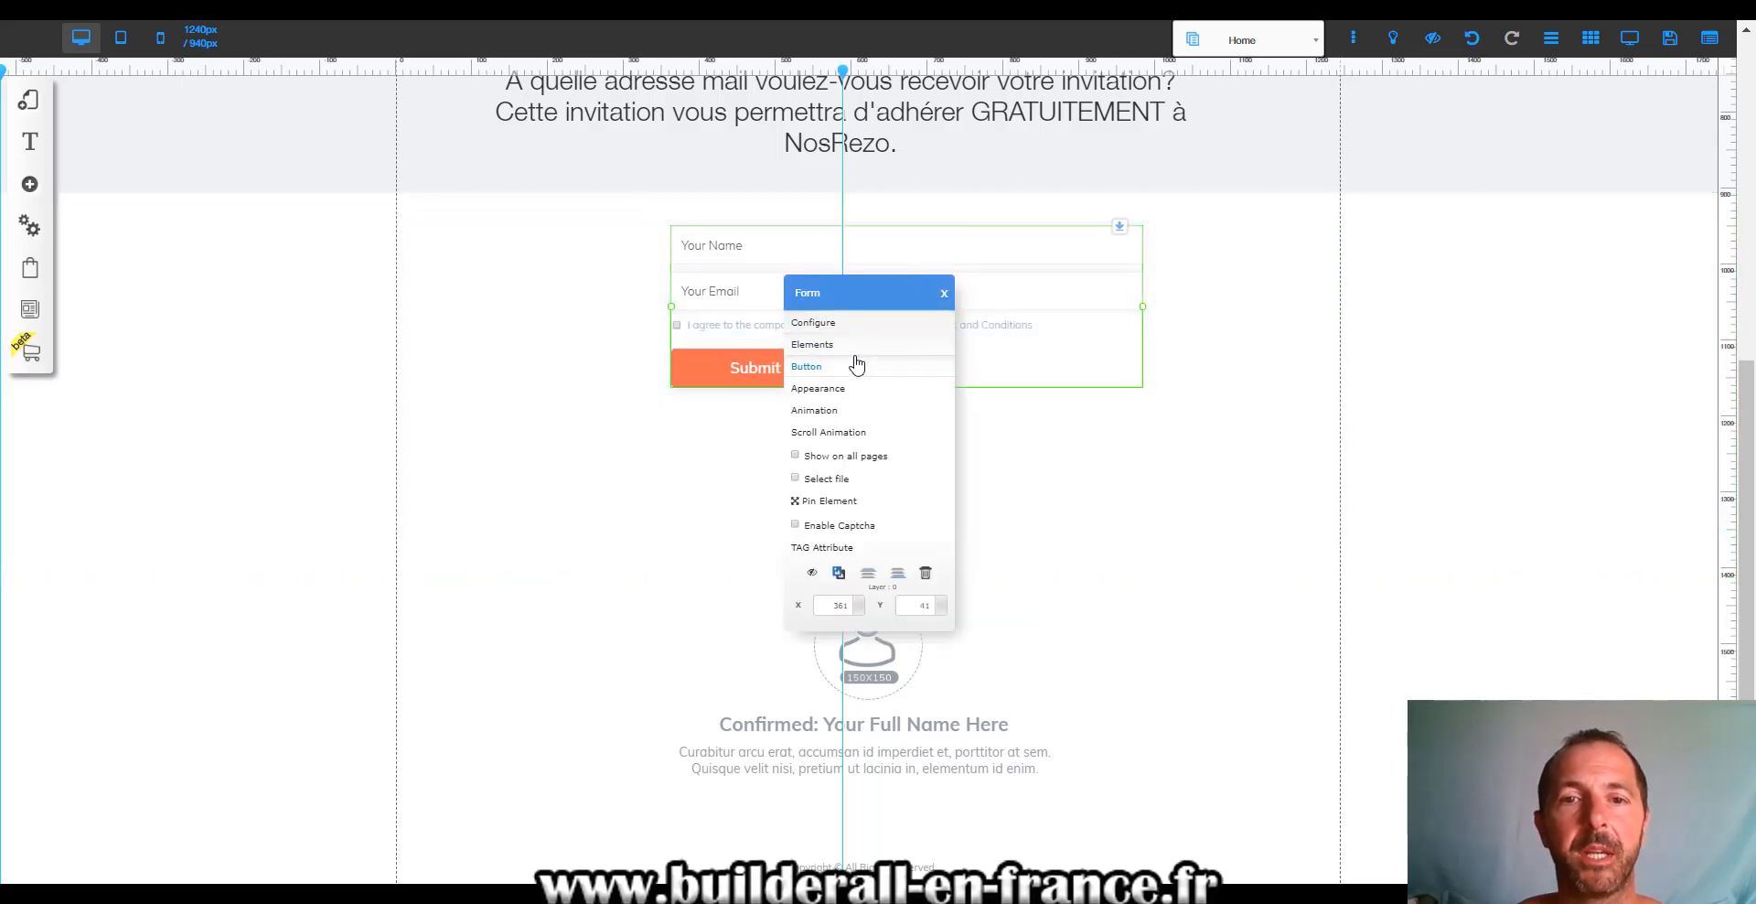
click(823, 326)
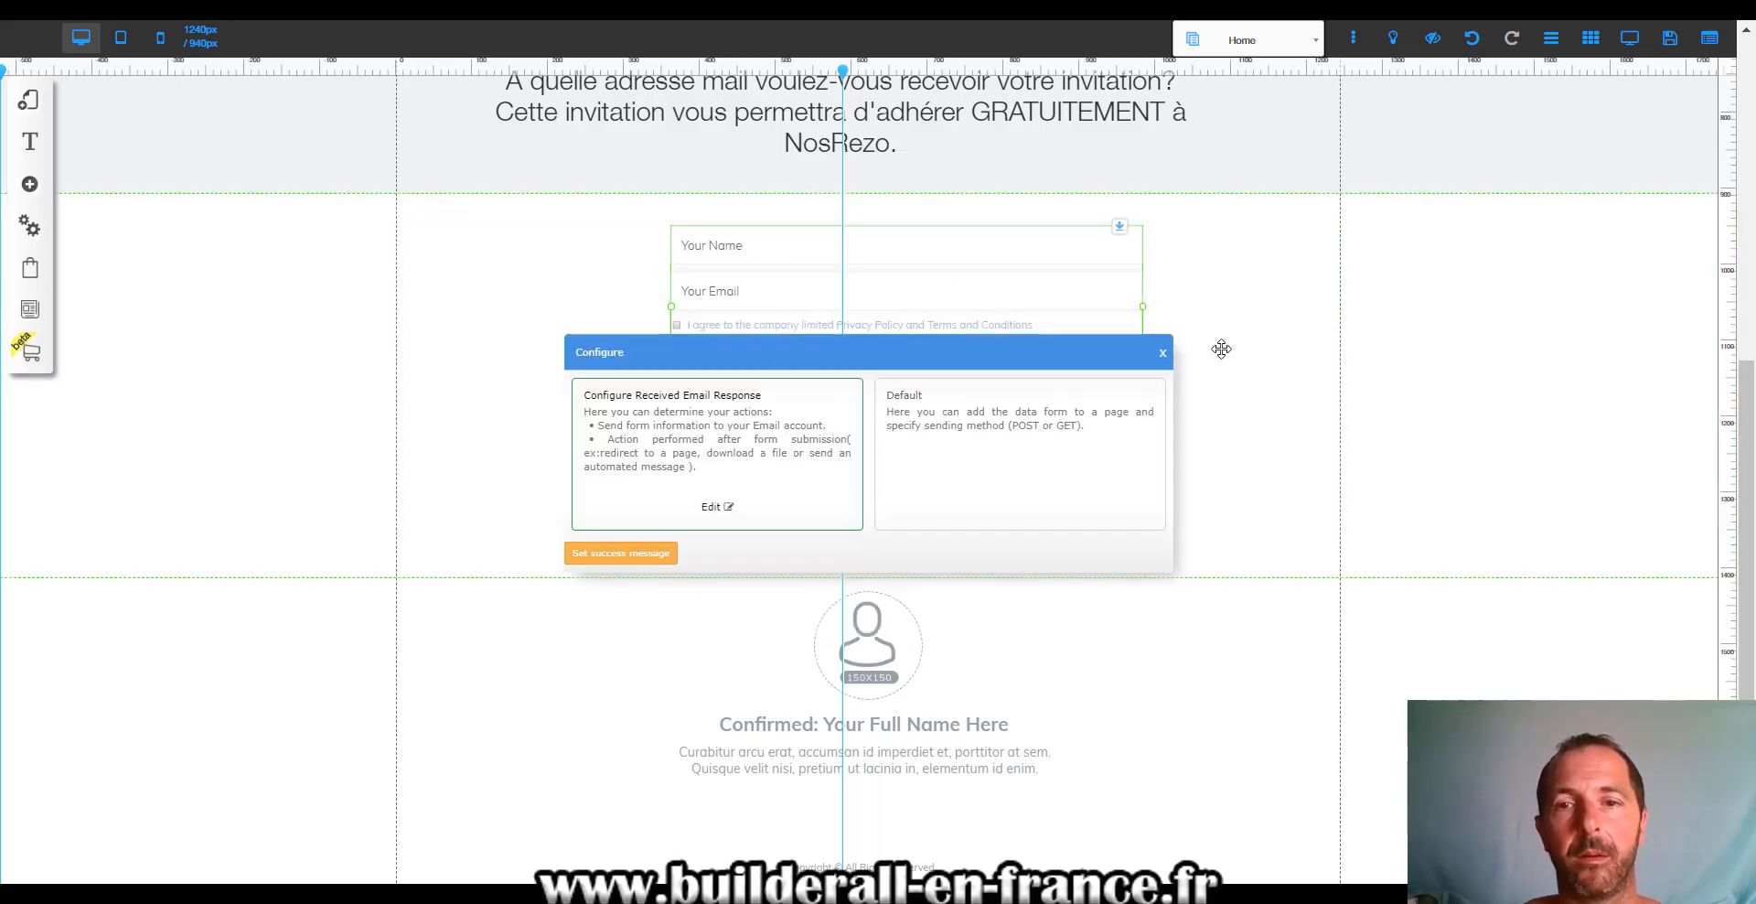
click(1033, 431)
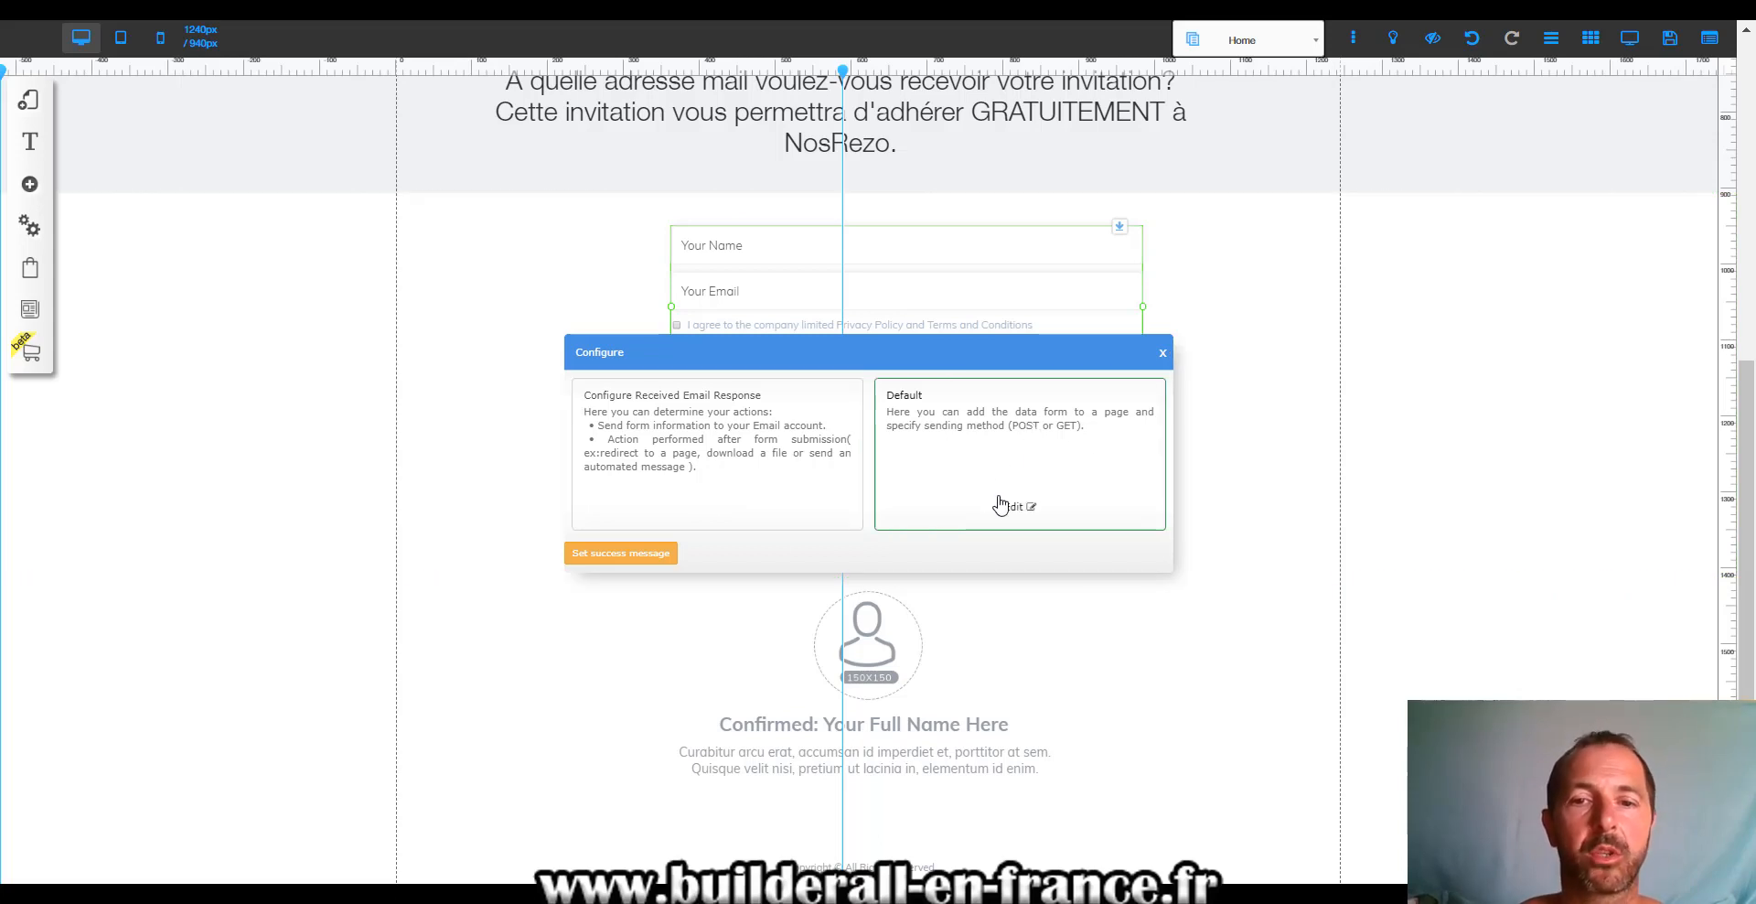
click(1018, 507)
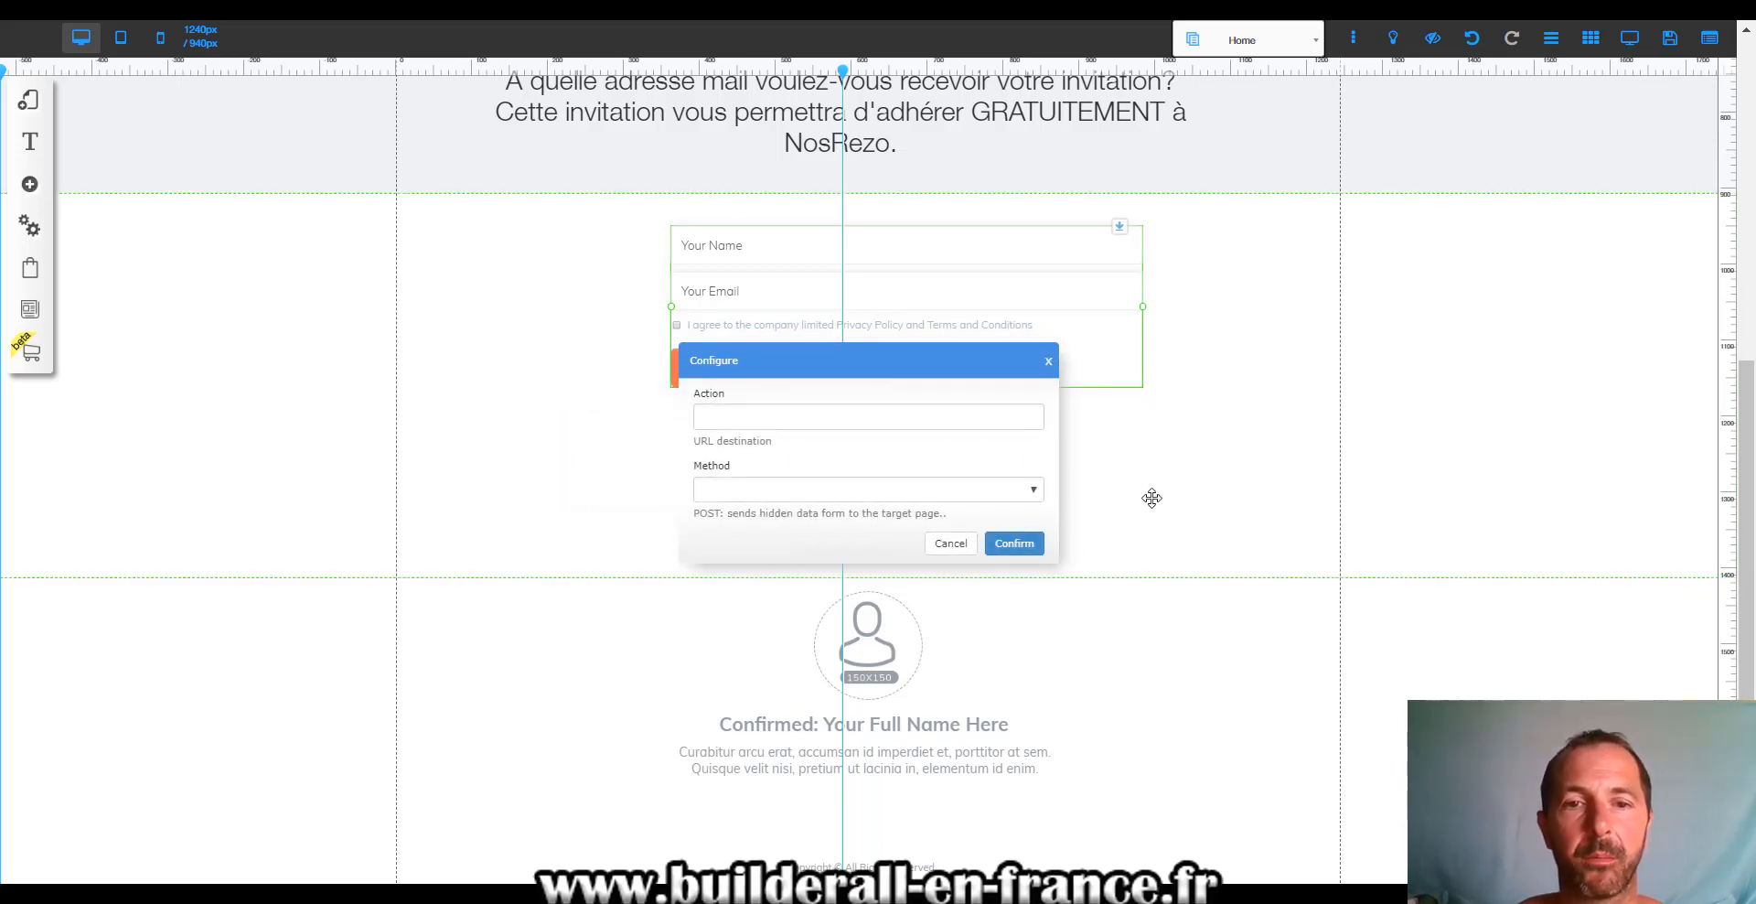
click(816, 417)
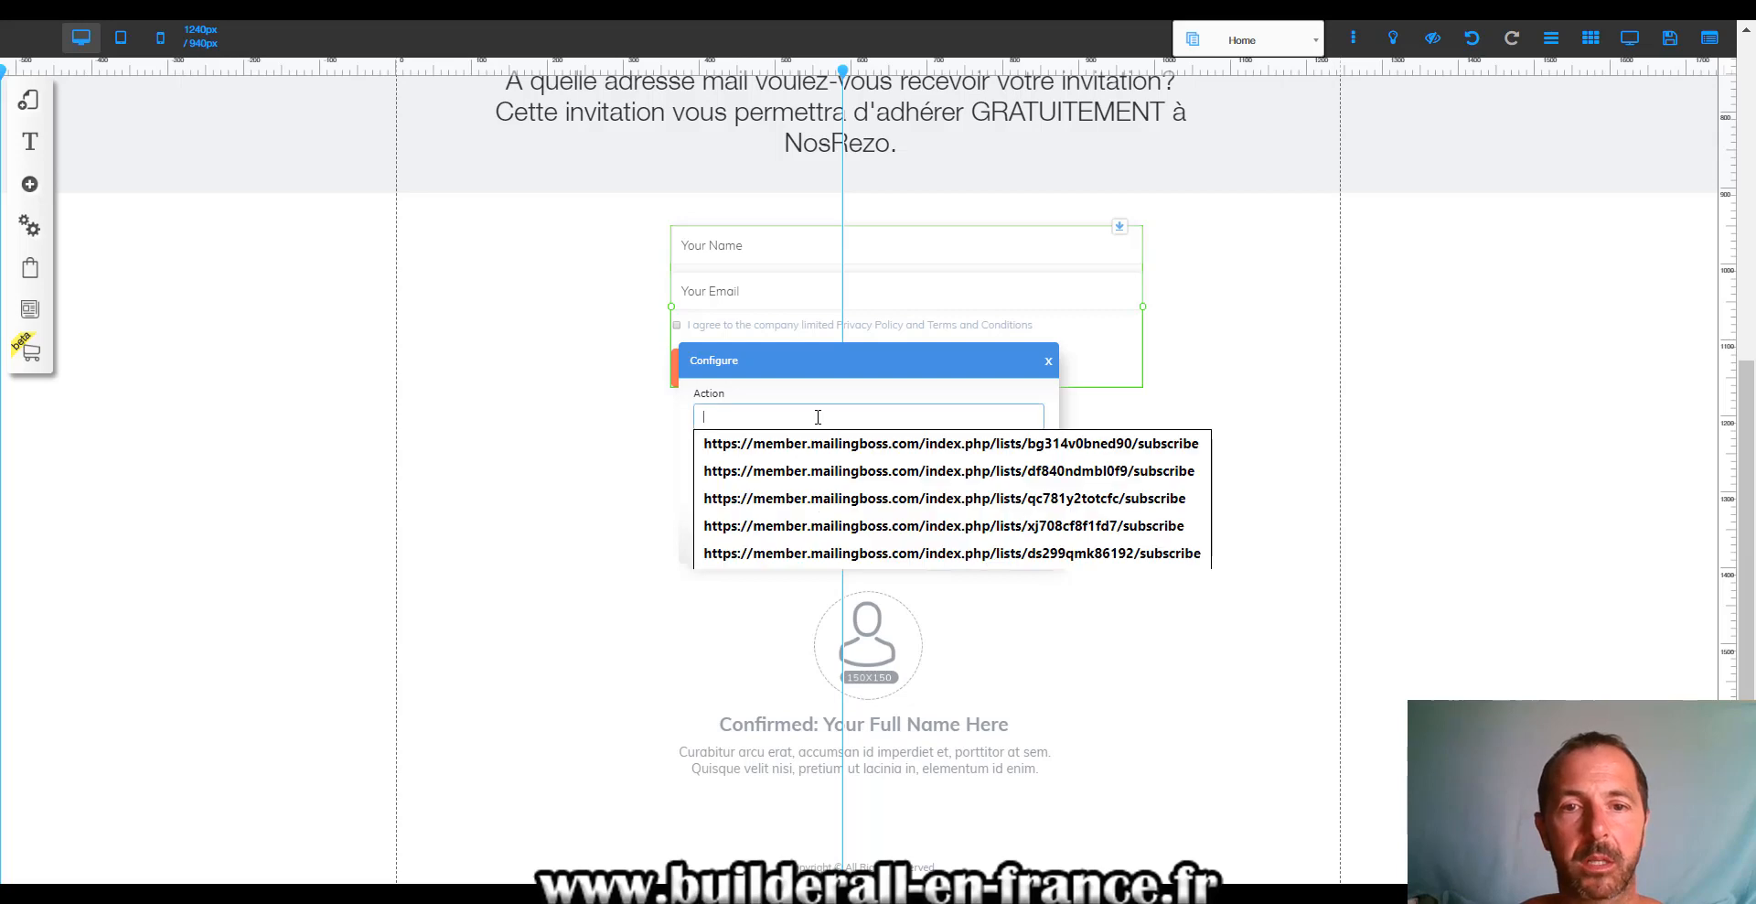
click(827, 444)
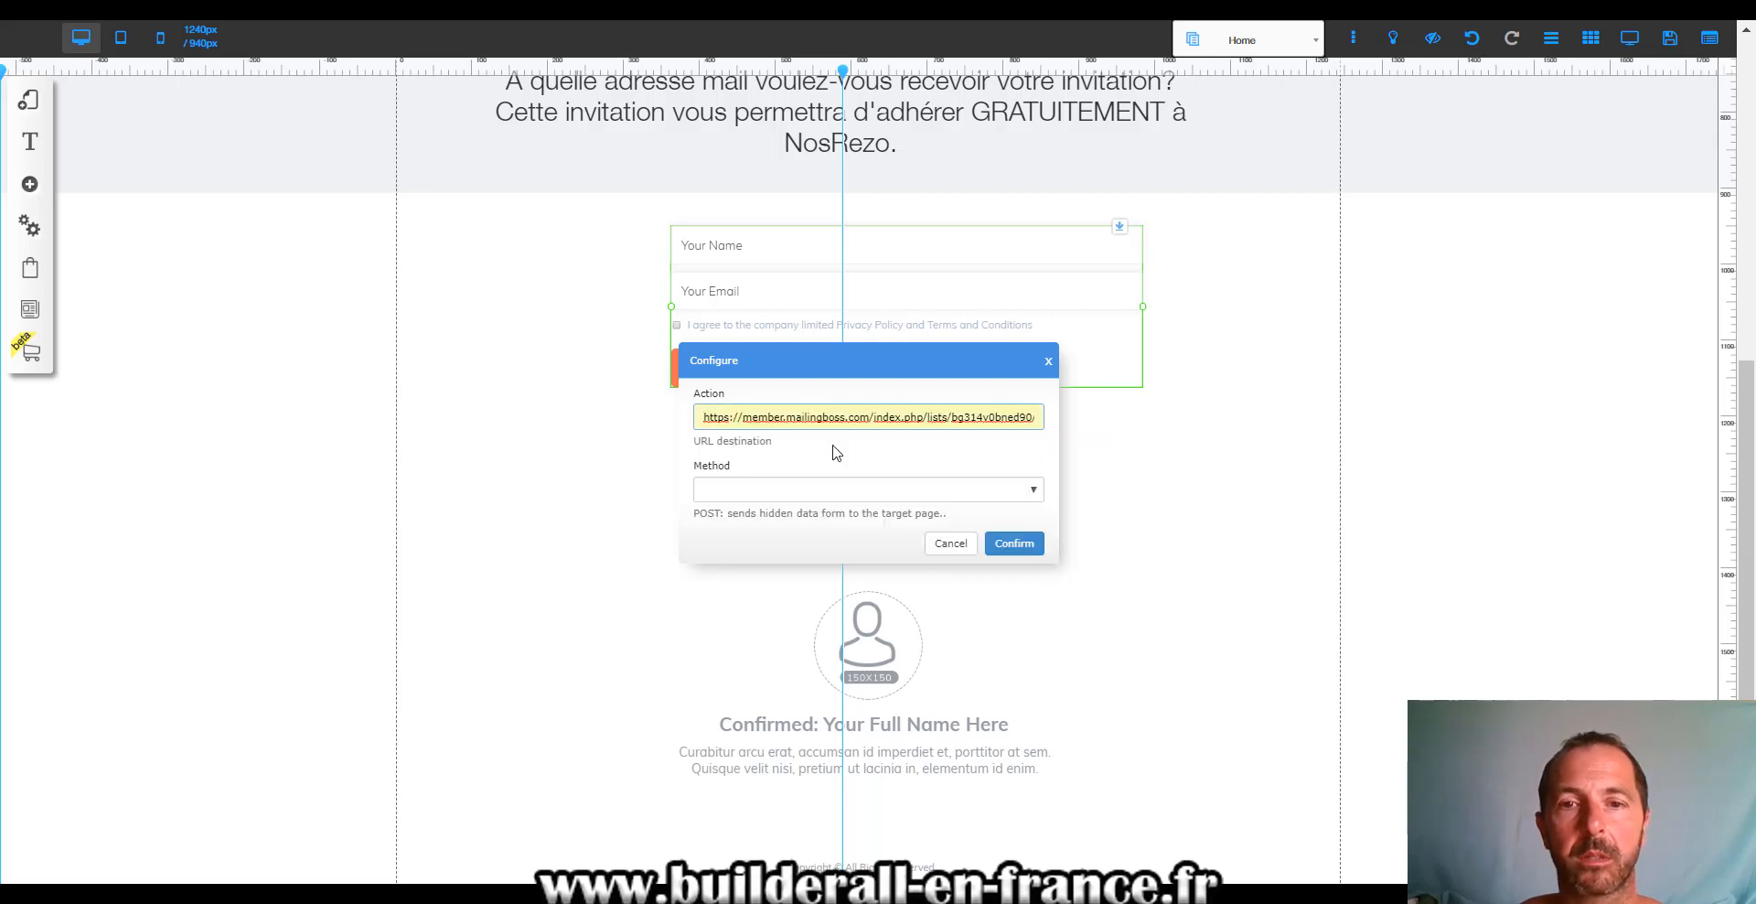
click(817, 490)
click(719, 522)
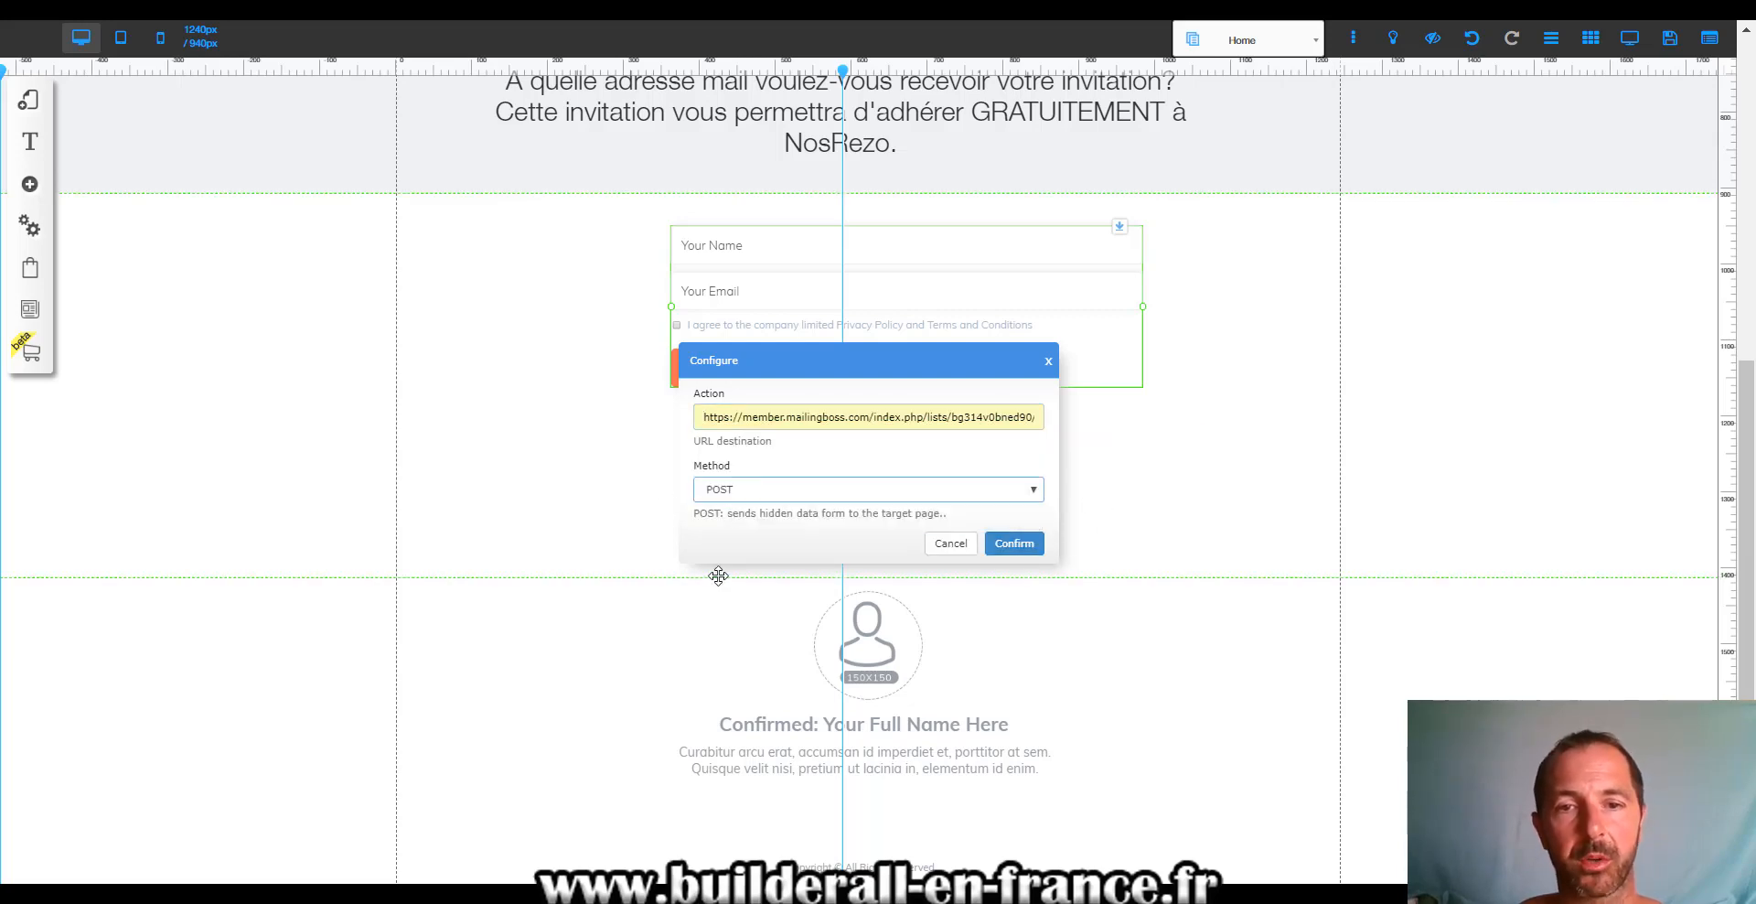
click(1014, 543)
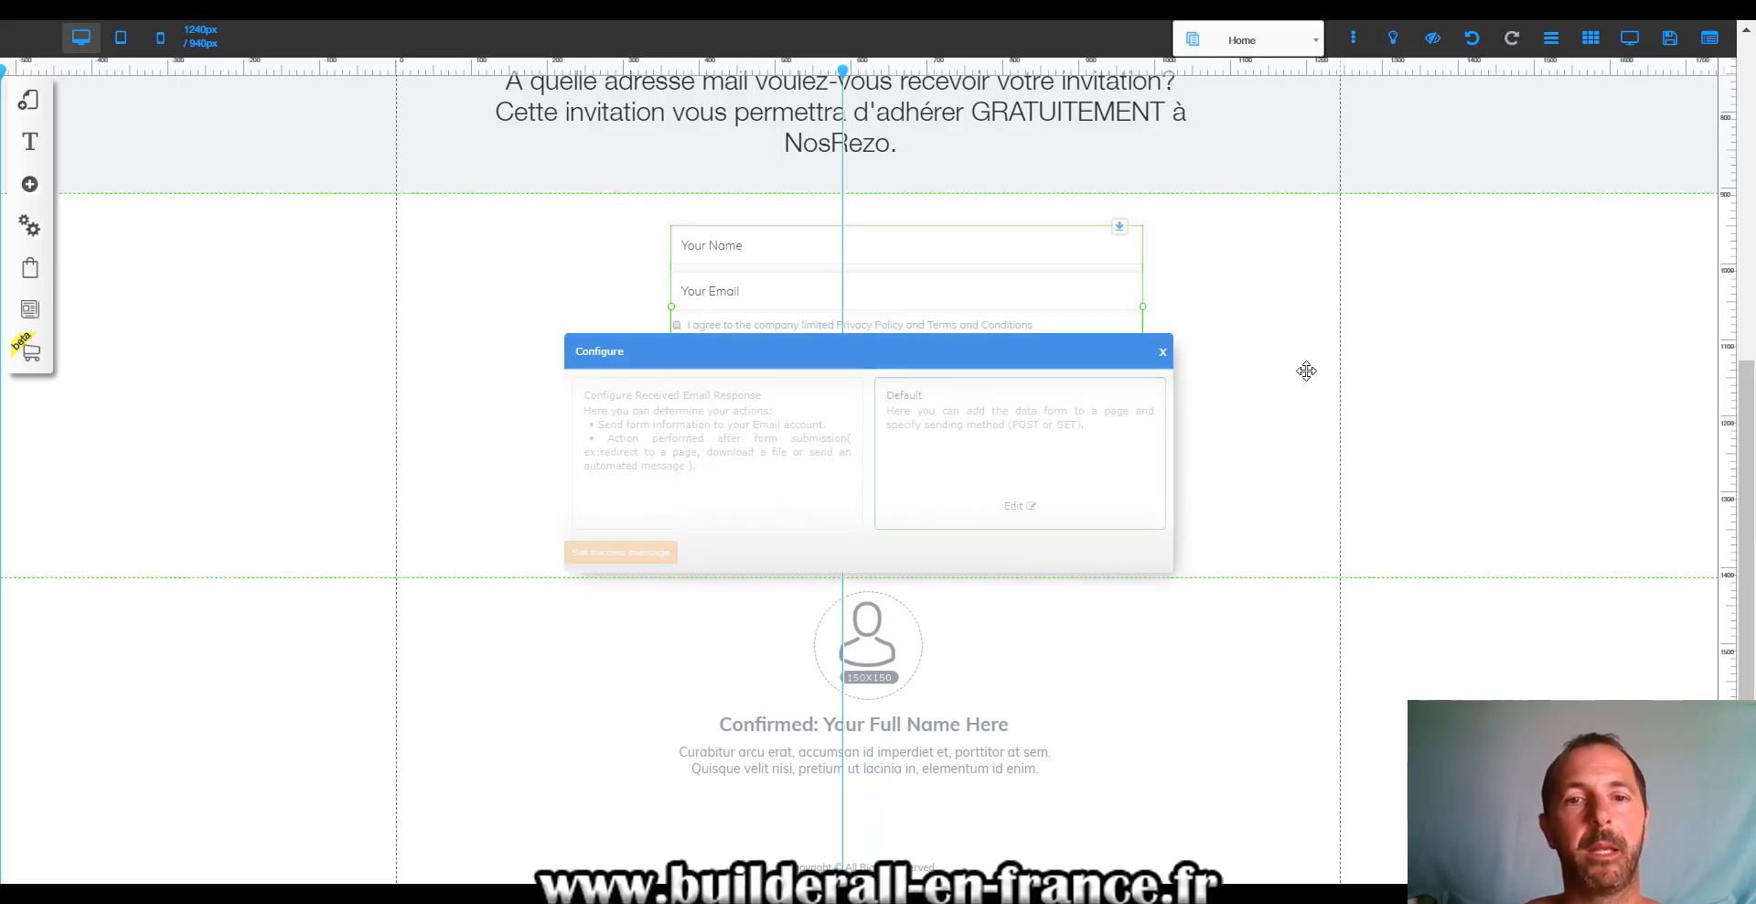
Step: Set the form's success message to "Merci pour votre inscription" and finish its sending configuration
click(596, 554)
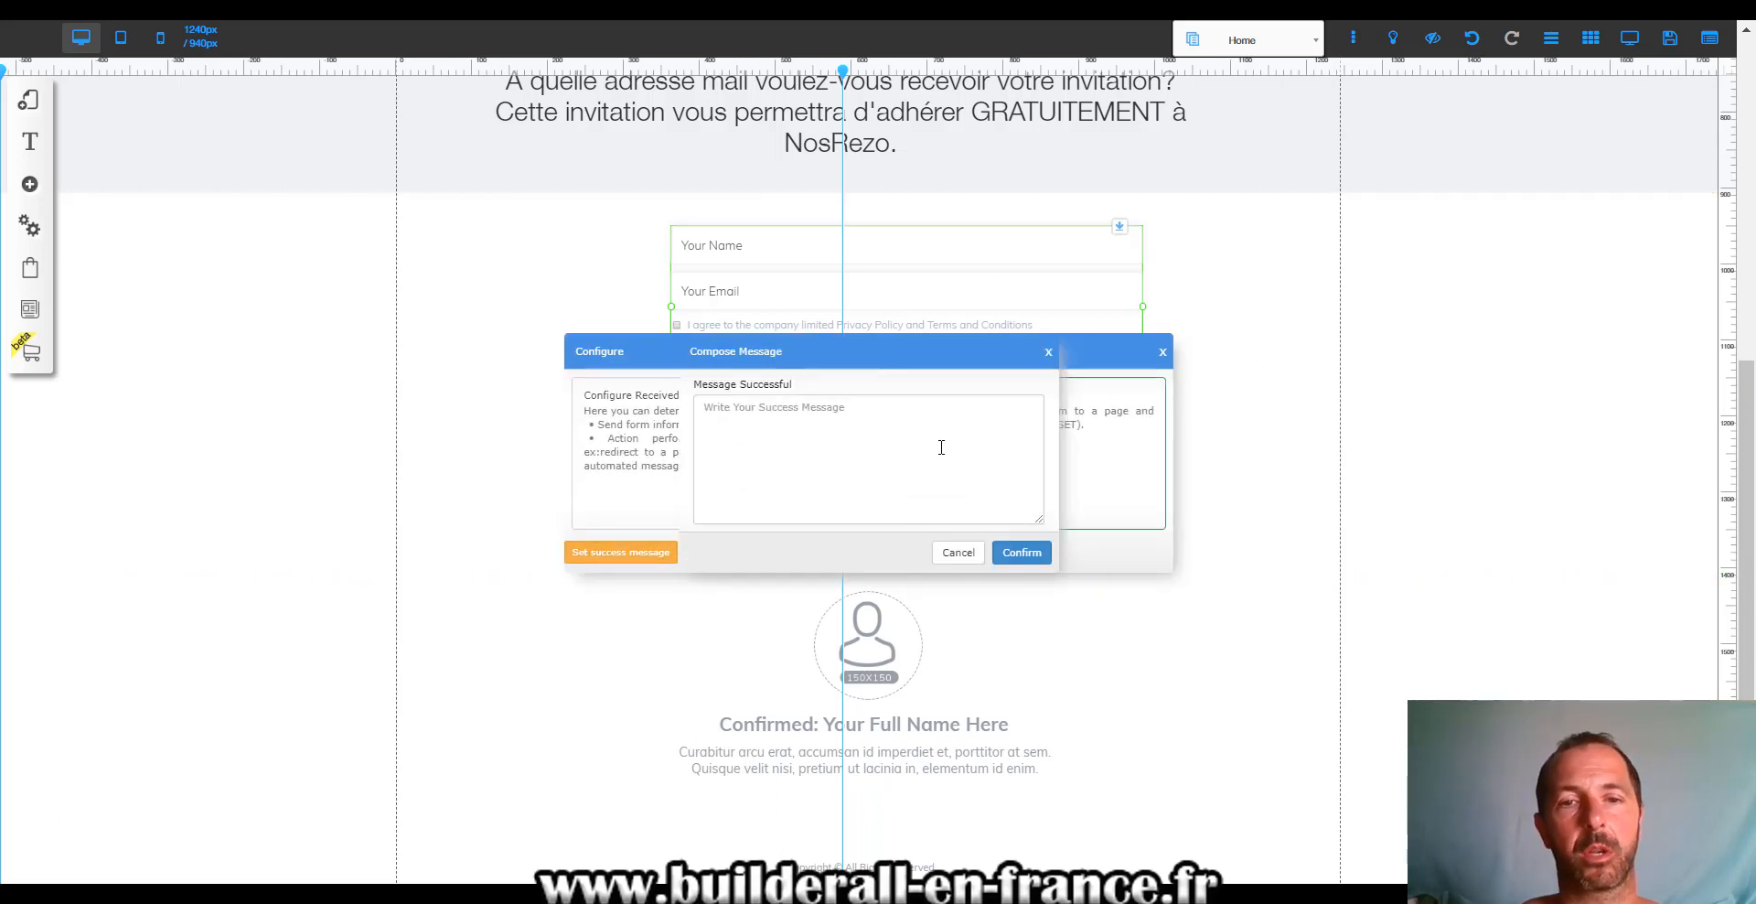
click(883, 417)
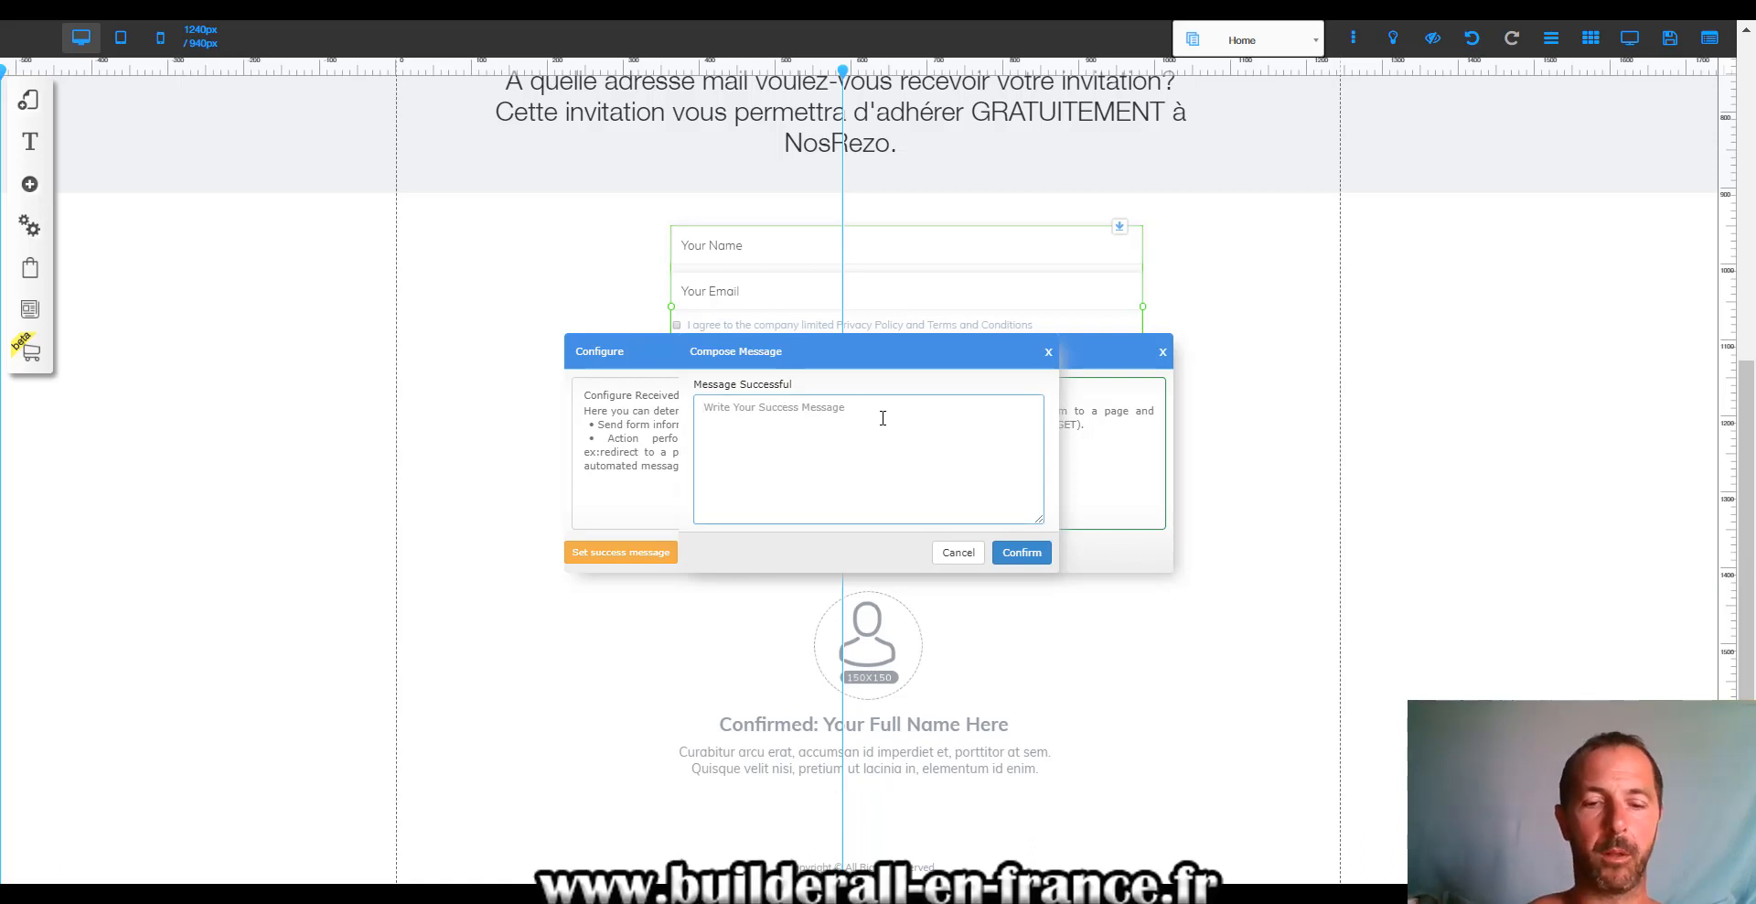
text(Merci pour vot)
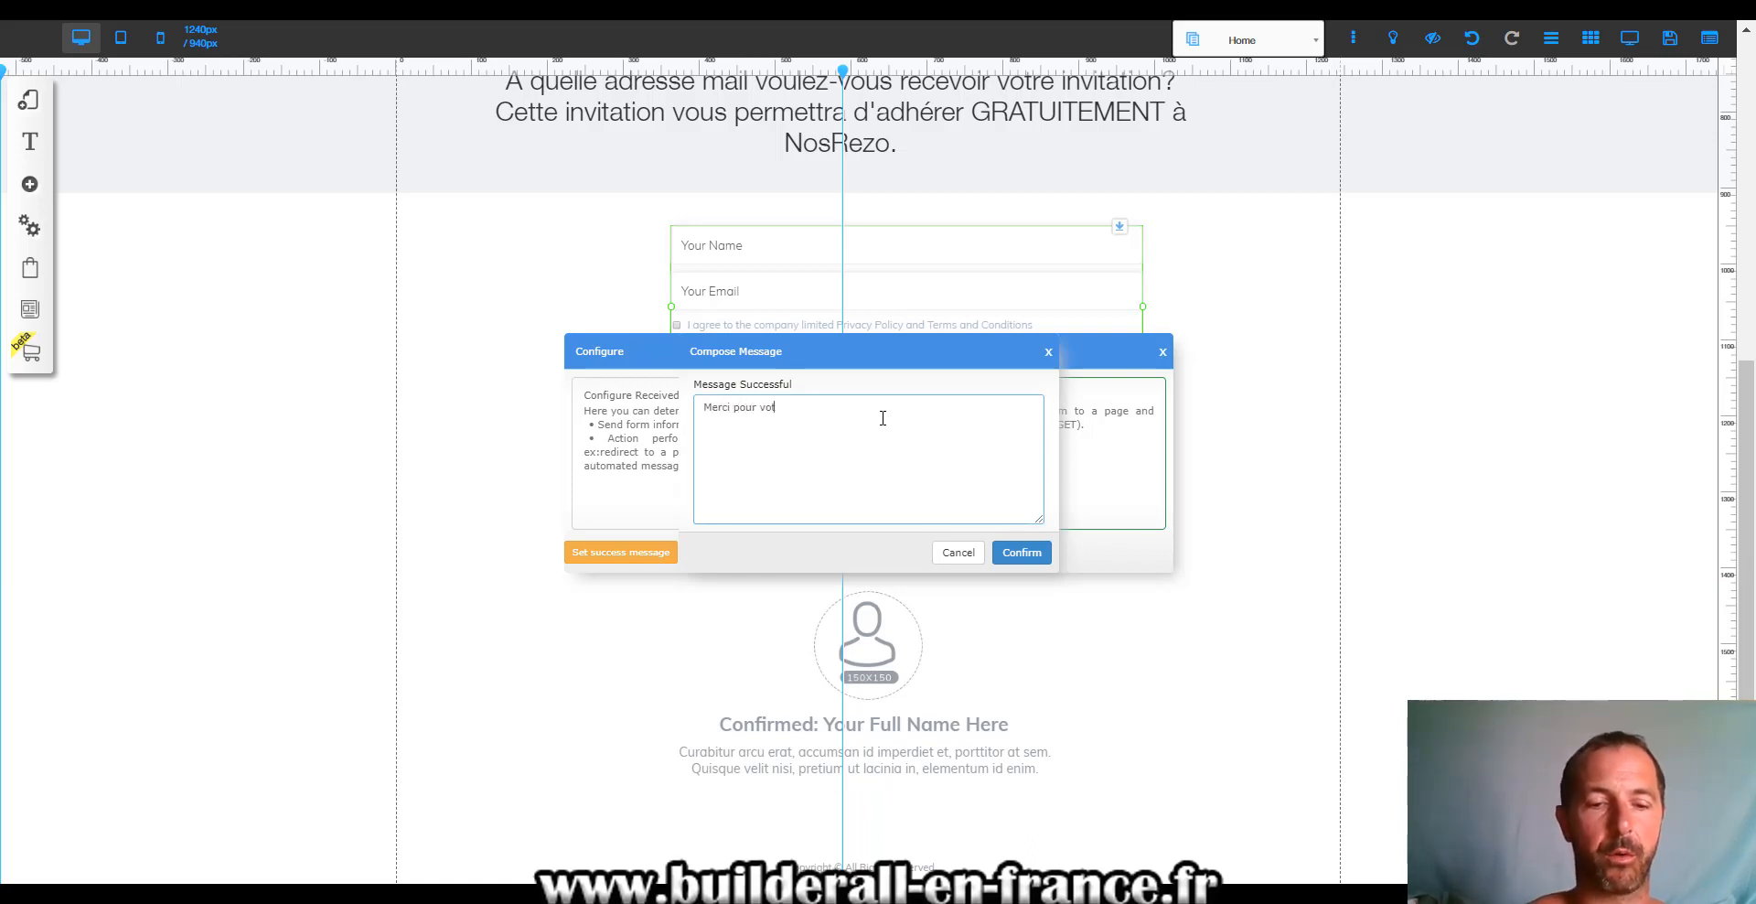
text(re inscriptio)
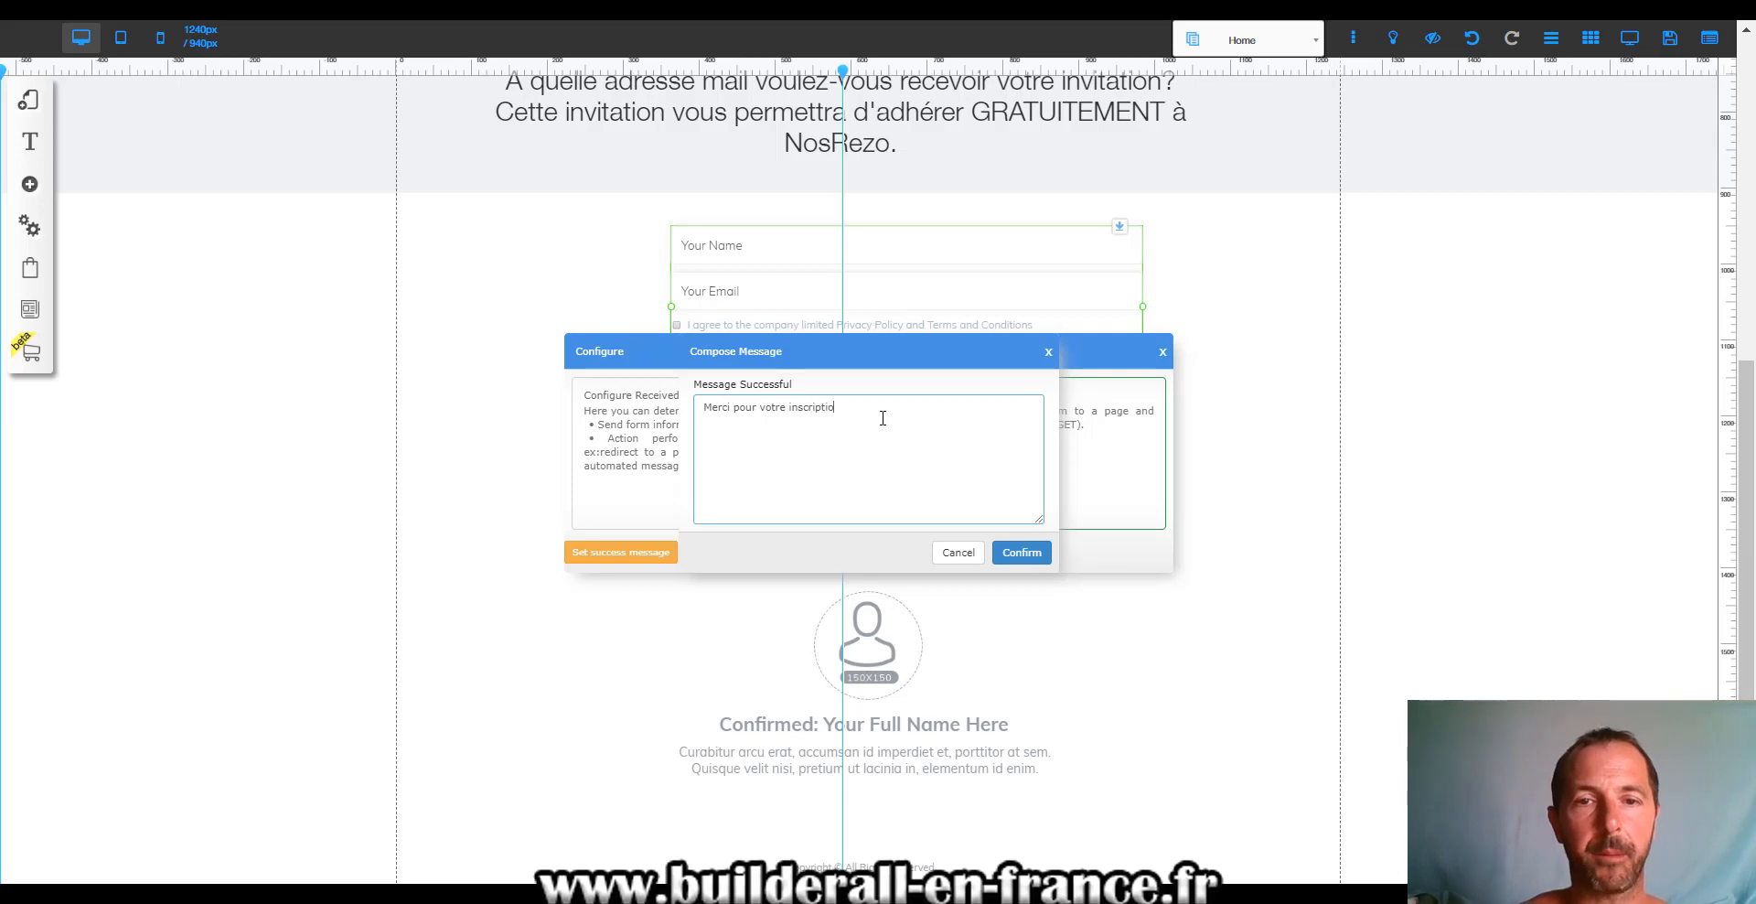
text(n)
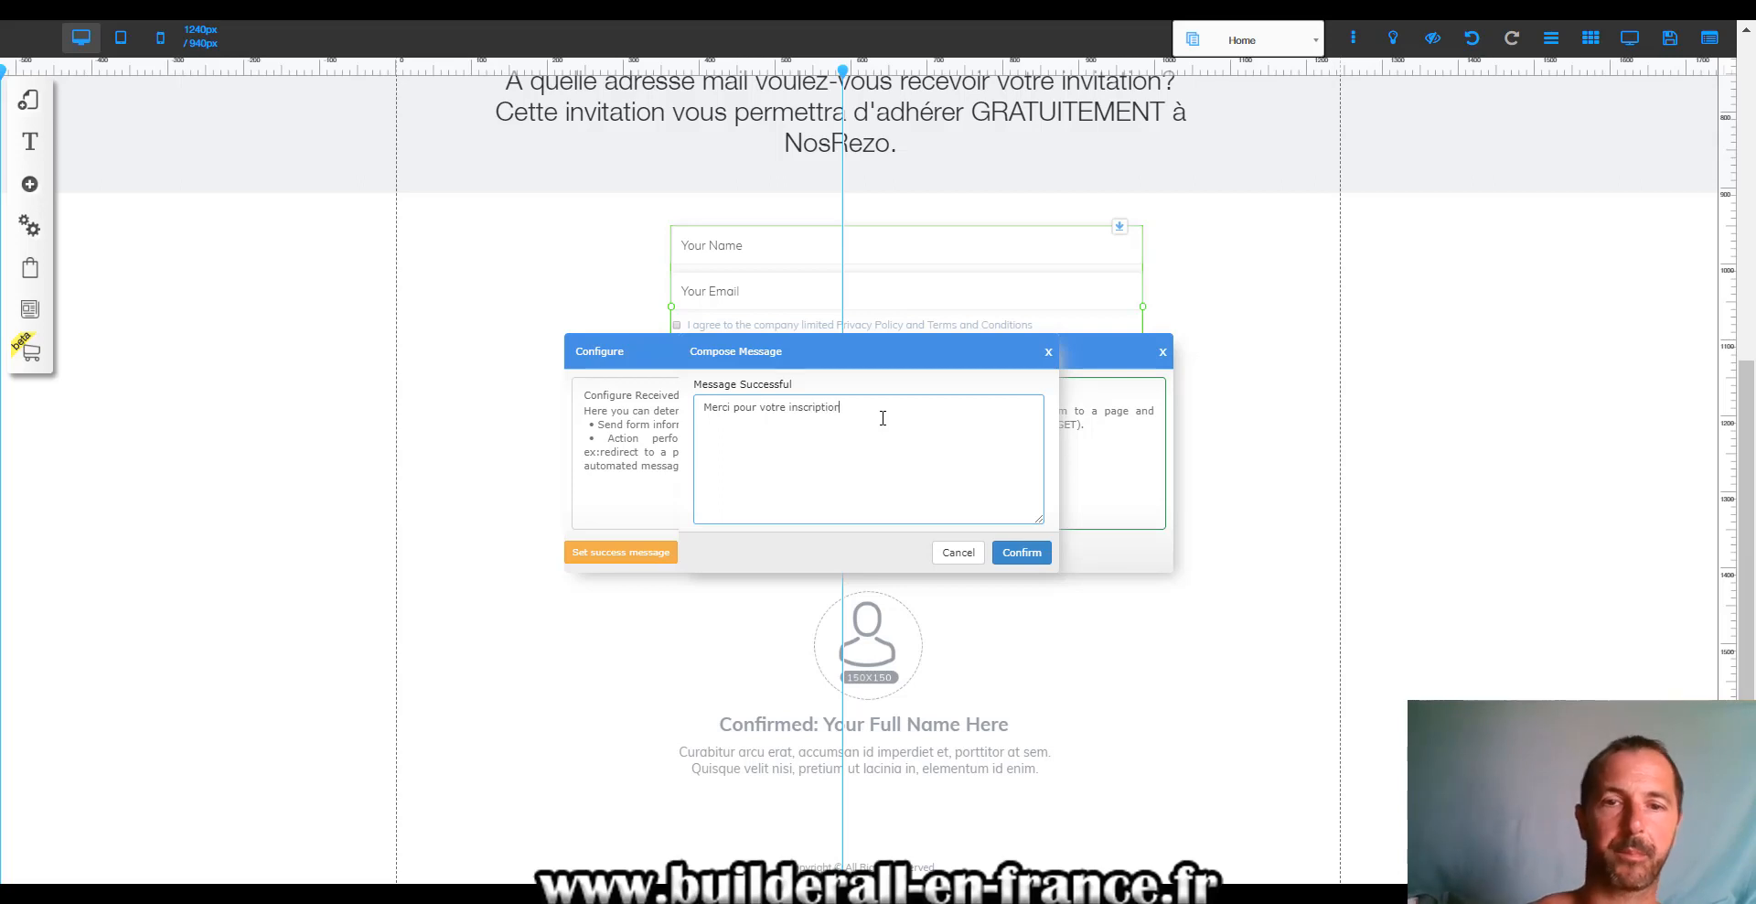
click(1010, 546)
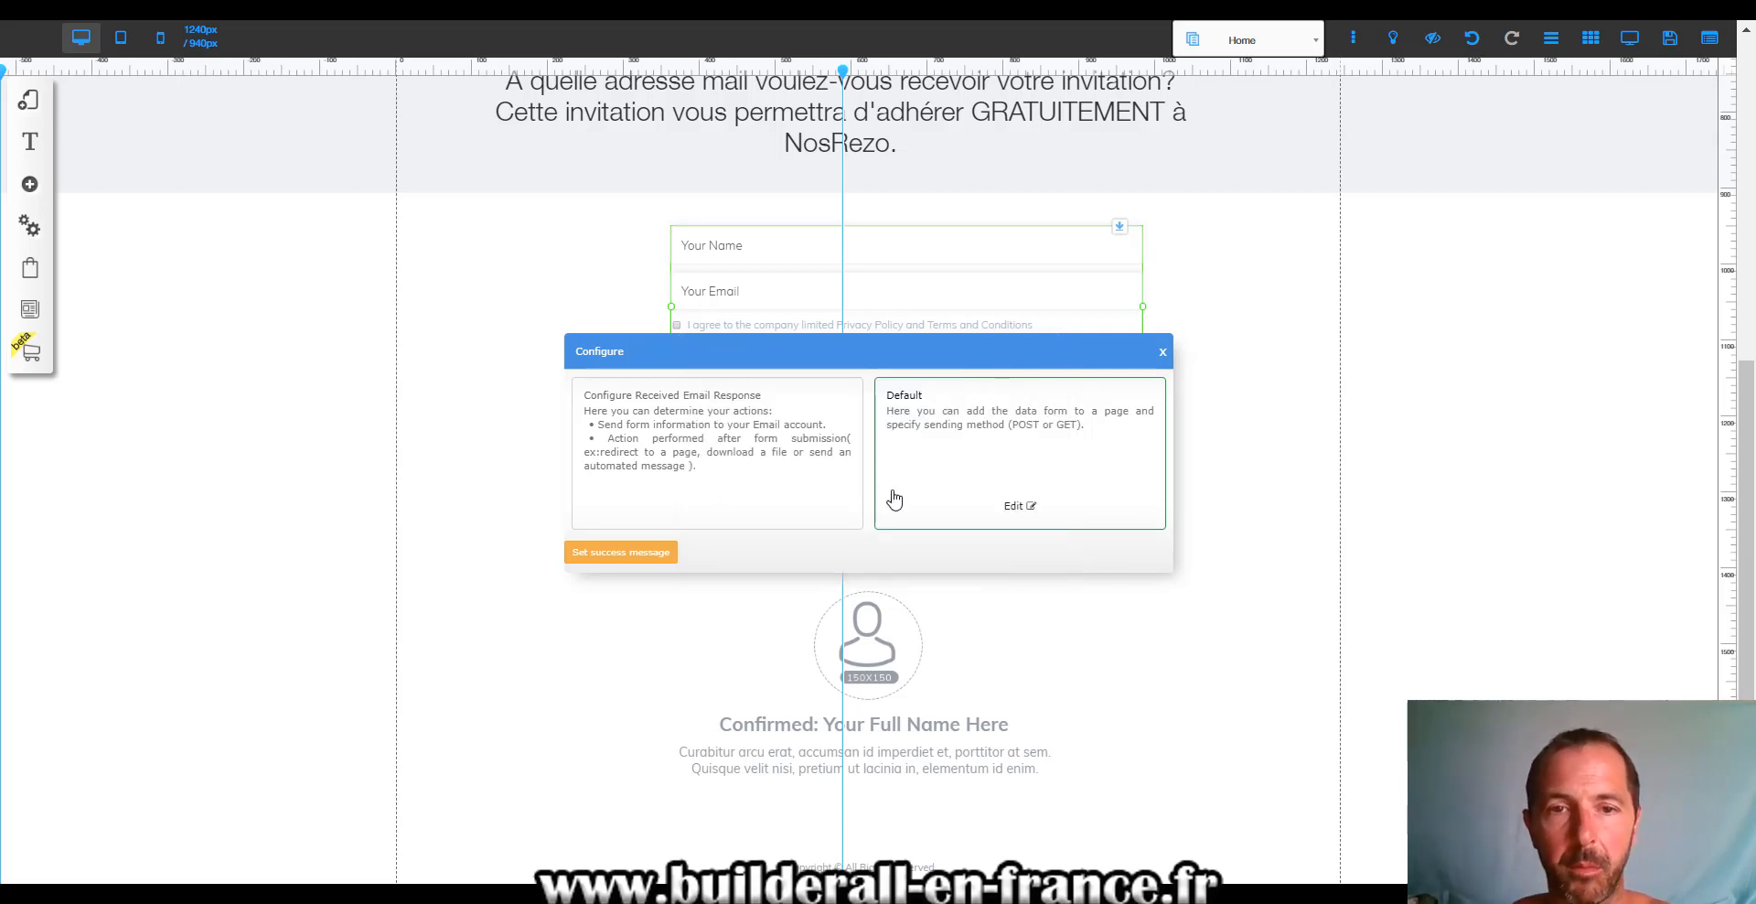
click(1162, 353)
Step: Edit the form's name element so its placeholder reads "Votre nom"
click(821, 272)
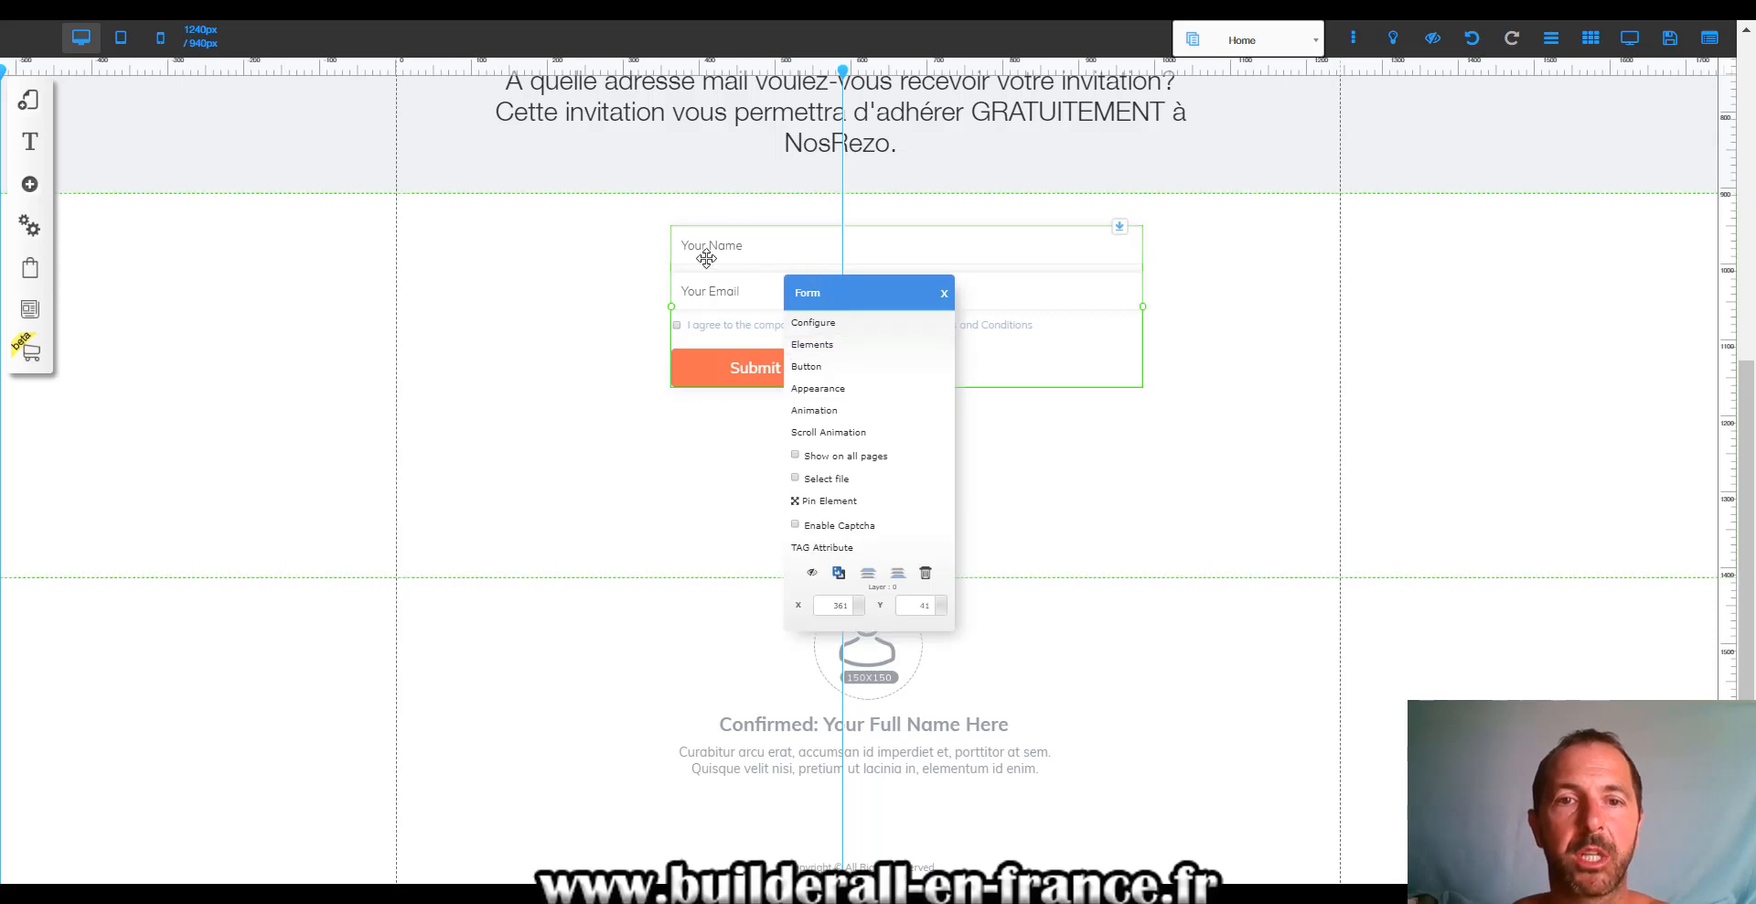
click(845, 346)
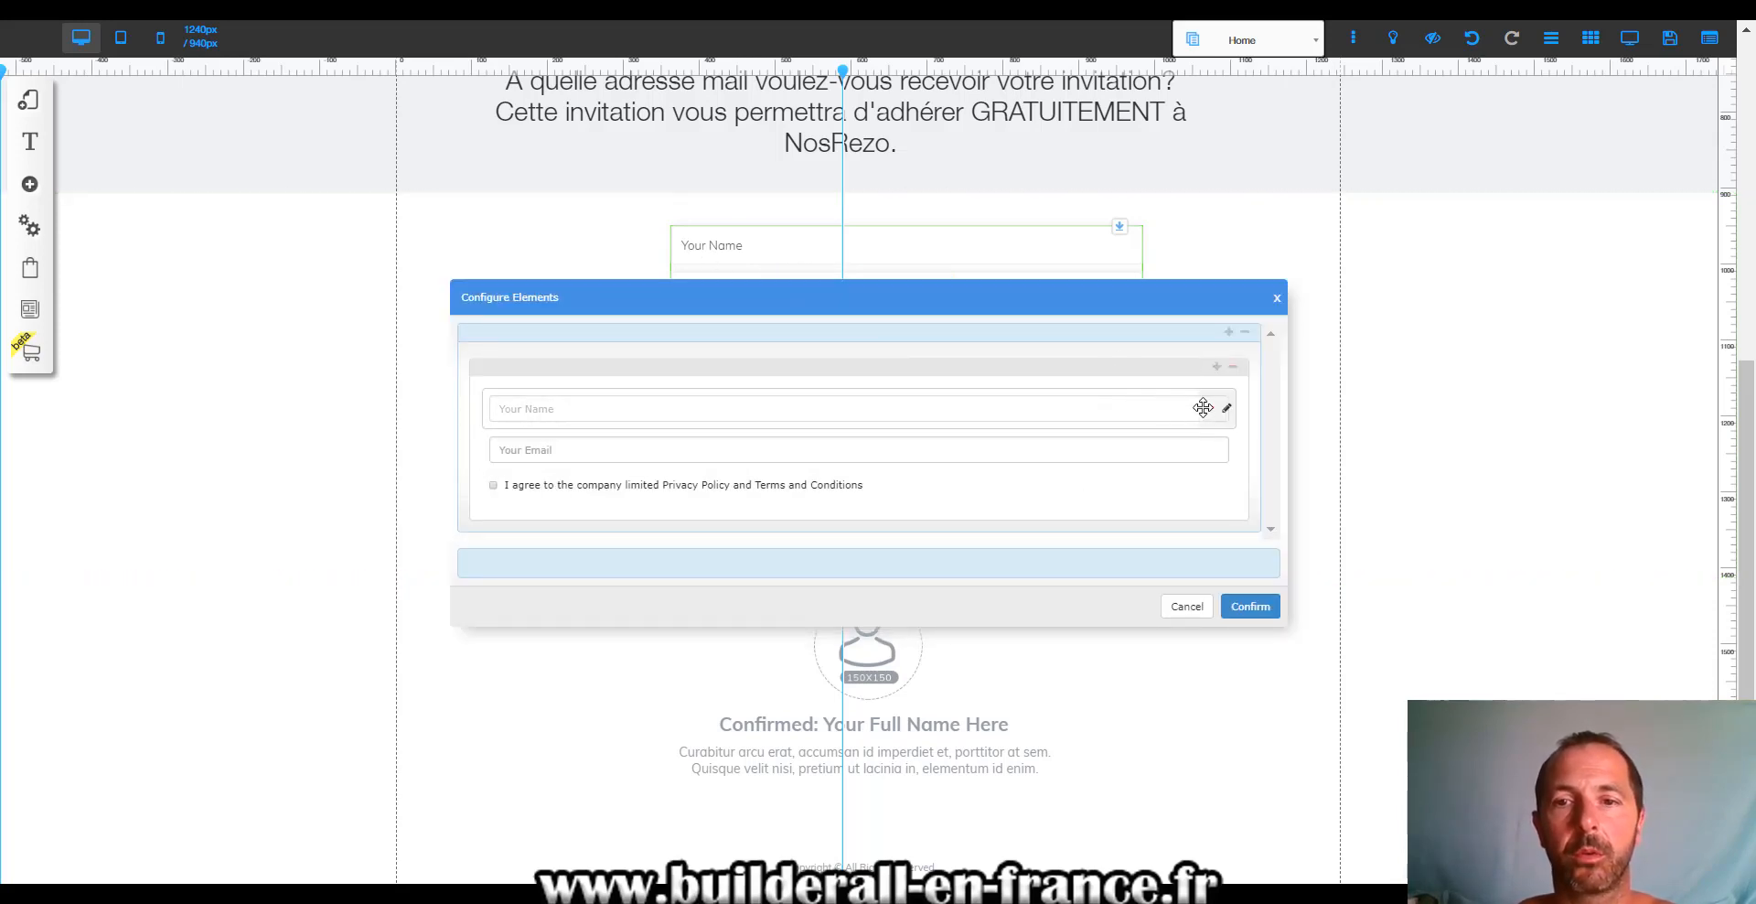
click(1227, 409)
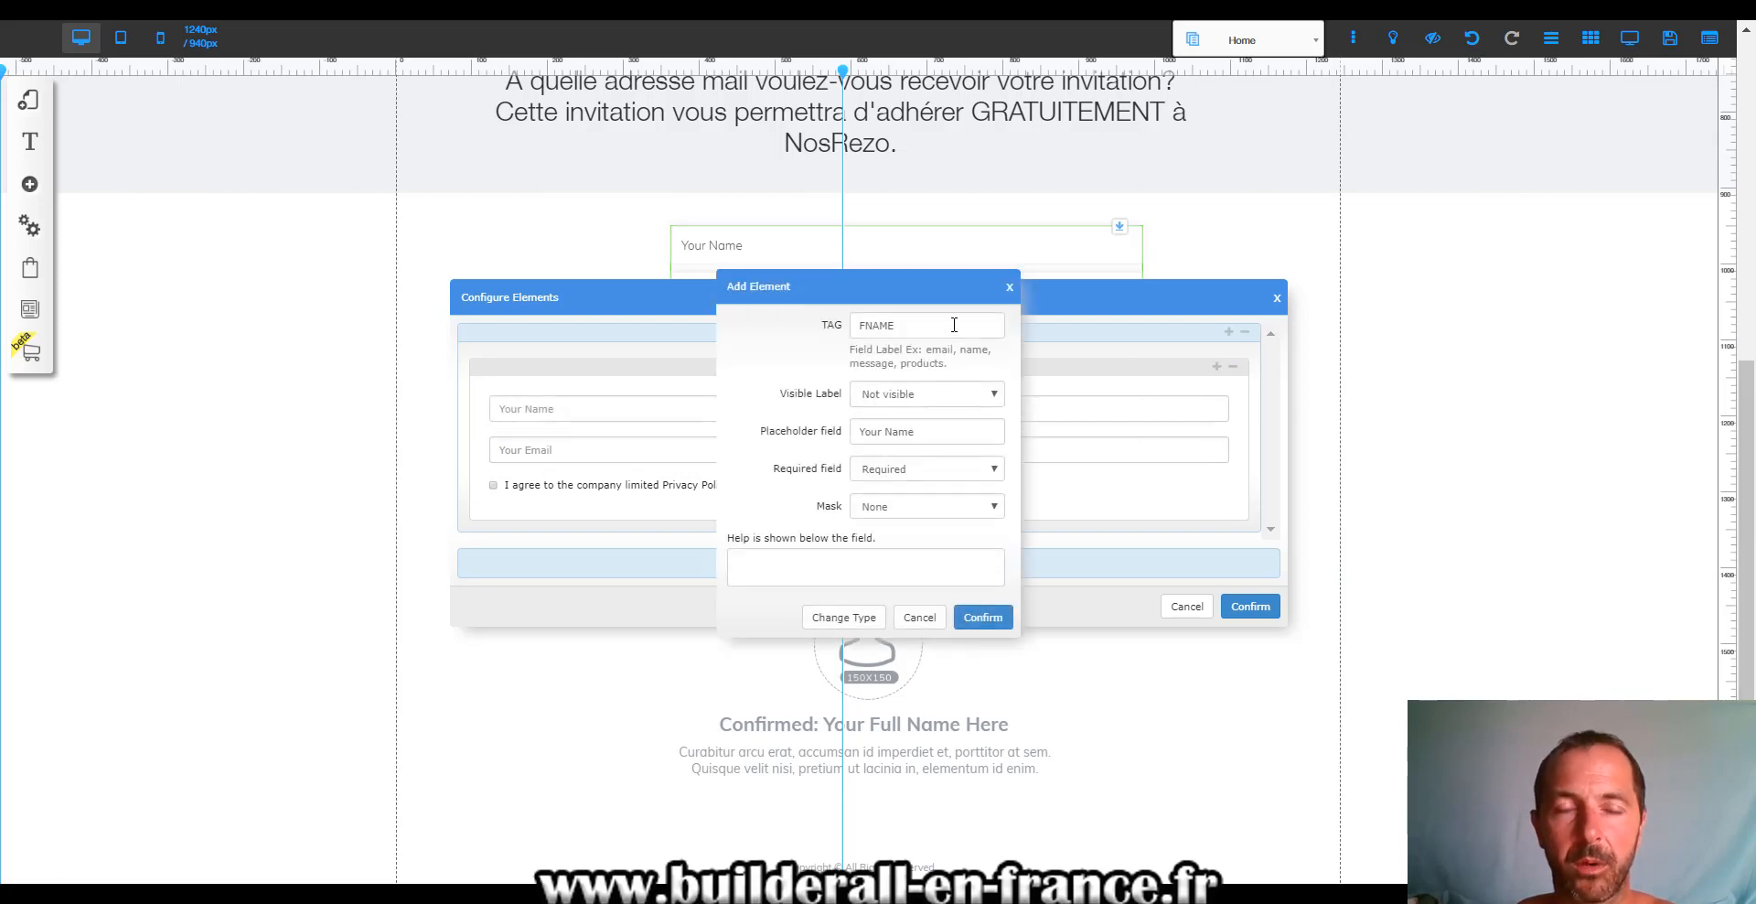
click(957, 325)
drag(920, 433, 807, 441)
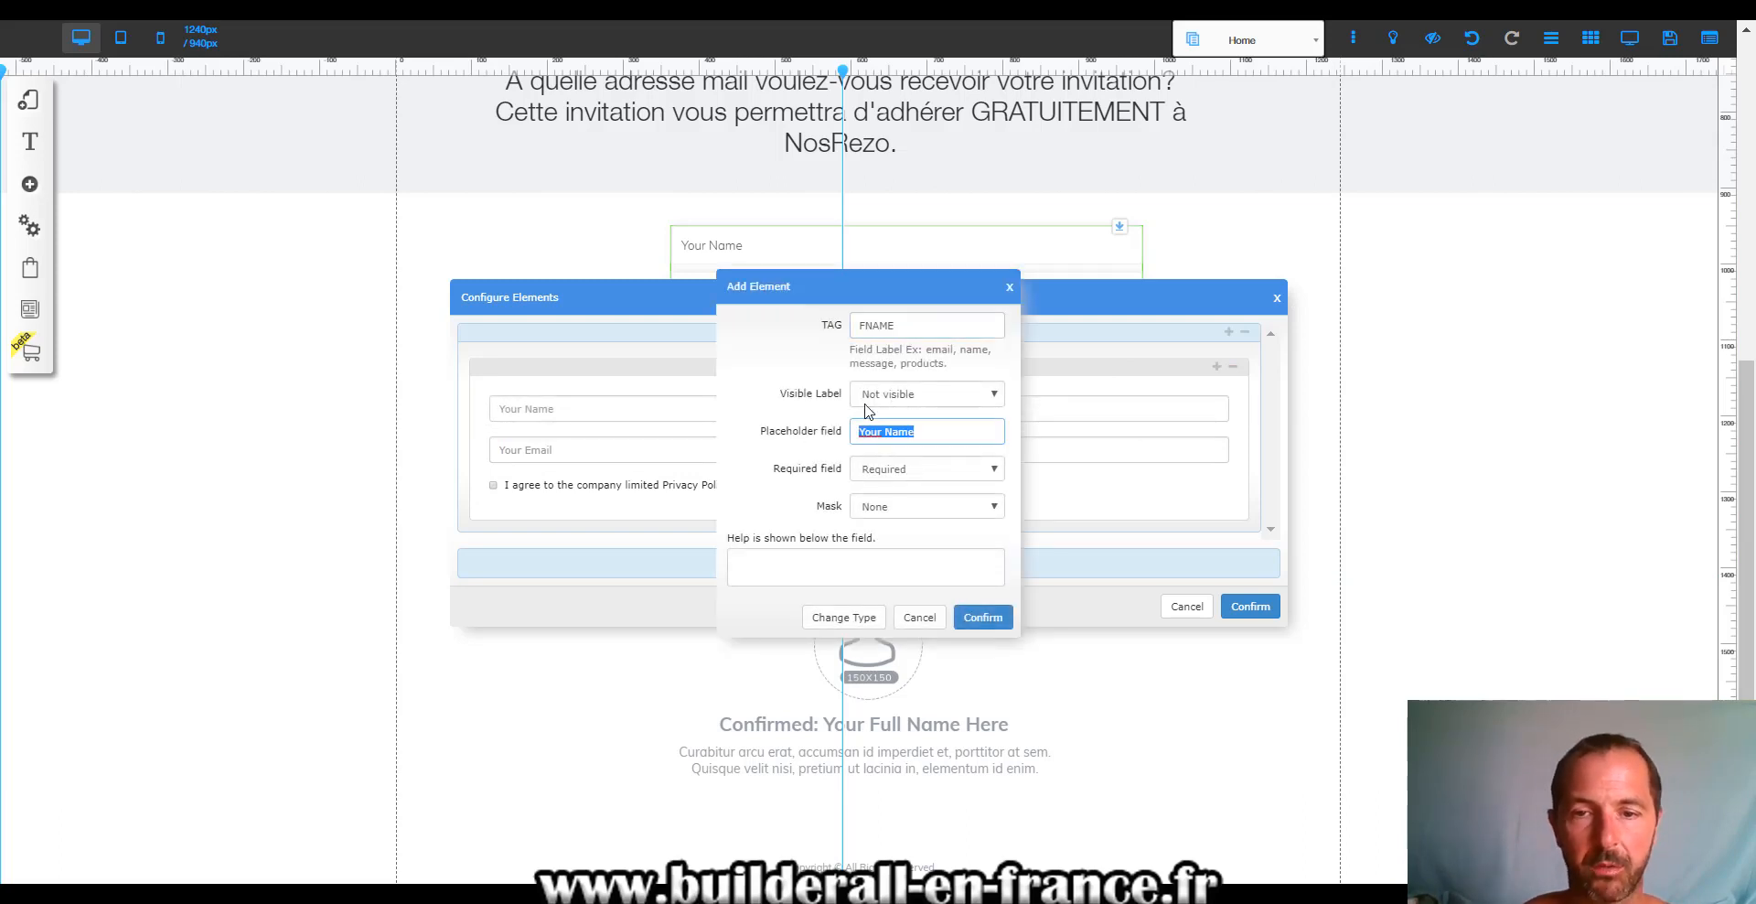
text(Votre nom)
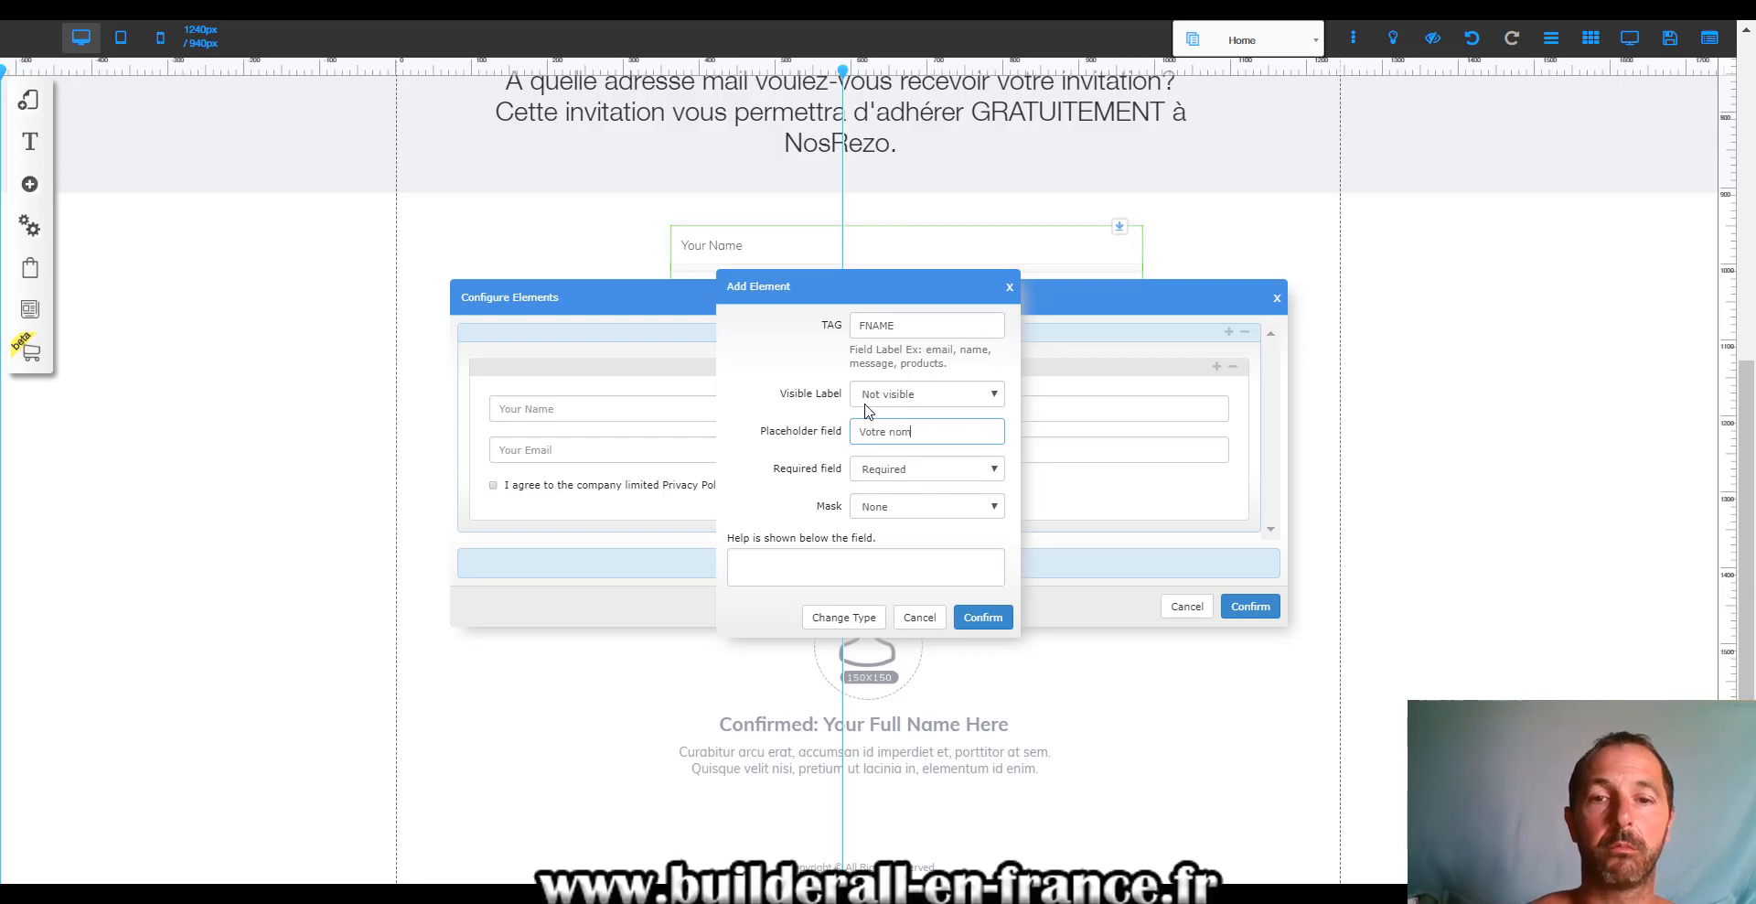
click(983, 616)
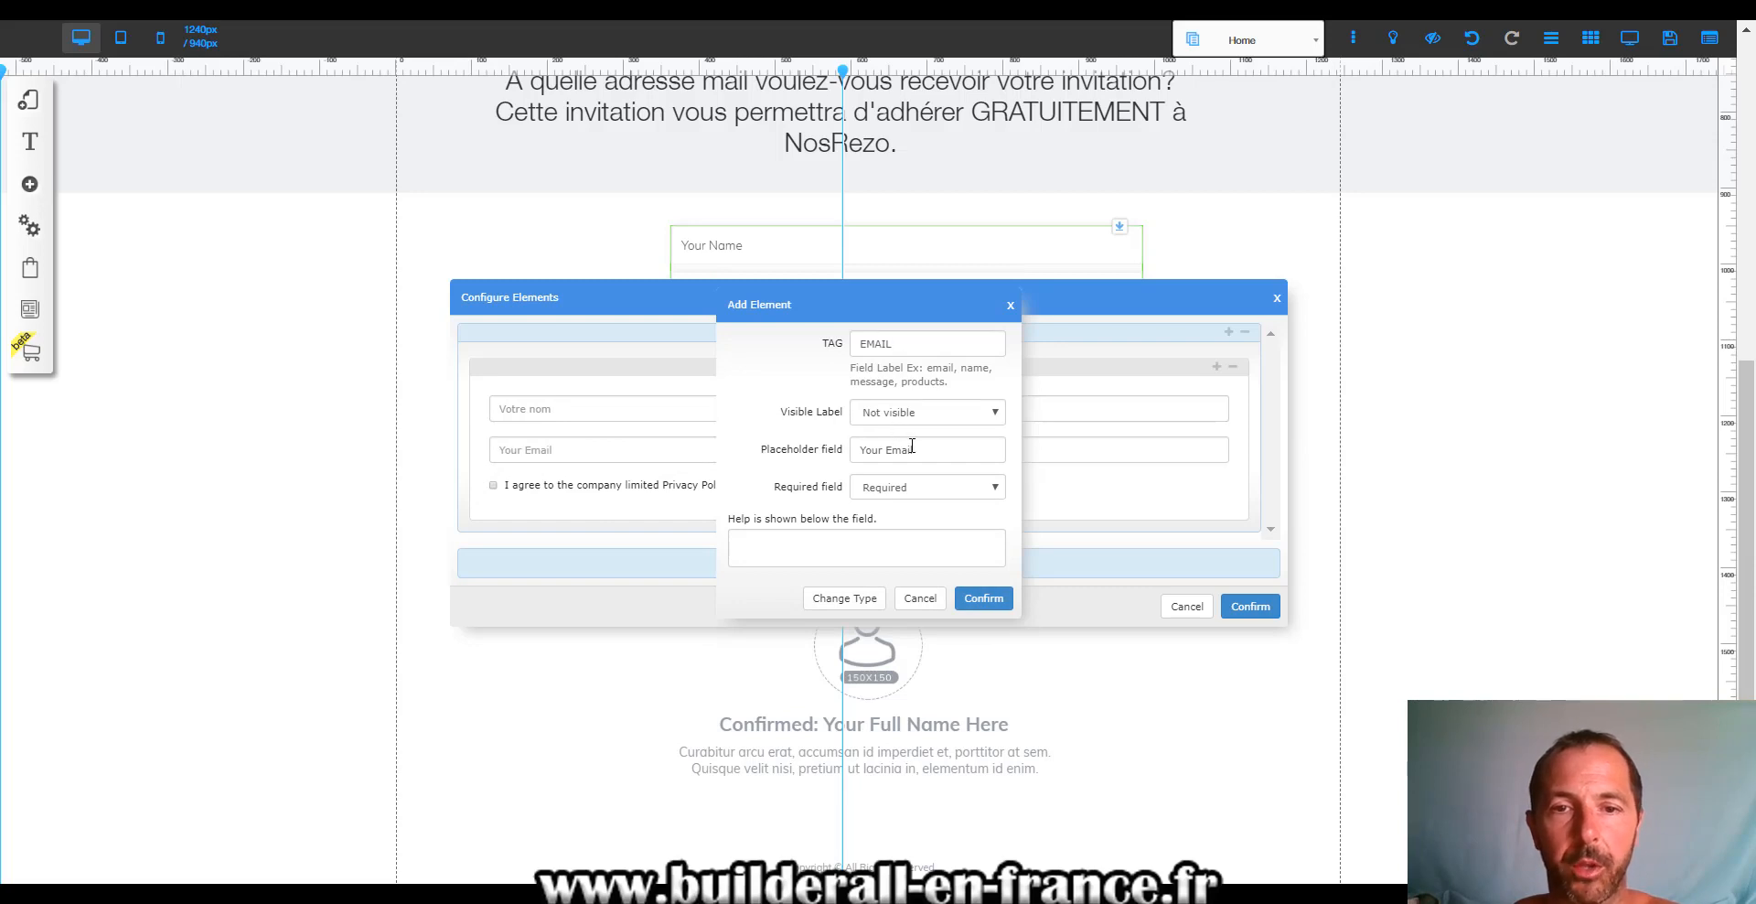
Step: Set the placeholder of the form's email element to "Votre meilleur email"
drag(911, 446, 742, 461)
text(Votre)
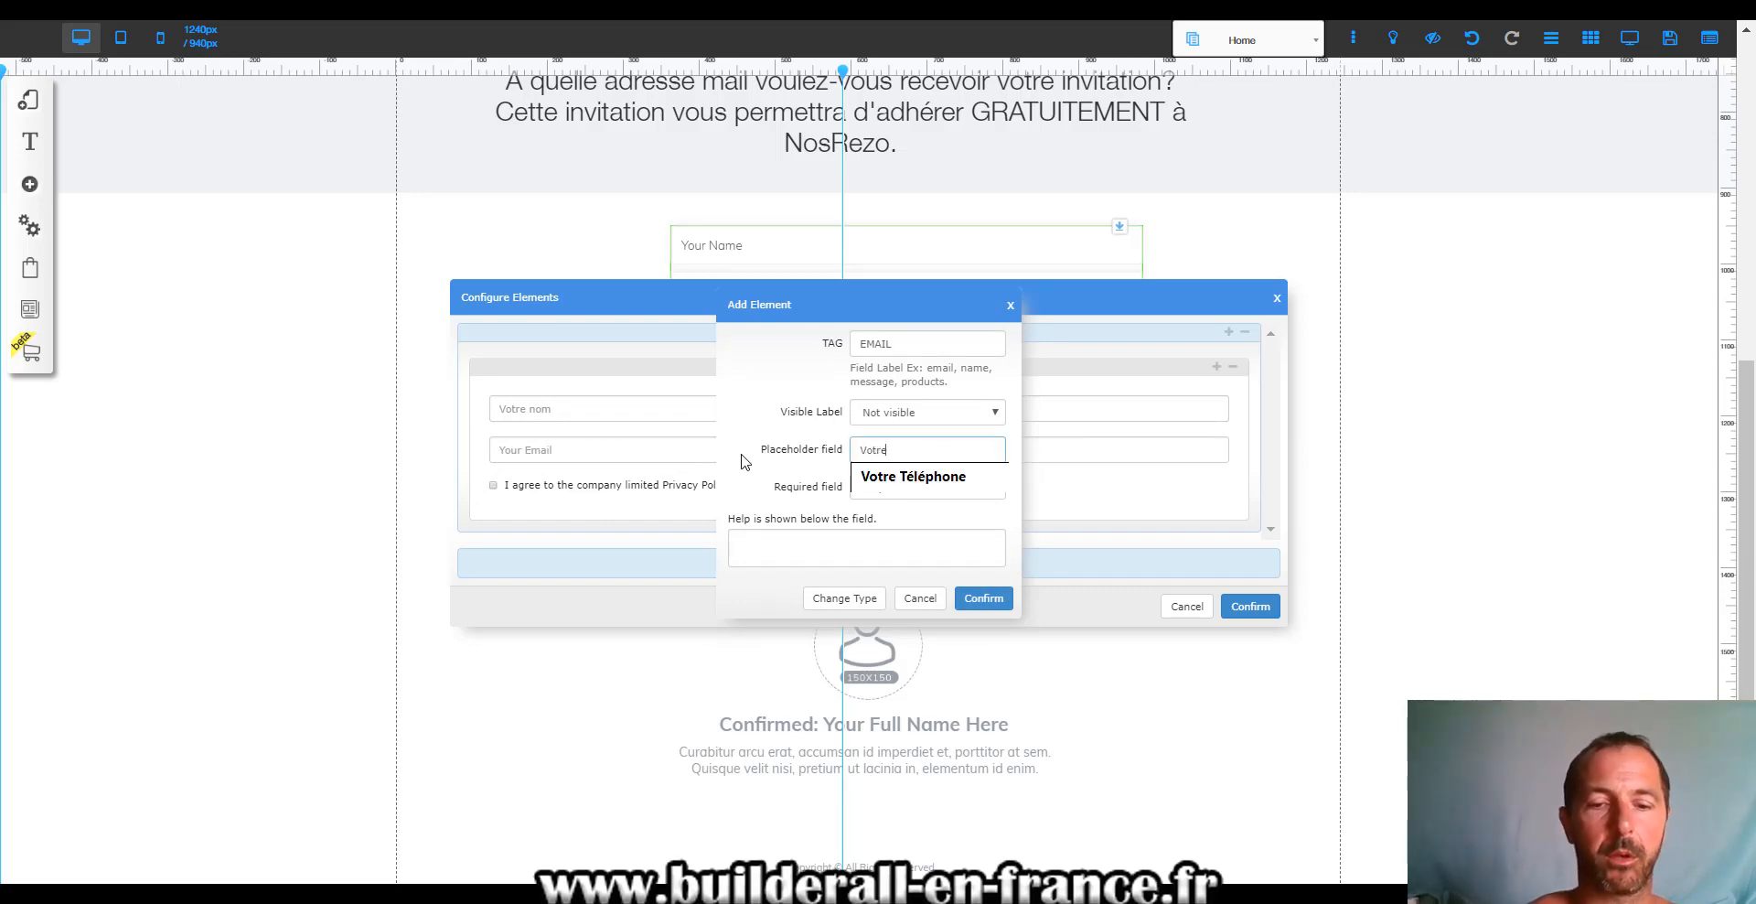
text( meilleur email)
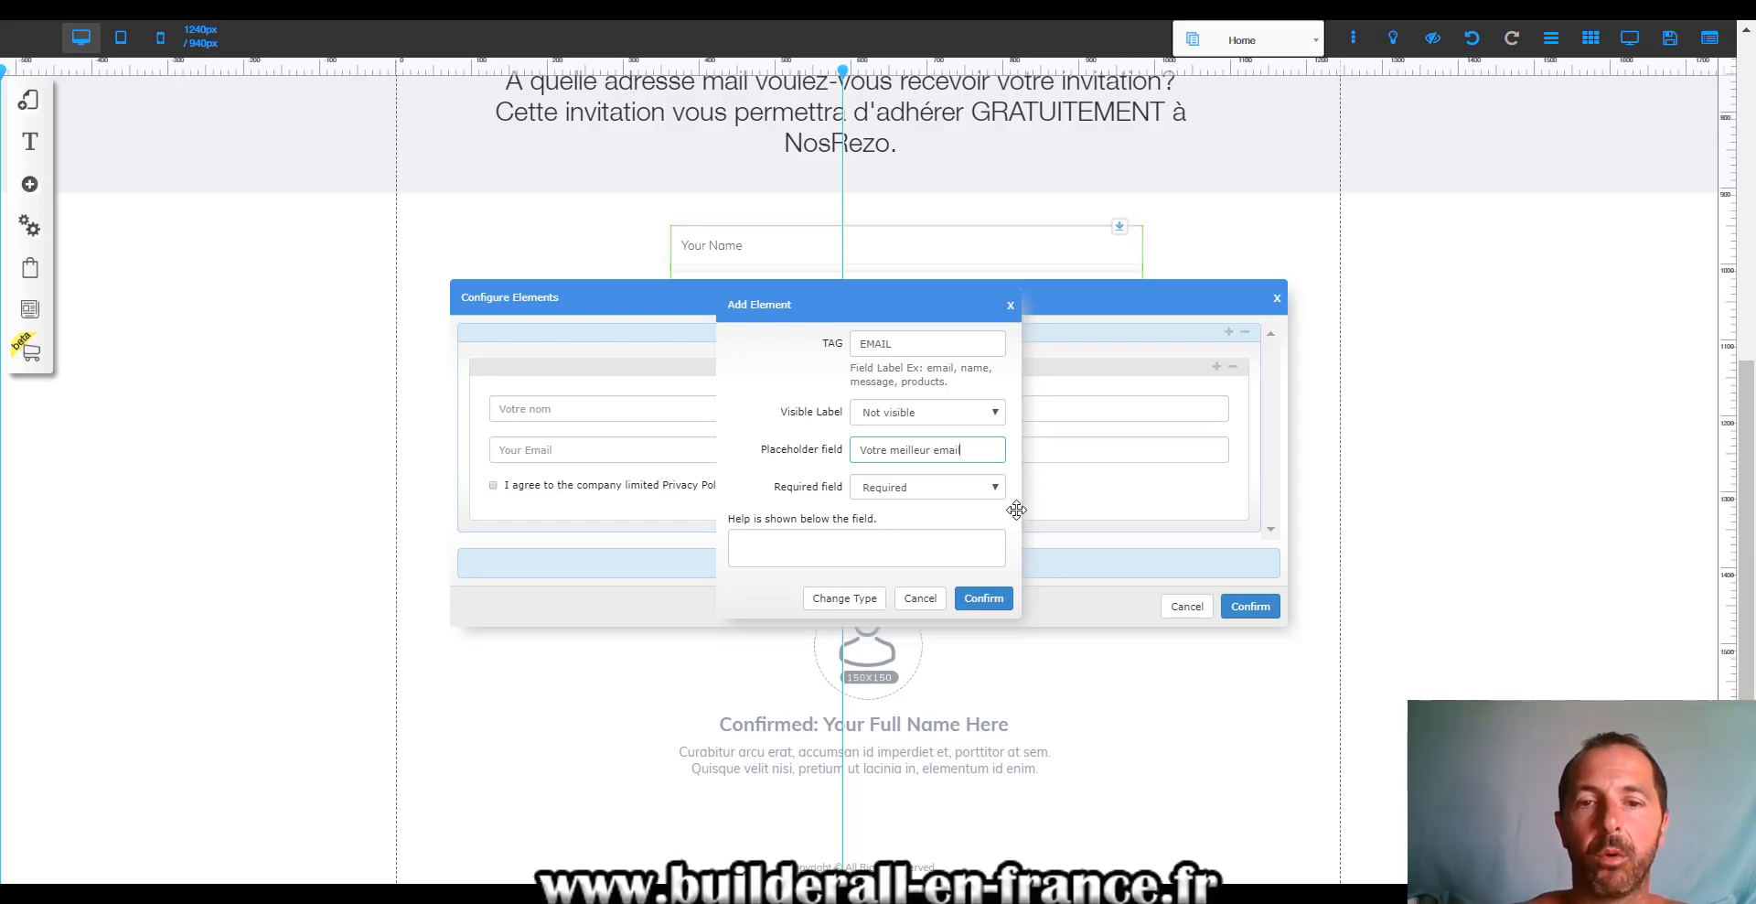
click(983, 597)
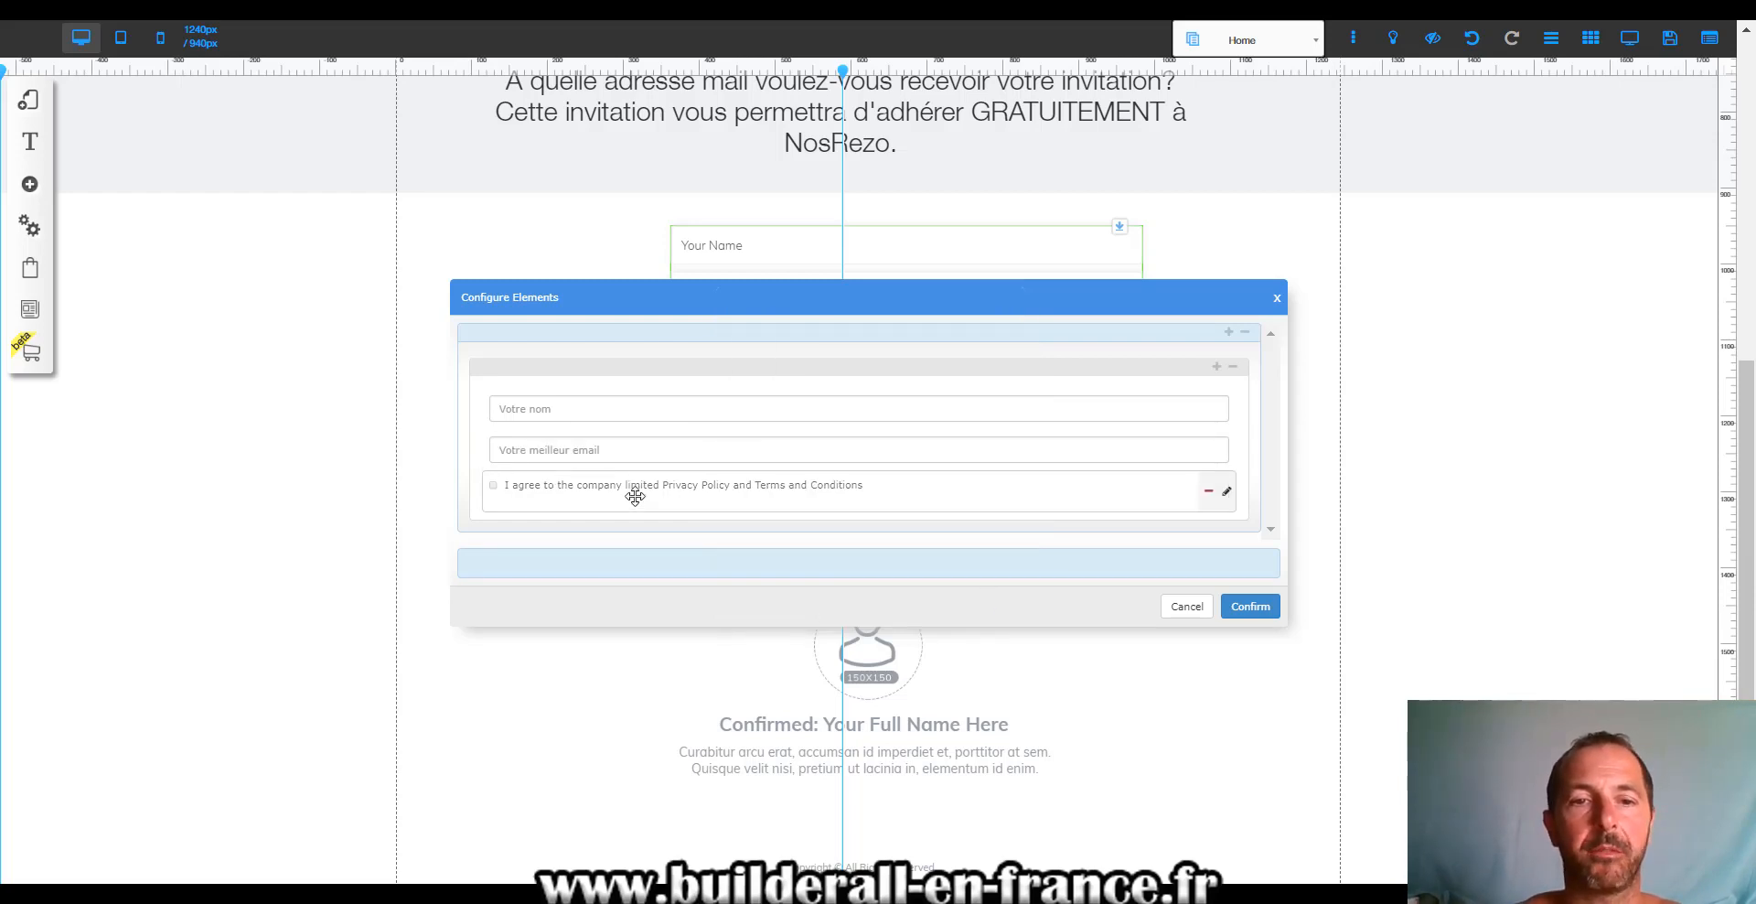
Step: Replace the consent checkbox text with "Blablabla" and apply the changes to the form elements
click(1226, 491)
click(857, 414)
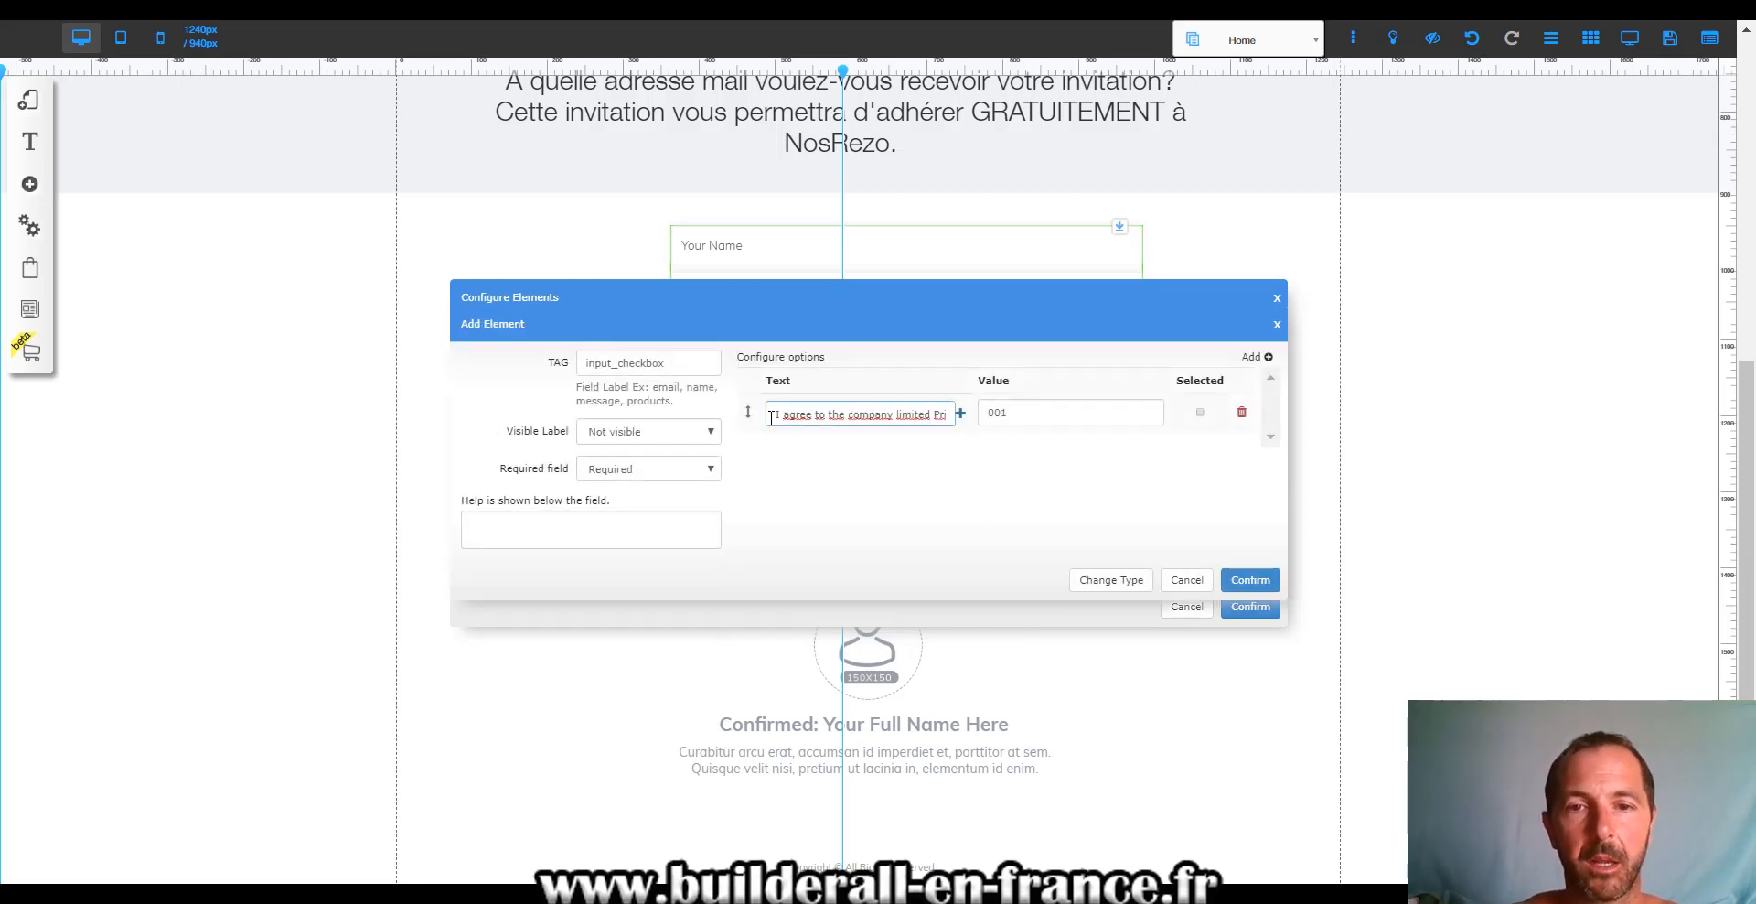
drag(771, 417, 1299, 429)
text(E)
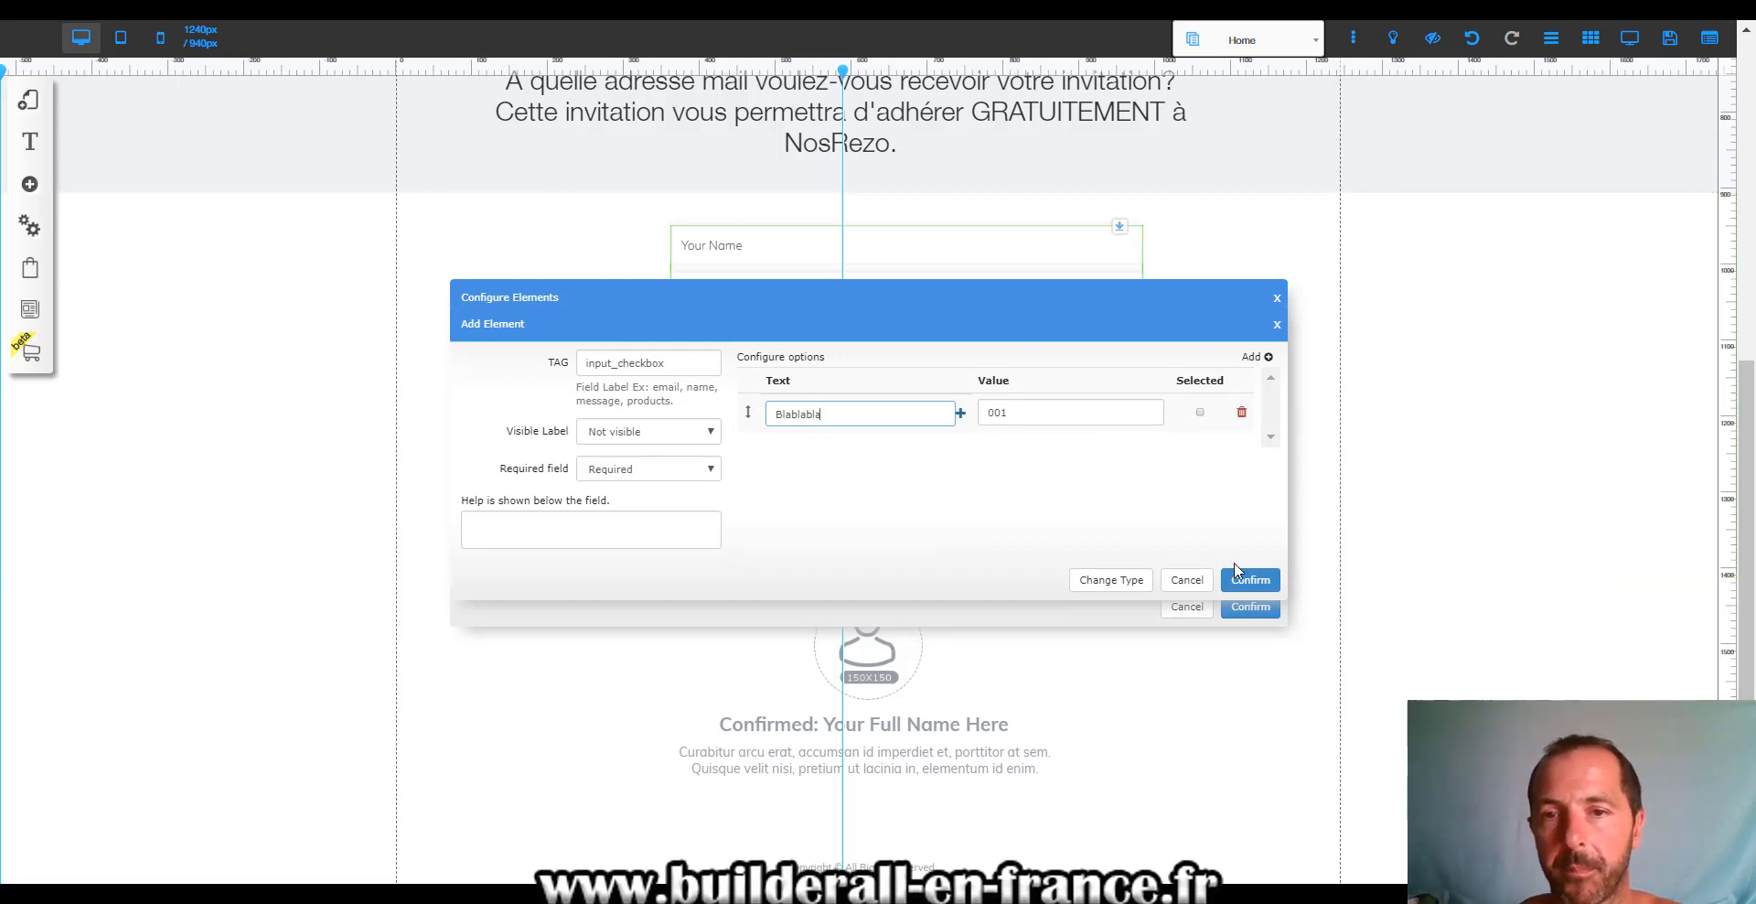
click(1251, 582)
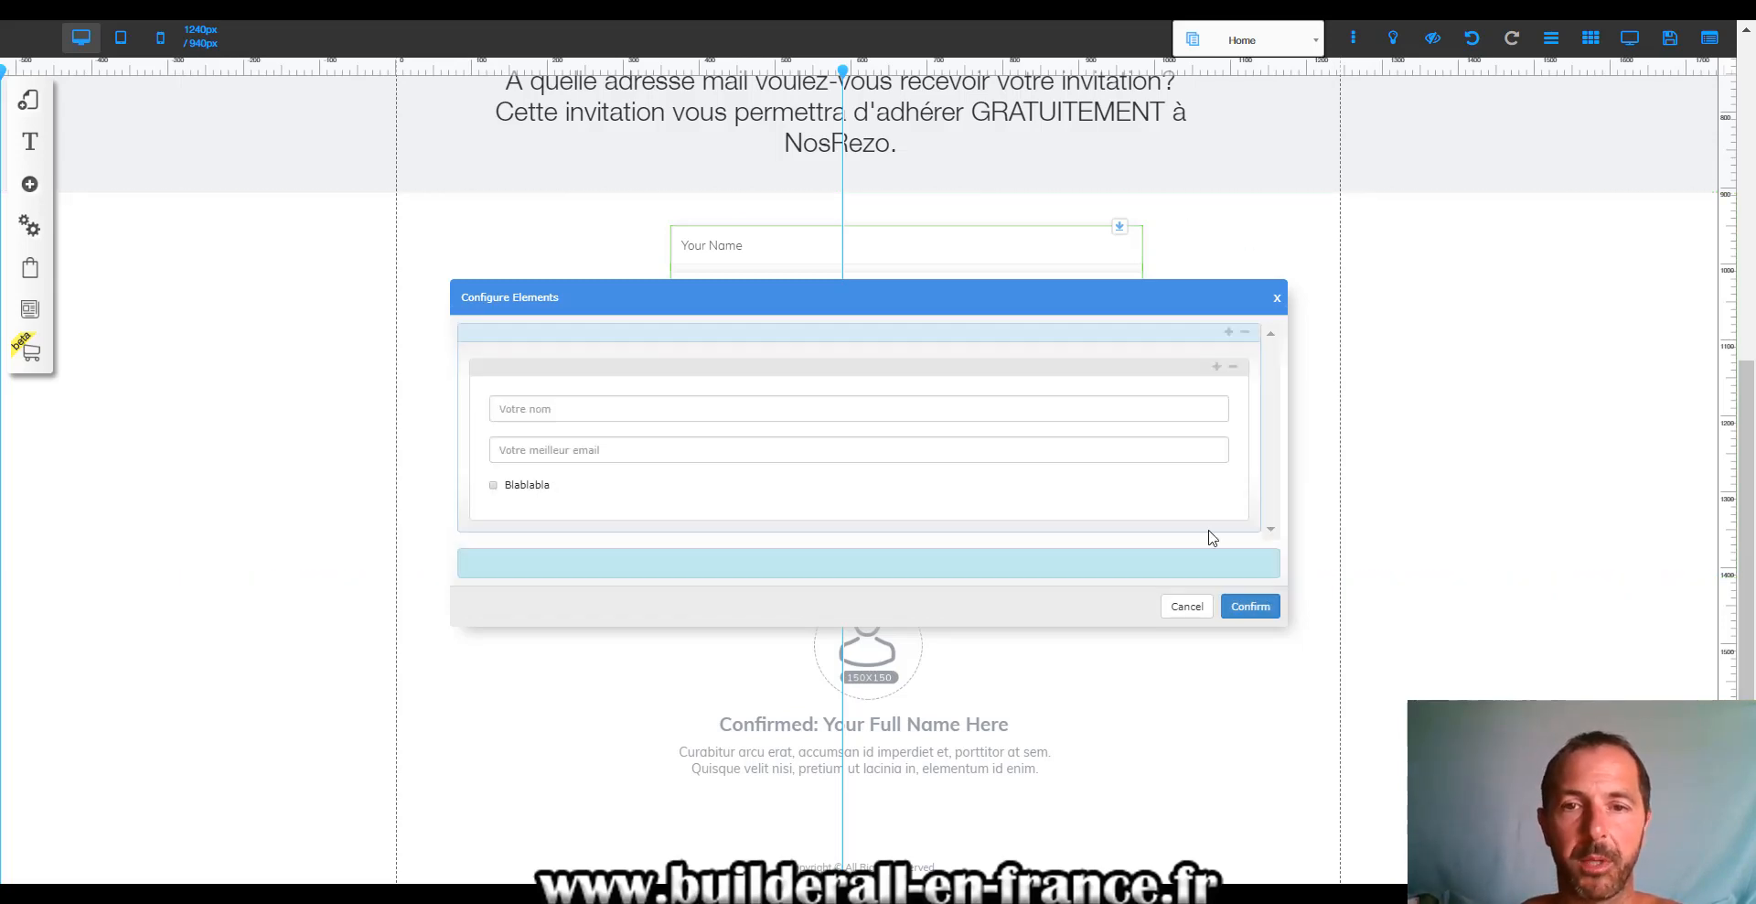
click(1253, 607)
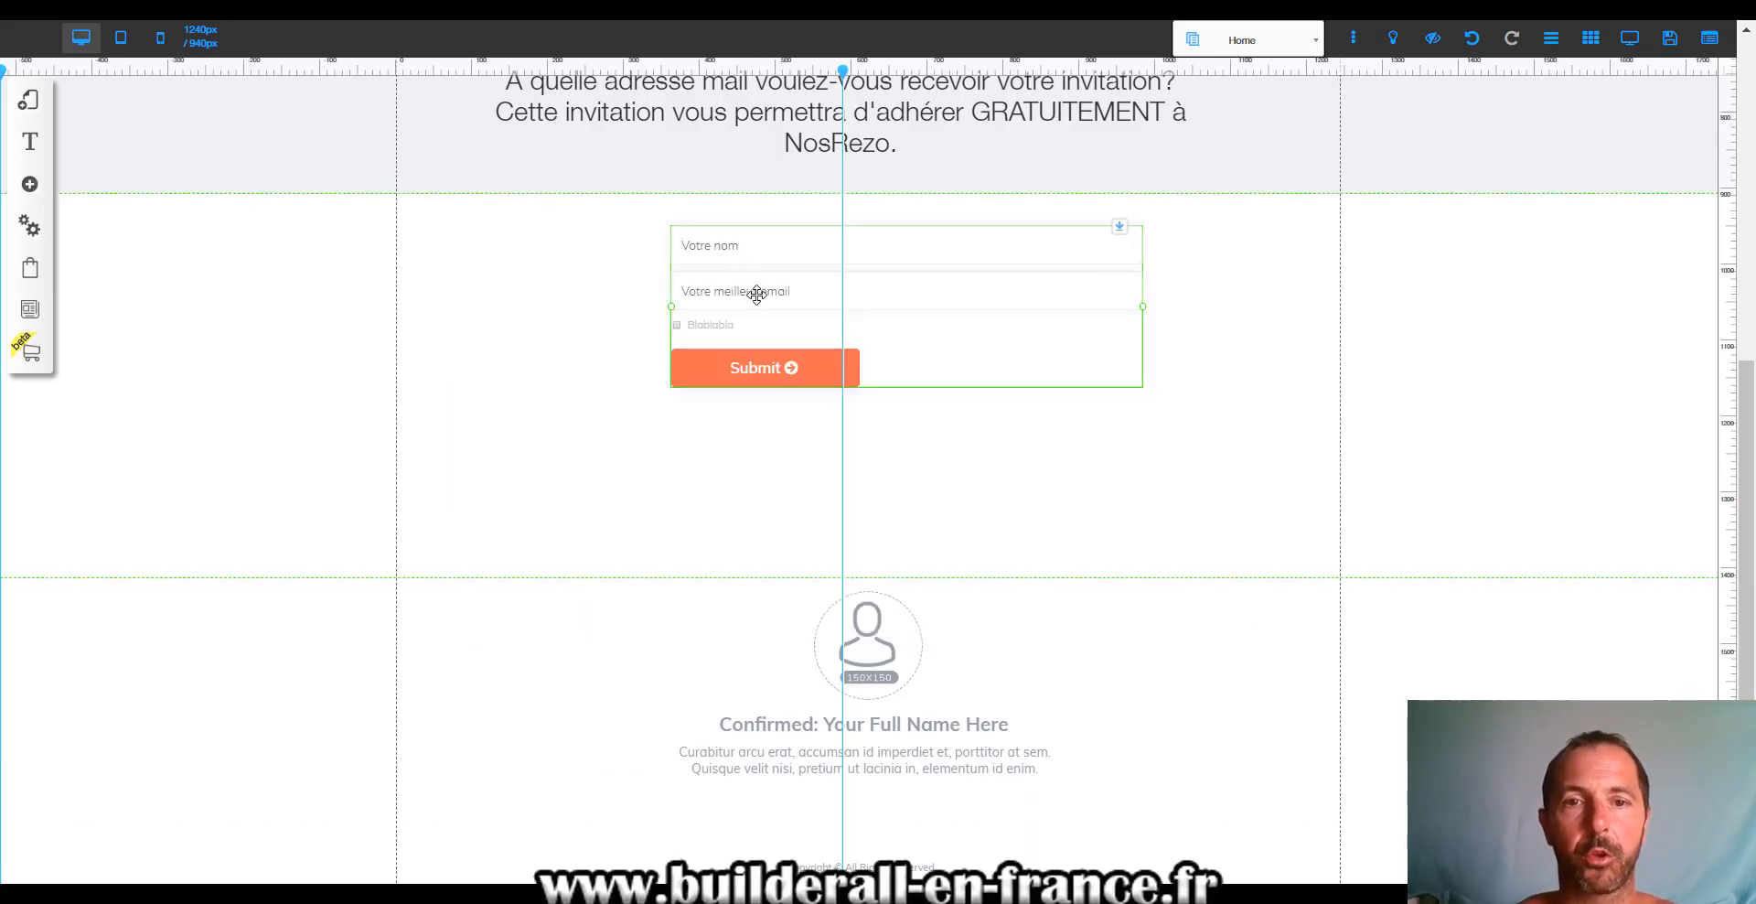
Step: Change the form button's text to "Inscrivez moi"
right_click(825, 376)
click(813, 365)
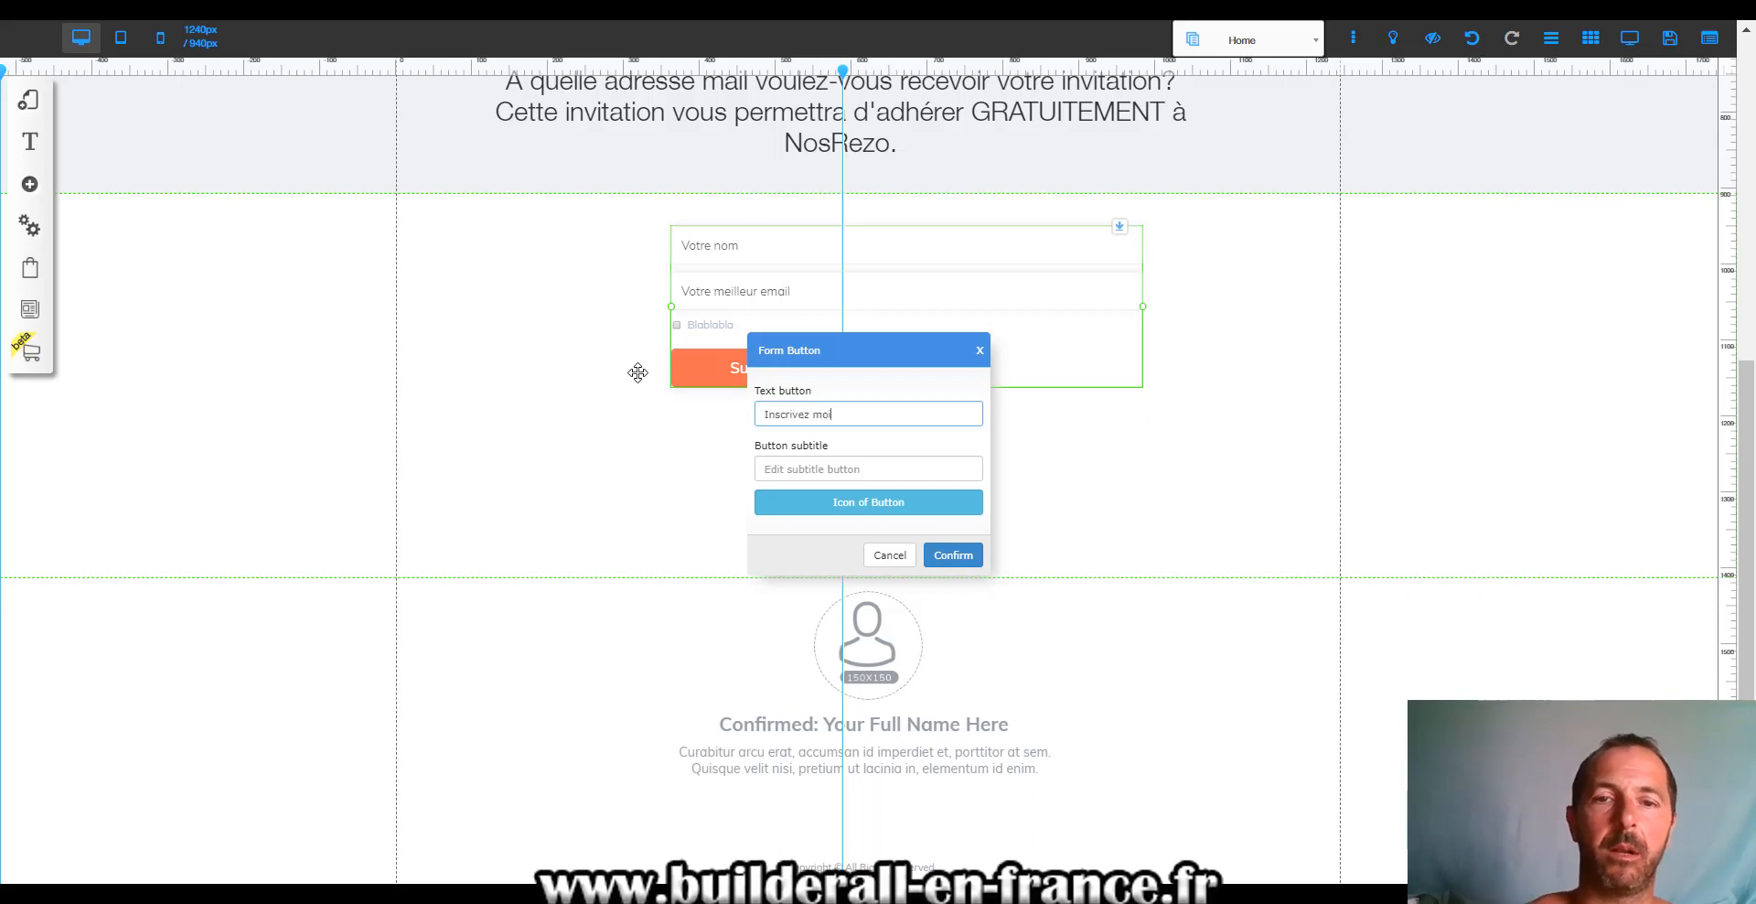
click(960, 556)
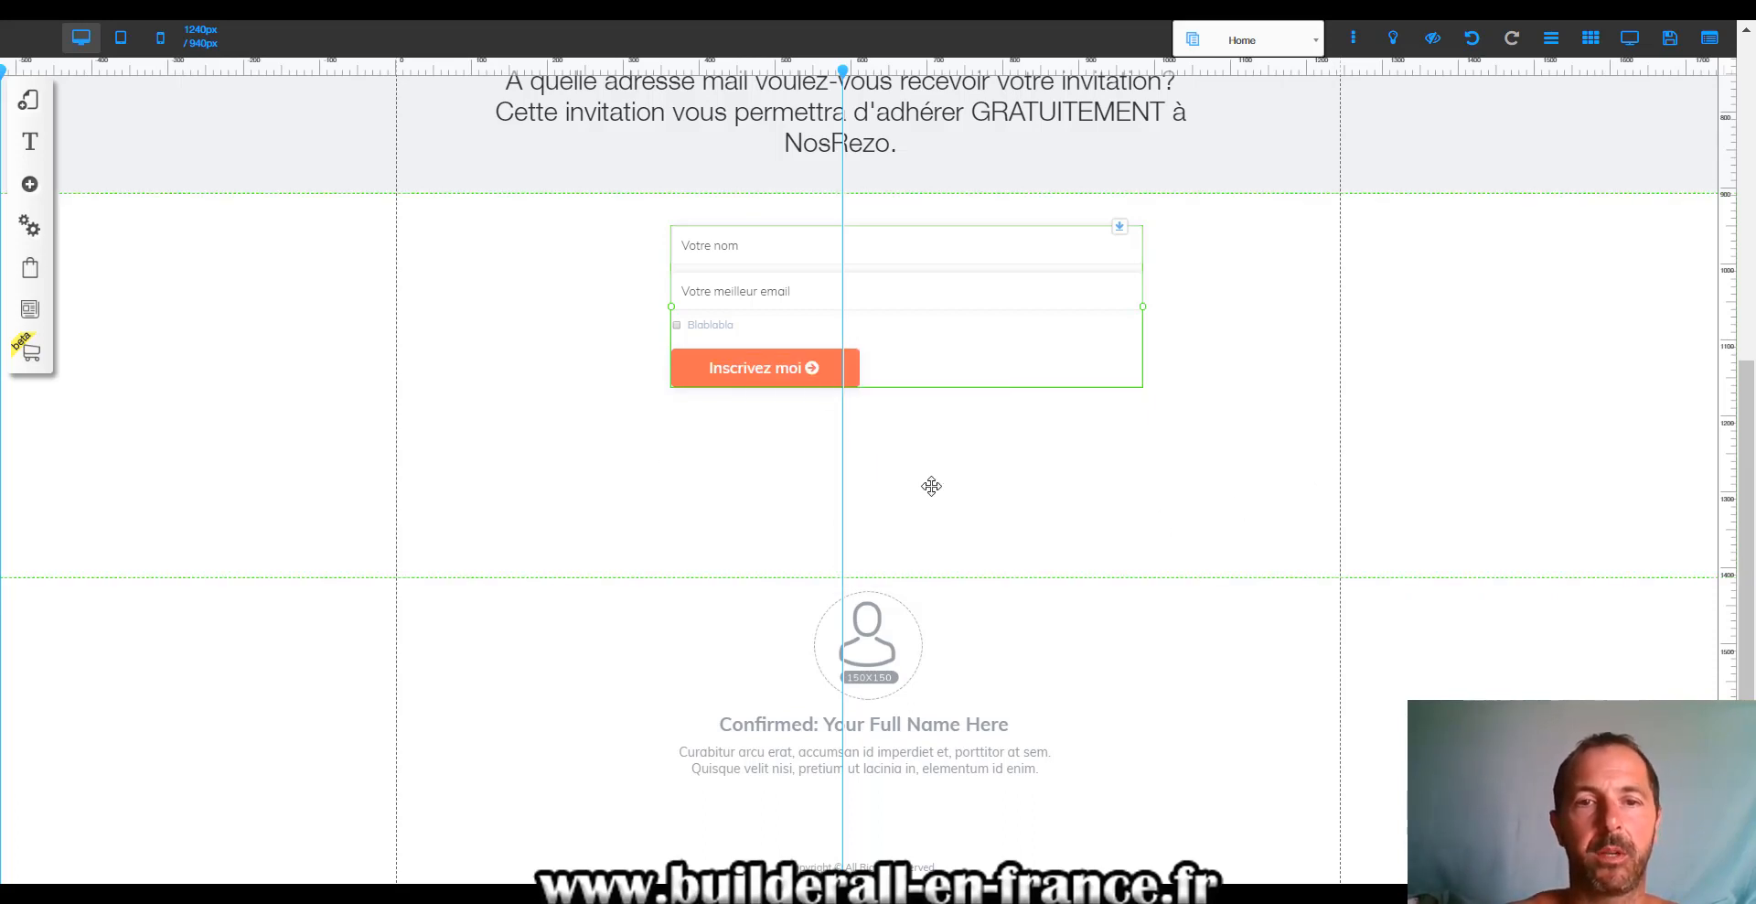
Step: Customize the Form_custom_3 style so the button alignment is Centralized
click(768, 367)
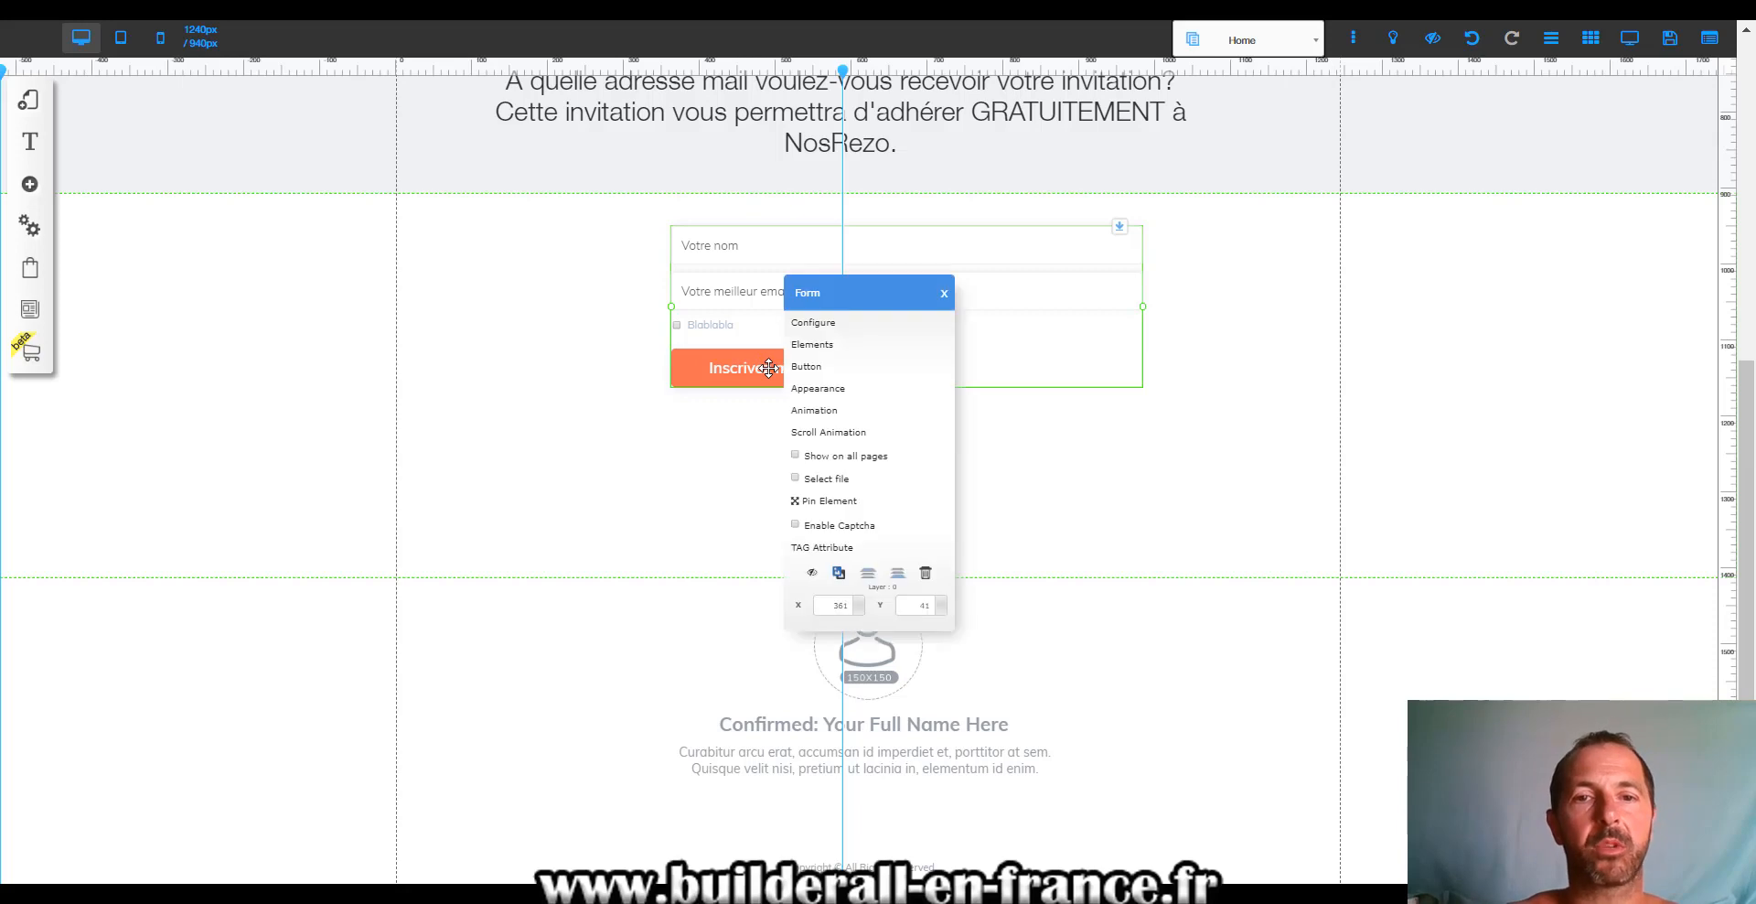
click(826, 393)
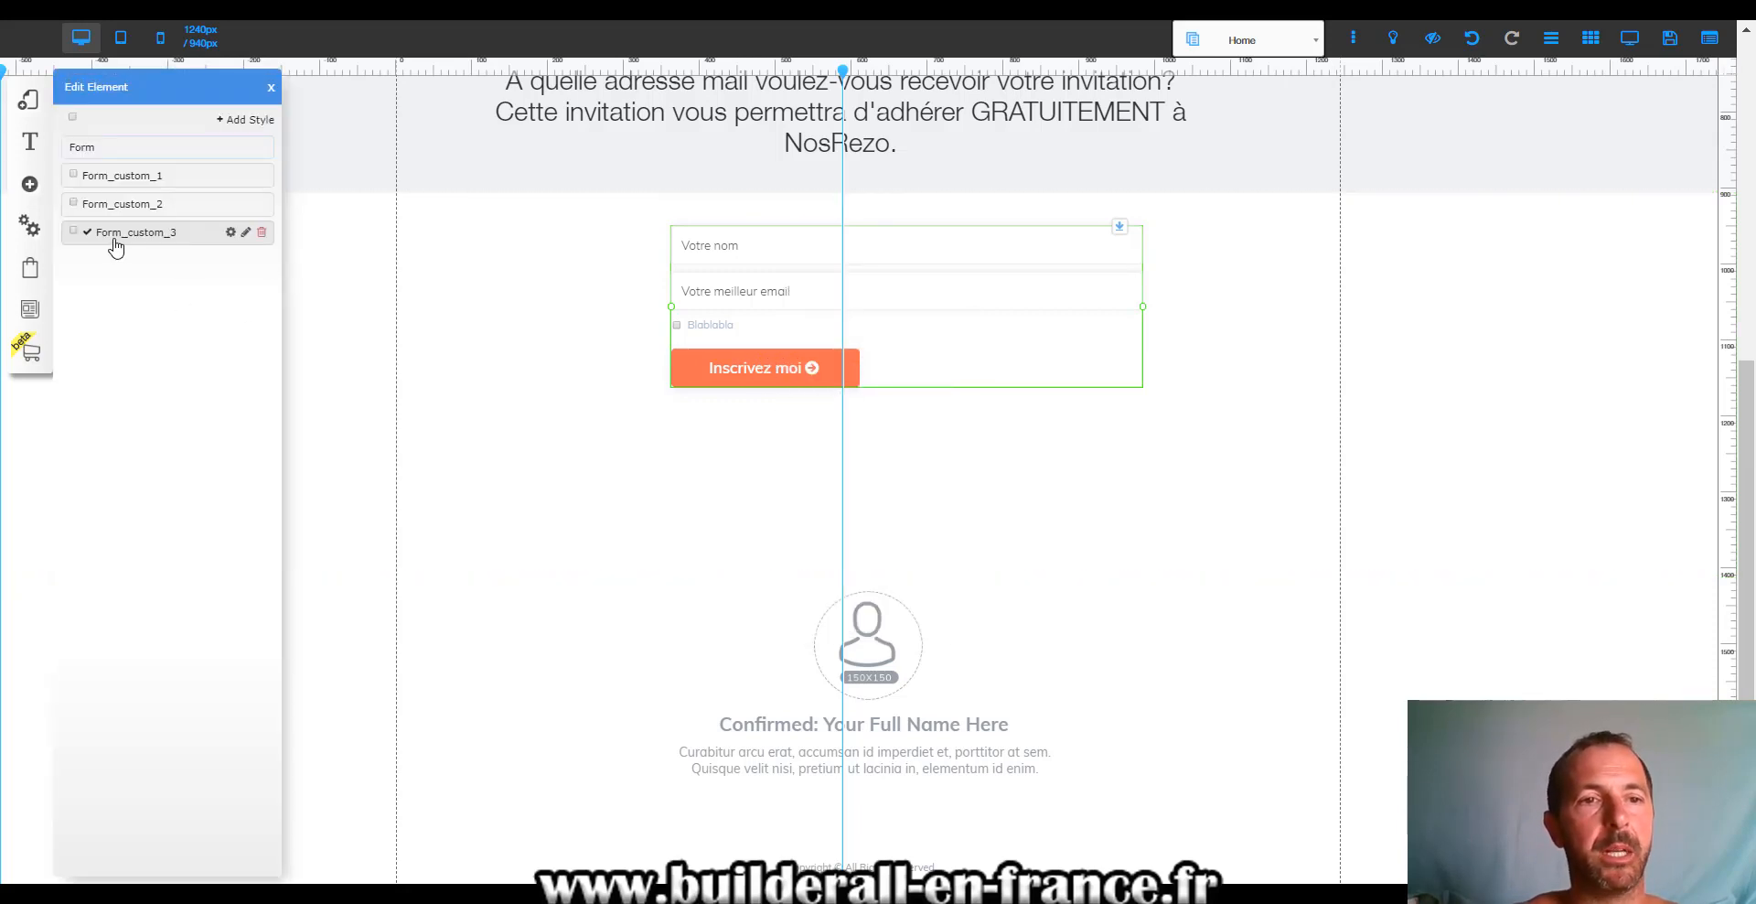
click(230, 233)
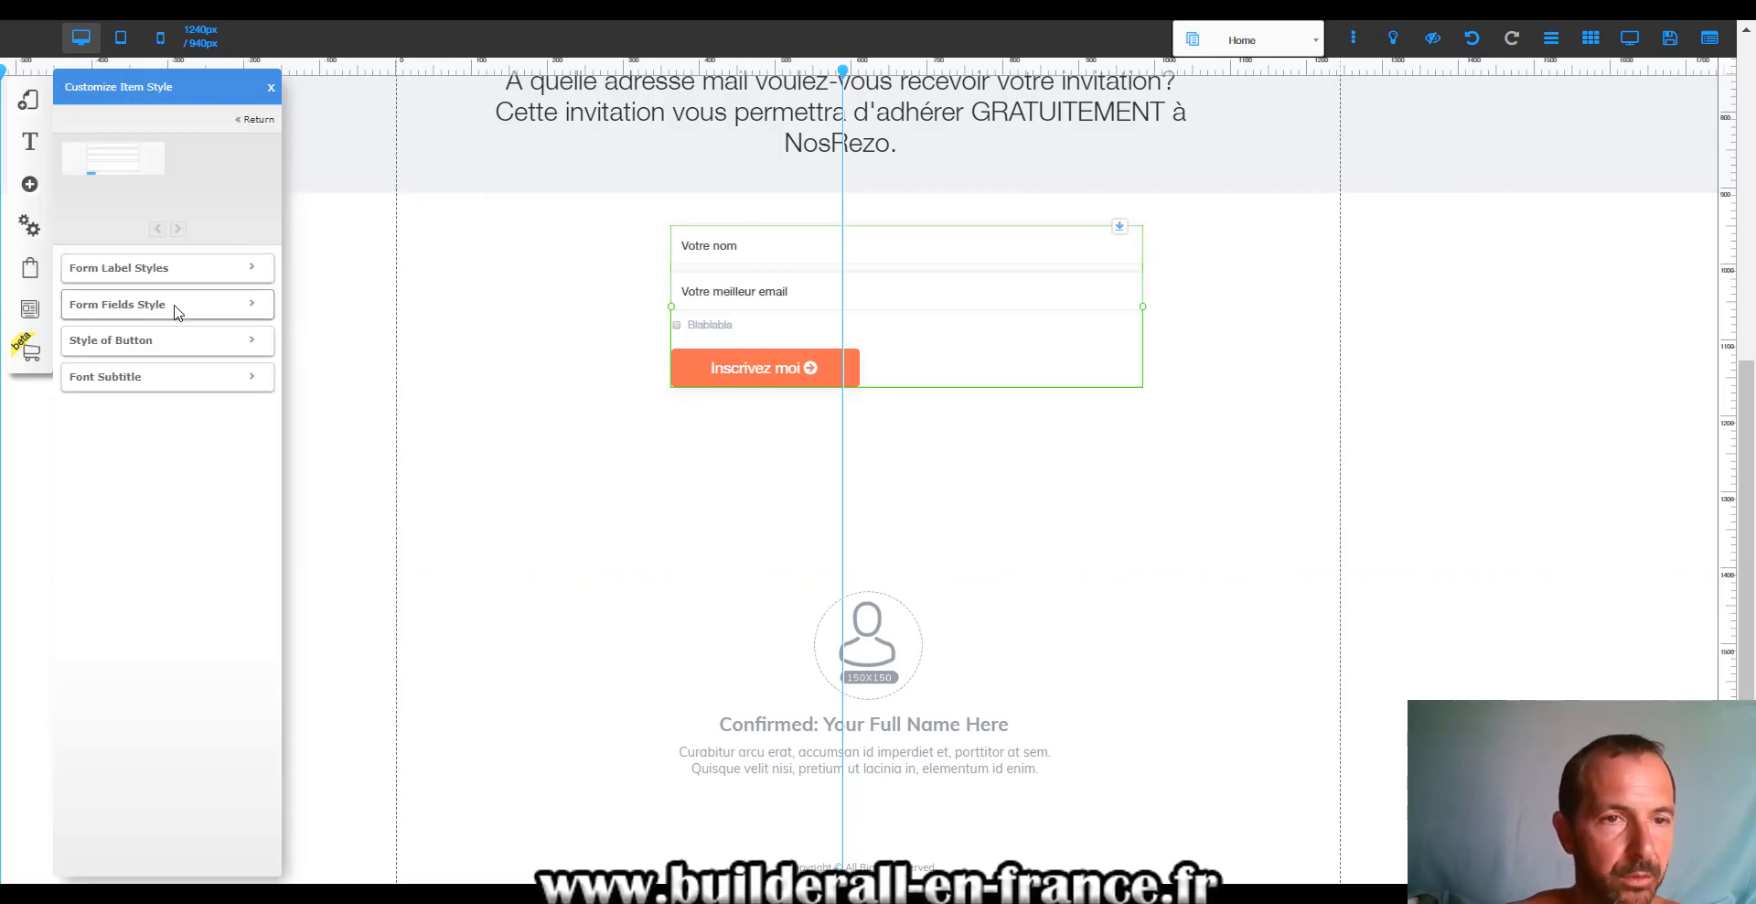
click(247, 342)
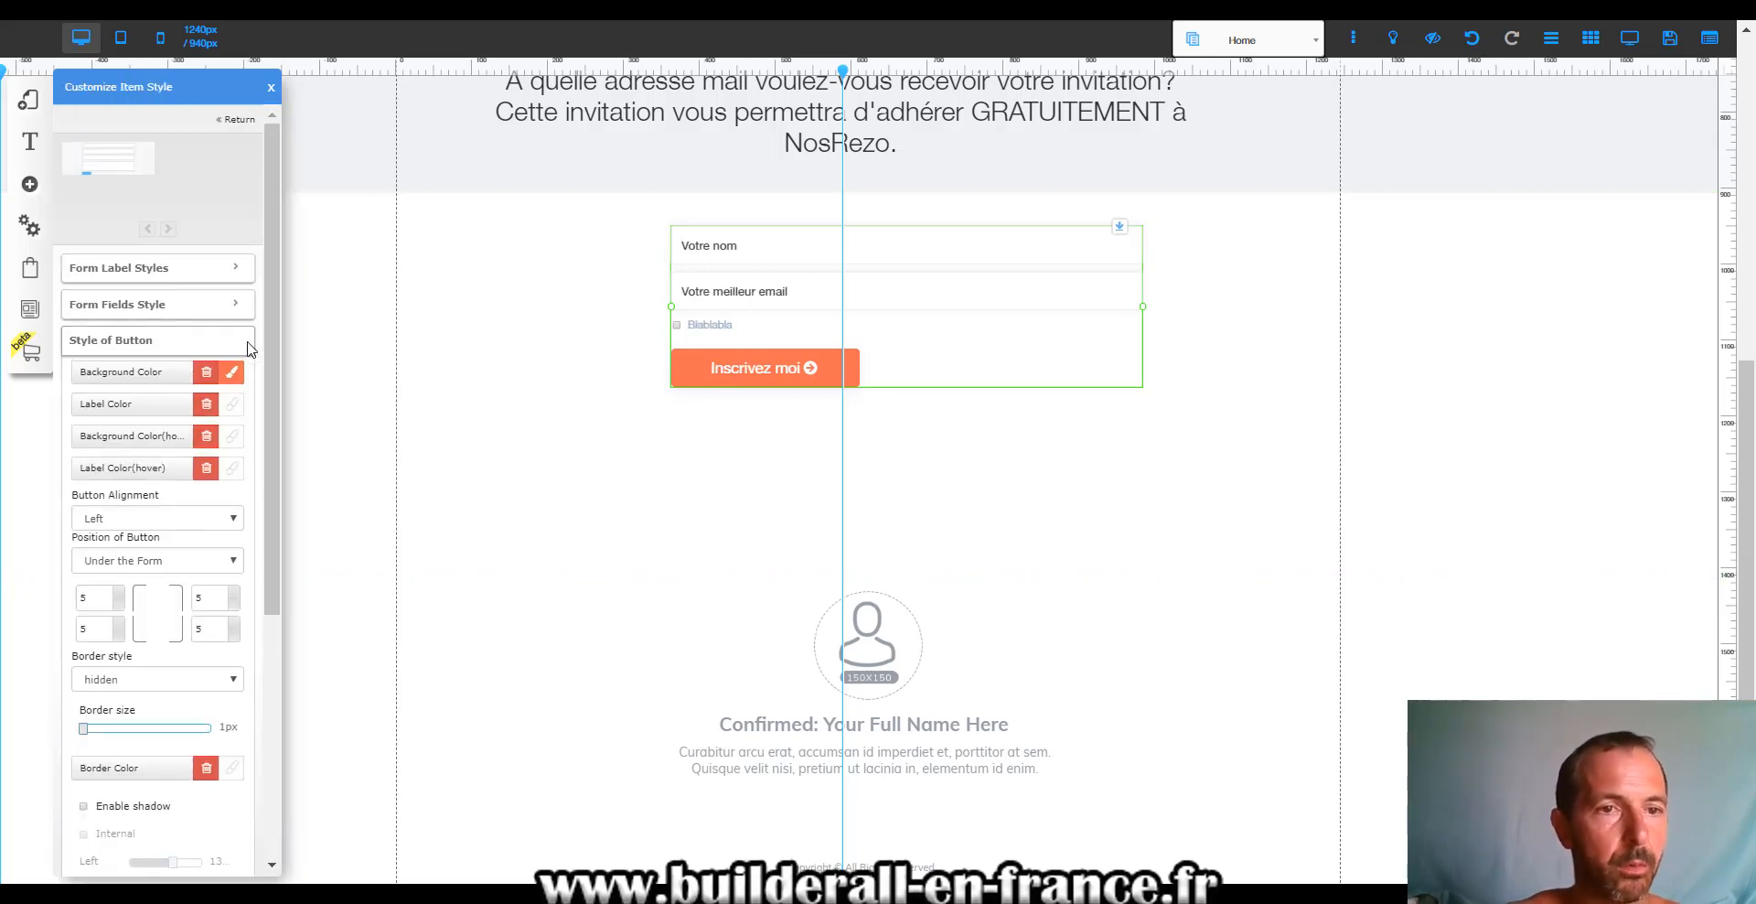
click(228, 514)
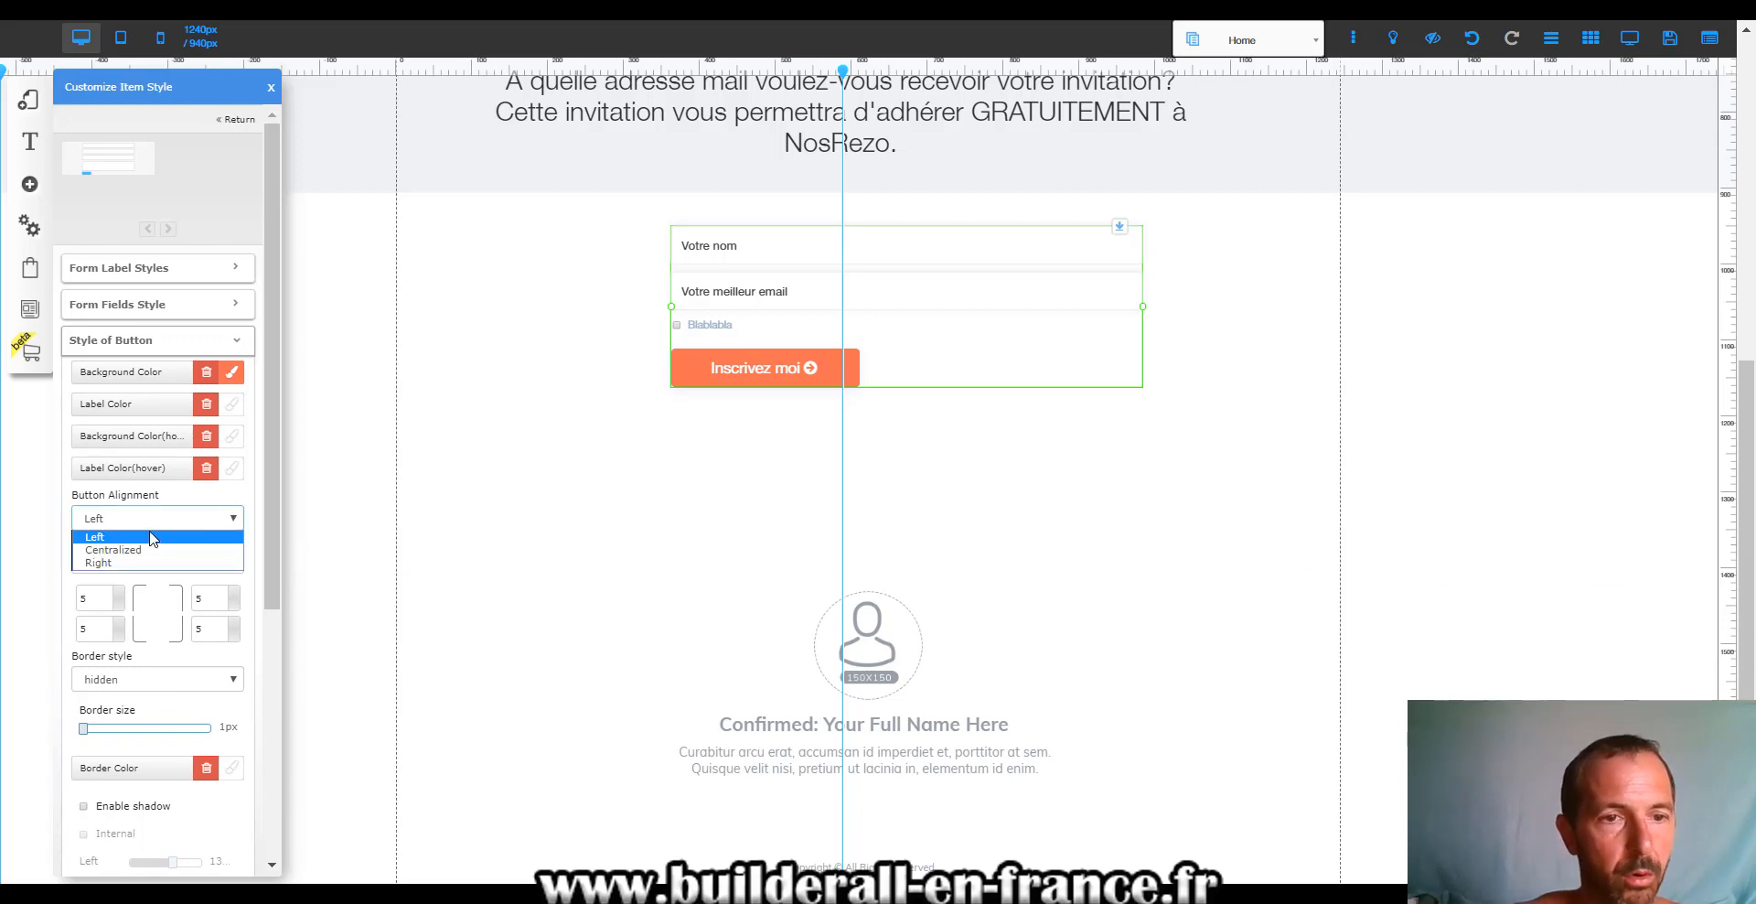
click(144, 550)
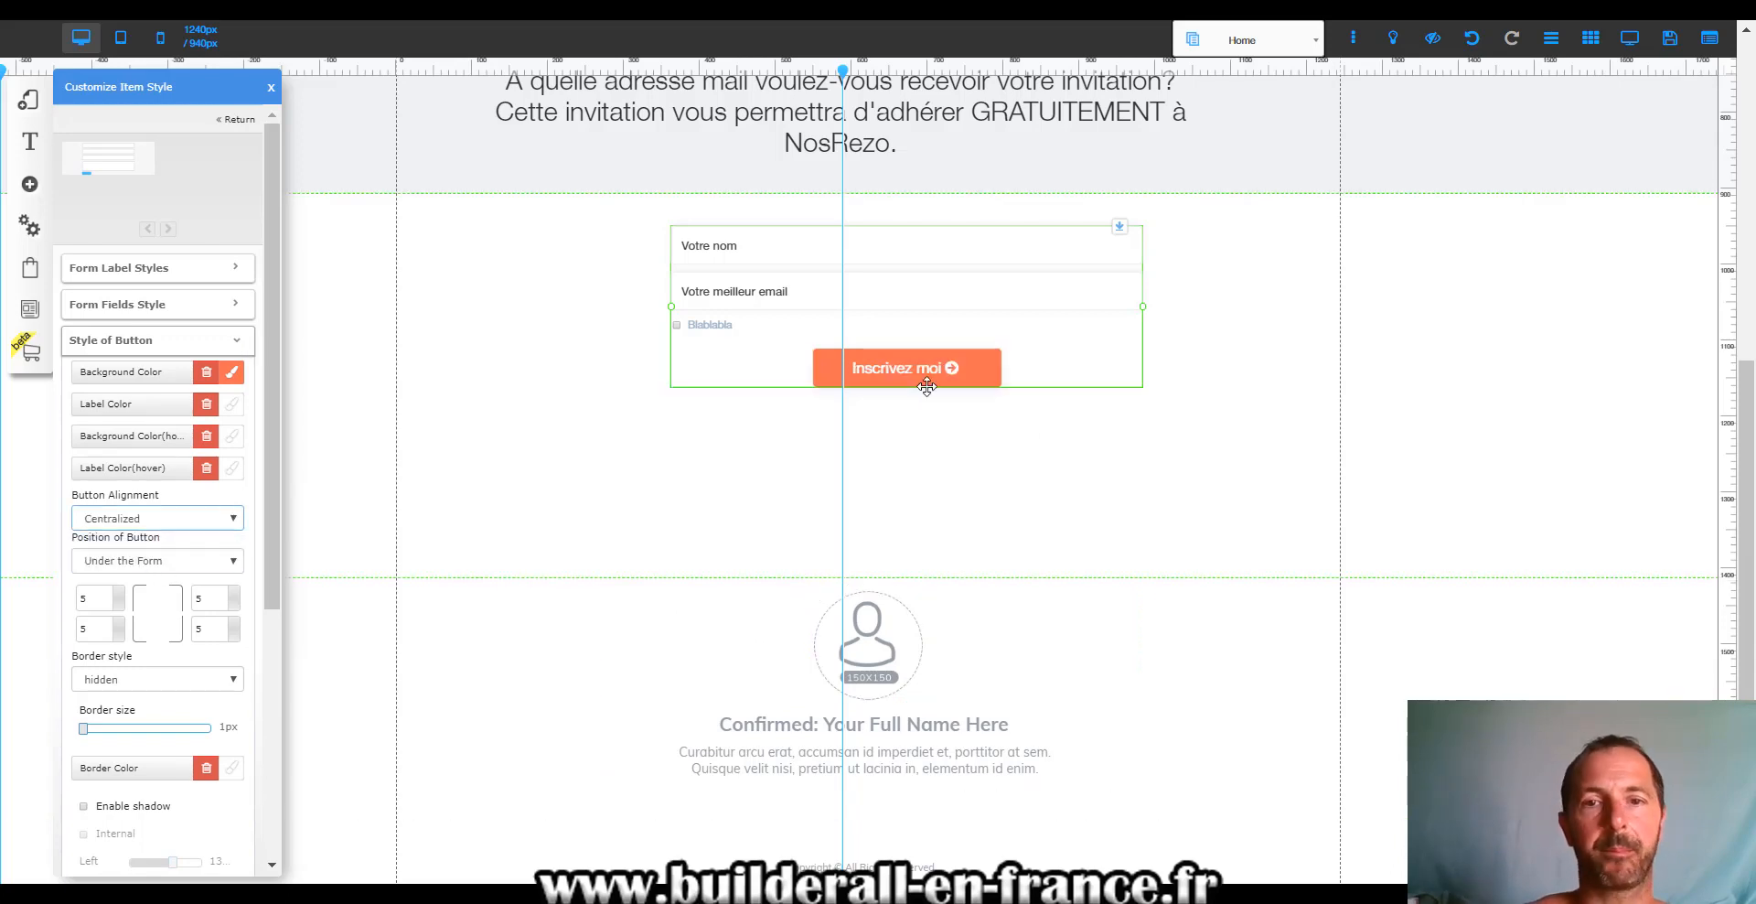
Step: Set the form button's background color to the green favorite and leave the style customization
click(236, 372)
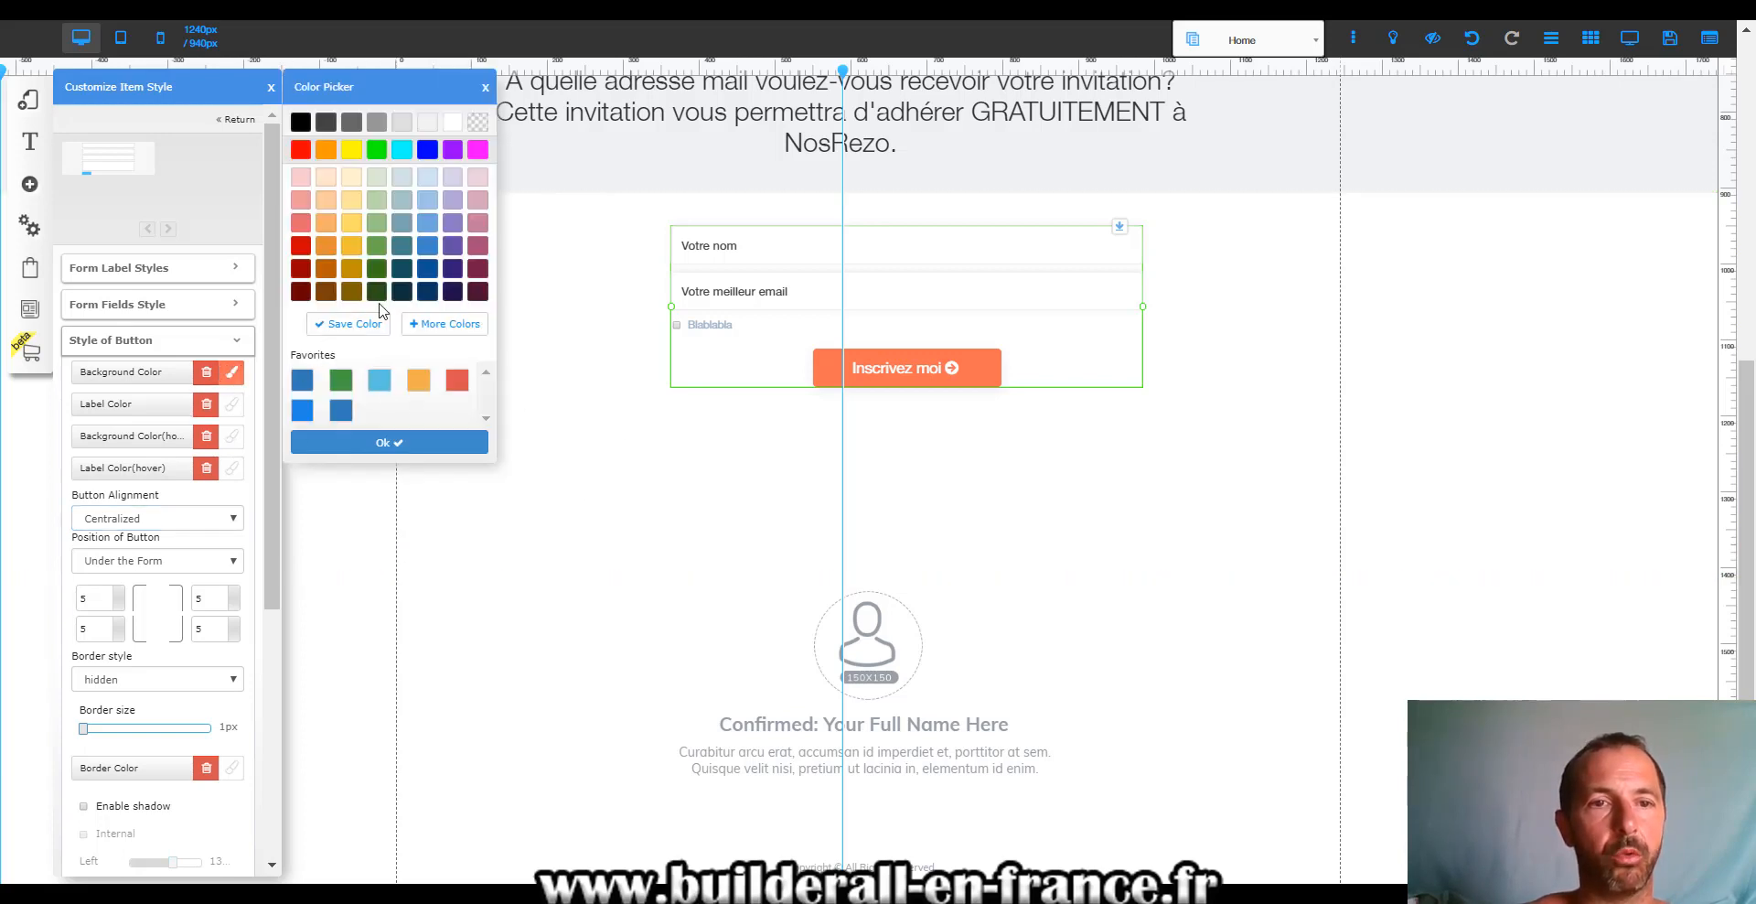
click(340, 380)
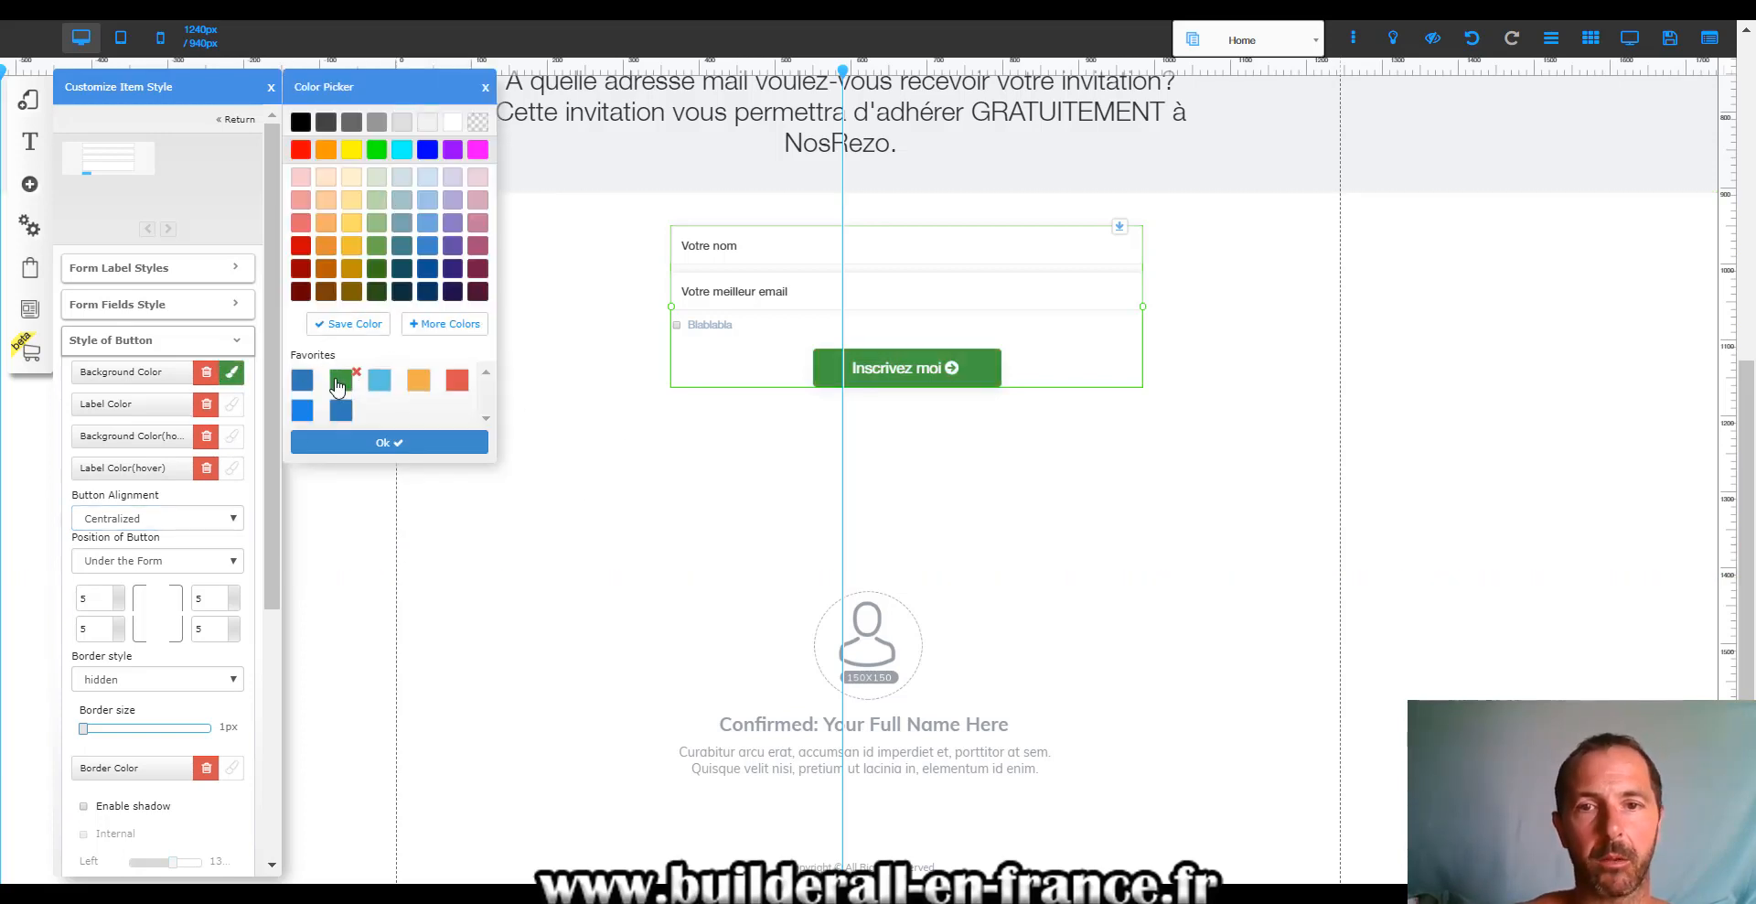
click(390, 444)
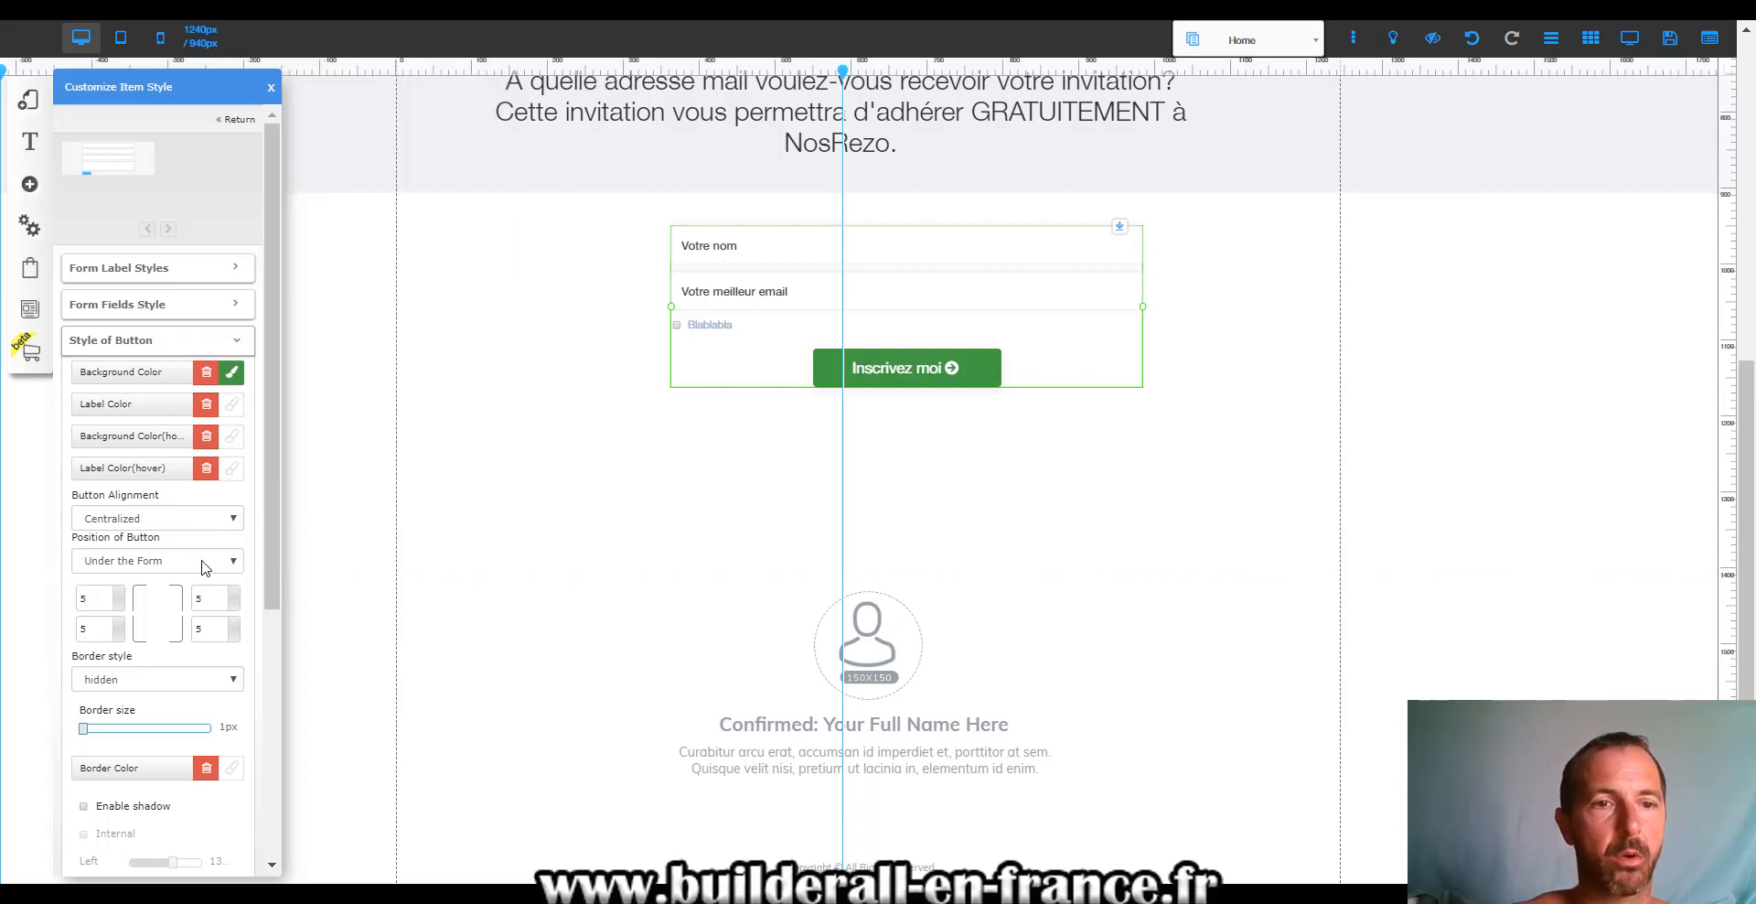
scroll(201, 526, down, 1)
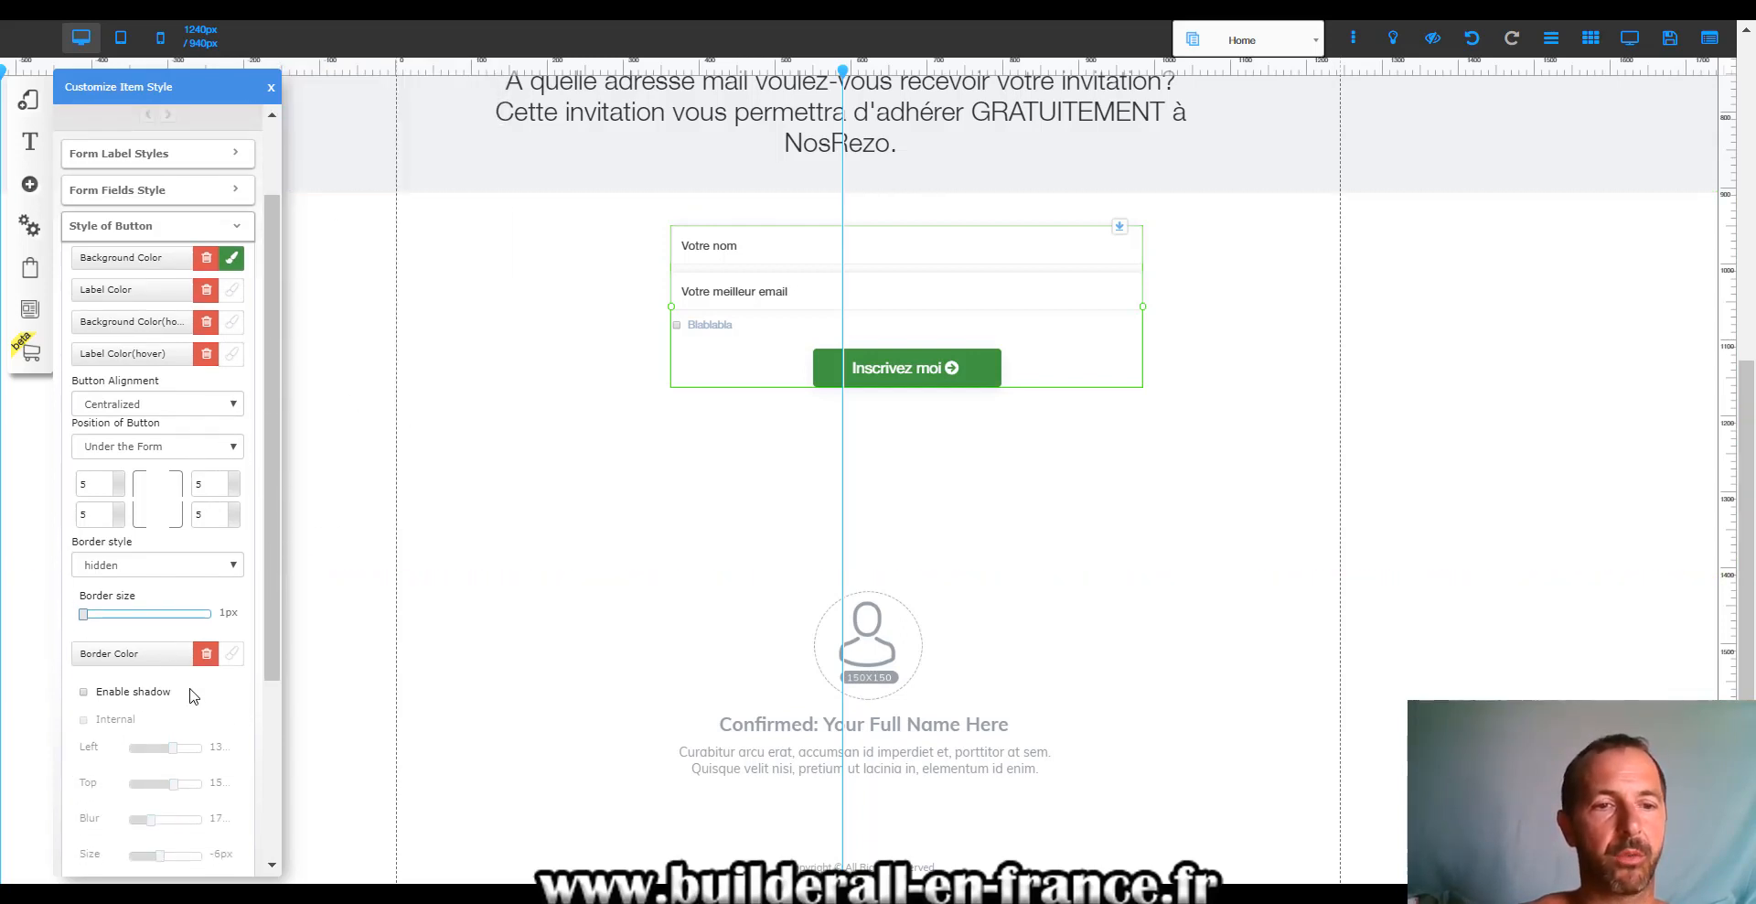
scroll(129, 443, up, 1)
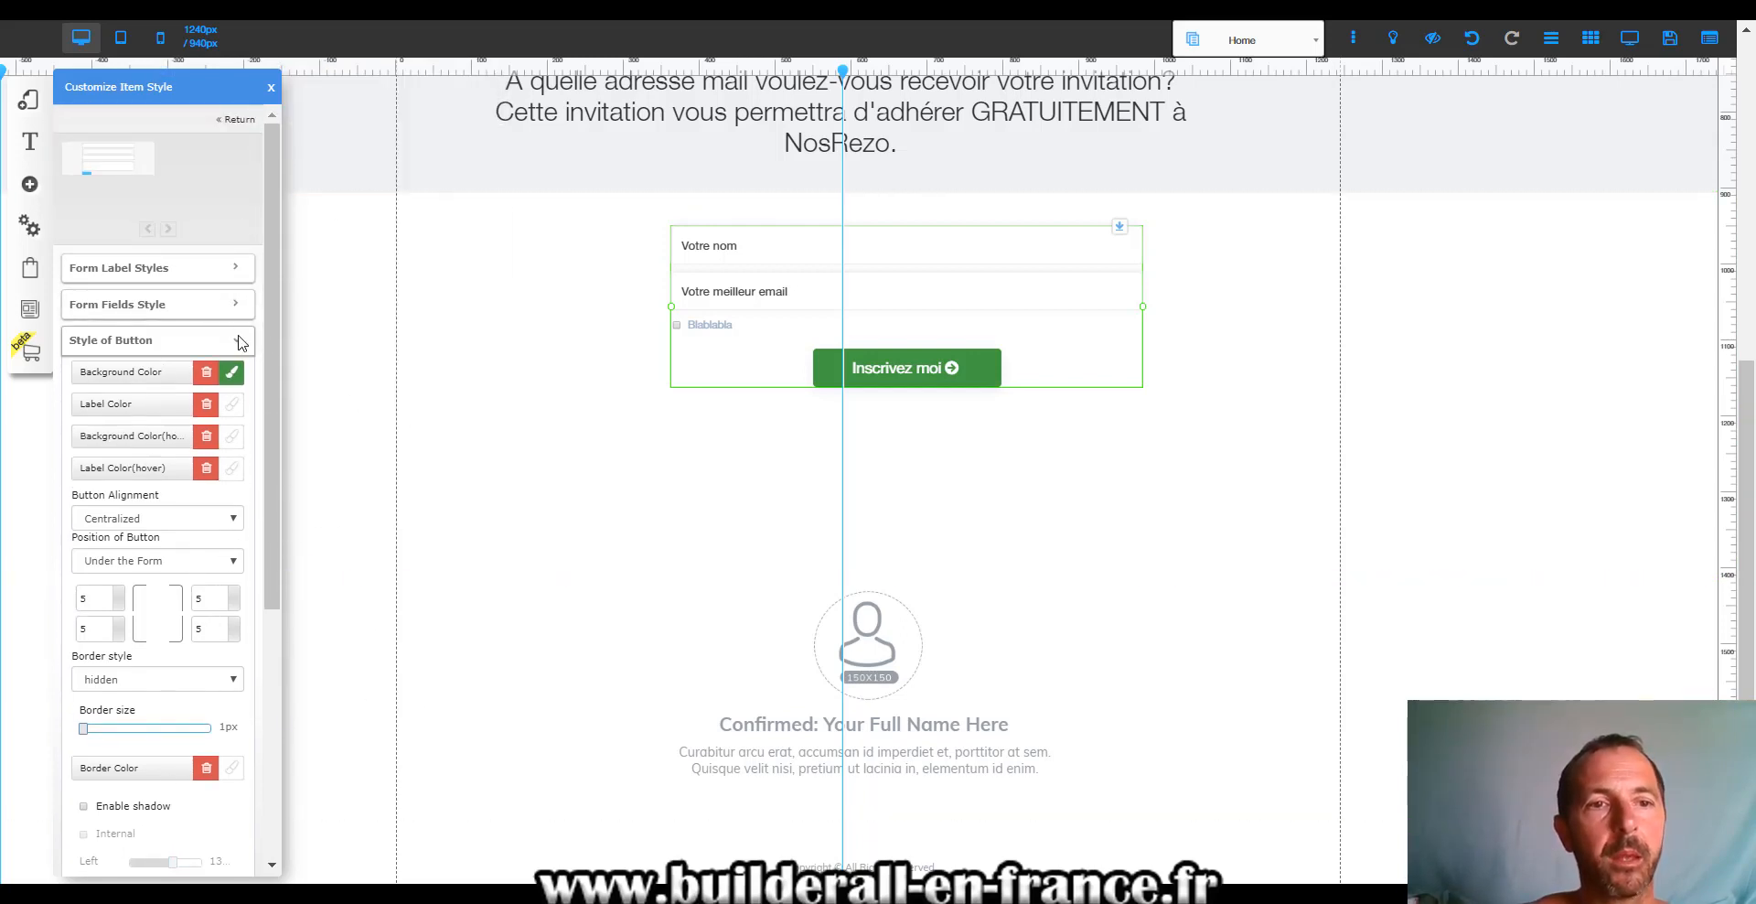
click(240, 340)
click(236, 118)
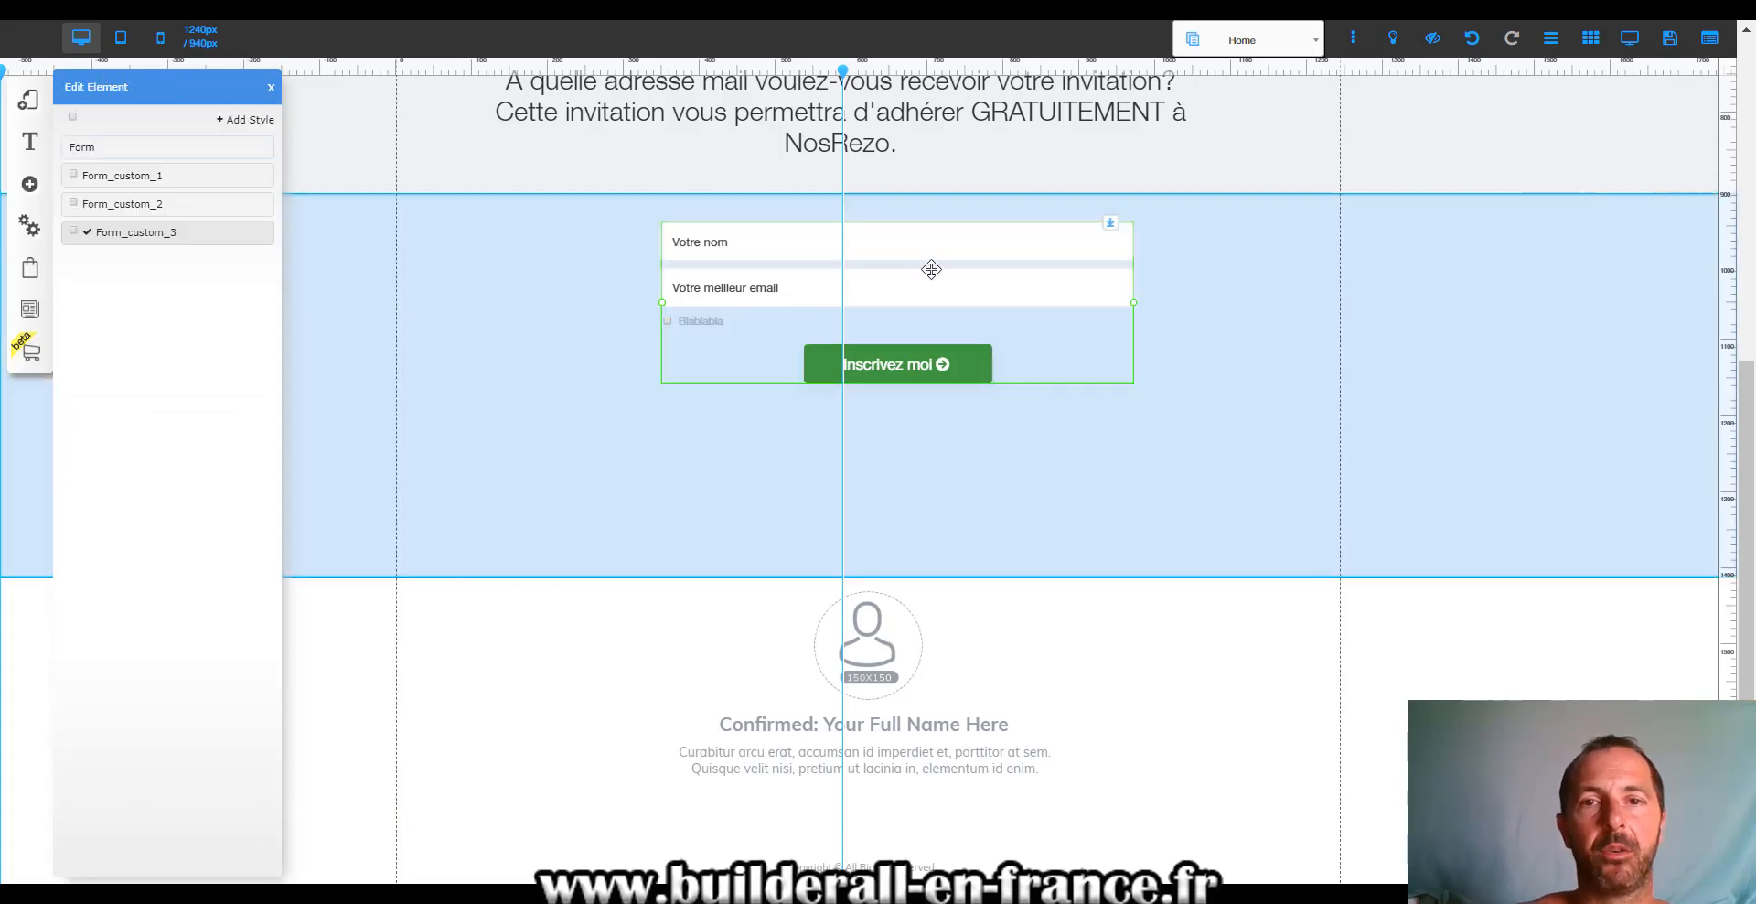
Step: Move the sign-up form so it sits centred beneath the invitation text
drag(931, 268, 887, 271)
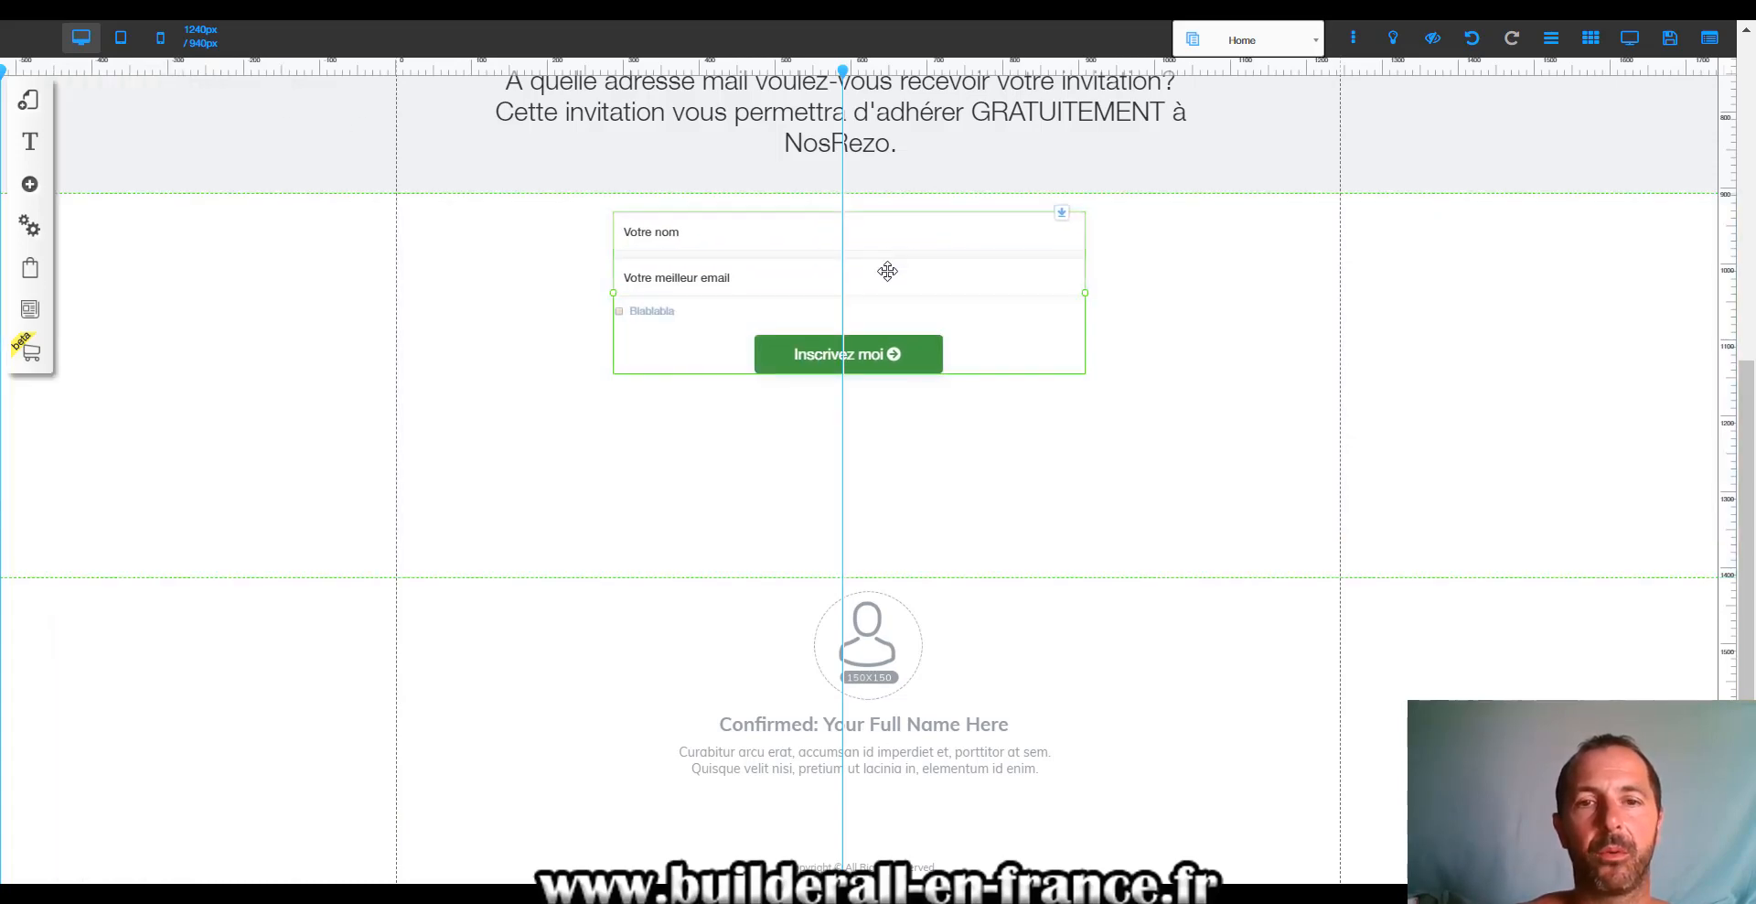
scroll(1191, 408, up, 3)
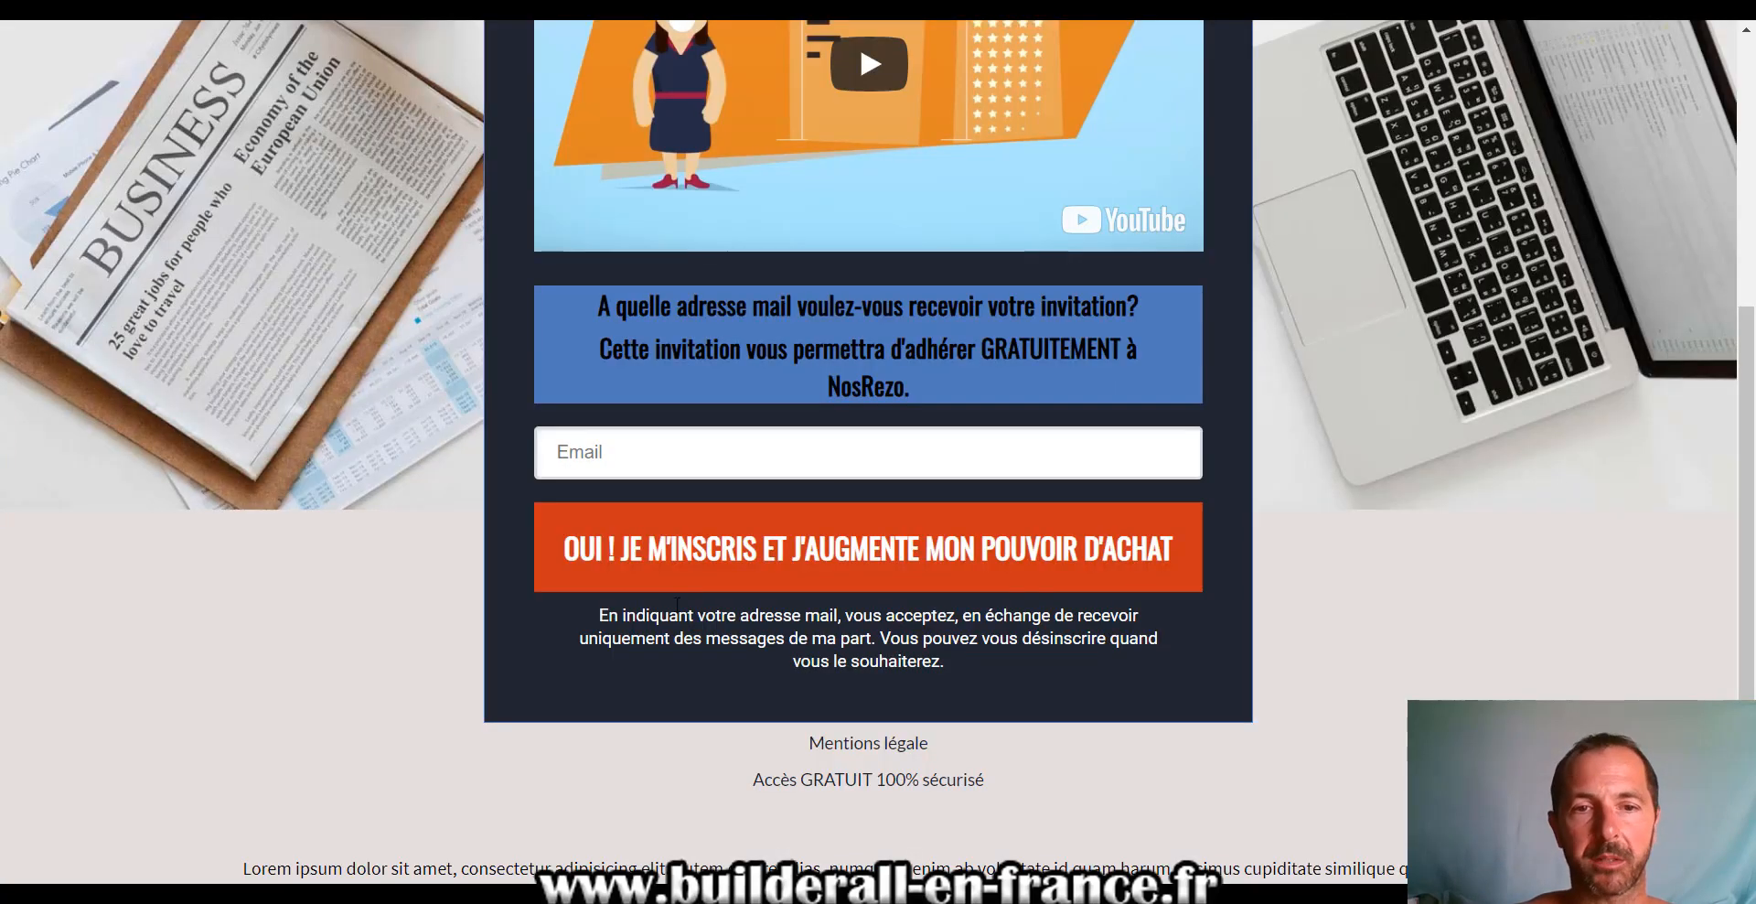
Step: Copy the consent text from the example page into a new Body L paragraph placed below the form button
drag(597, 614, 1021, 670)
key(ctrl+c)
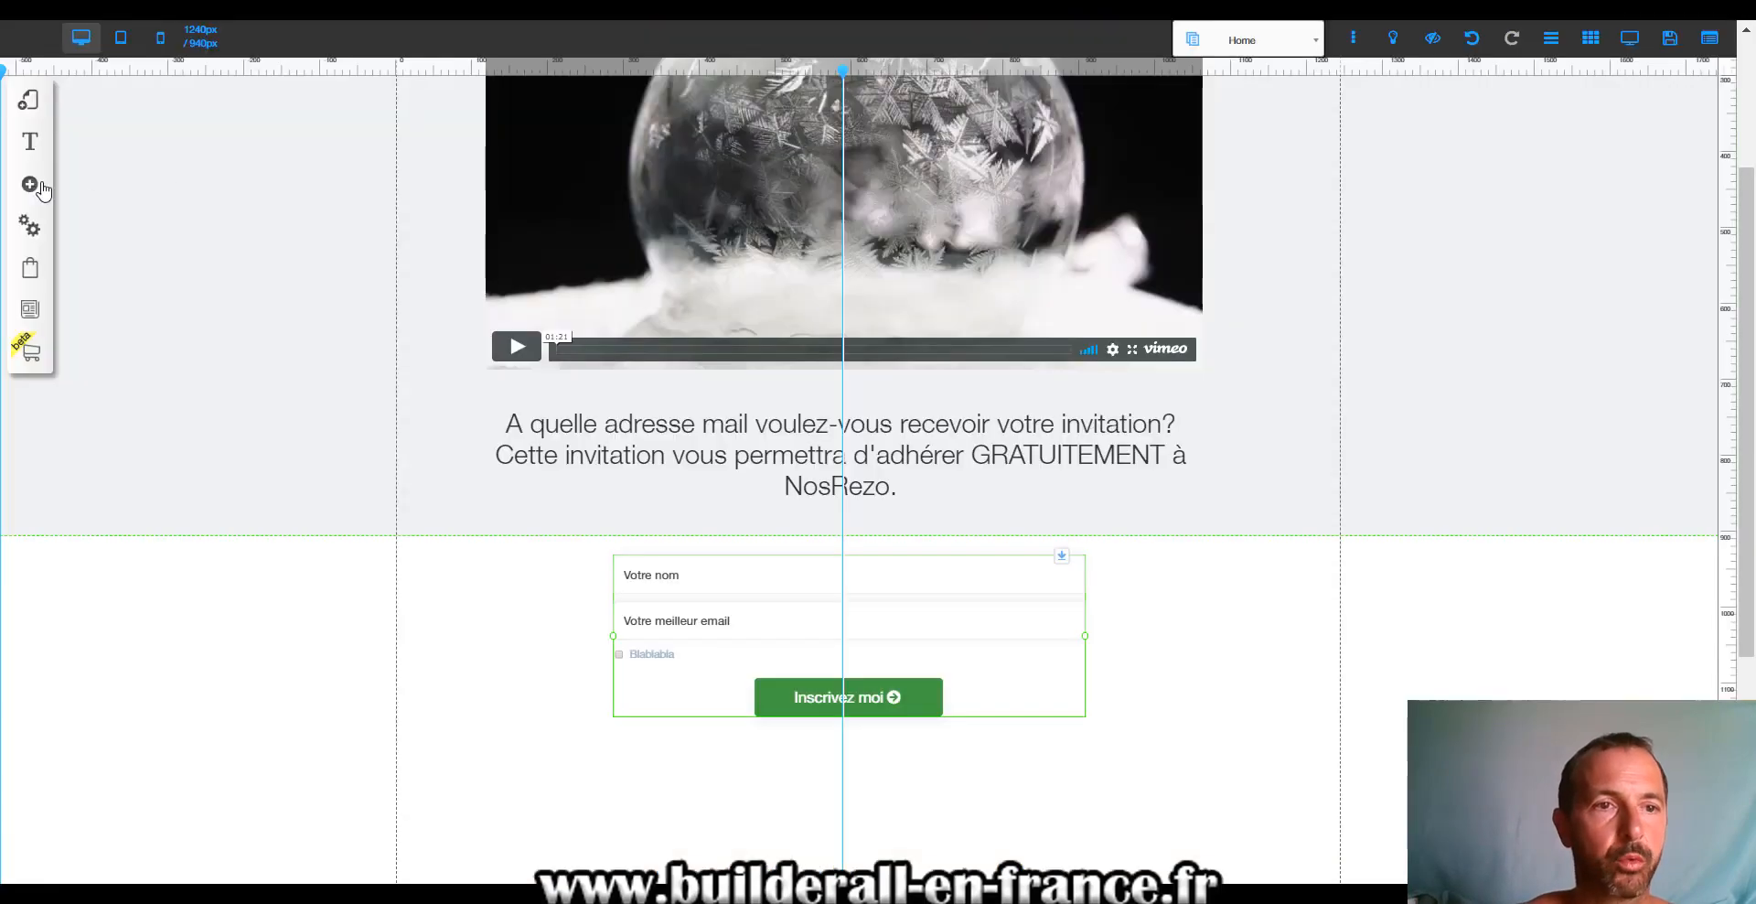
click(30, 184)
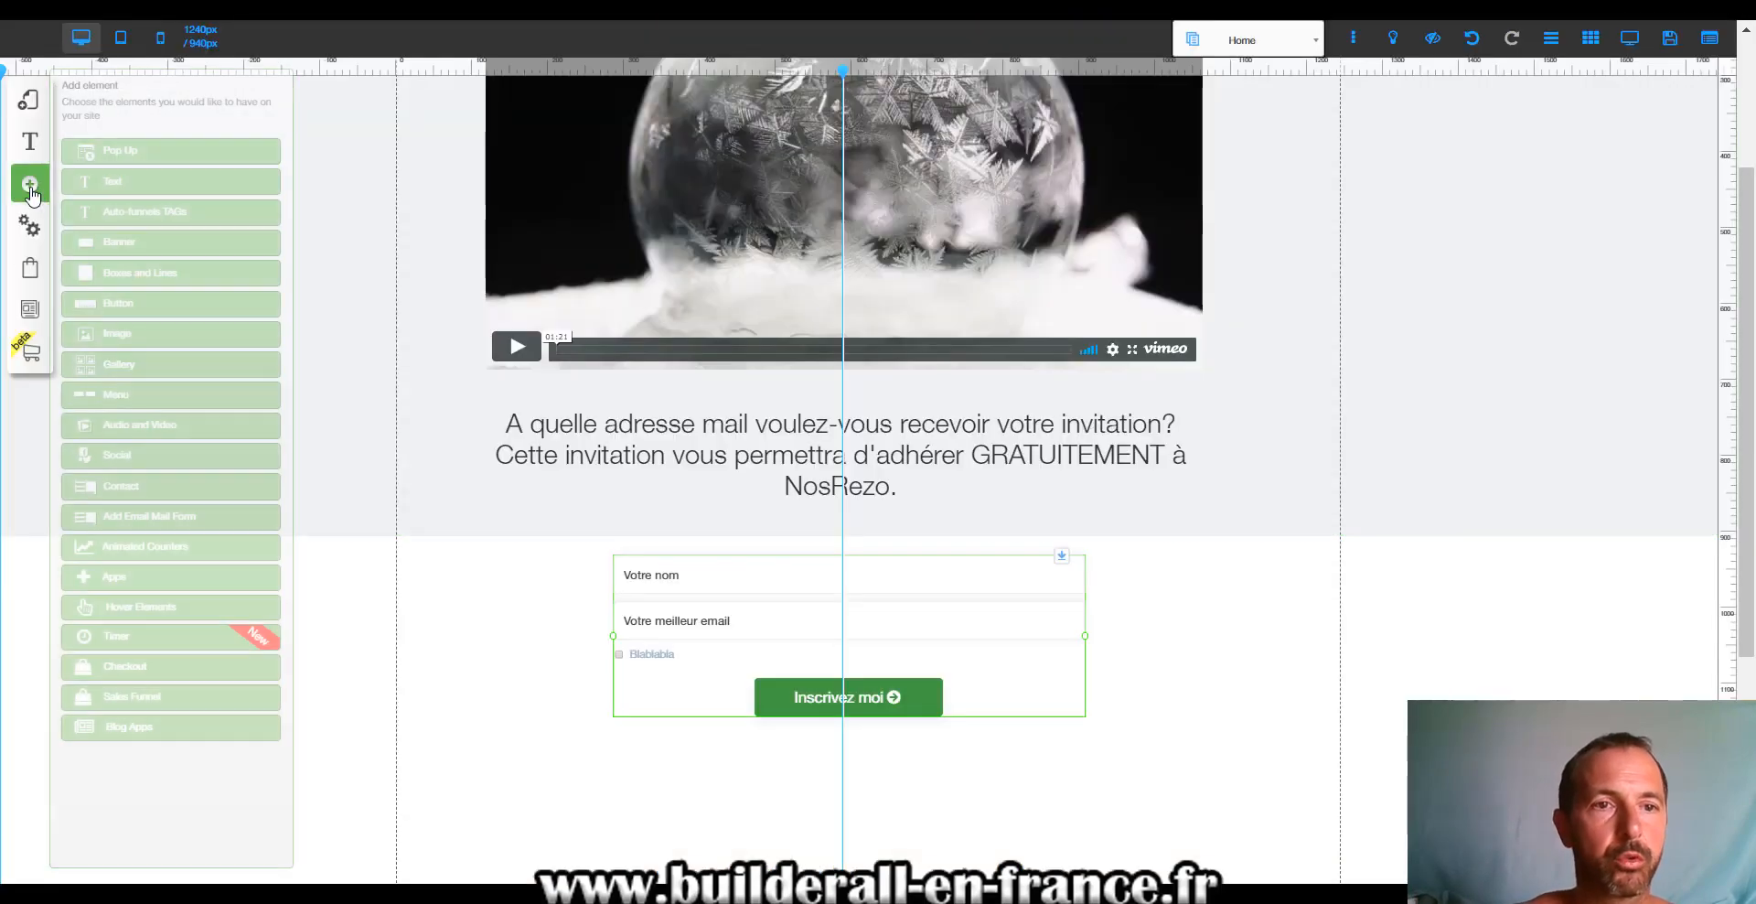
click(224, 243)
click(139, 364)
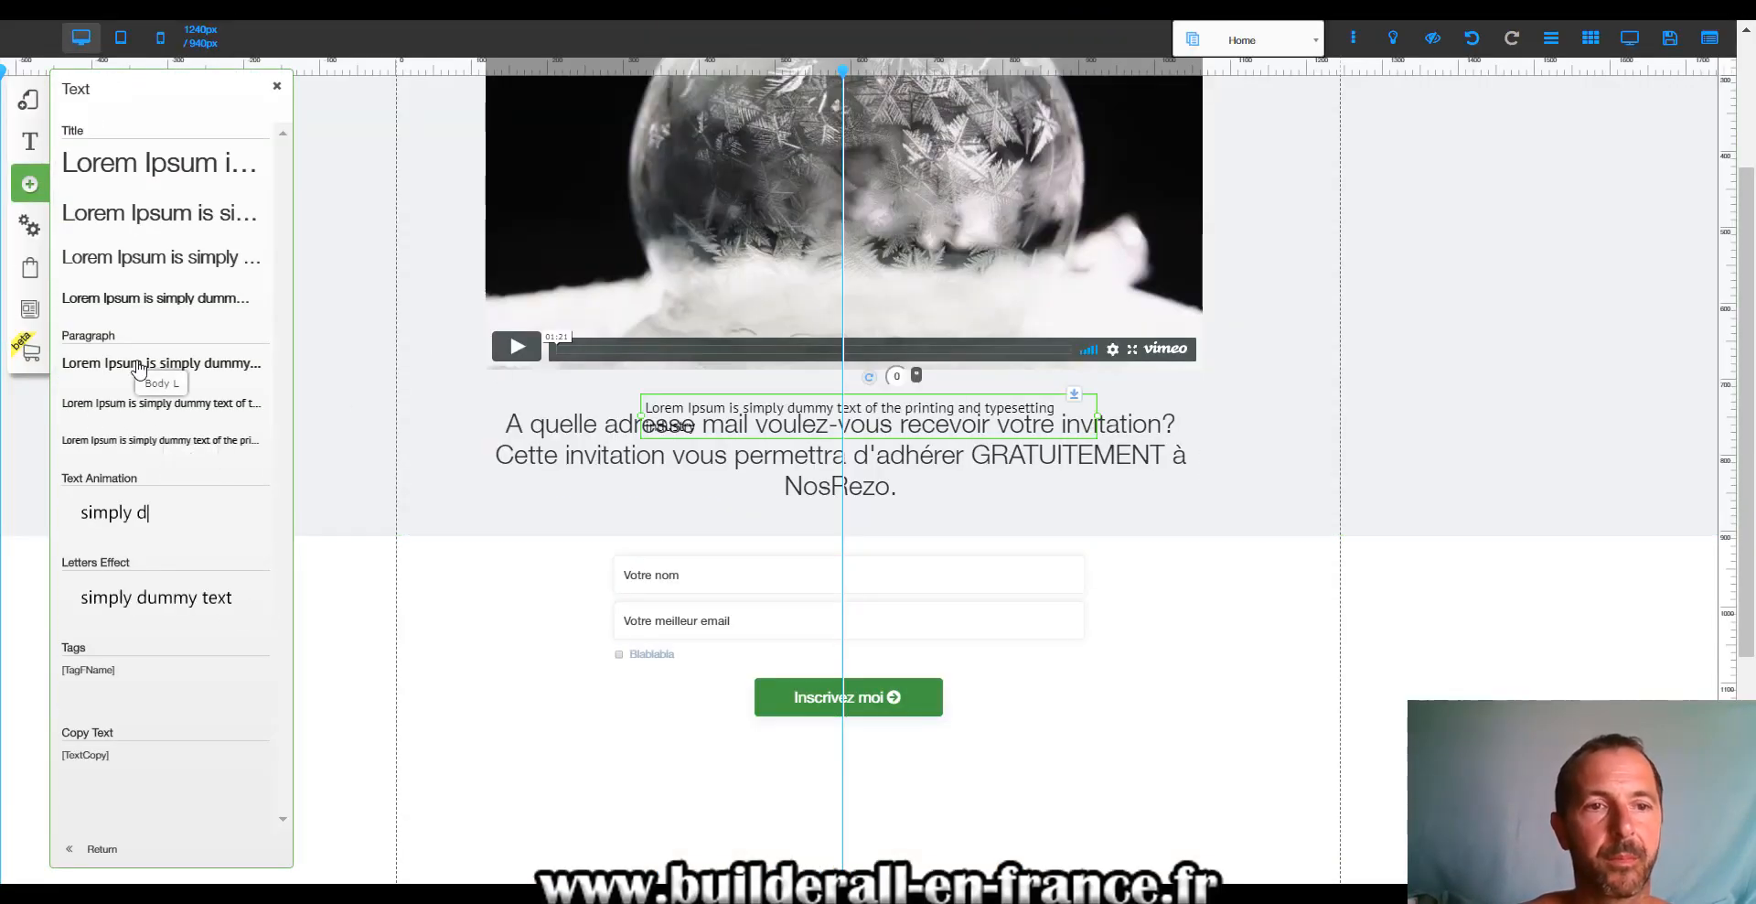
drag(842, 414, 828, 792)
double_click(828, 792)
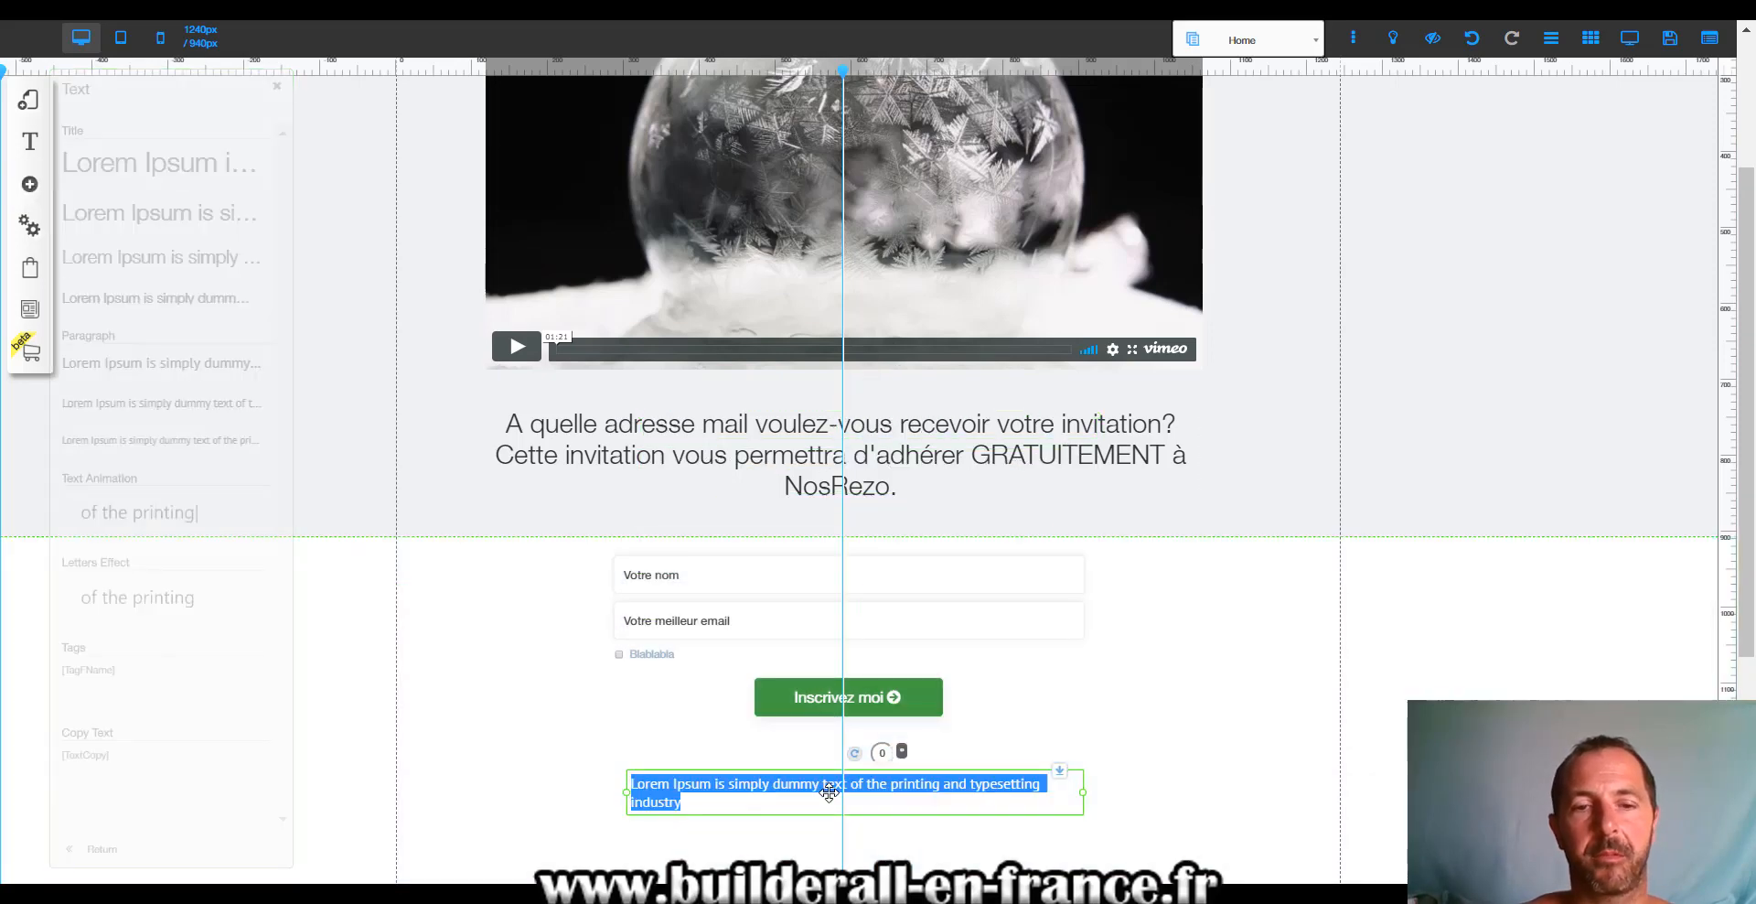
key(ctrl+a)
key(ctrl+v)
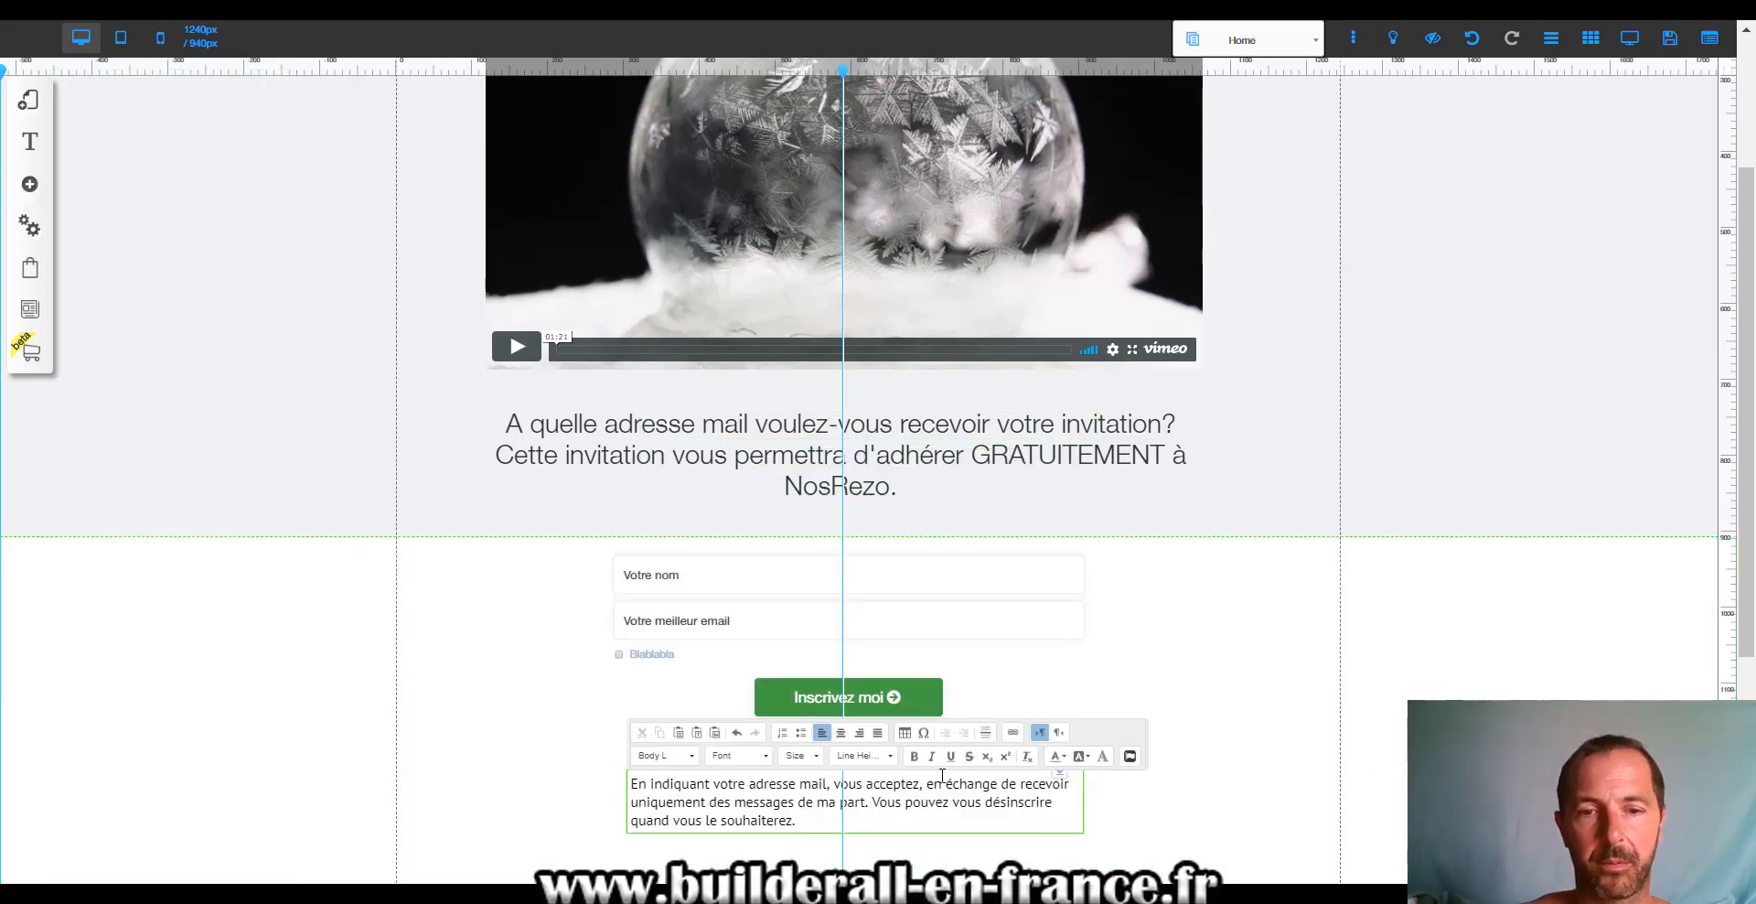
Step: Centre-align the consent paragraph and widen its text box so the text fits on two lines
key(ctrl+a)
click(840, 732)
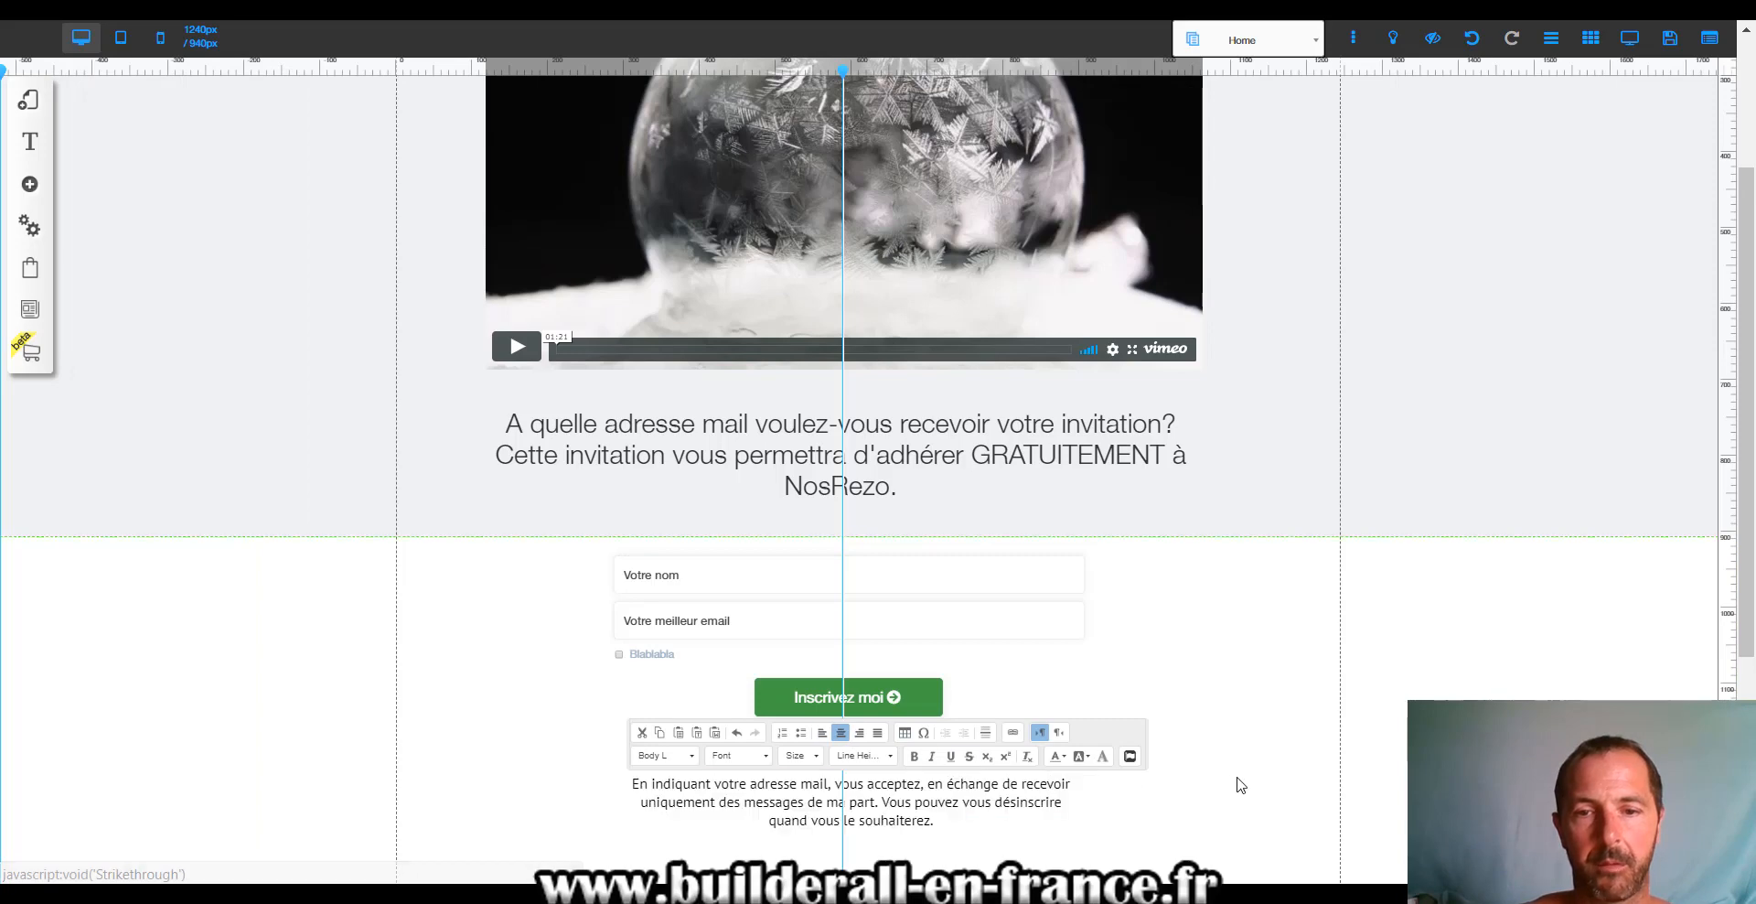
click(1240, 785)
drag(1084, 805, 1046, 774)
Step: Delete the "Confirmed: Your Full Name Here" panel and shorten the form panel to just below the consent text
scroll(1632, 657, down, 4)
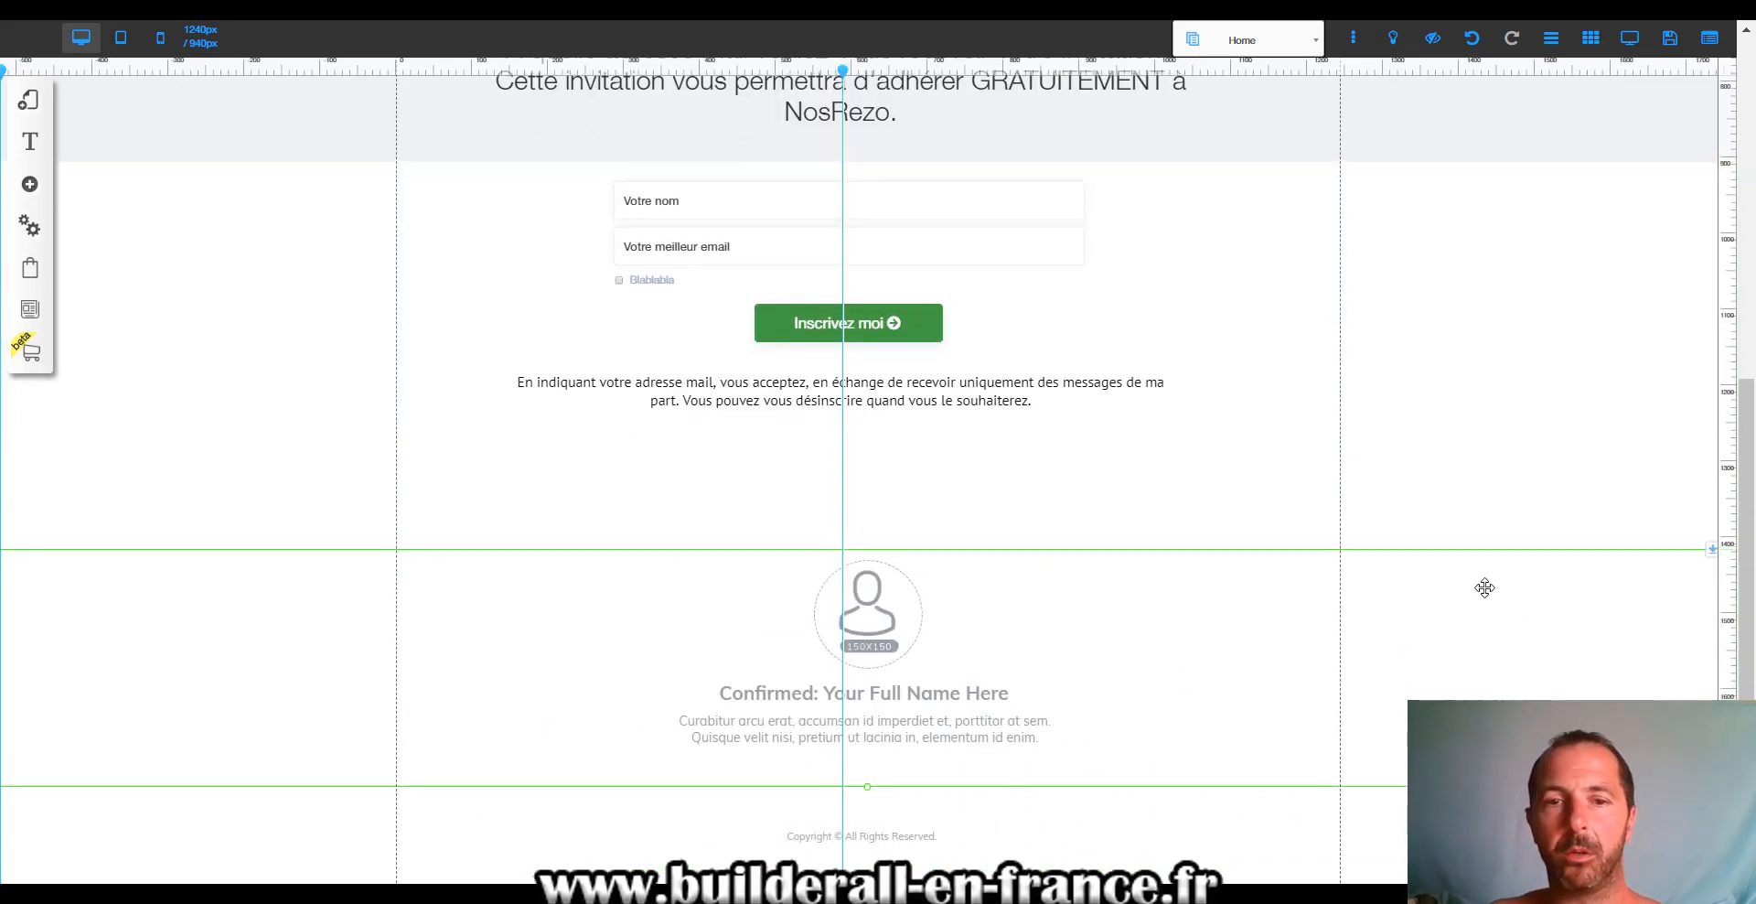
key(Delete)
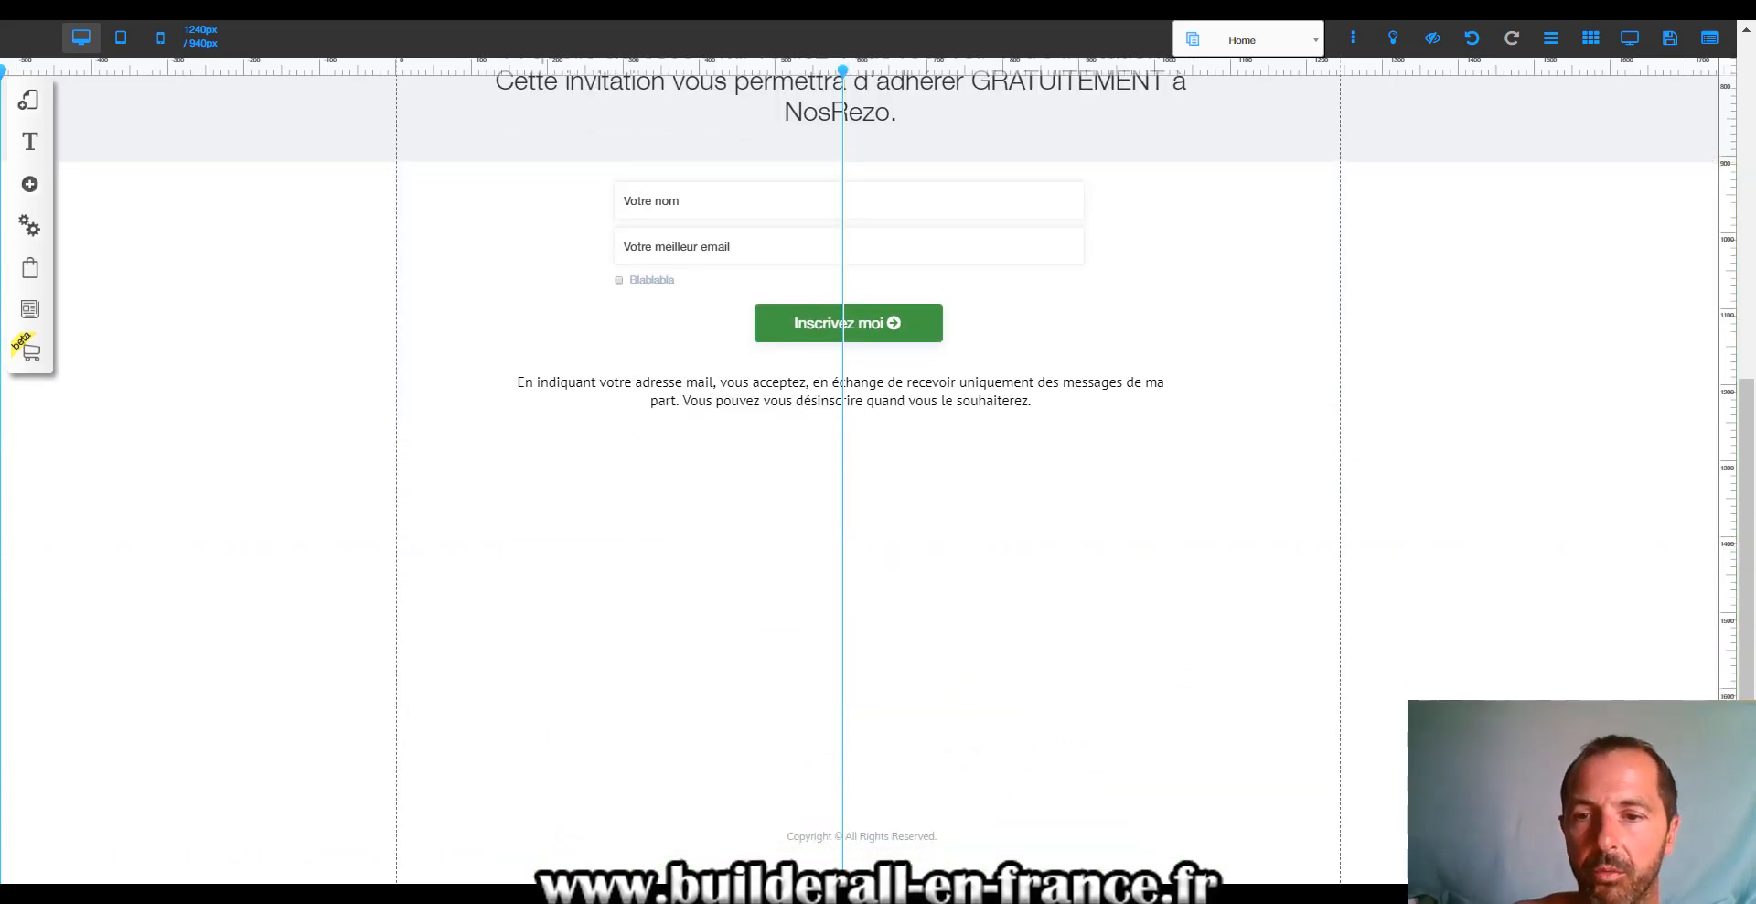
click(1284, 246)
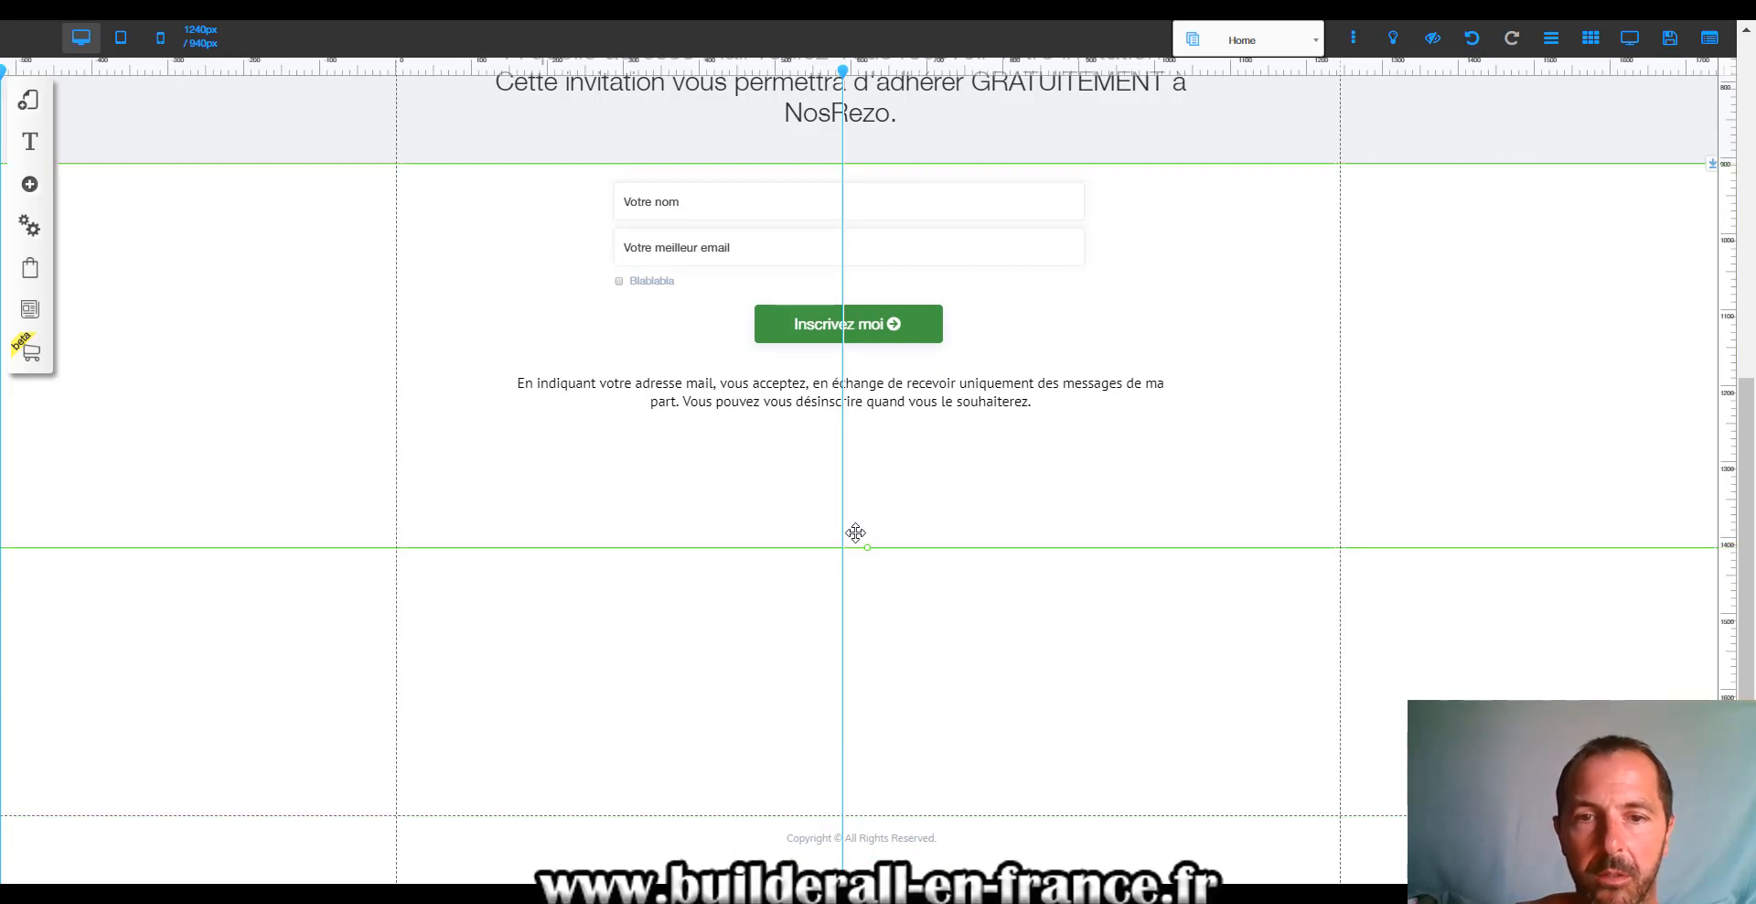
drag(867, 550, 867, 430)
Step: Align the vertical guide with the page centre and close the empty space between the consent text and the footer
drag(842, 71, 866, 70)
click(1128, 786)
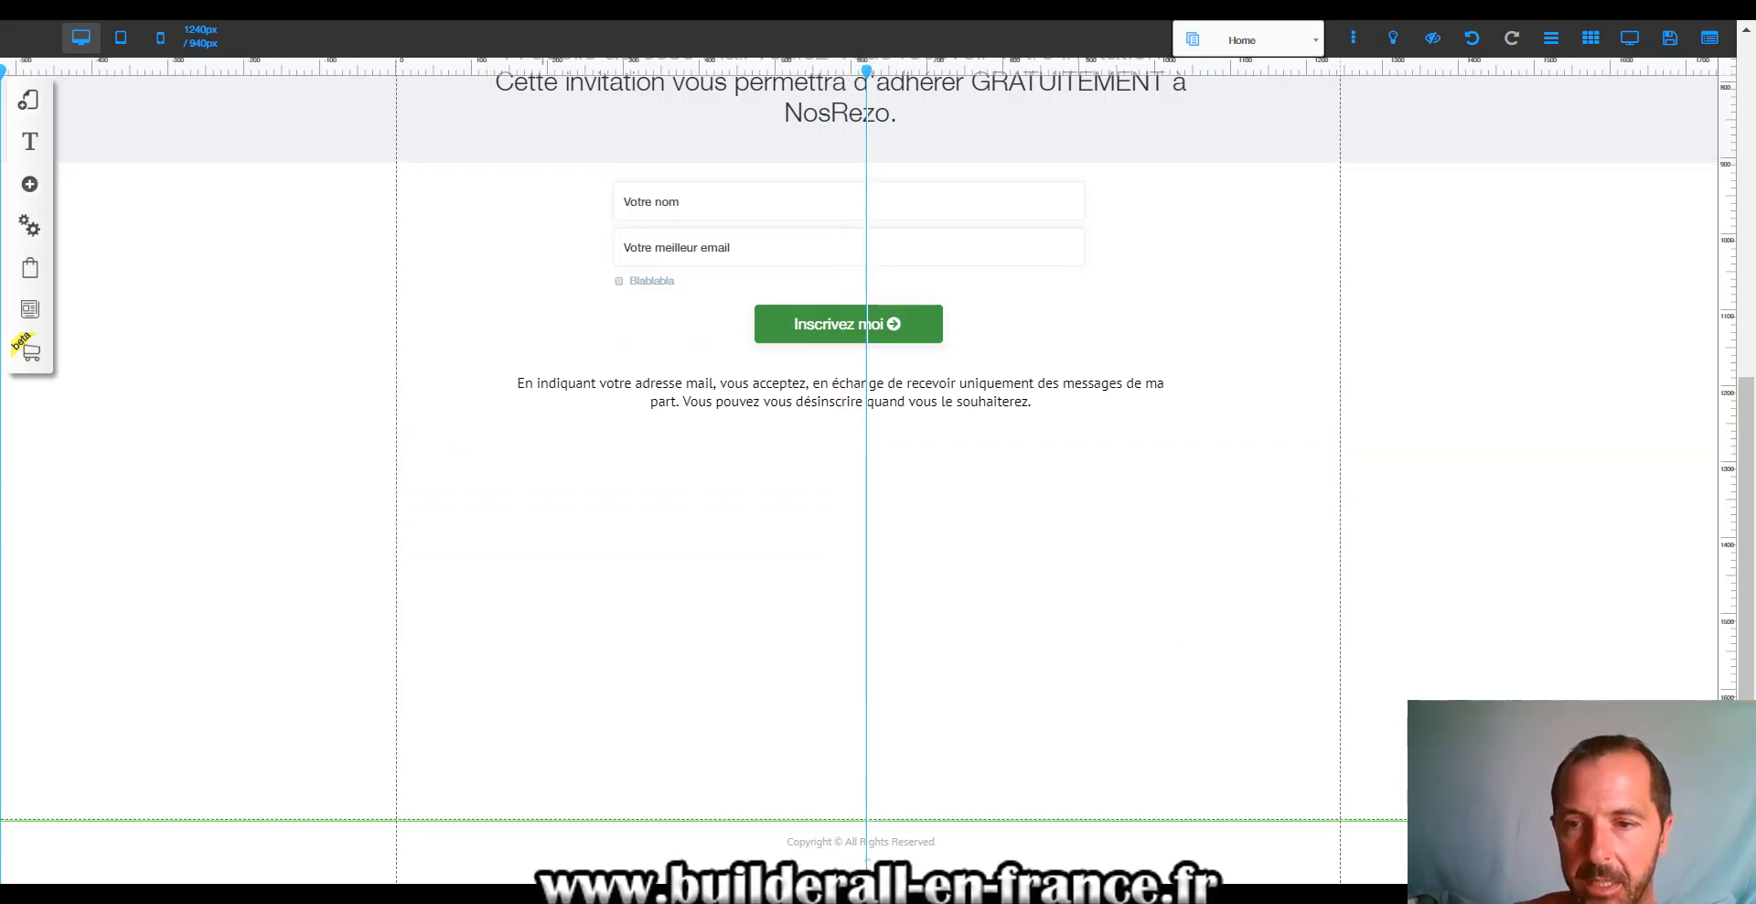
scroll(1533, 614, up, 4)
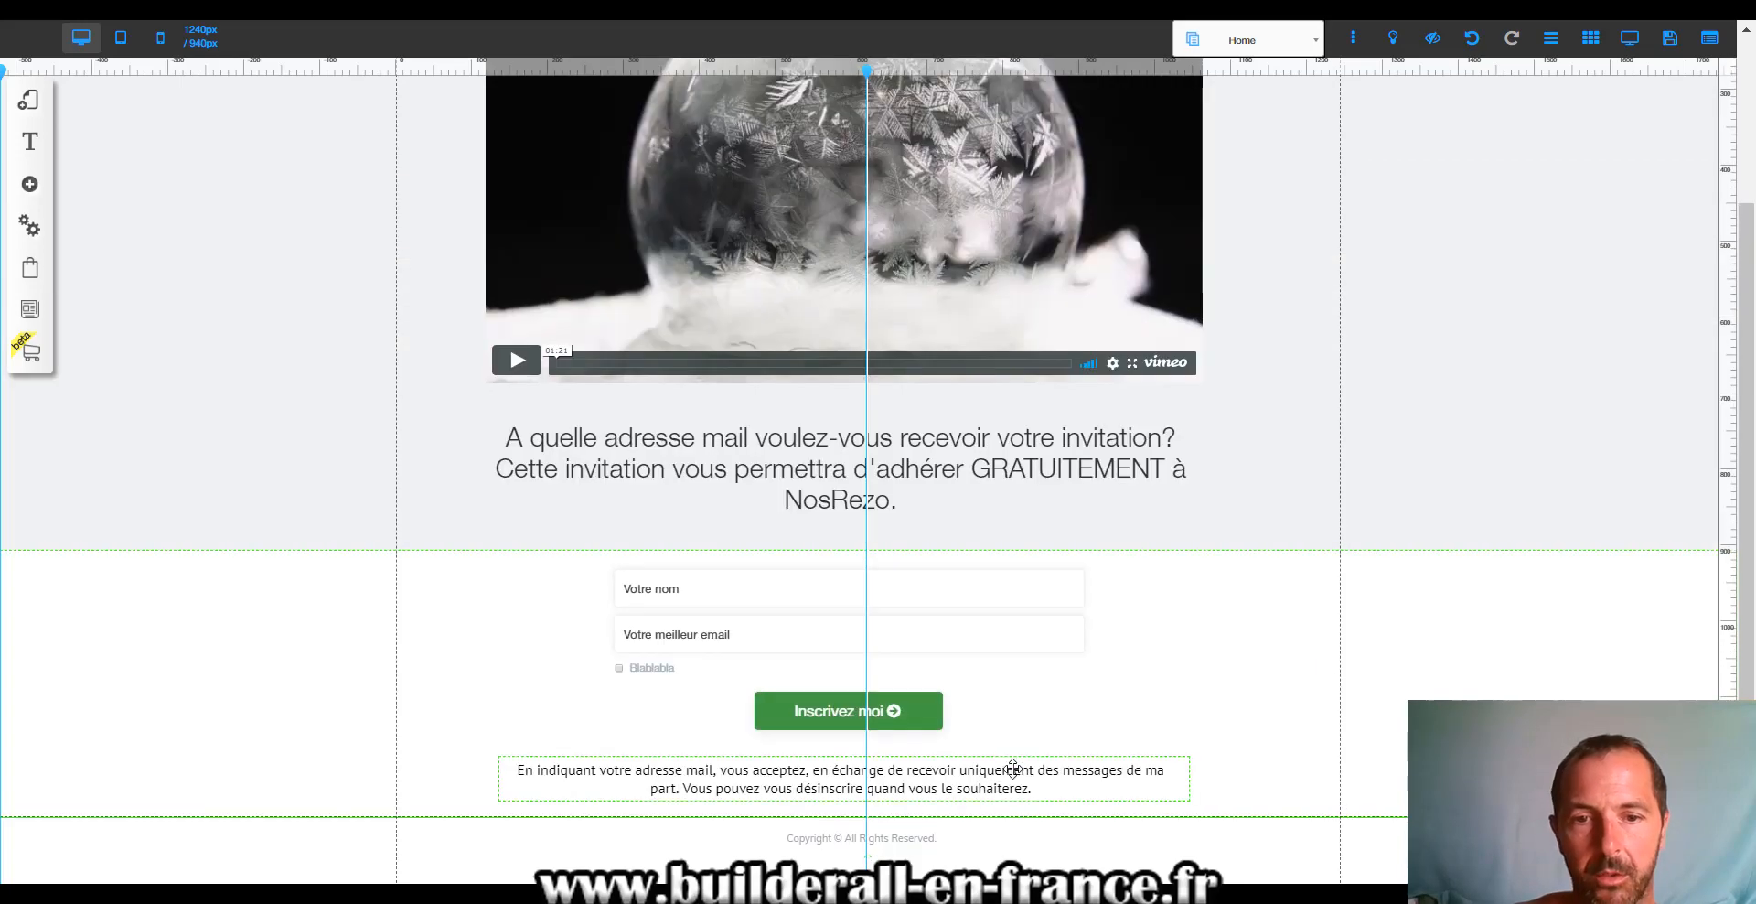
Step: Replace "All Rights Reserved" in the footer copyright line with the owner's first name and "Builderall"
click(907, 834)
double_click(907, 834)
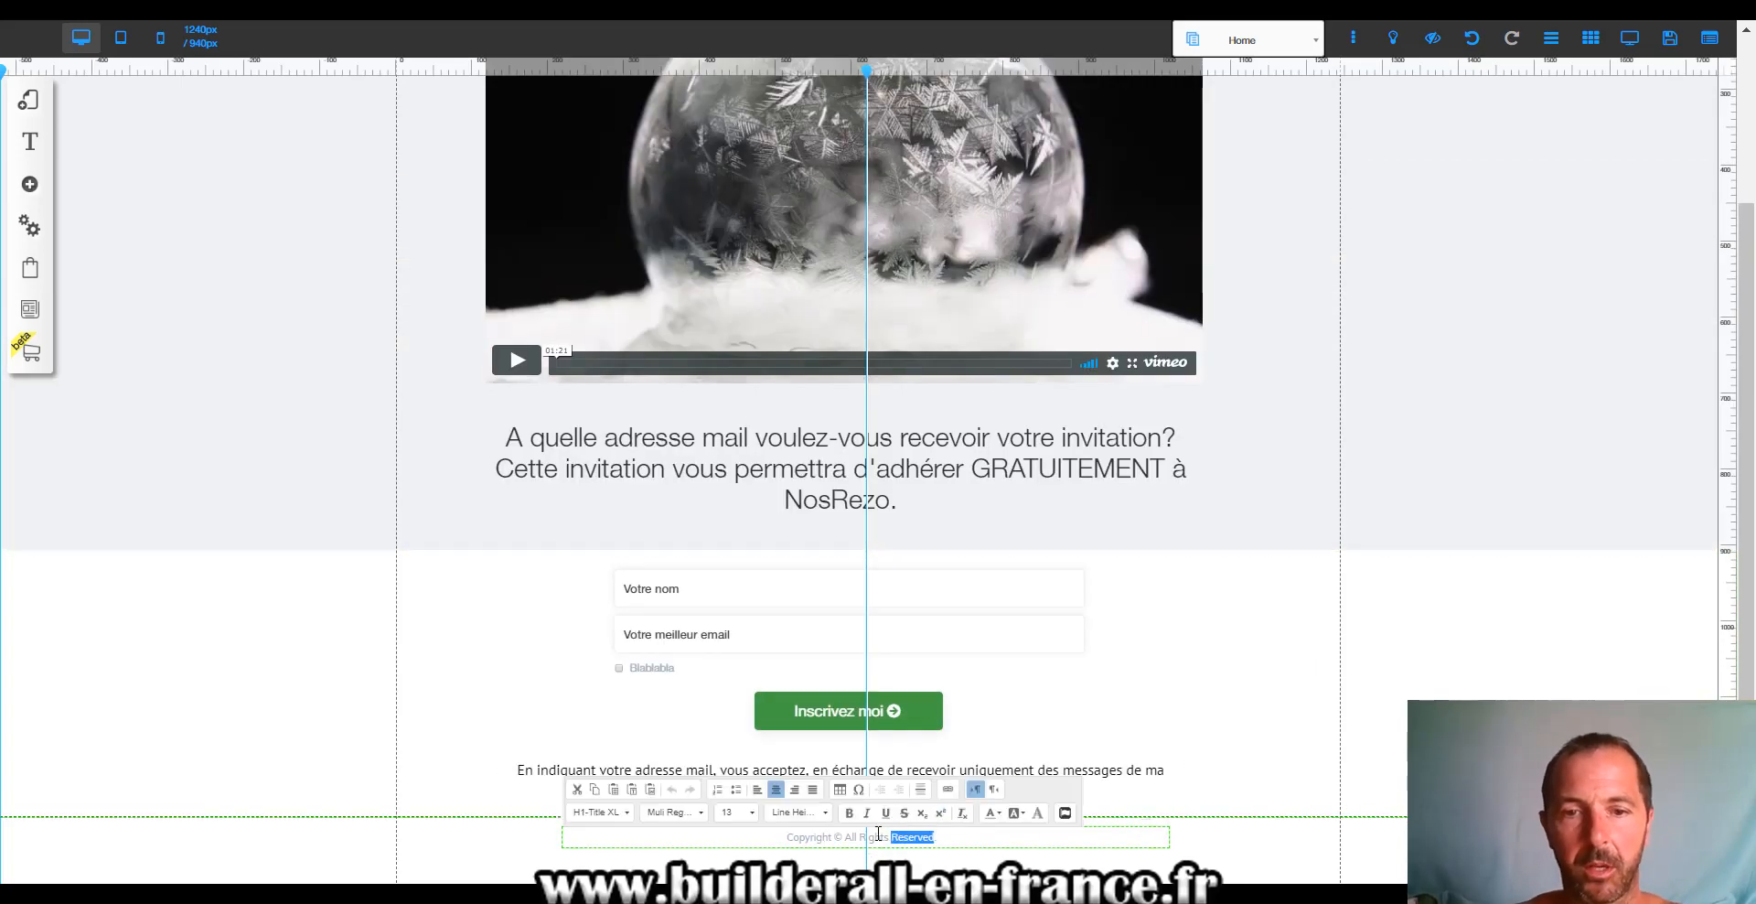
drag(853, 833, 1017, 834)
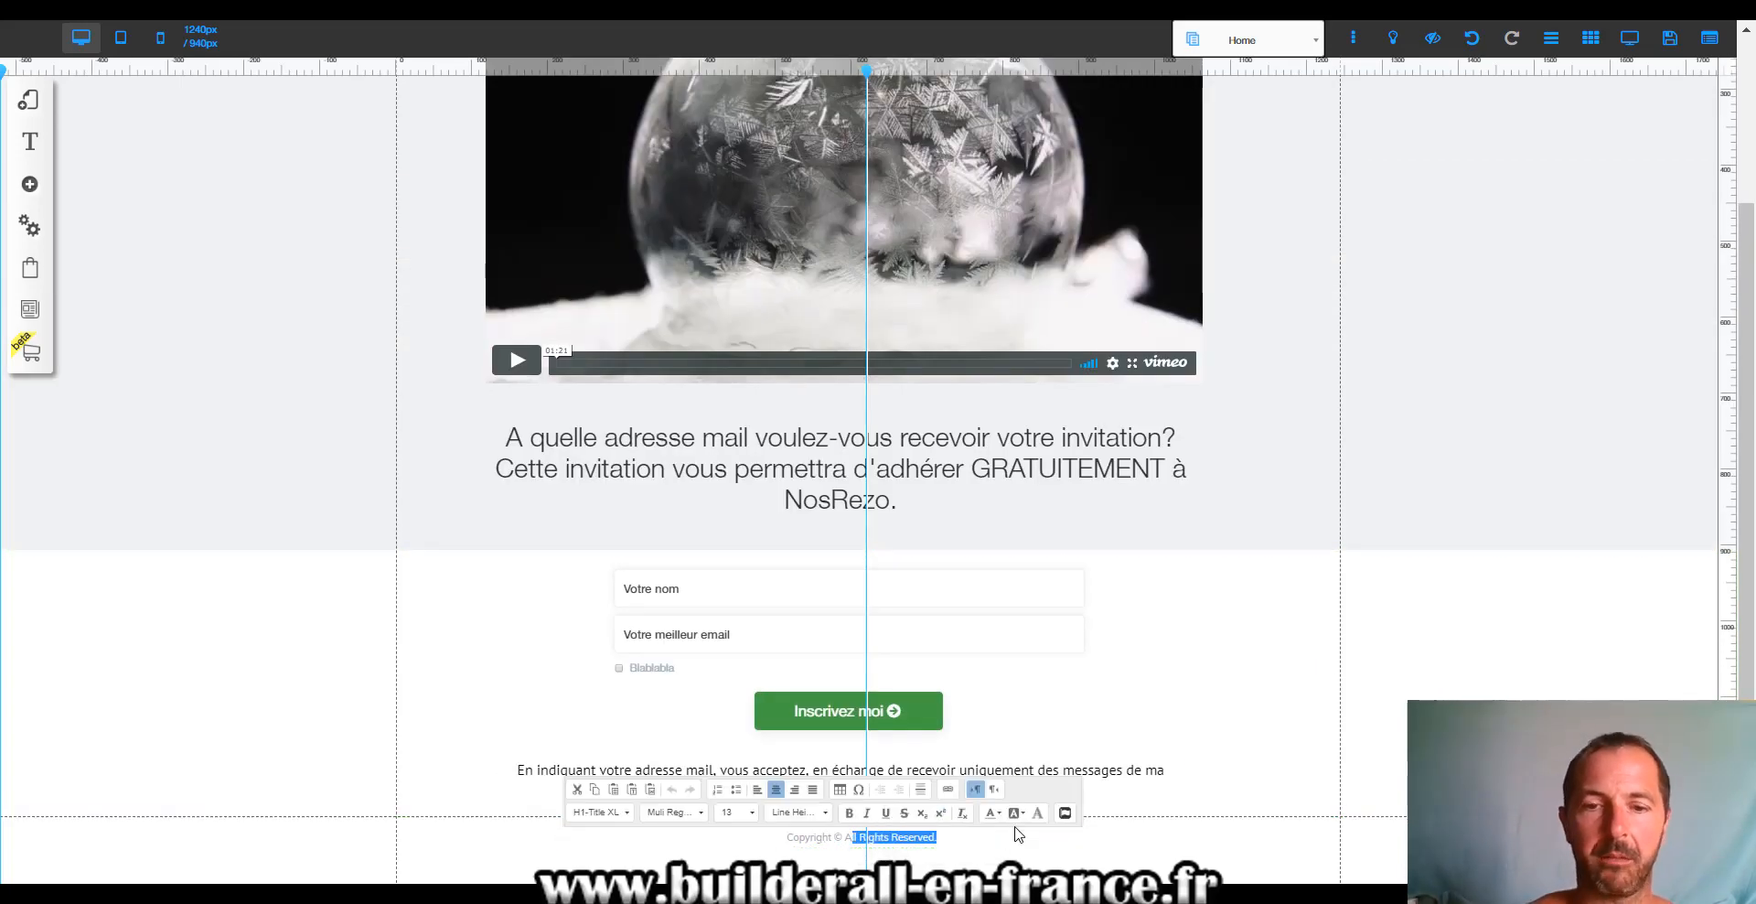
key(BackSpace)
key(BackSpace)
key(BackSpace)
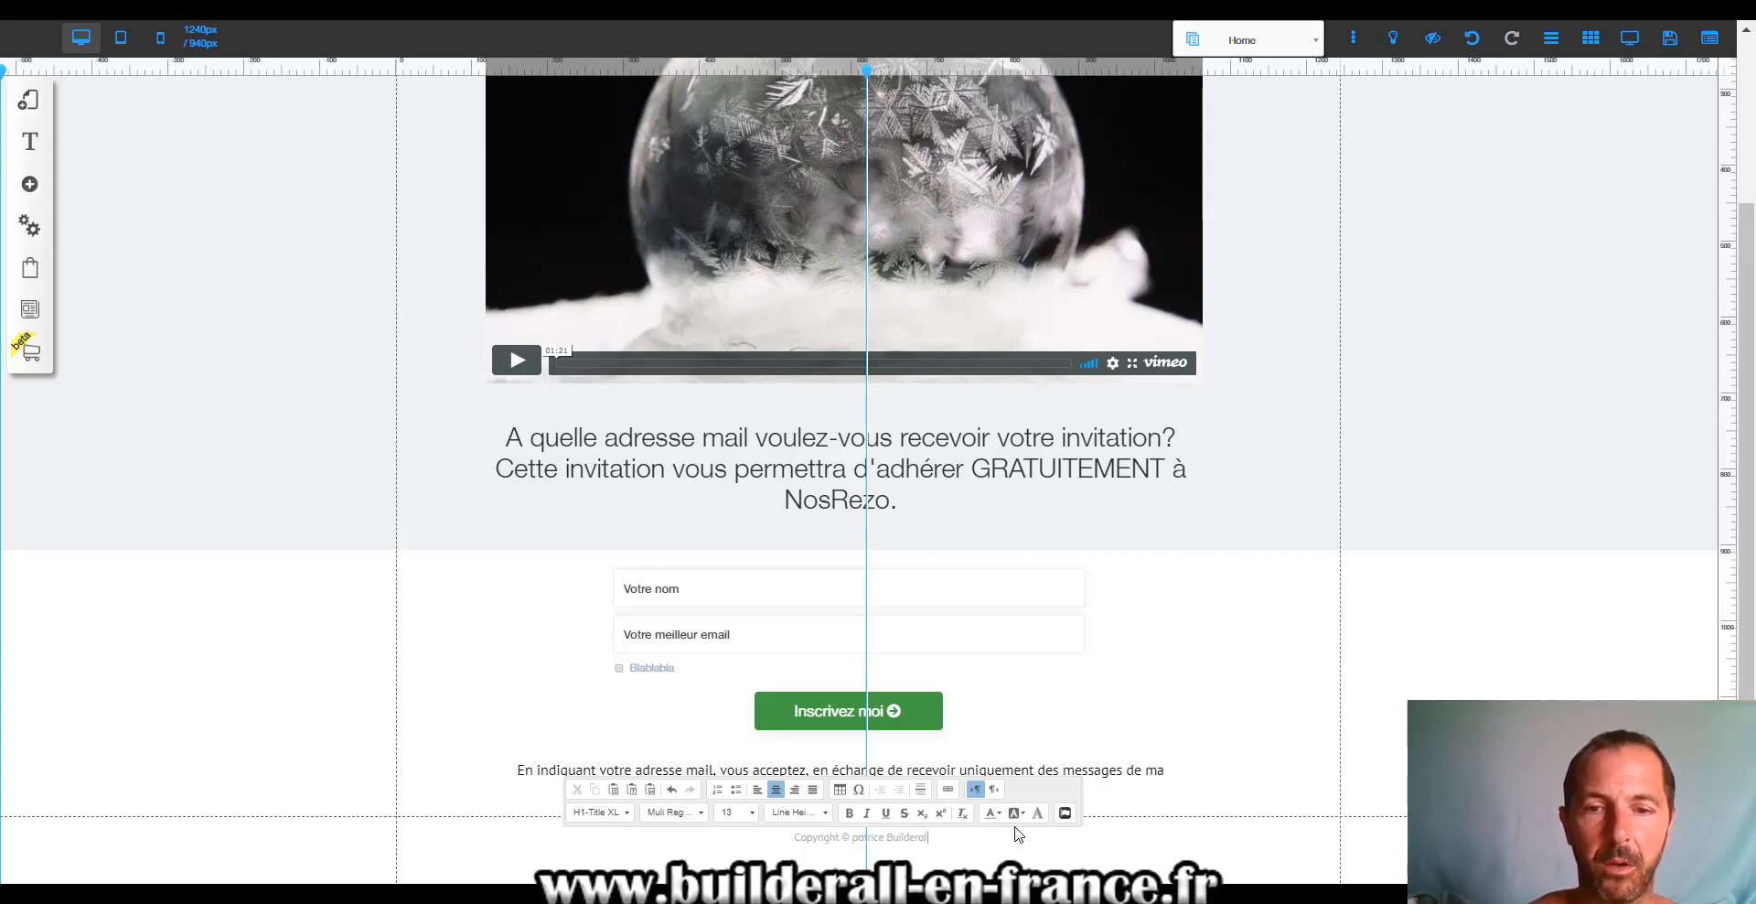
click(699, 752)
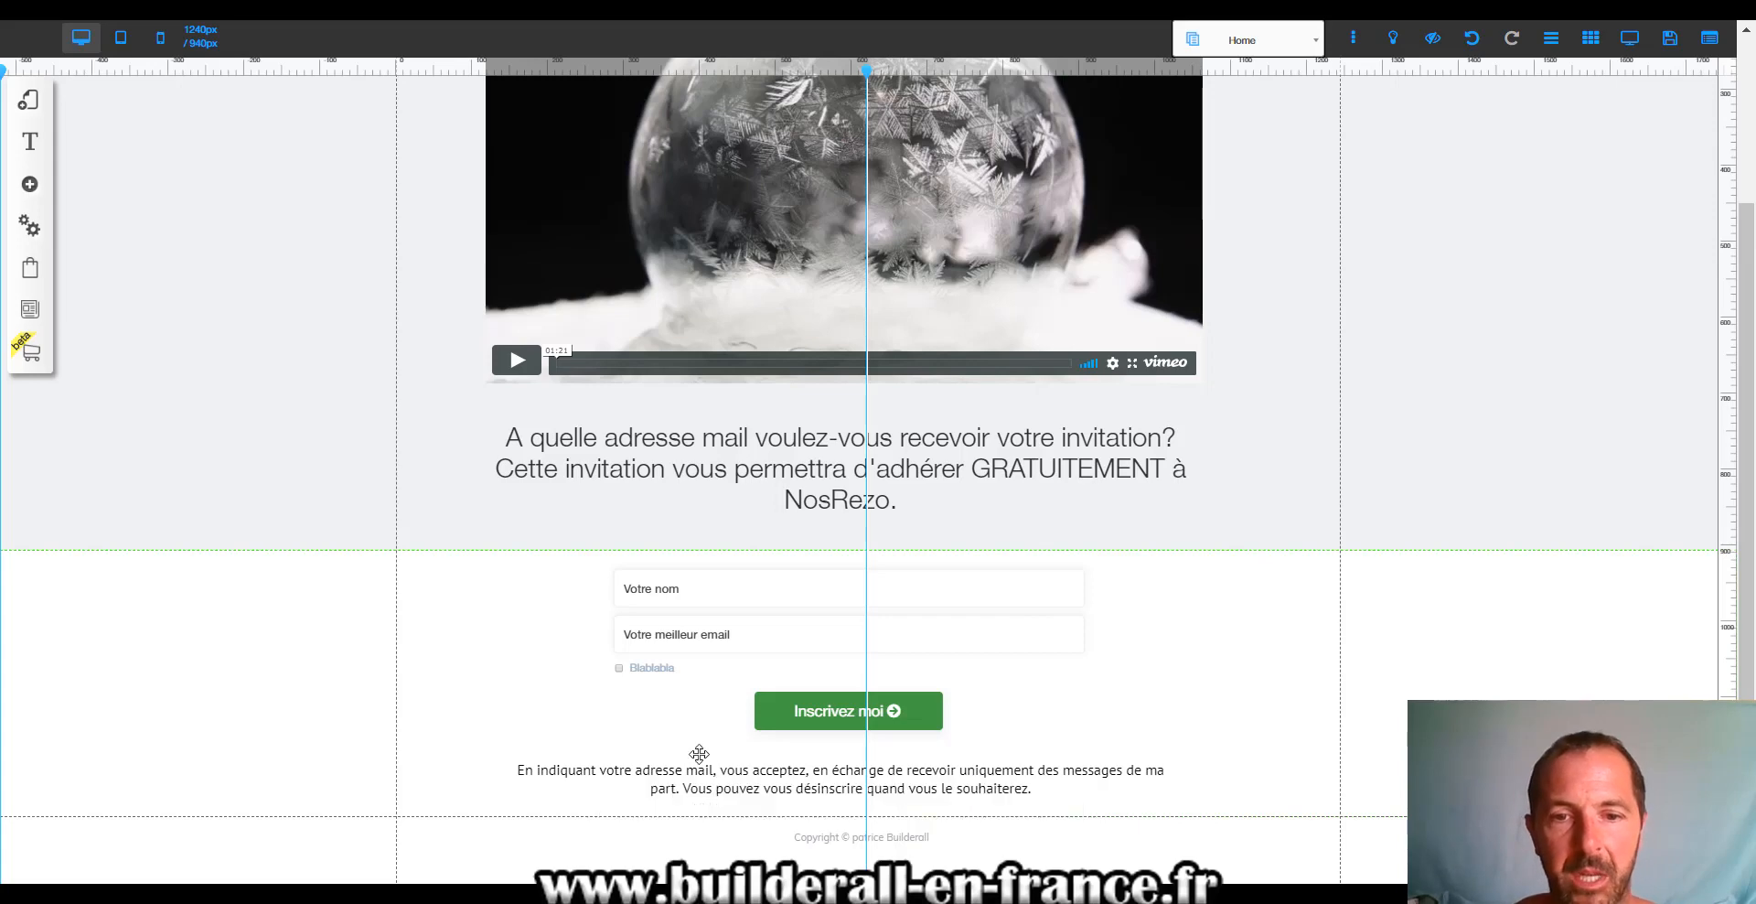
Step: Add a green rectangular box from the Simple Boxes to serve as the headline's background, as on the example page
scroll(1238, 610, up, 3)
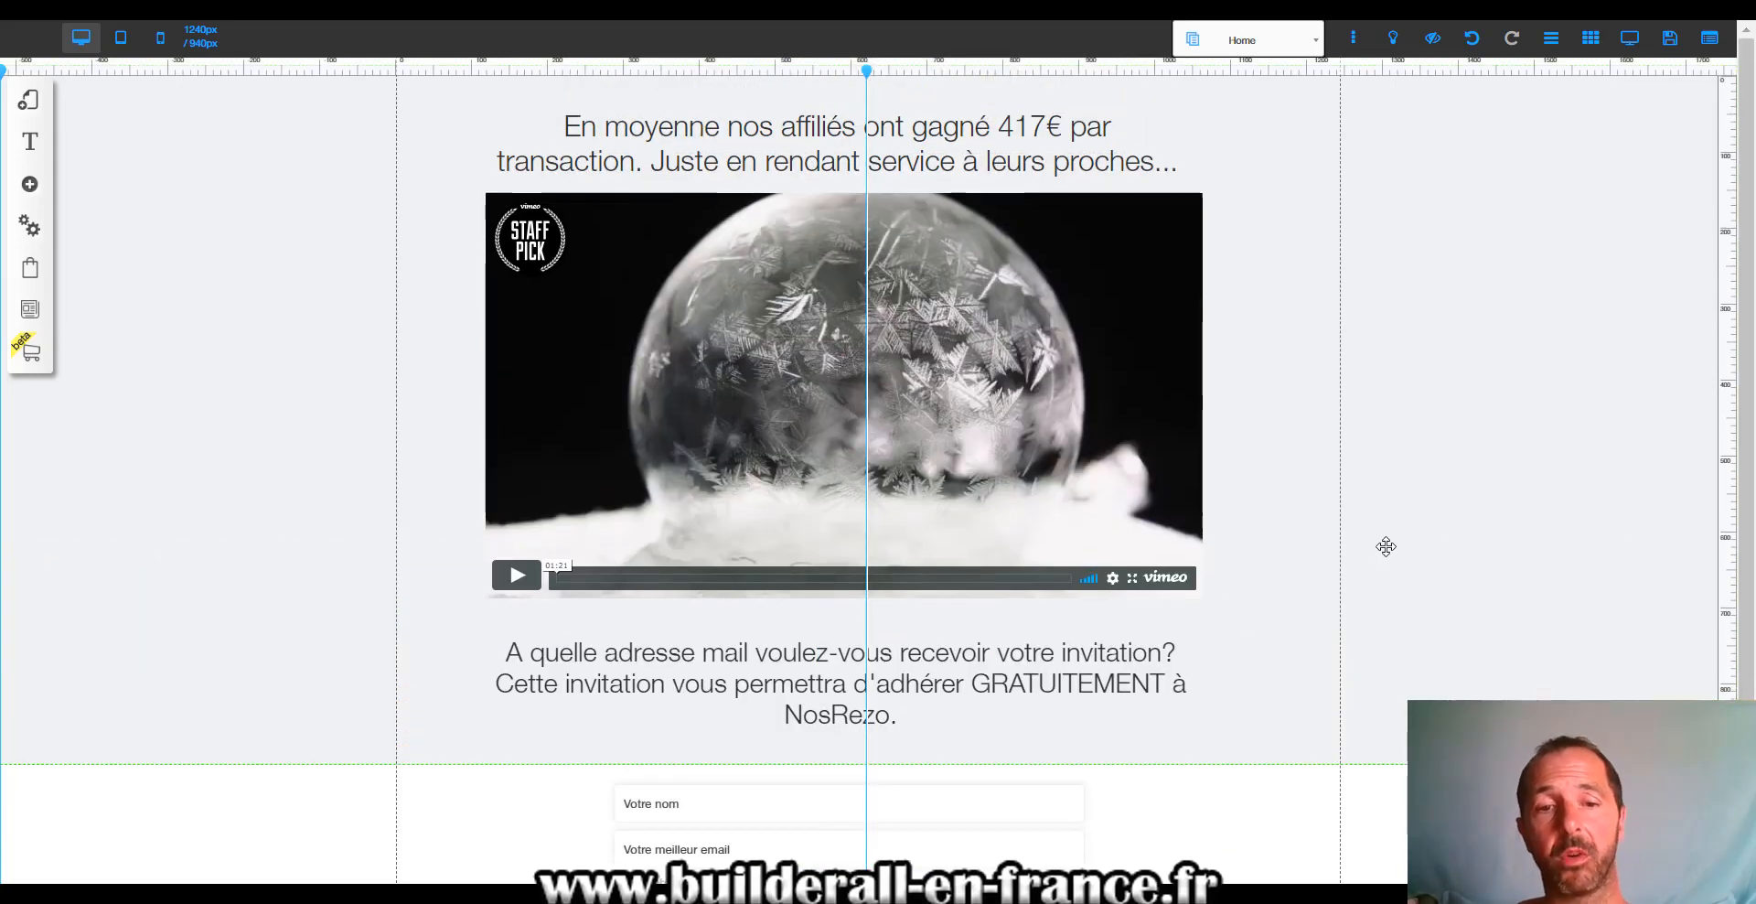
scroll(1386, 546, down, 3)
scroll(1338, 579, up, 1)
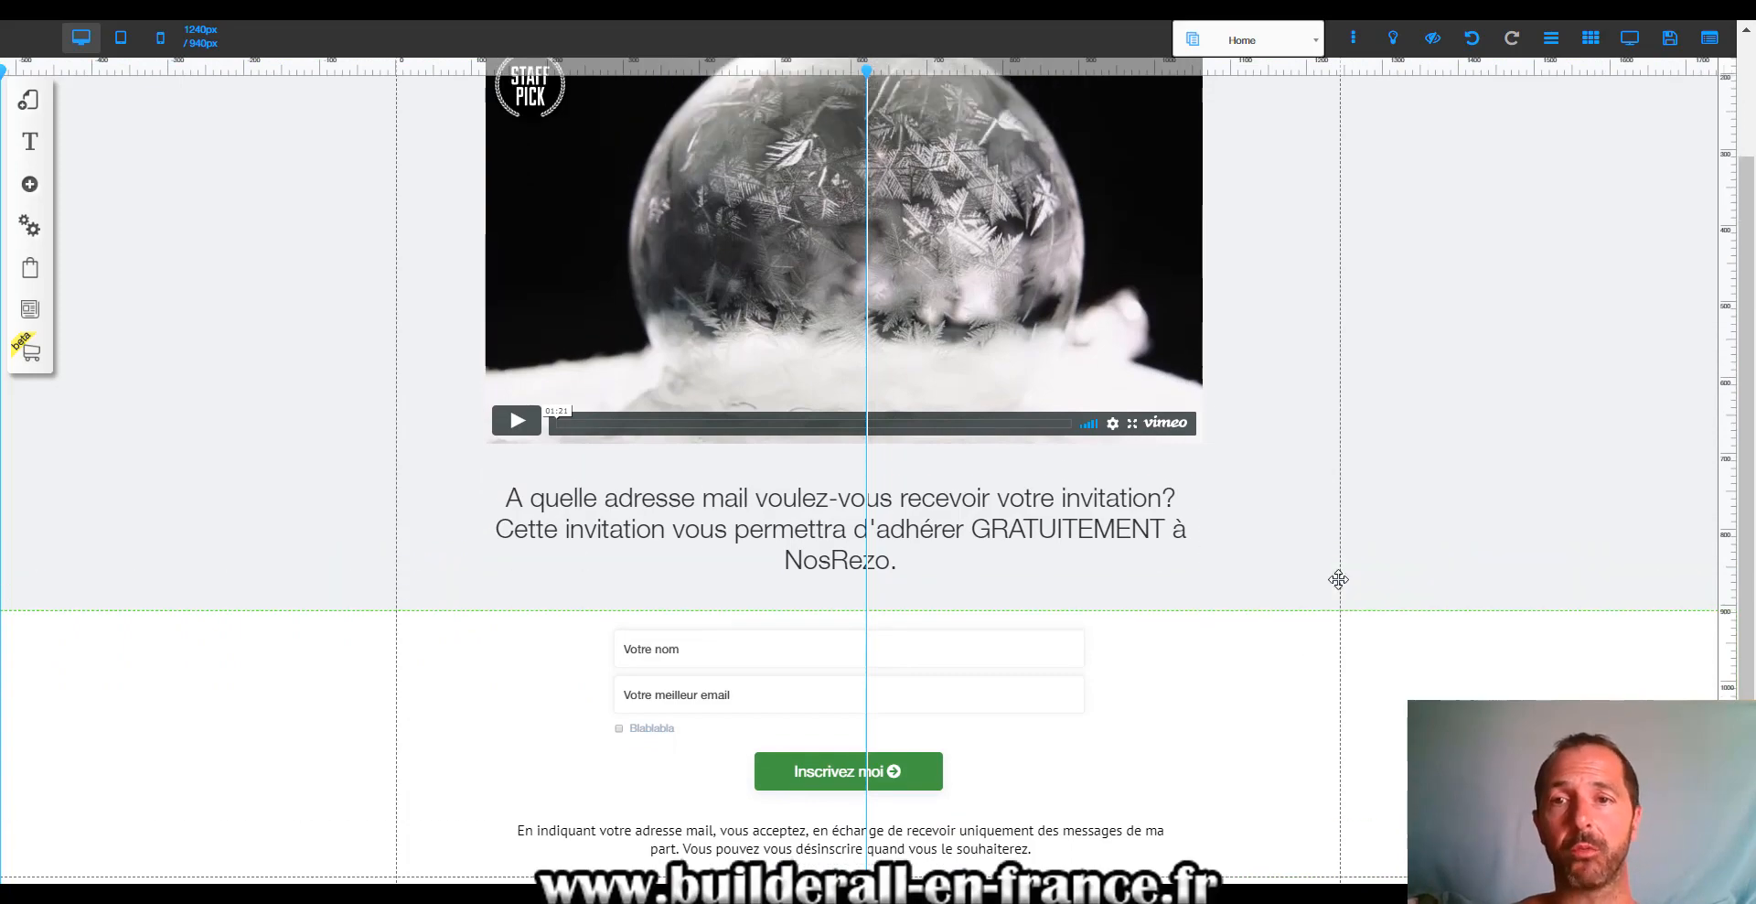
scroll(1338, 579, up, 2)
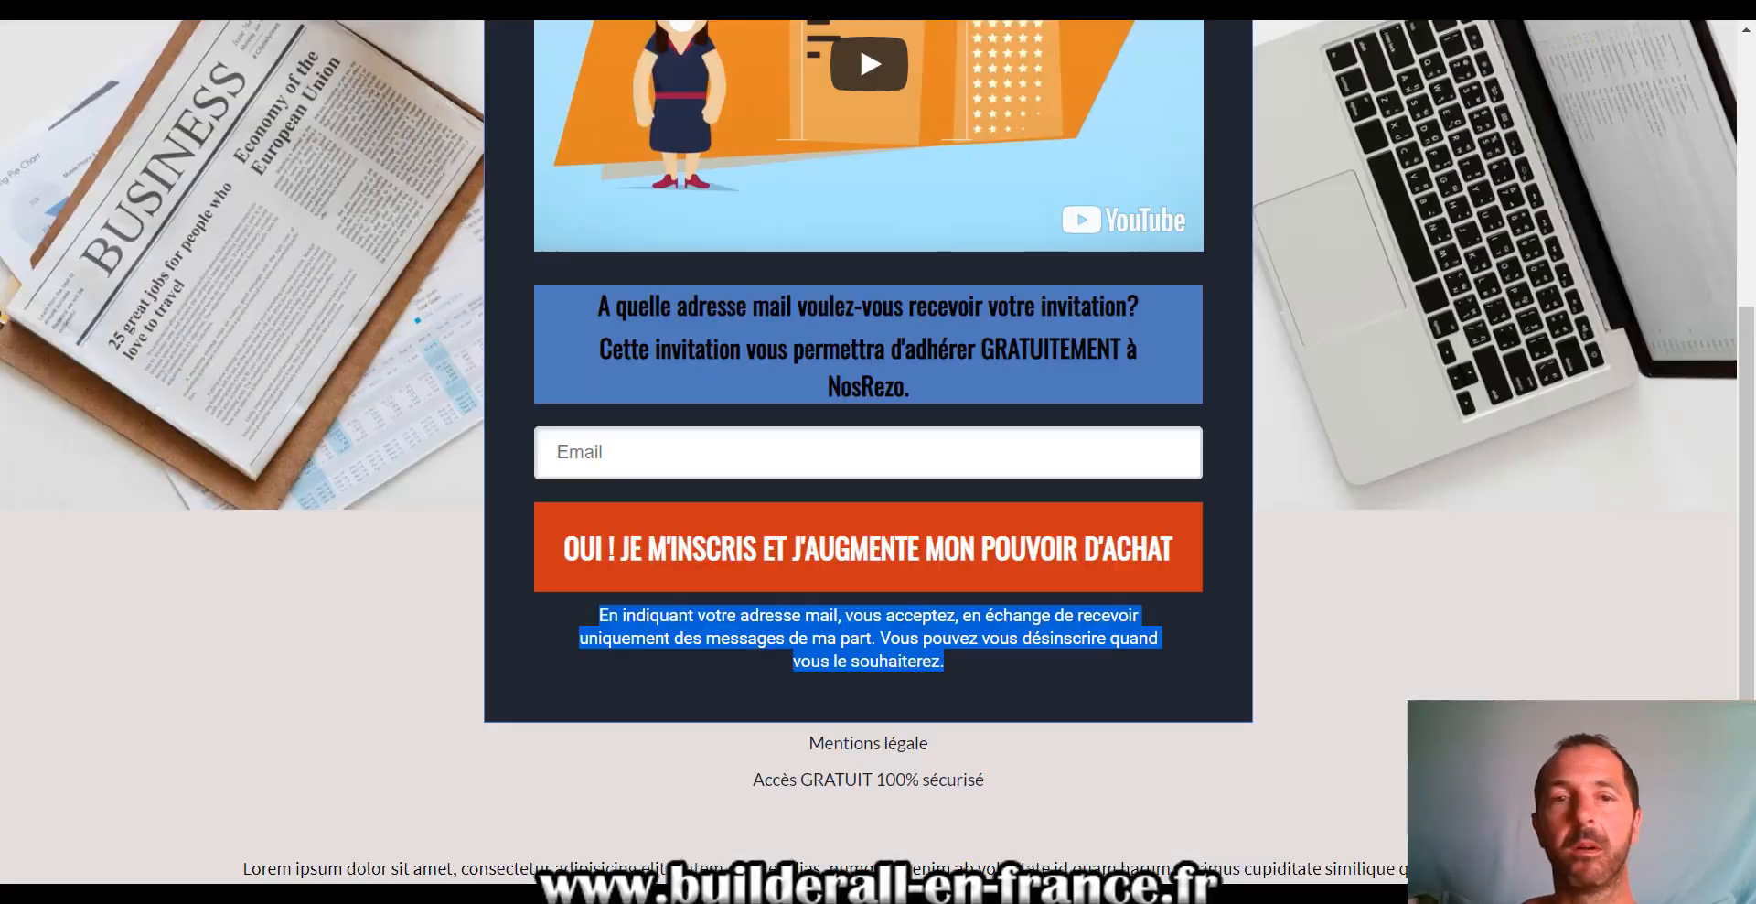
scroll(818, 430, up, 5)
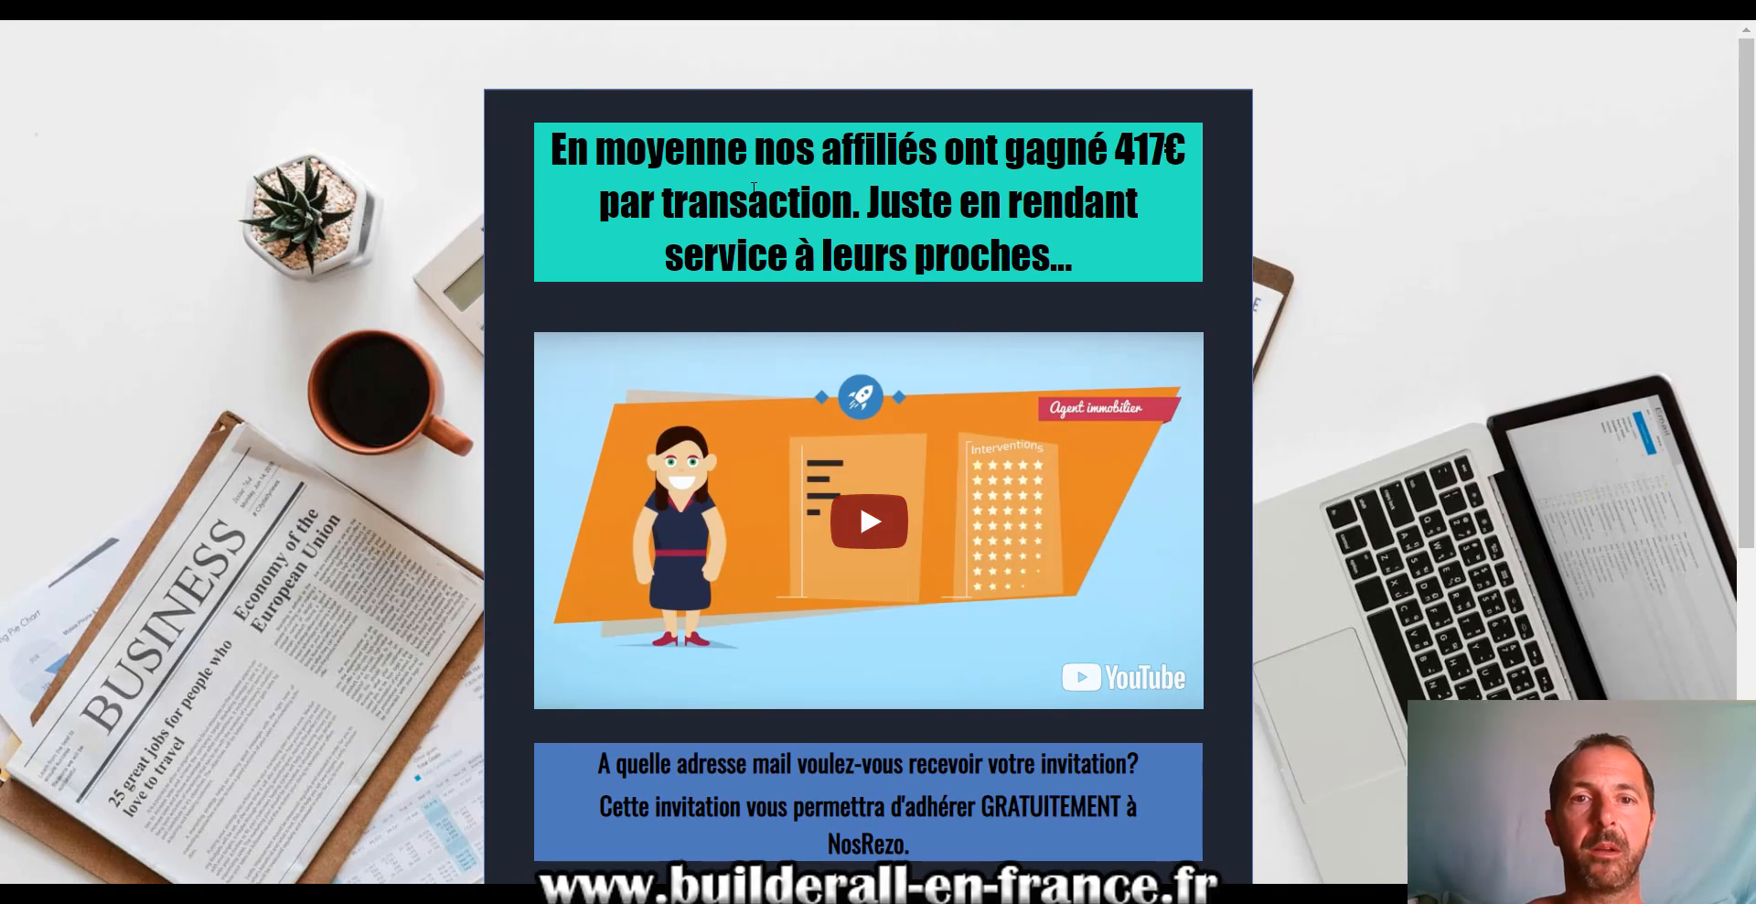
scroll(833, 663, down, 1)
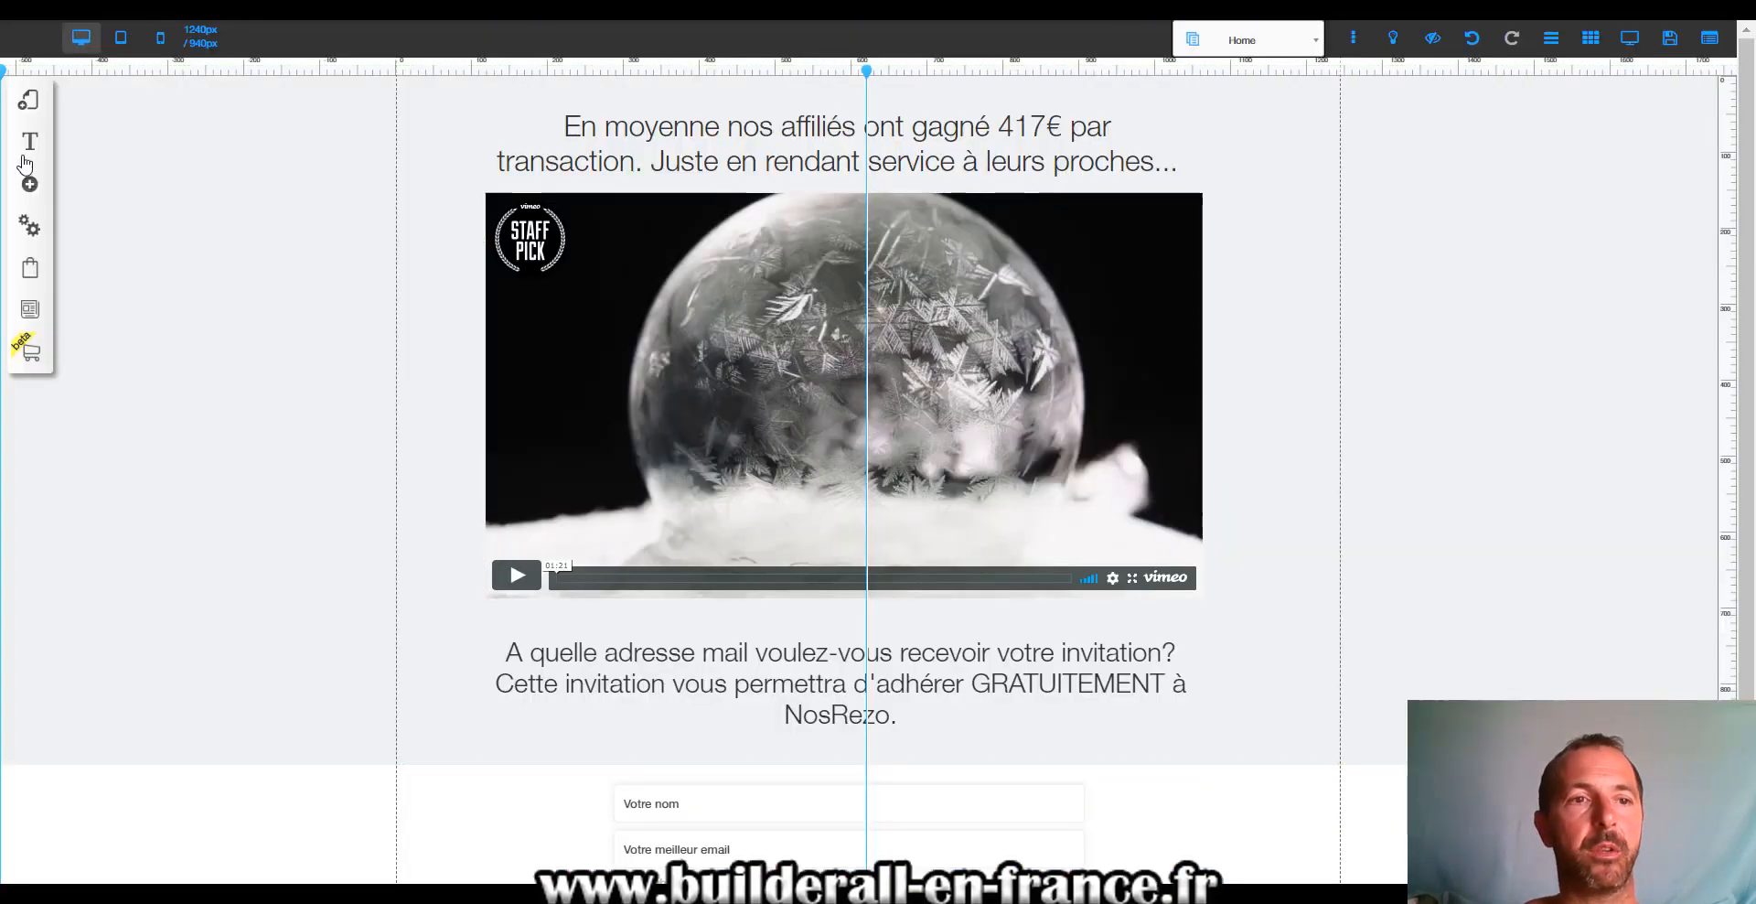
click(22, 188)
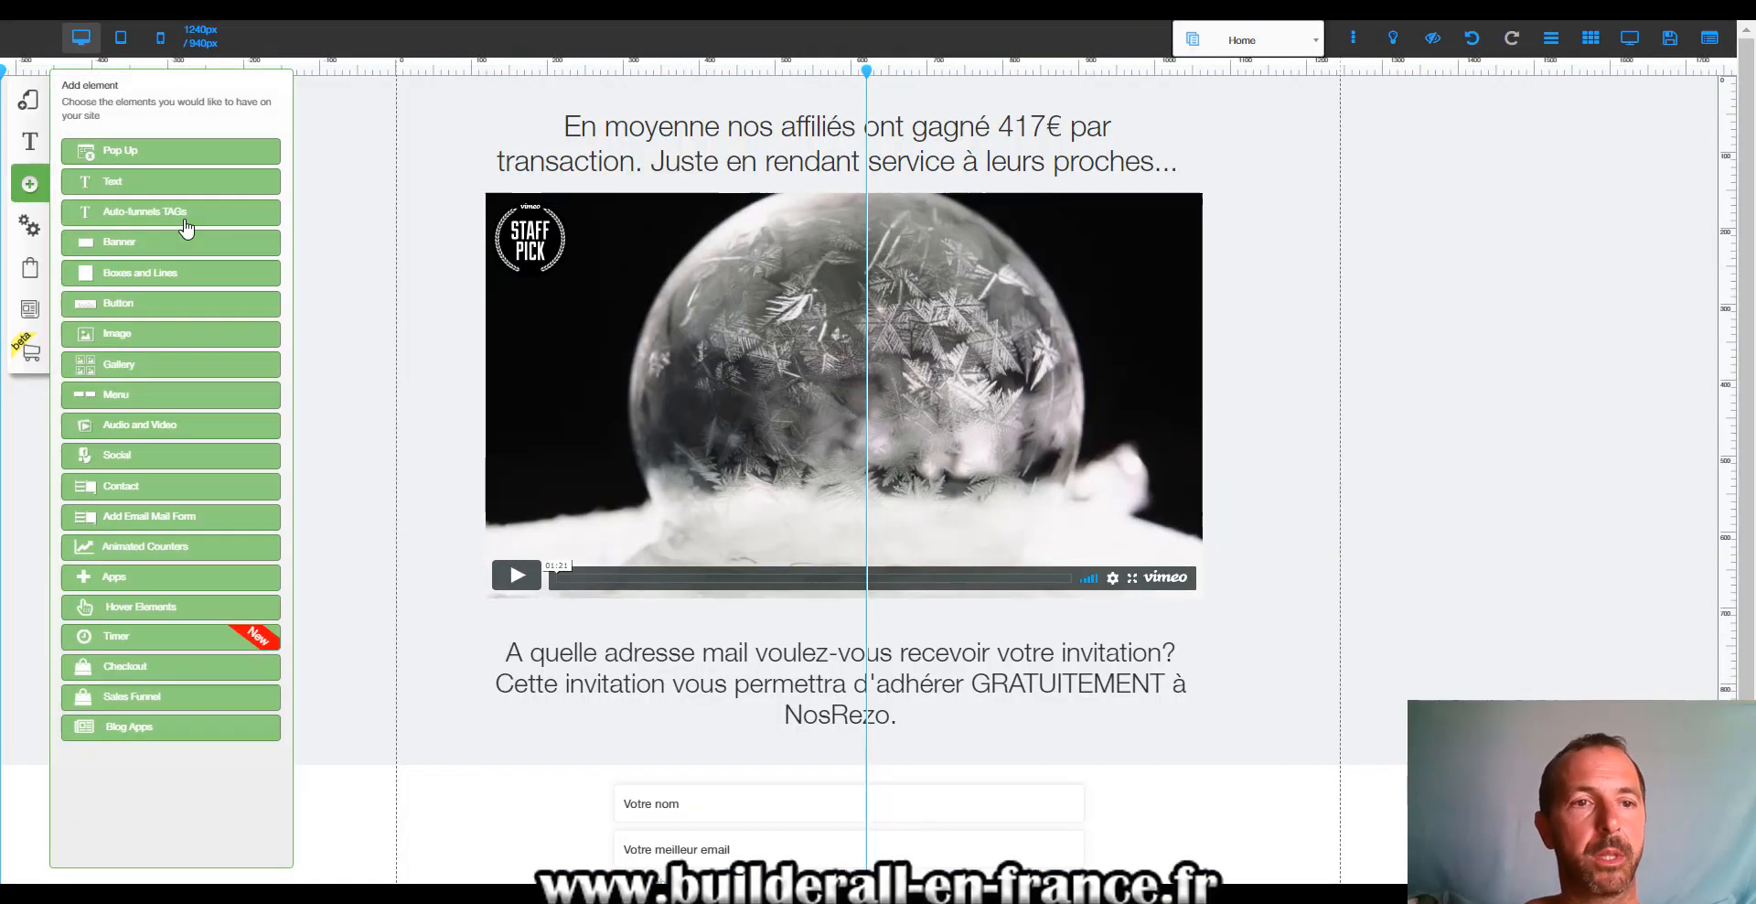
click(168, 274)
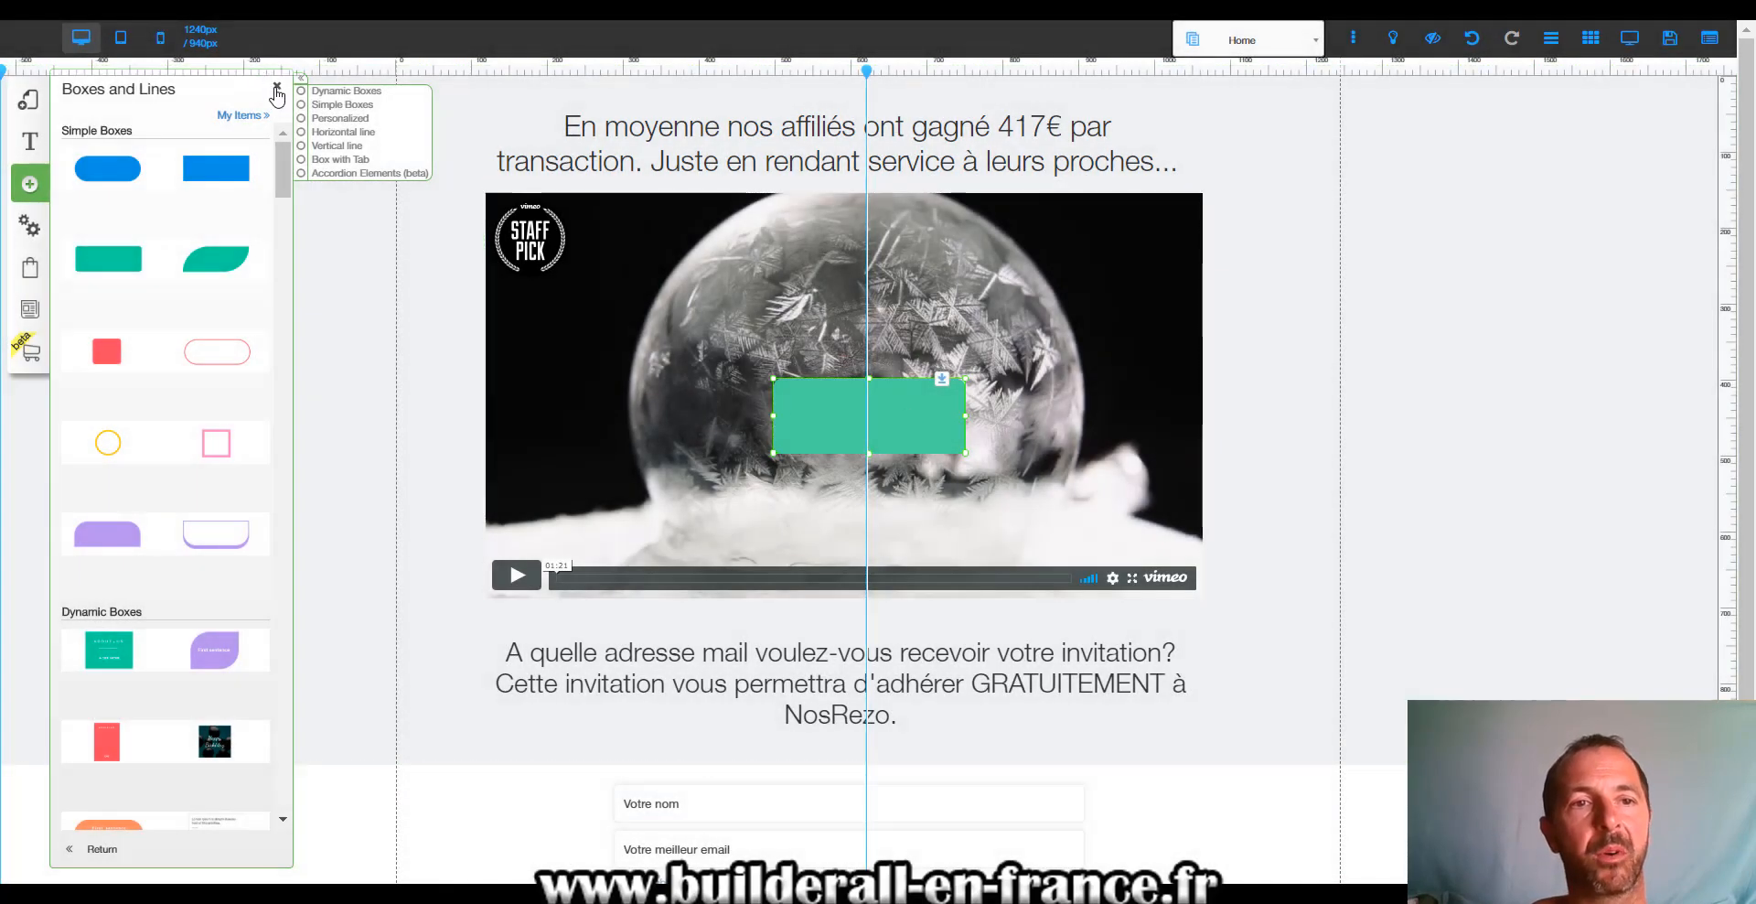
click(278, 87)
Step: Move the green box up to the headline and widen it to about 1080 px
drag(860, 430, 345, 159)
drag(627, 149, 291, 158)
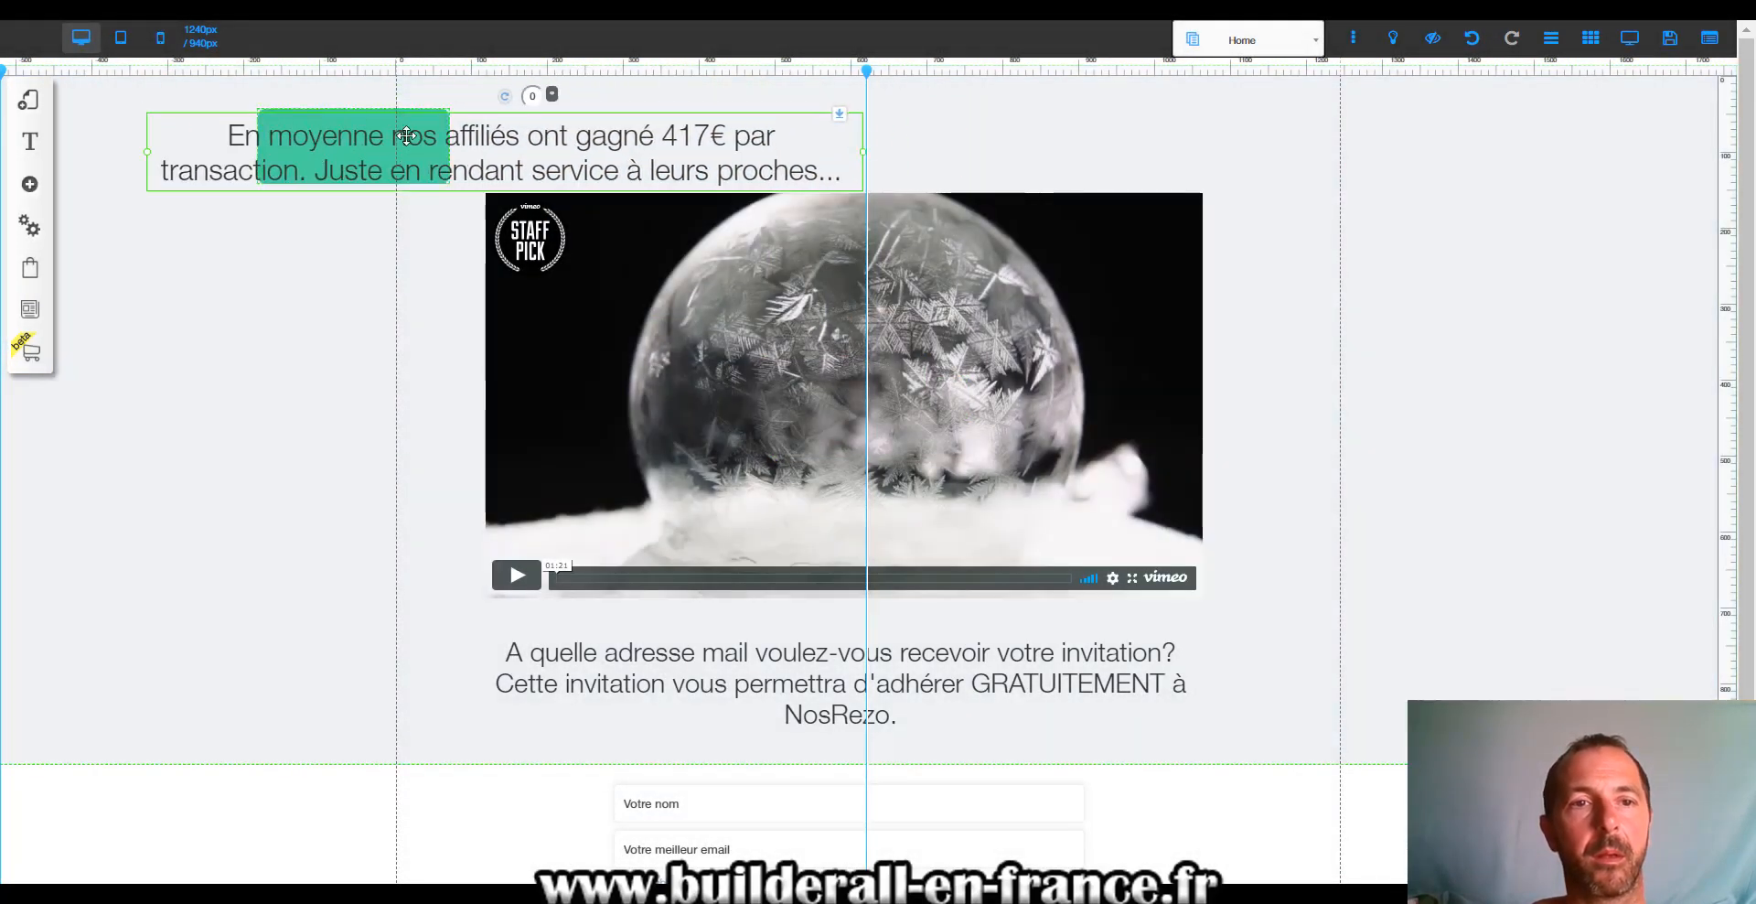
drag(423, 110, 1315, 149)
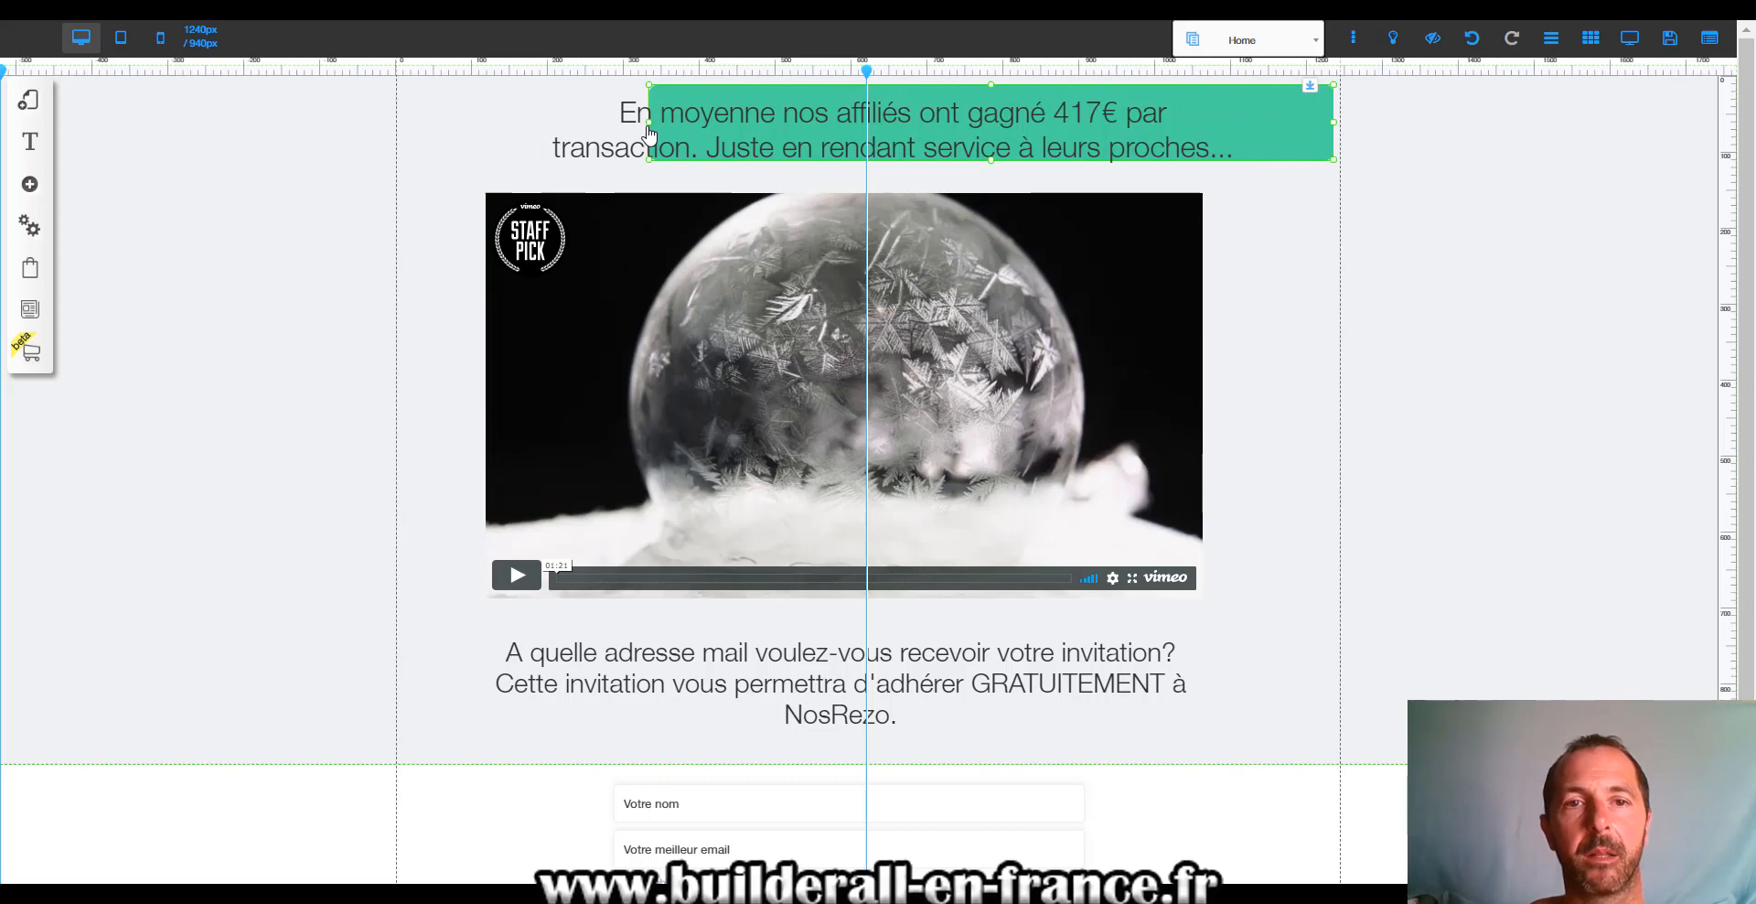
drag(607, 125, 510, 127)
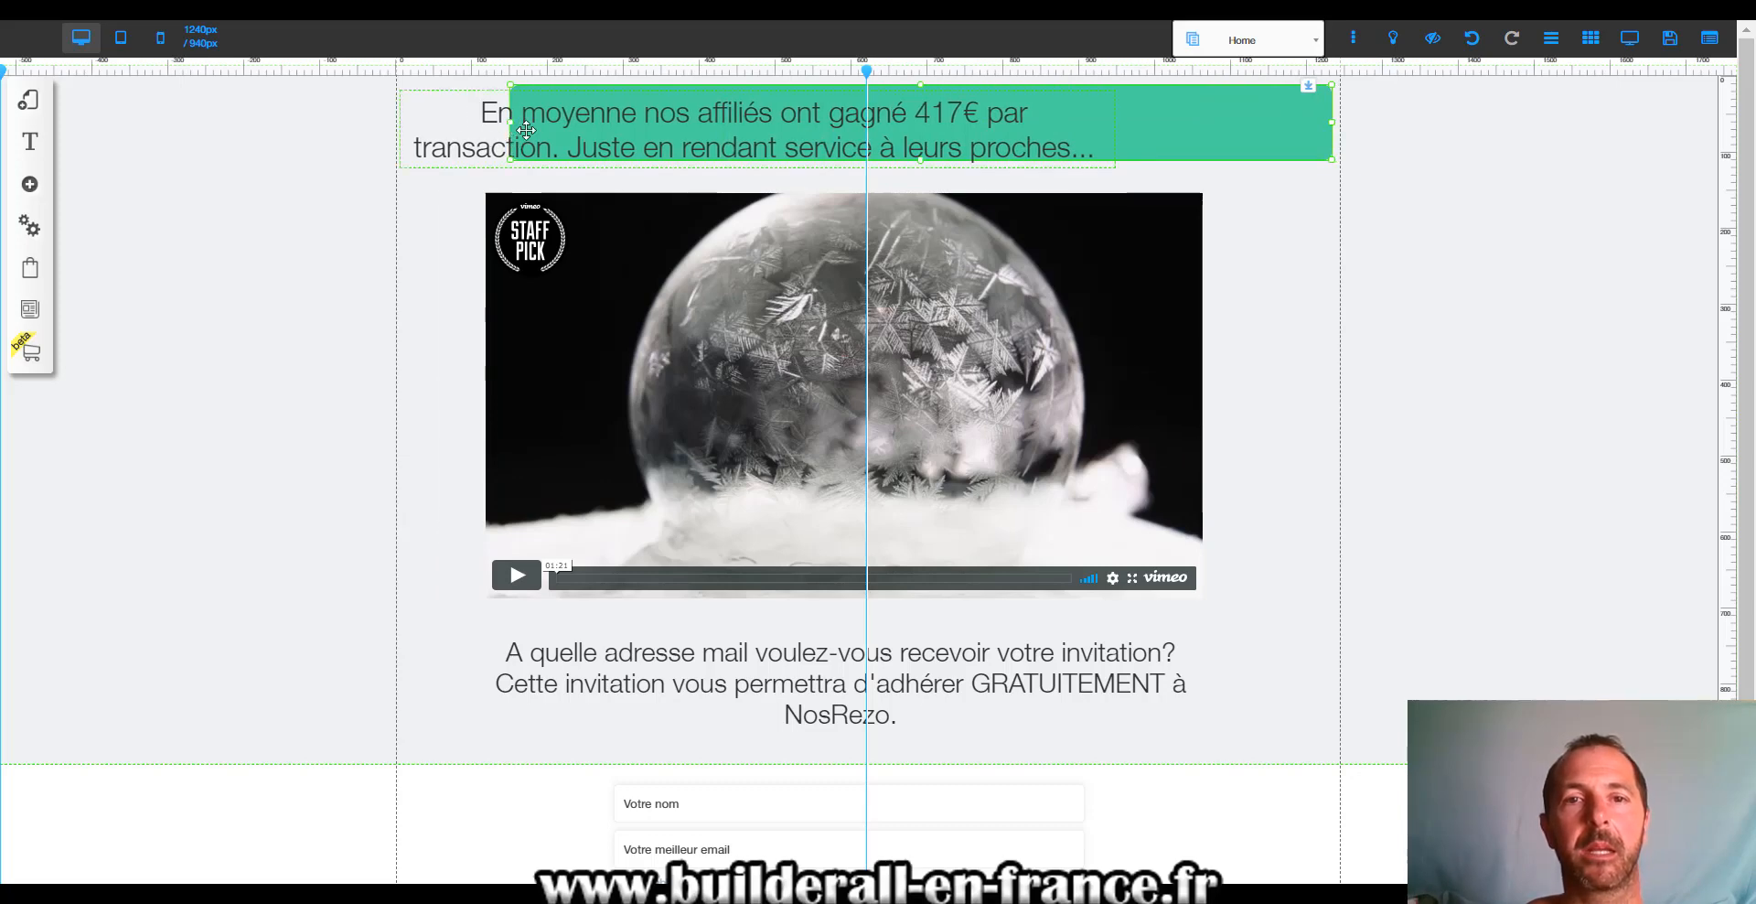
Step: Centre the green box on the page above the video and place the headline text over it
drag(775, 108, 957, 110)
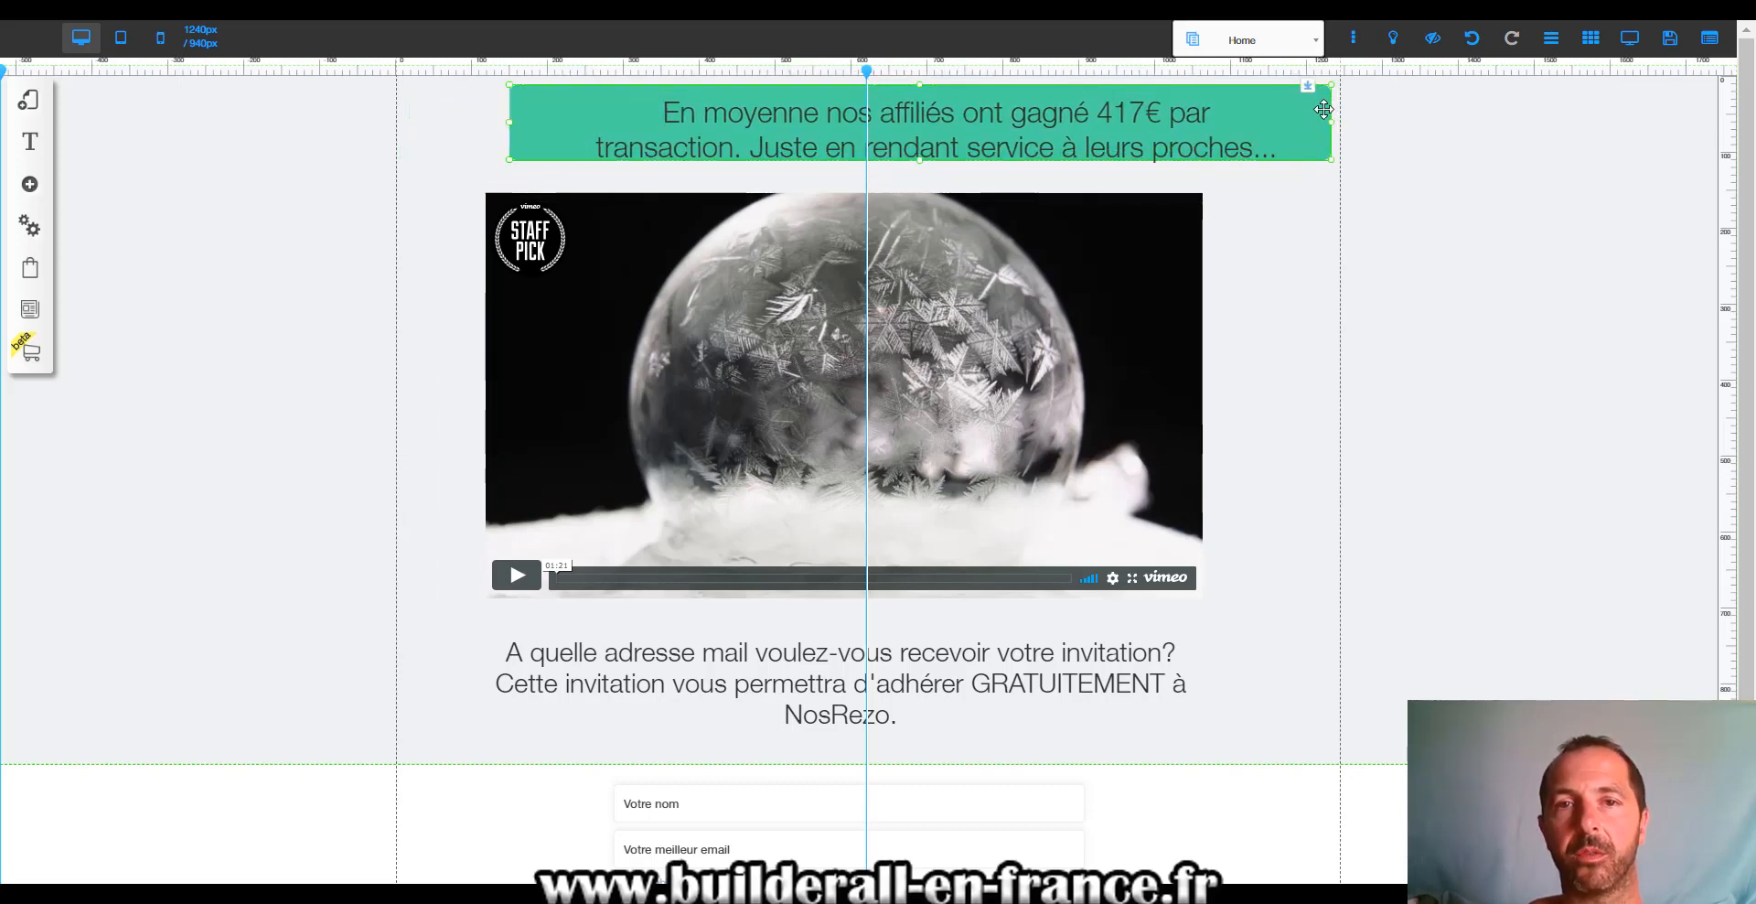
drag(1323, 117, 1269, 115)
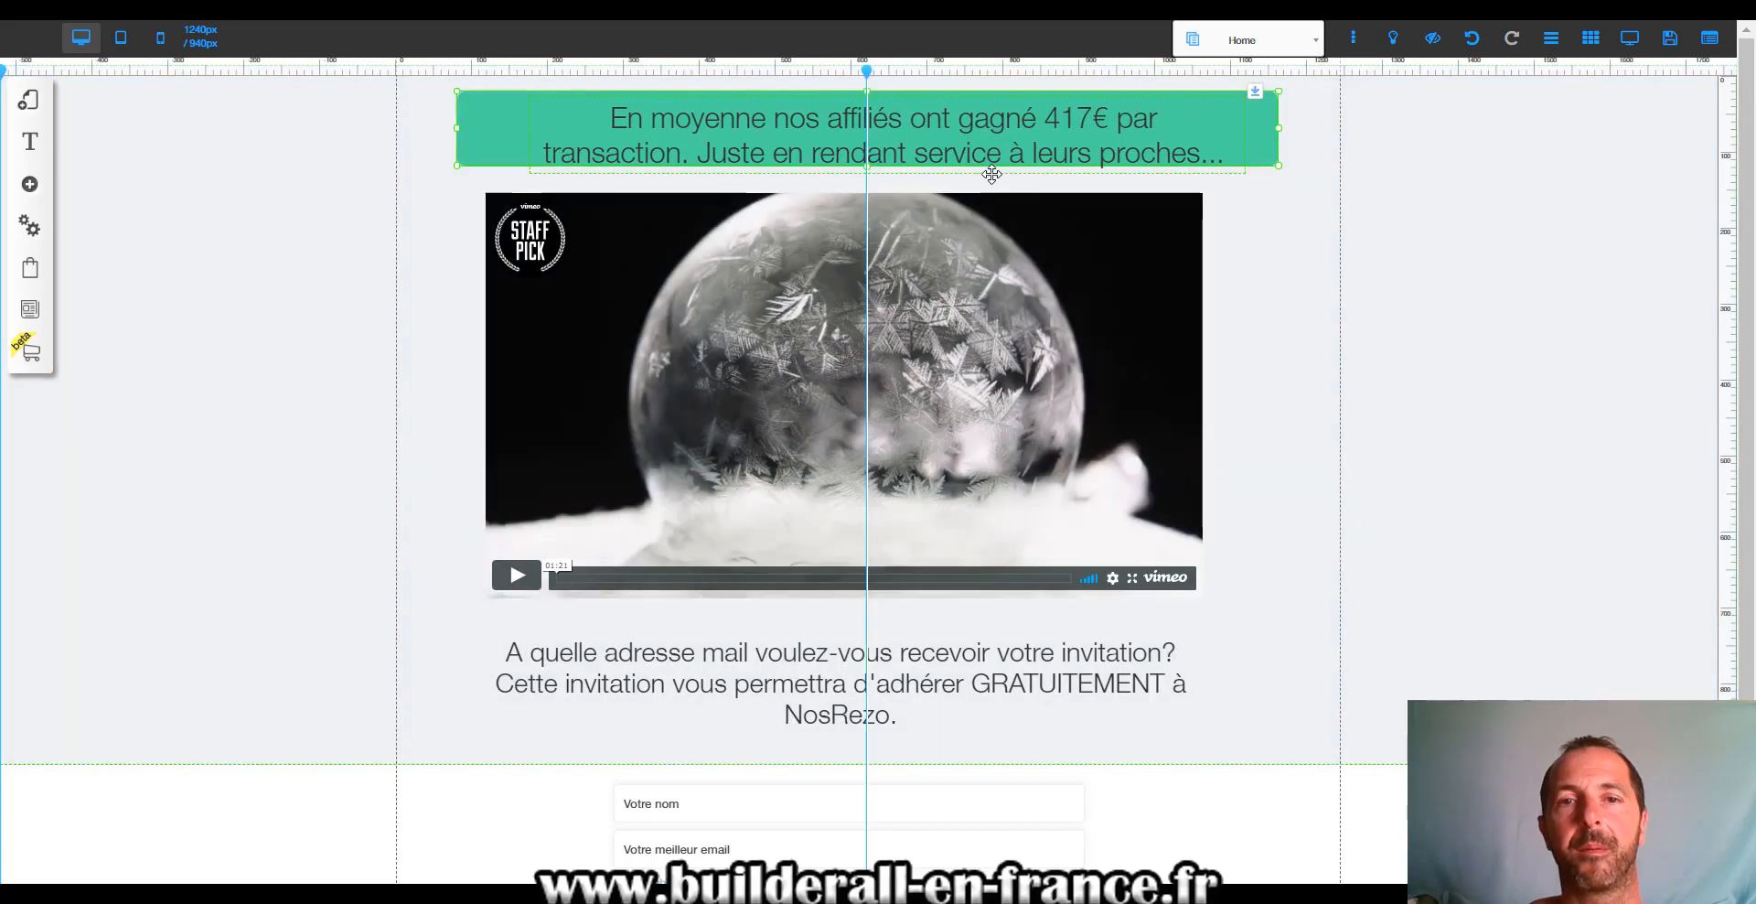
drag(977, 137, 977, 130)
drag(978, 130, 955, 135)
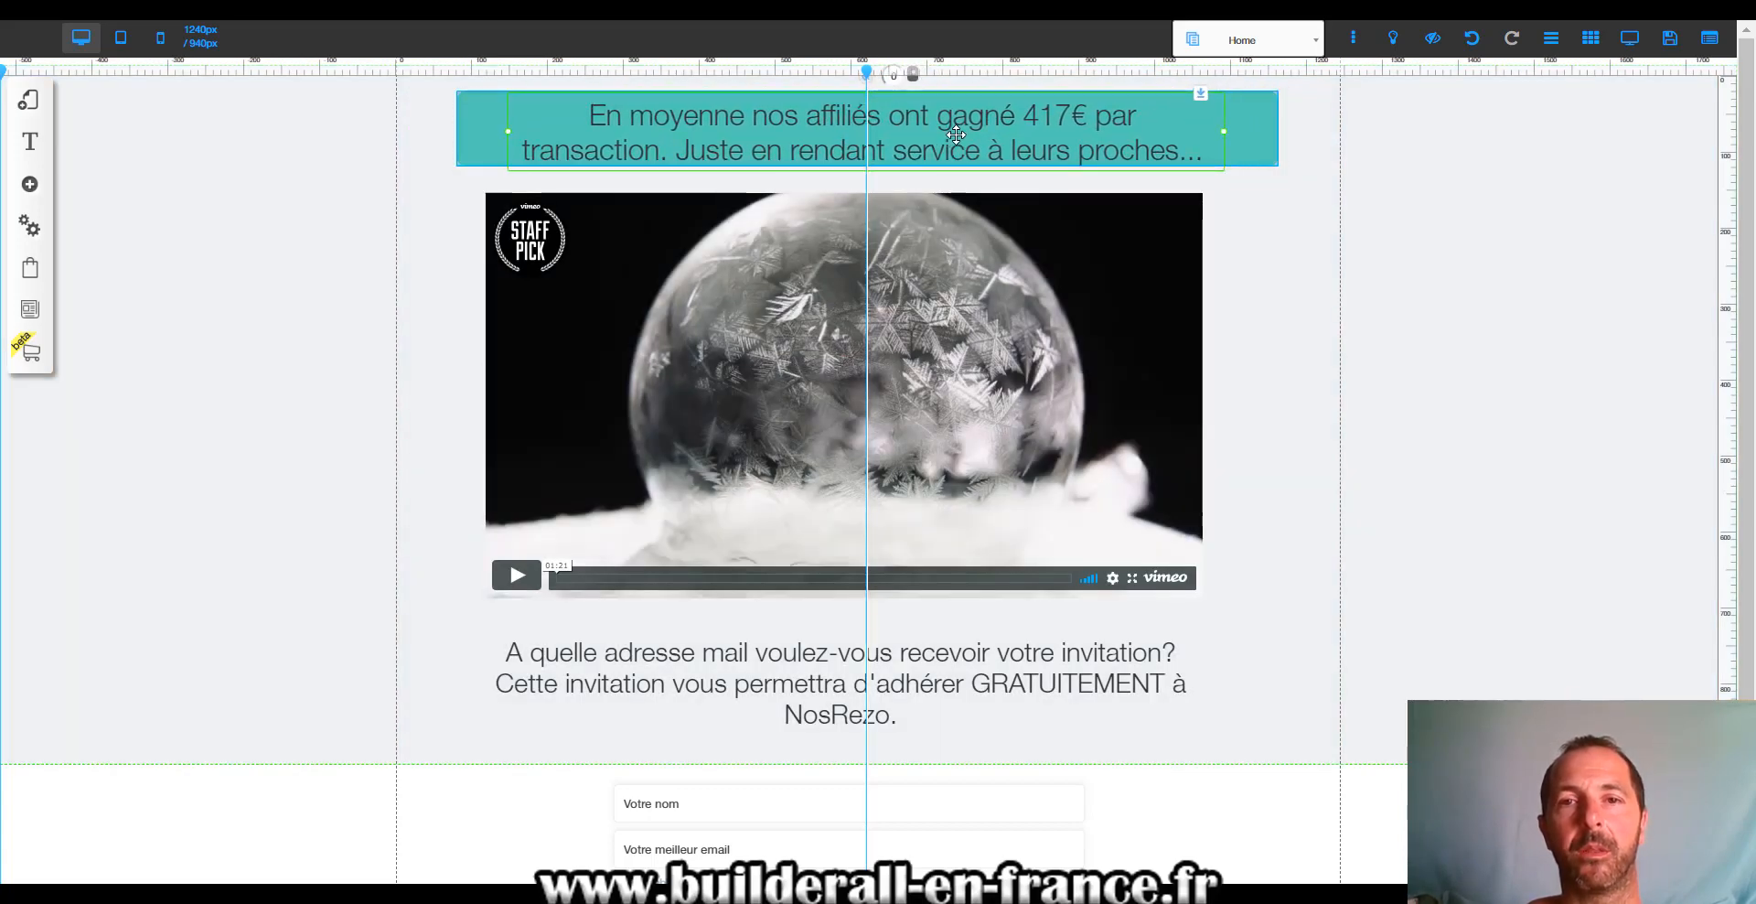
Step: Duplicate the green headline box, move the copy down near the invitation text and delete the headline text copied with it
scroll(1271, 339, down, 1)
scroll(1270, 339, down, 3)
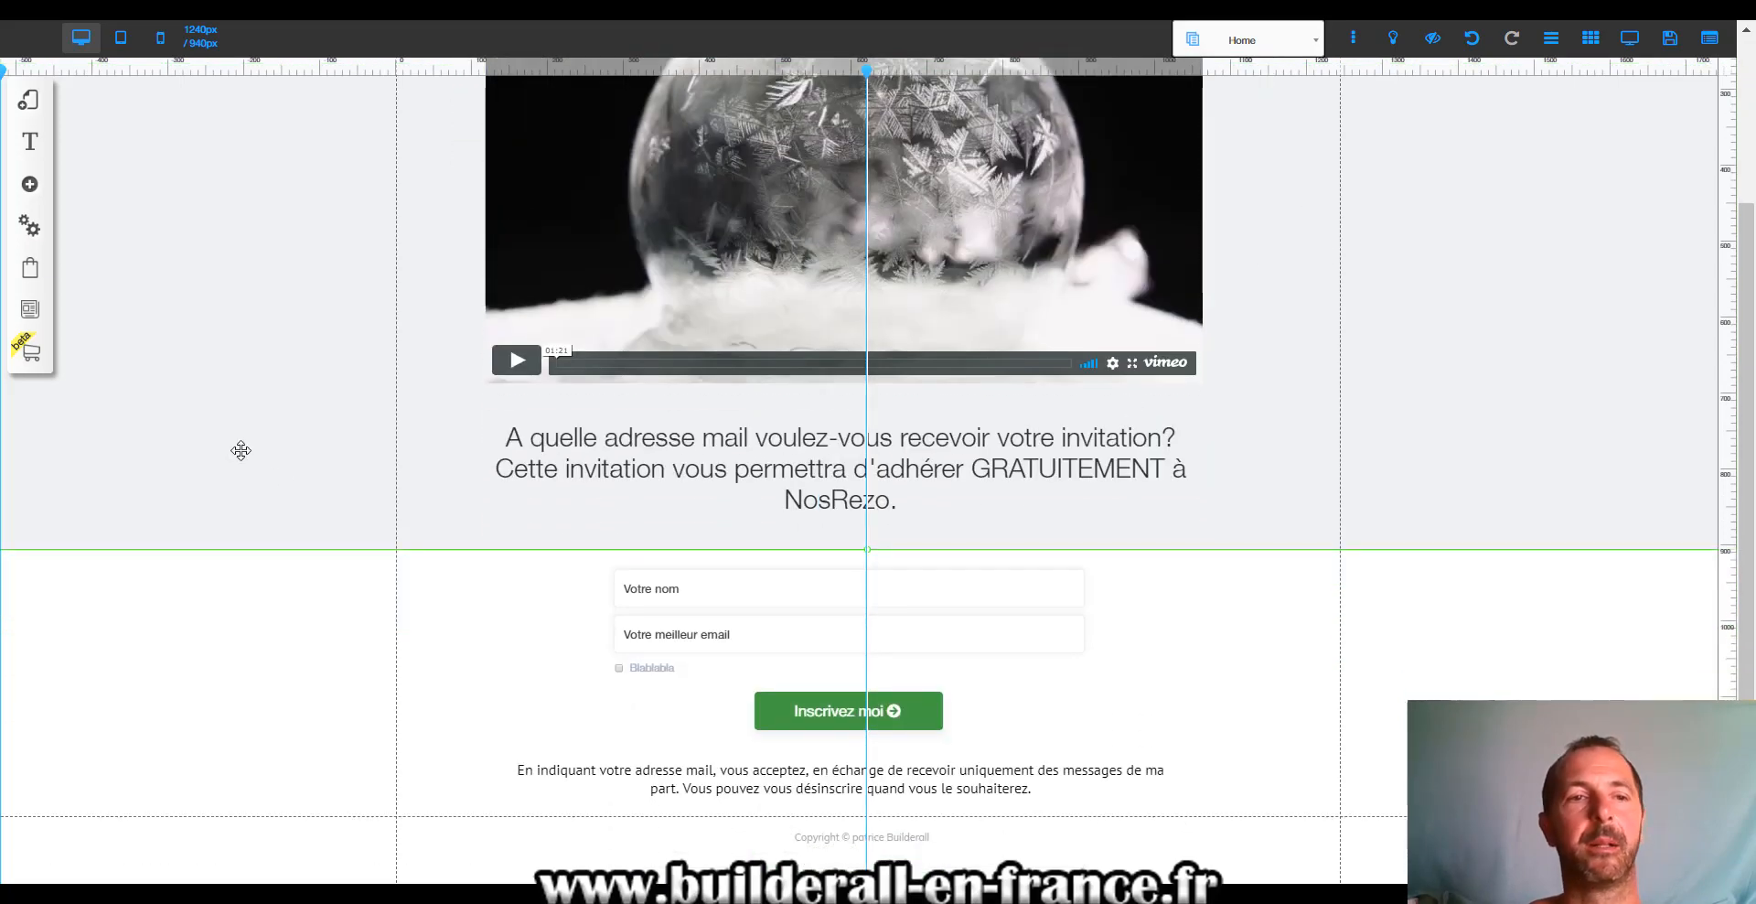
scroll(451, 286, up, 4)
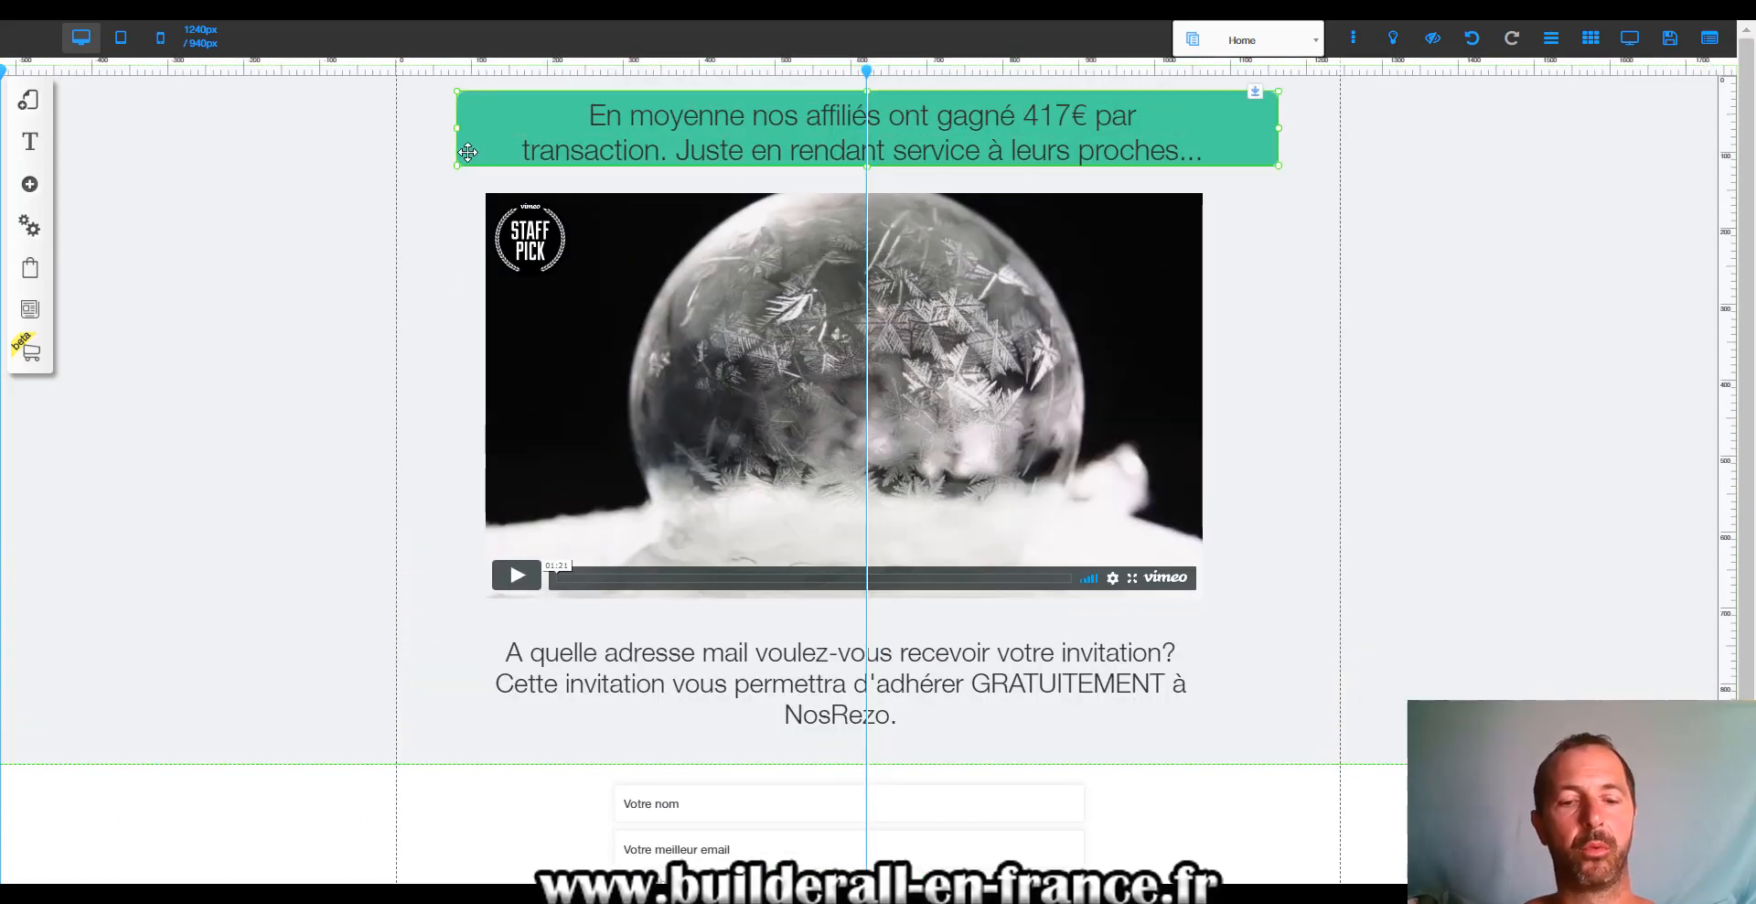
right_click(467, 152)
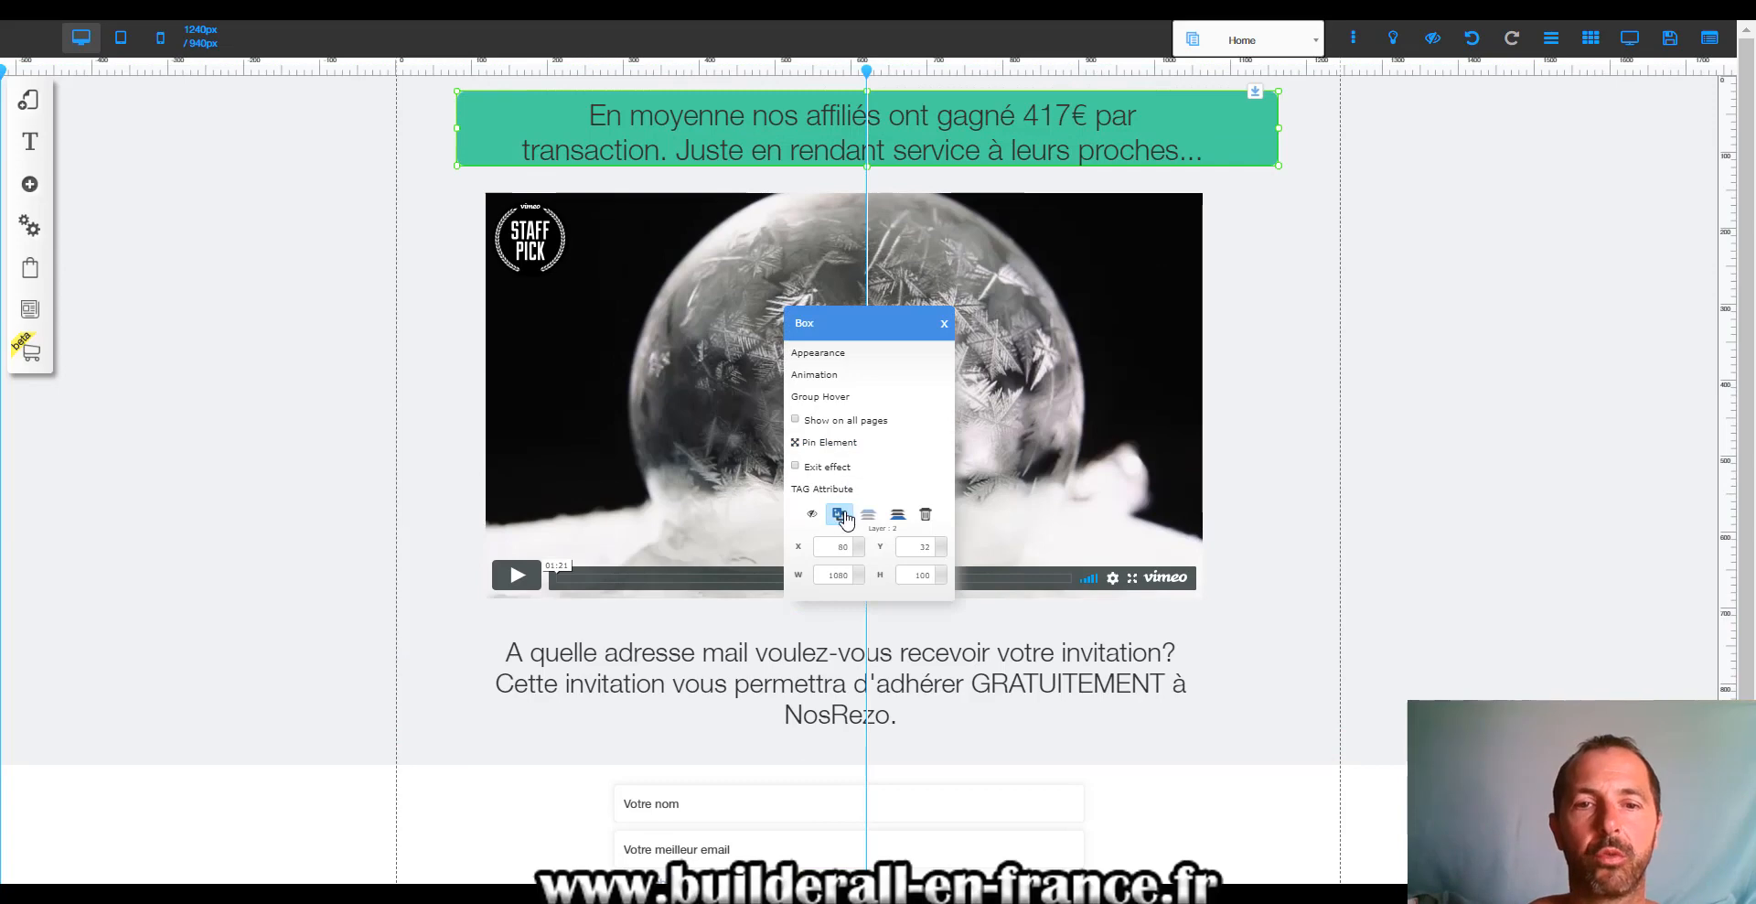
click(839, 515)
drag(465, 154, 270, 674)
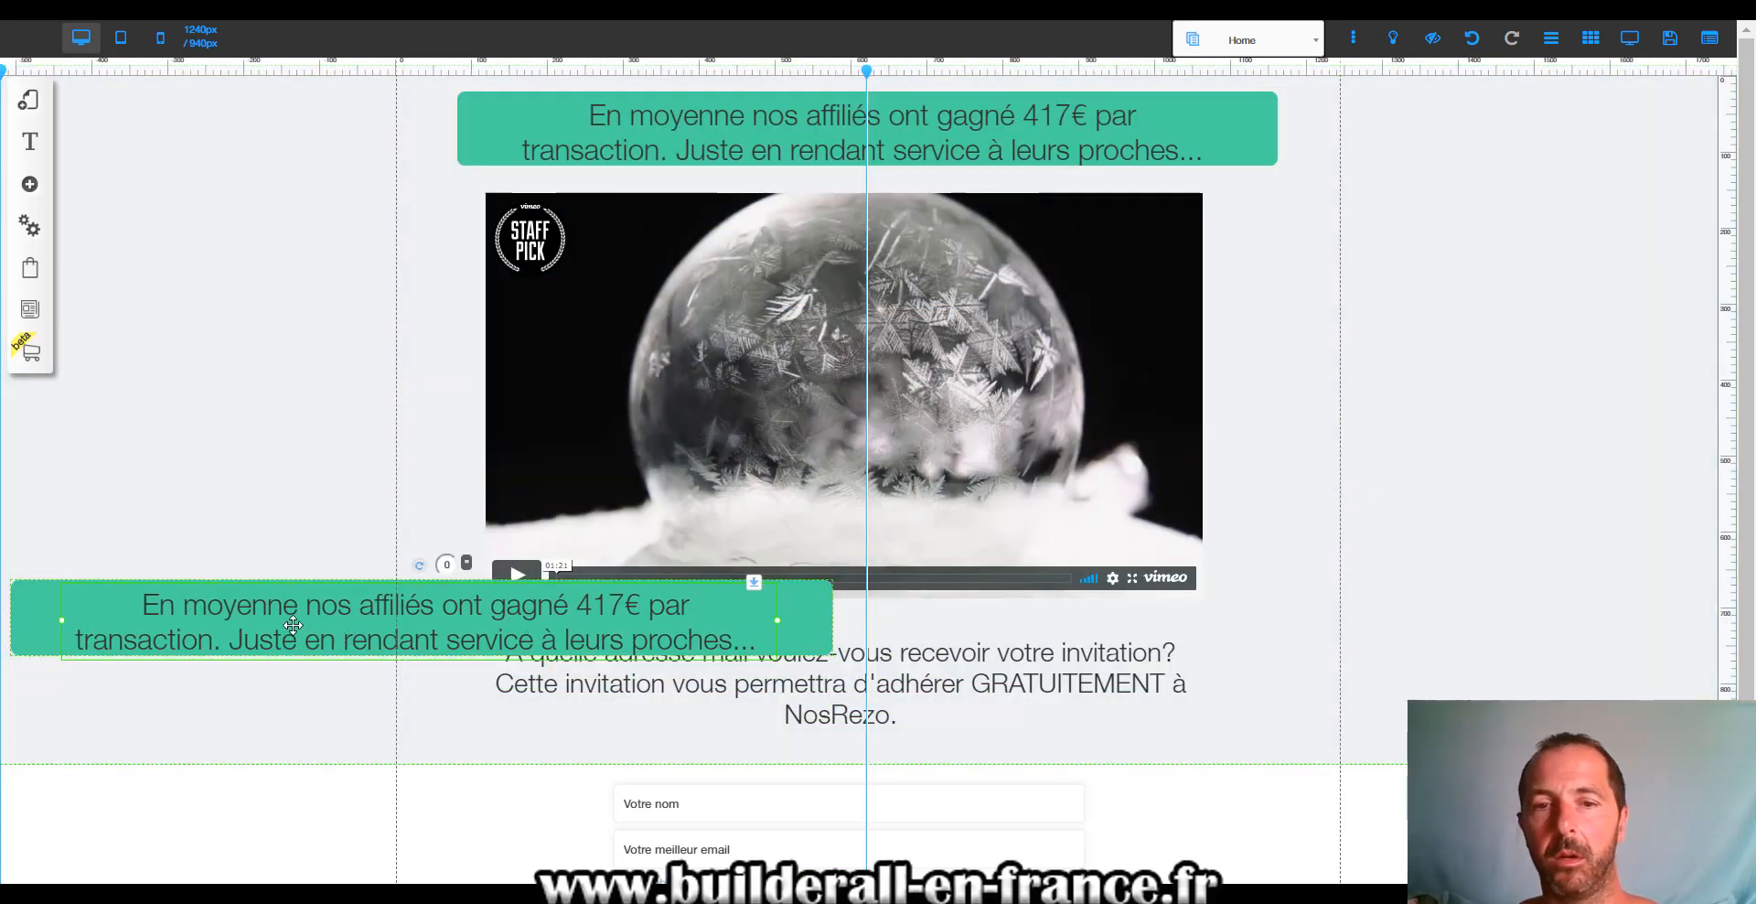
key(Delete)
Step: Make the duplicated green box taller and centre it beneath the video as the background of the invitation text
click(867, 698)
click(395, 615)
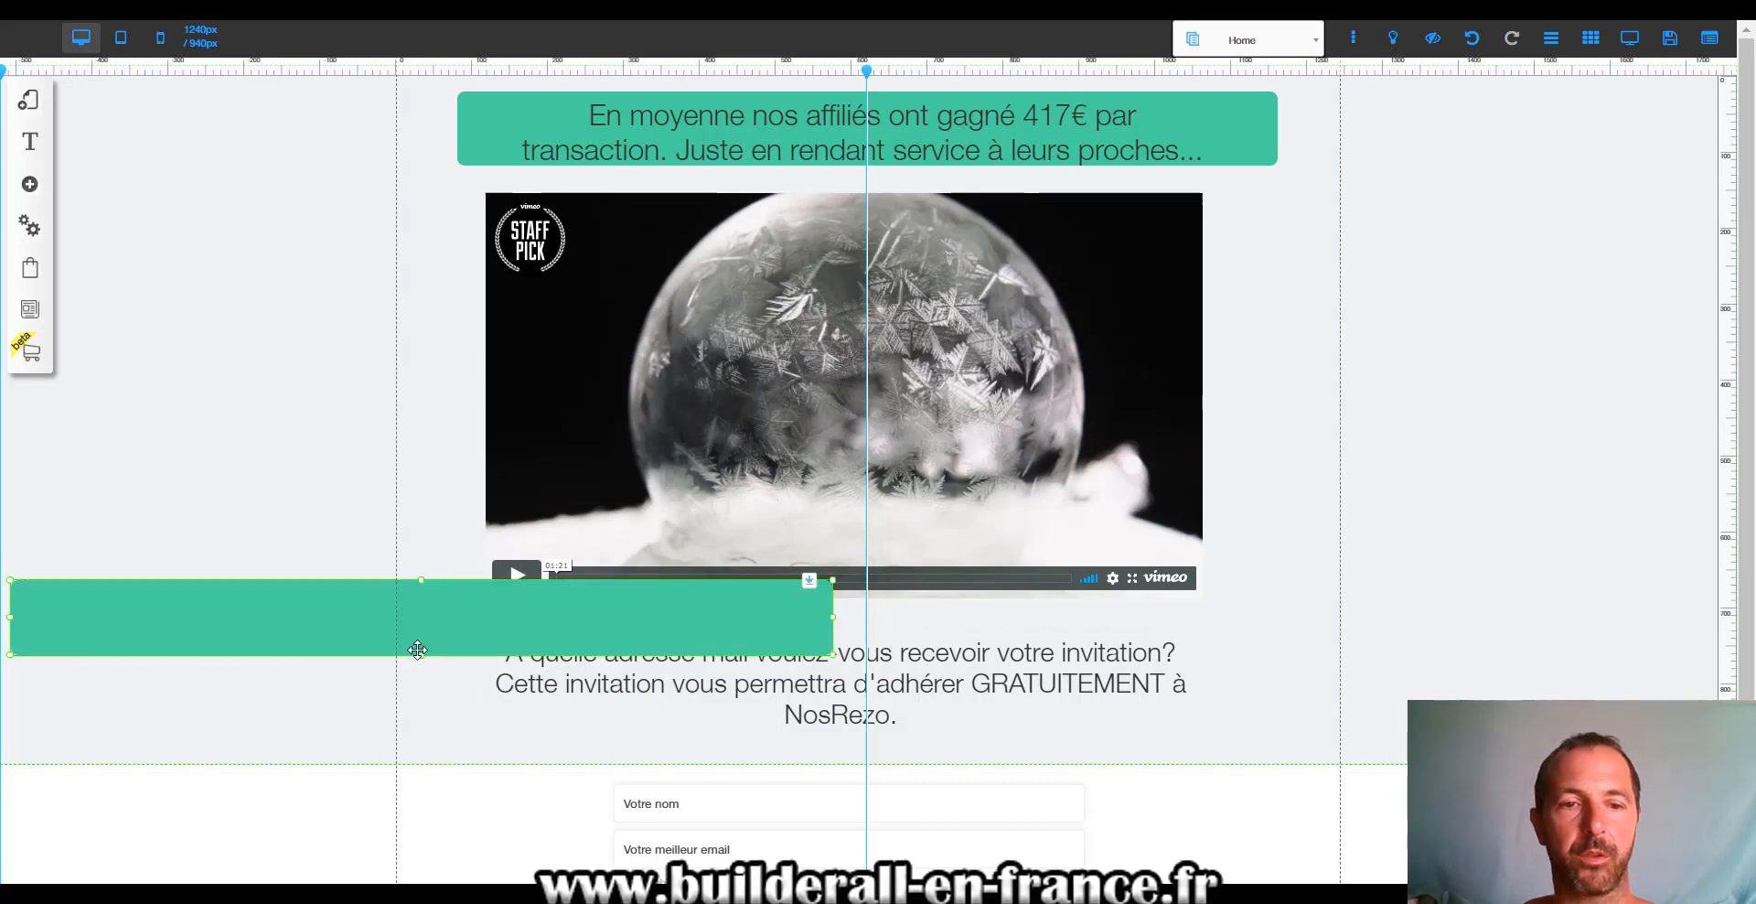
drag(421, 662, 417, 673)
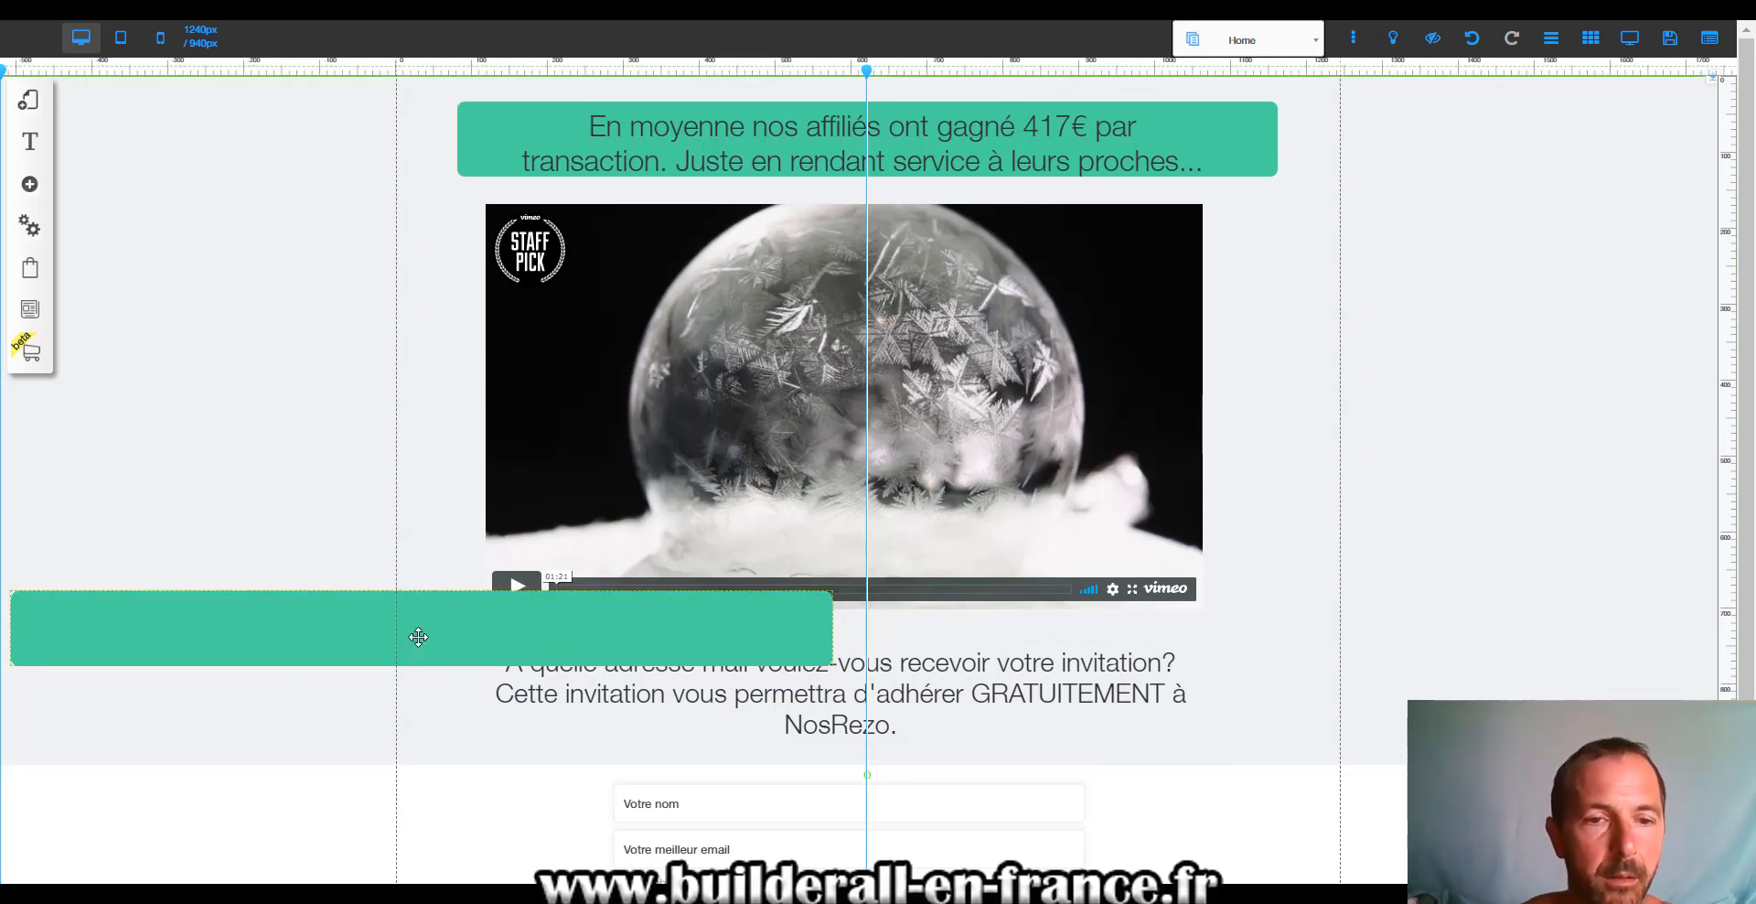
drag(422, 666, 430, 714)
mouse_move(1234, 647)
mouse_down()
mouse_move(1271, 655)
mouse_move(883, 637)
mouse_move(764, 610)
mouse_move(1098, 658)
mouse_move(1296, 655)
mouse_move(1262, 654)
mouse_up()
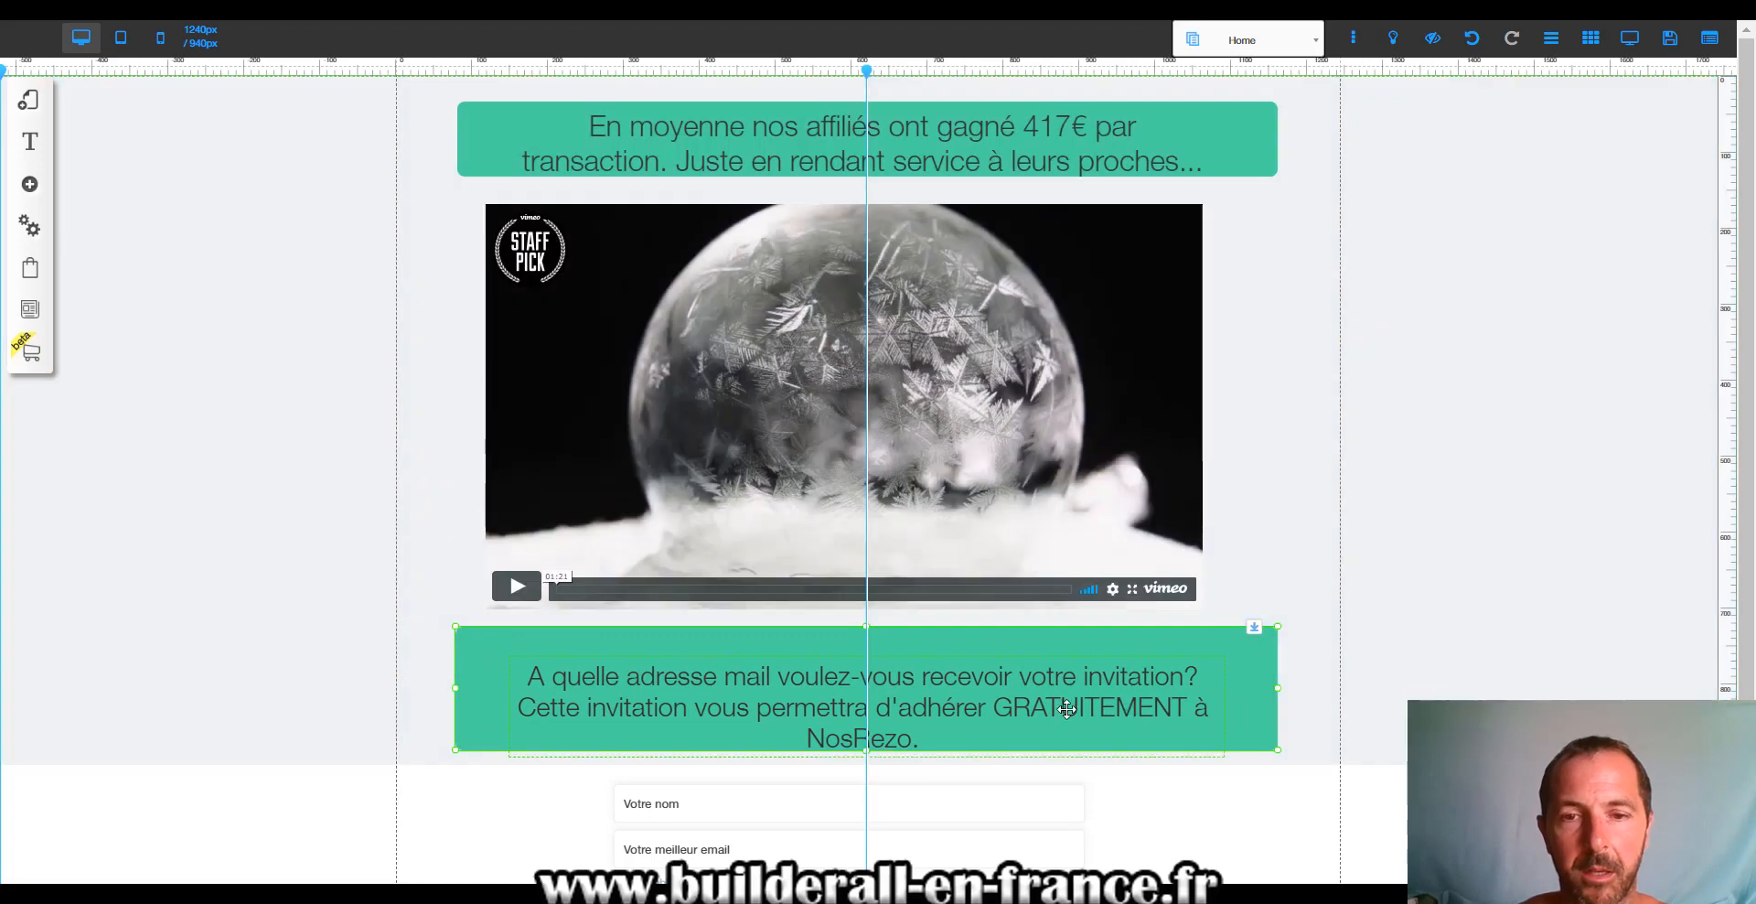
Step: Move the invitation text up inside its green box and set the box's background colour to dark blue
drag(1070, 699, 1073, 685)
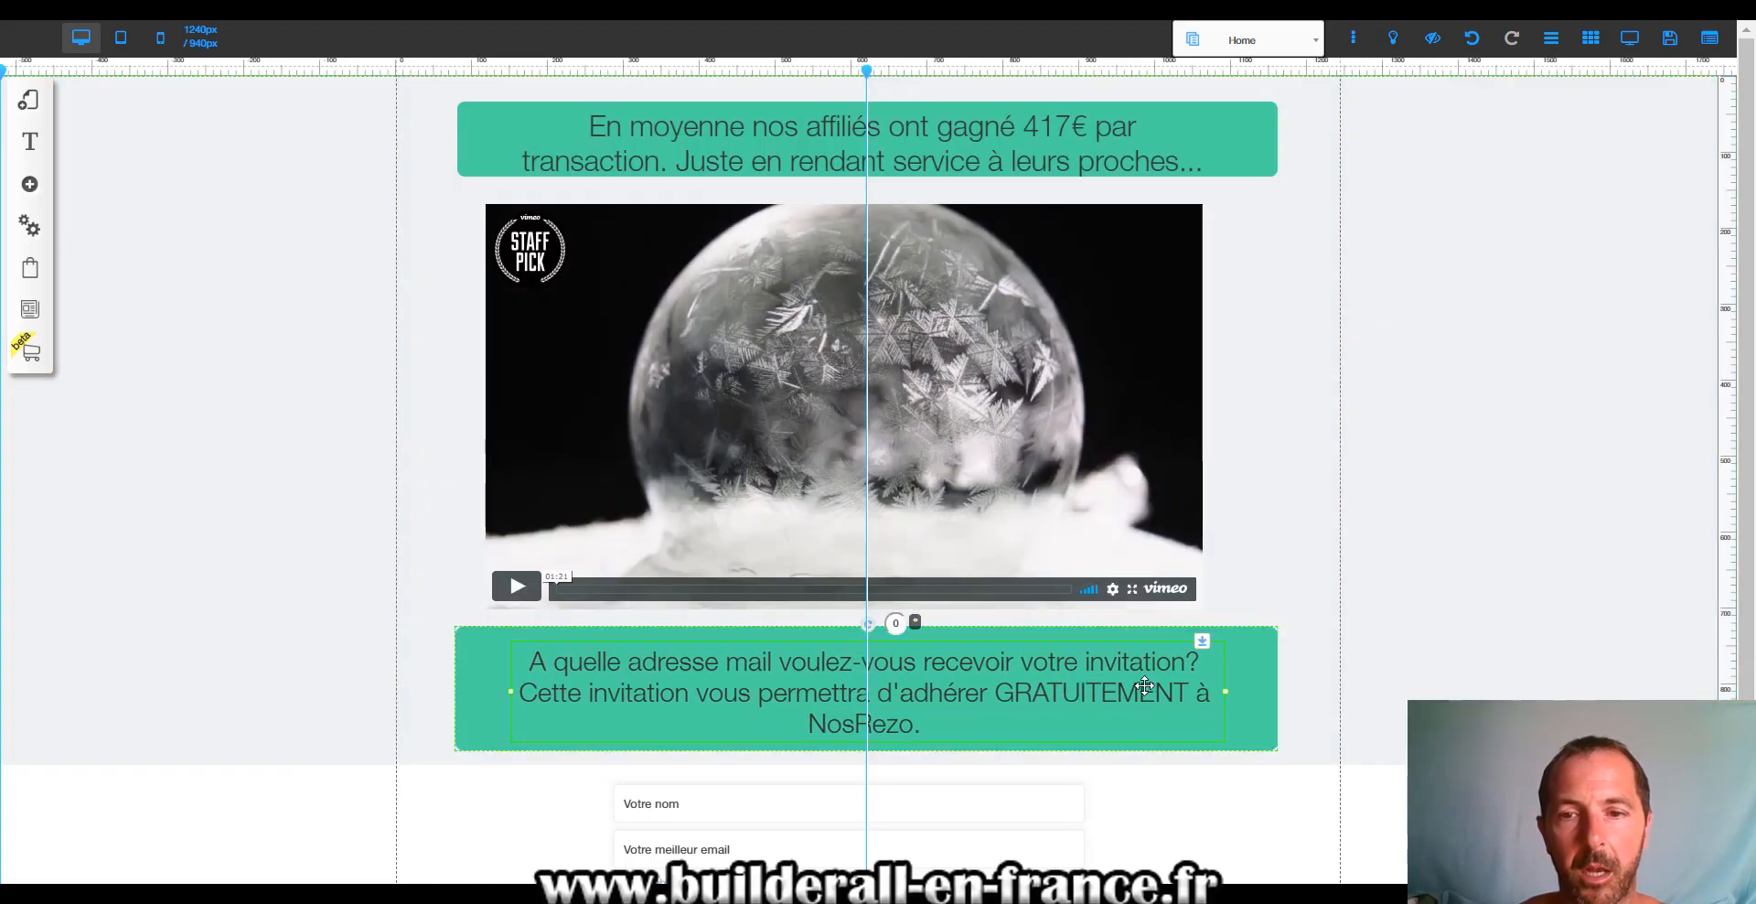
click(1241, 658)
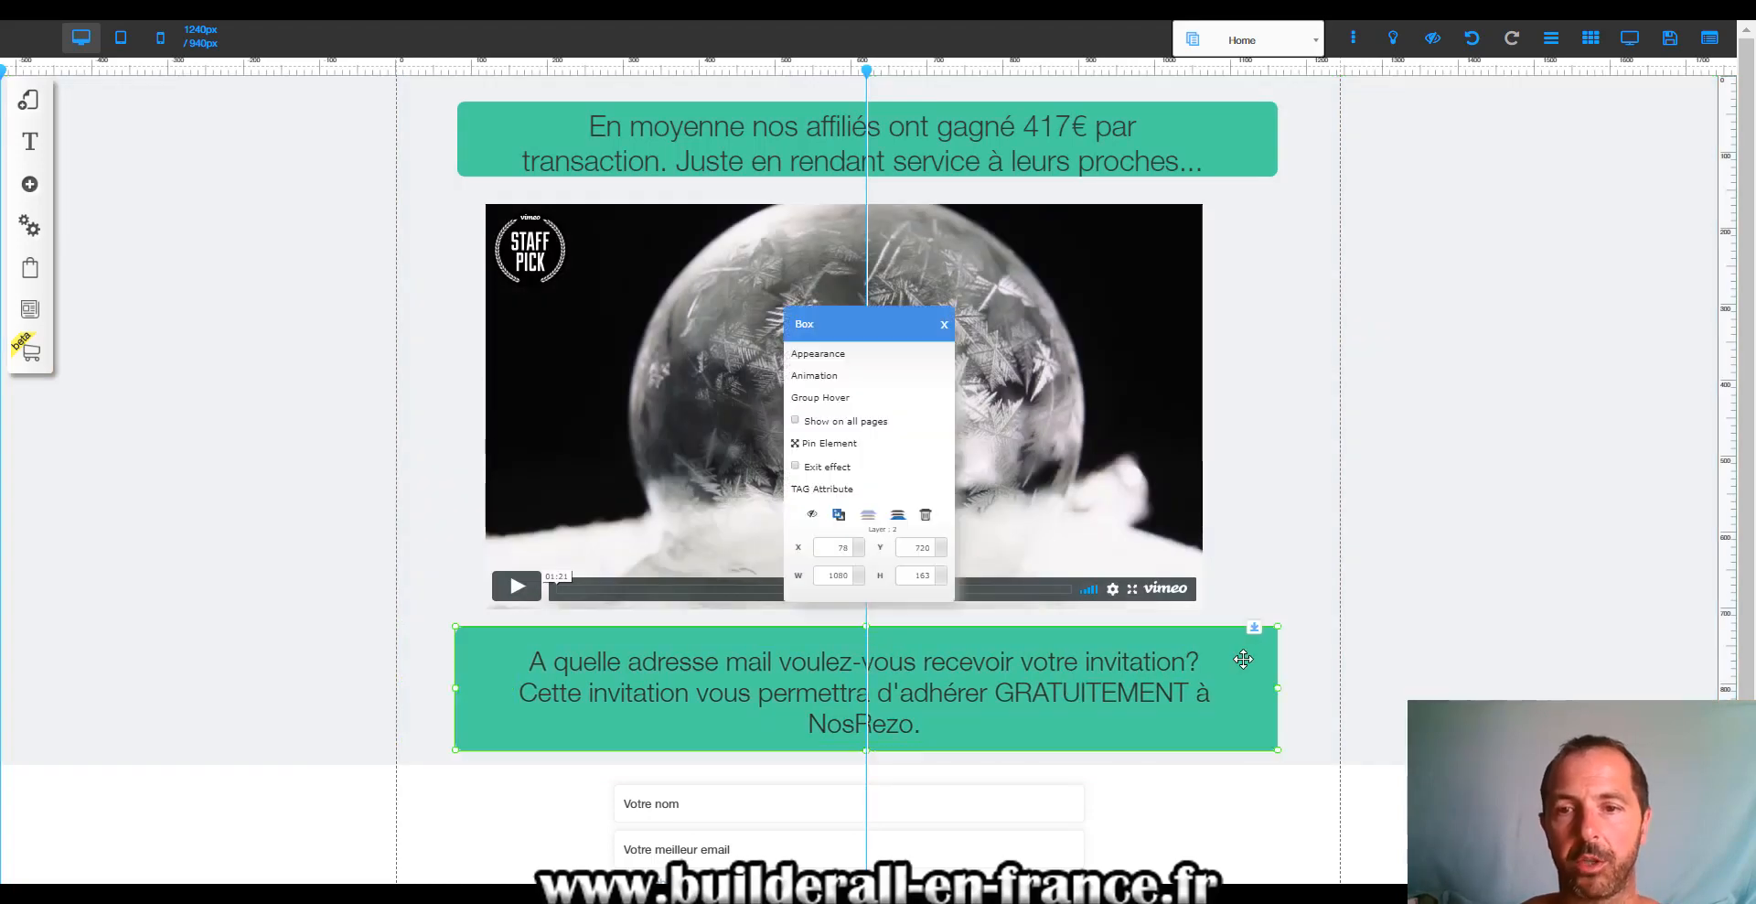
click(841, 382)
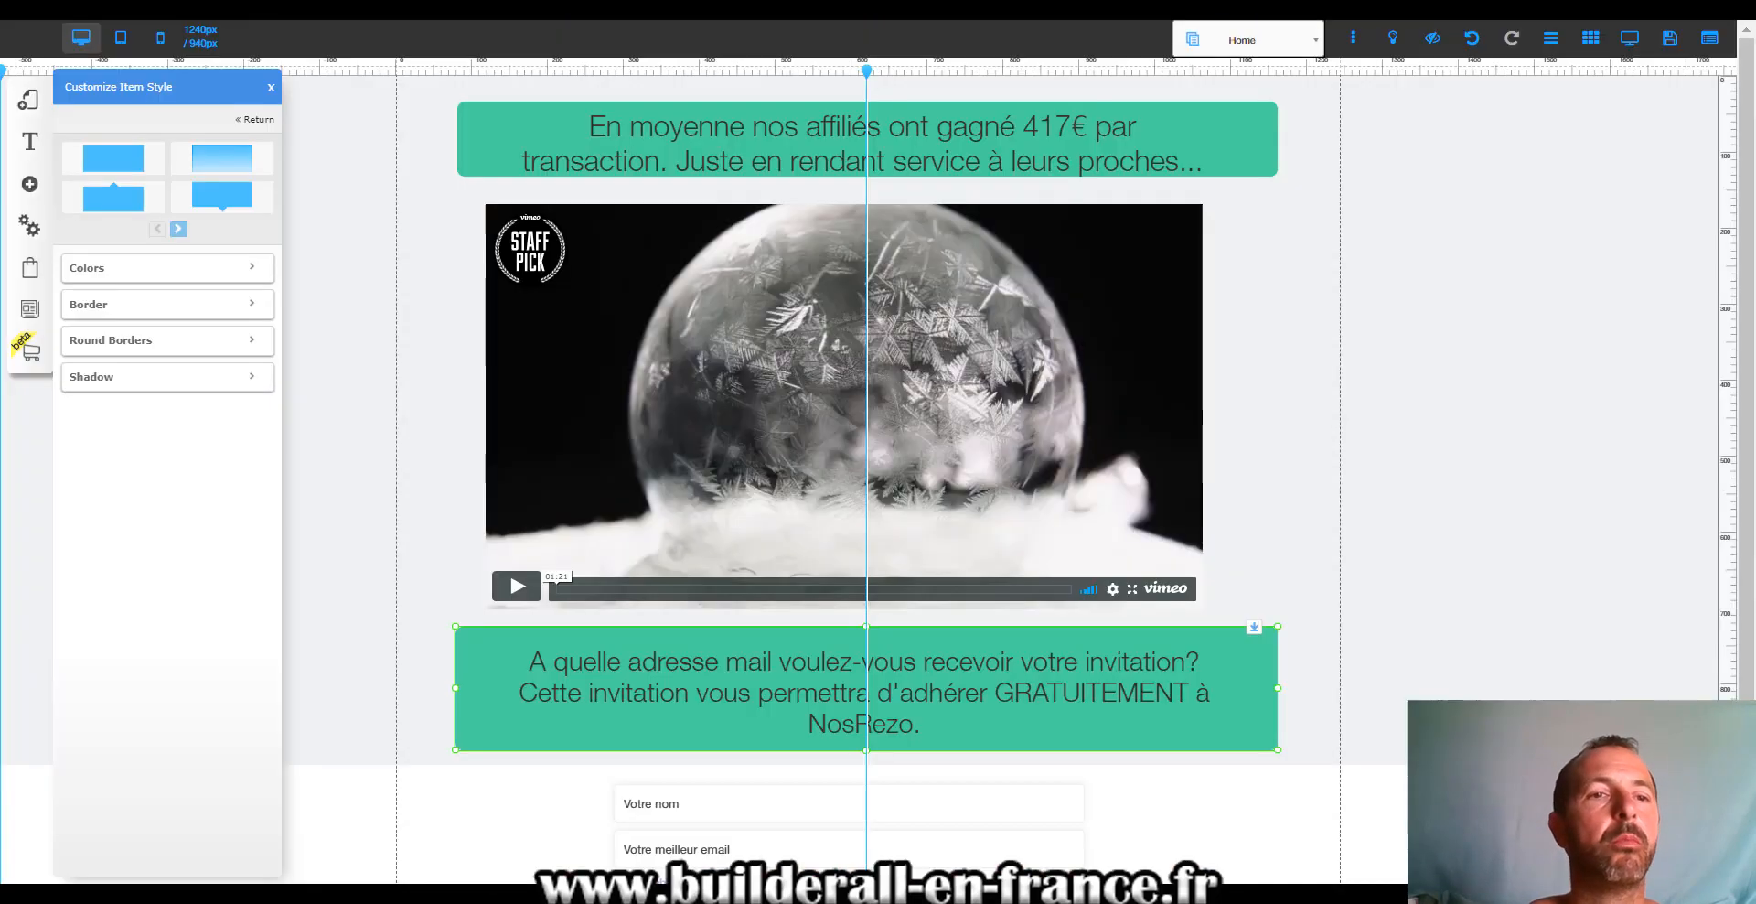
click(254, 272)
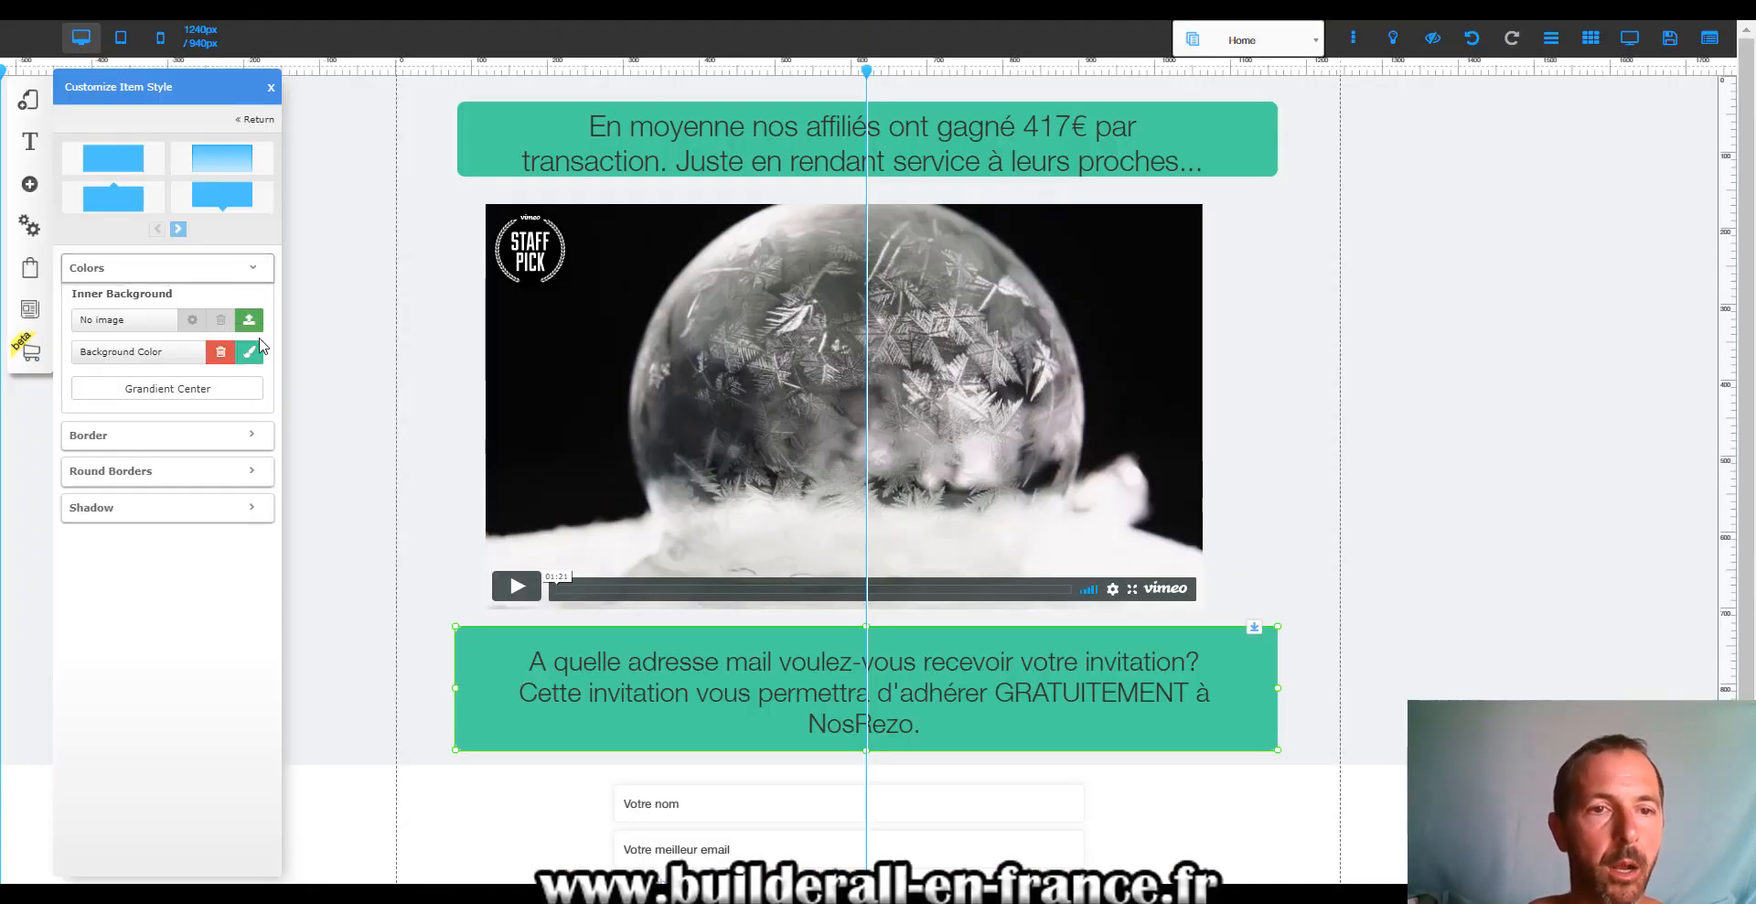
click(249, 351)
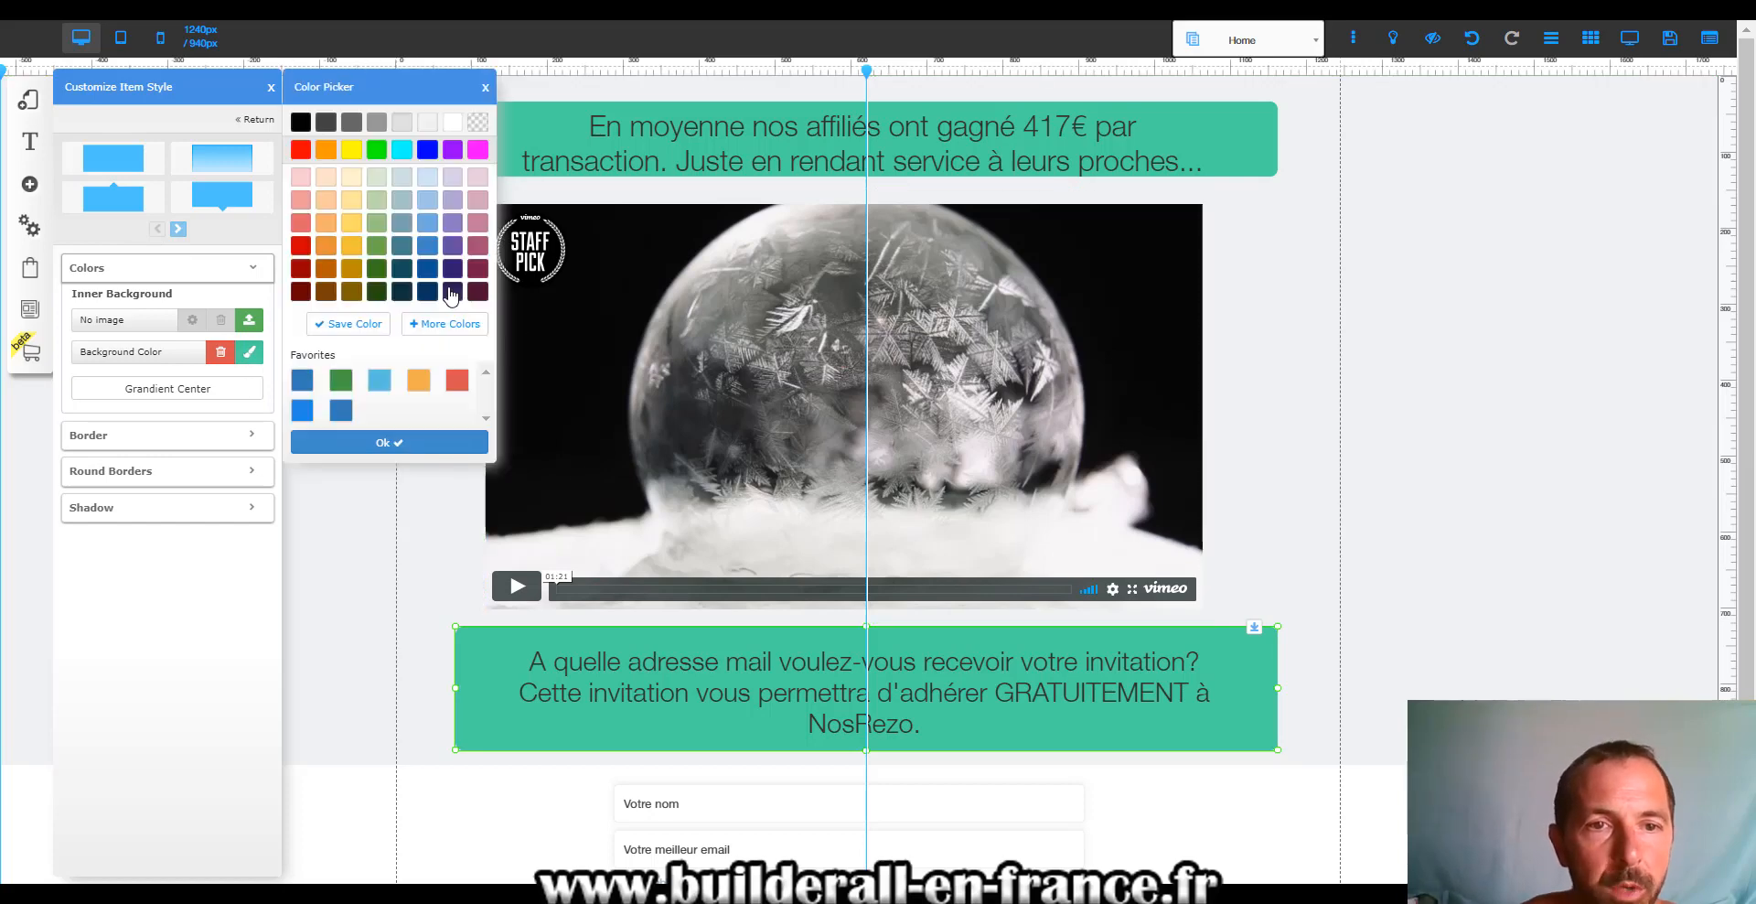
click(427, 270)
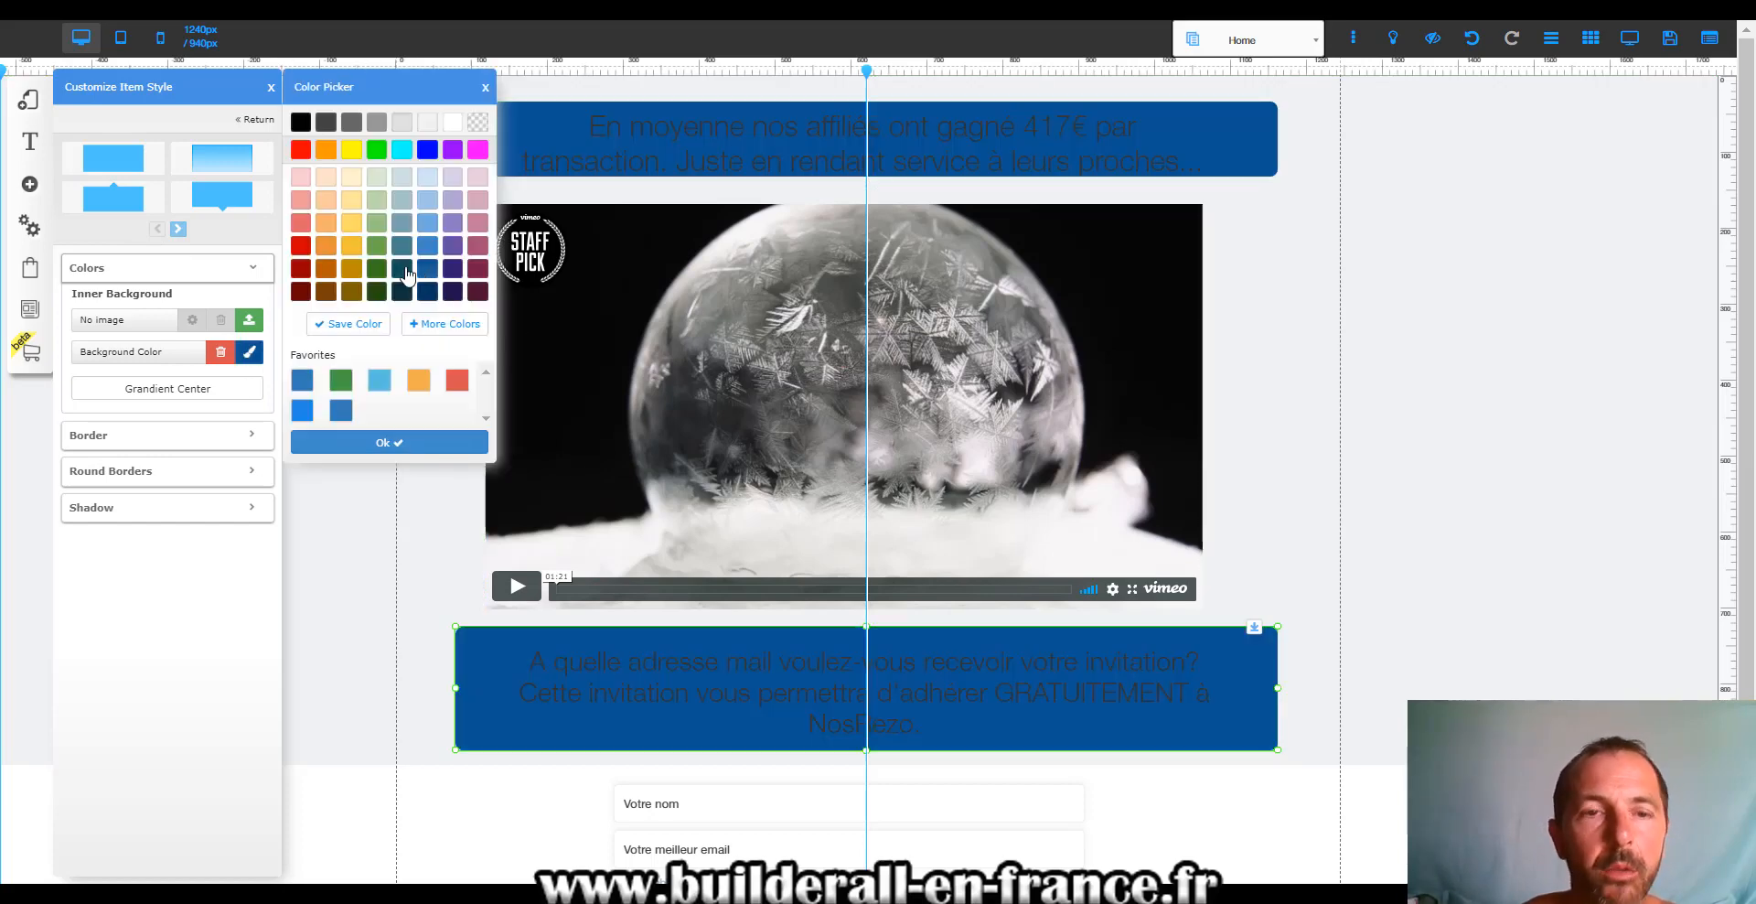
click(485, 90)
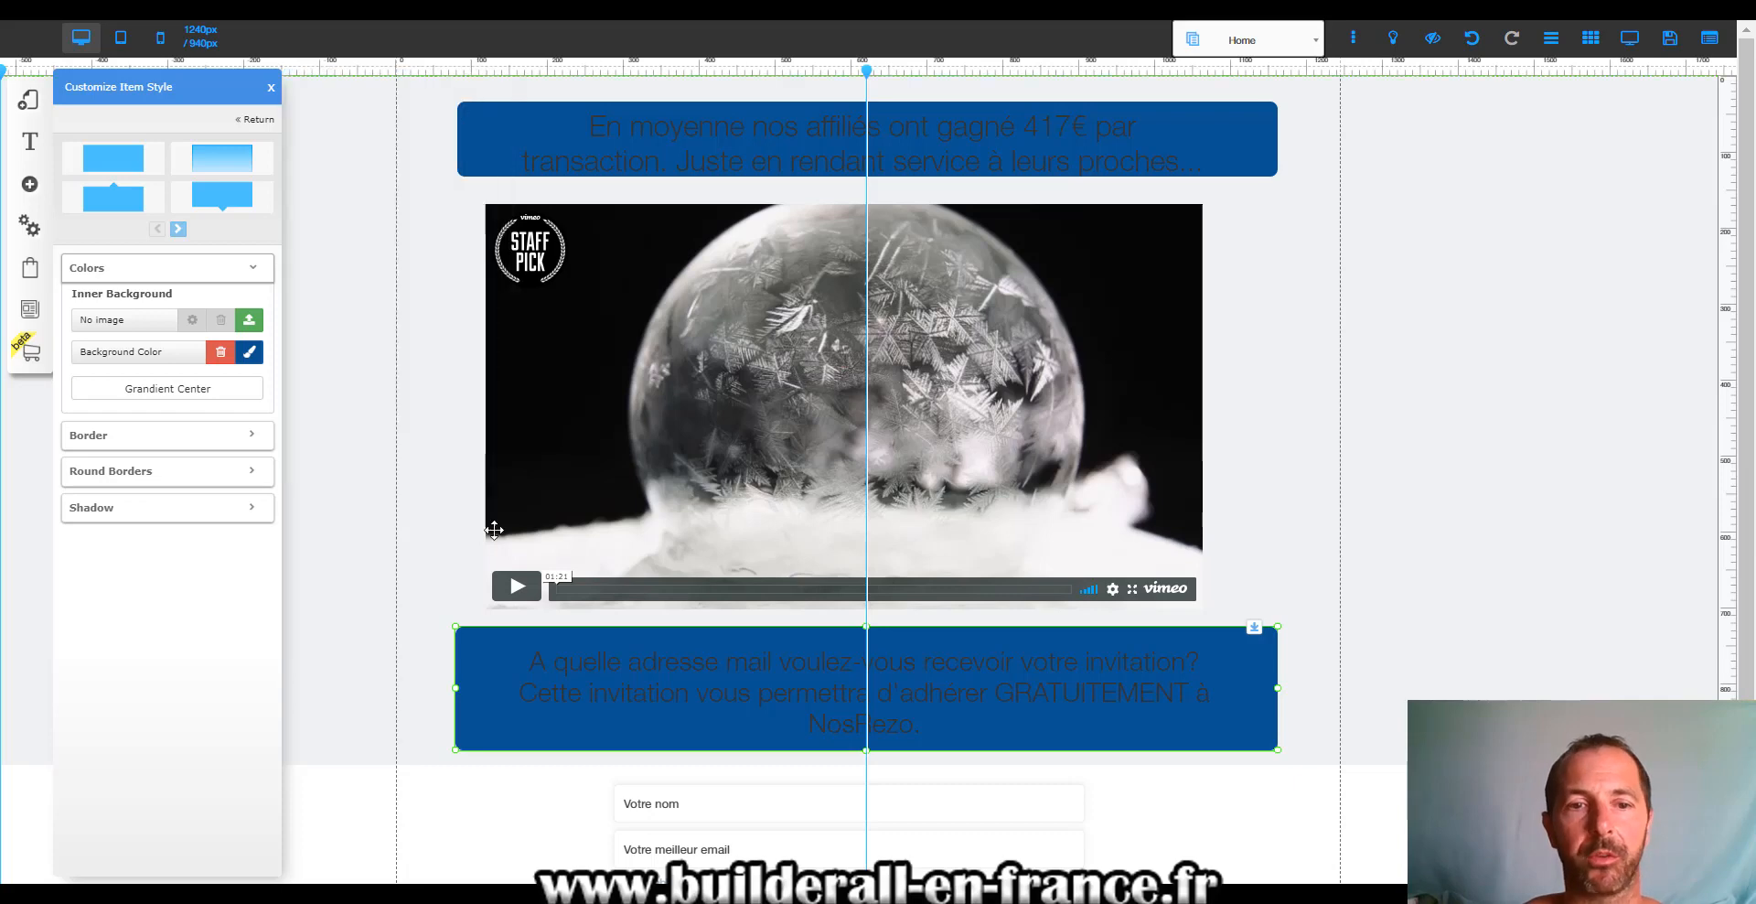
Step: Try deleting the blue box beneath the video, and undo the deletion
click(464, 649)
key(Delete)
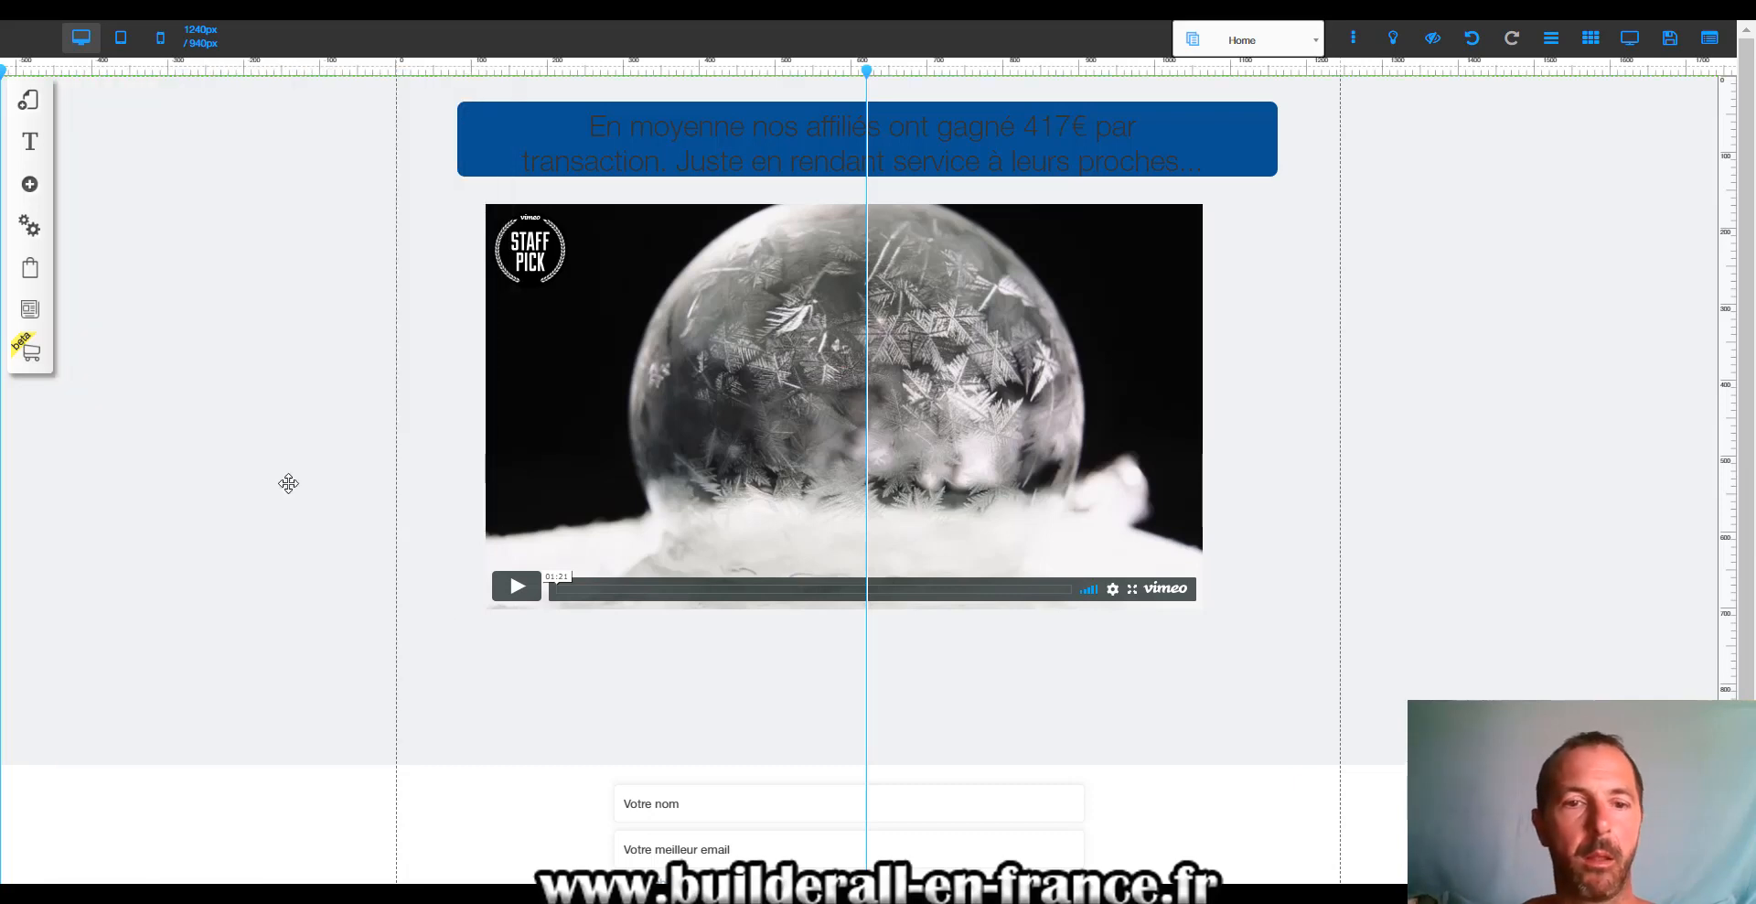
click(1471, 38)
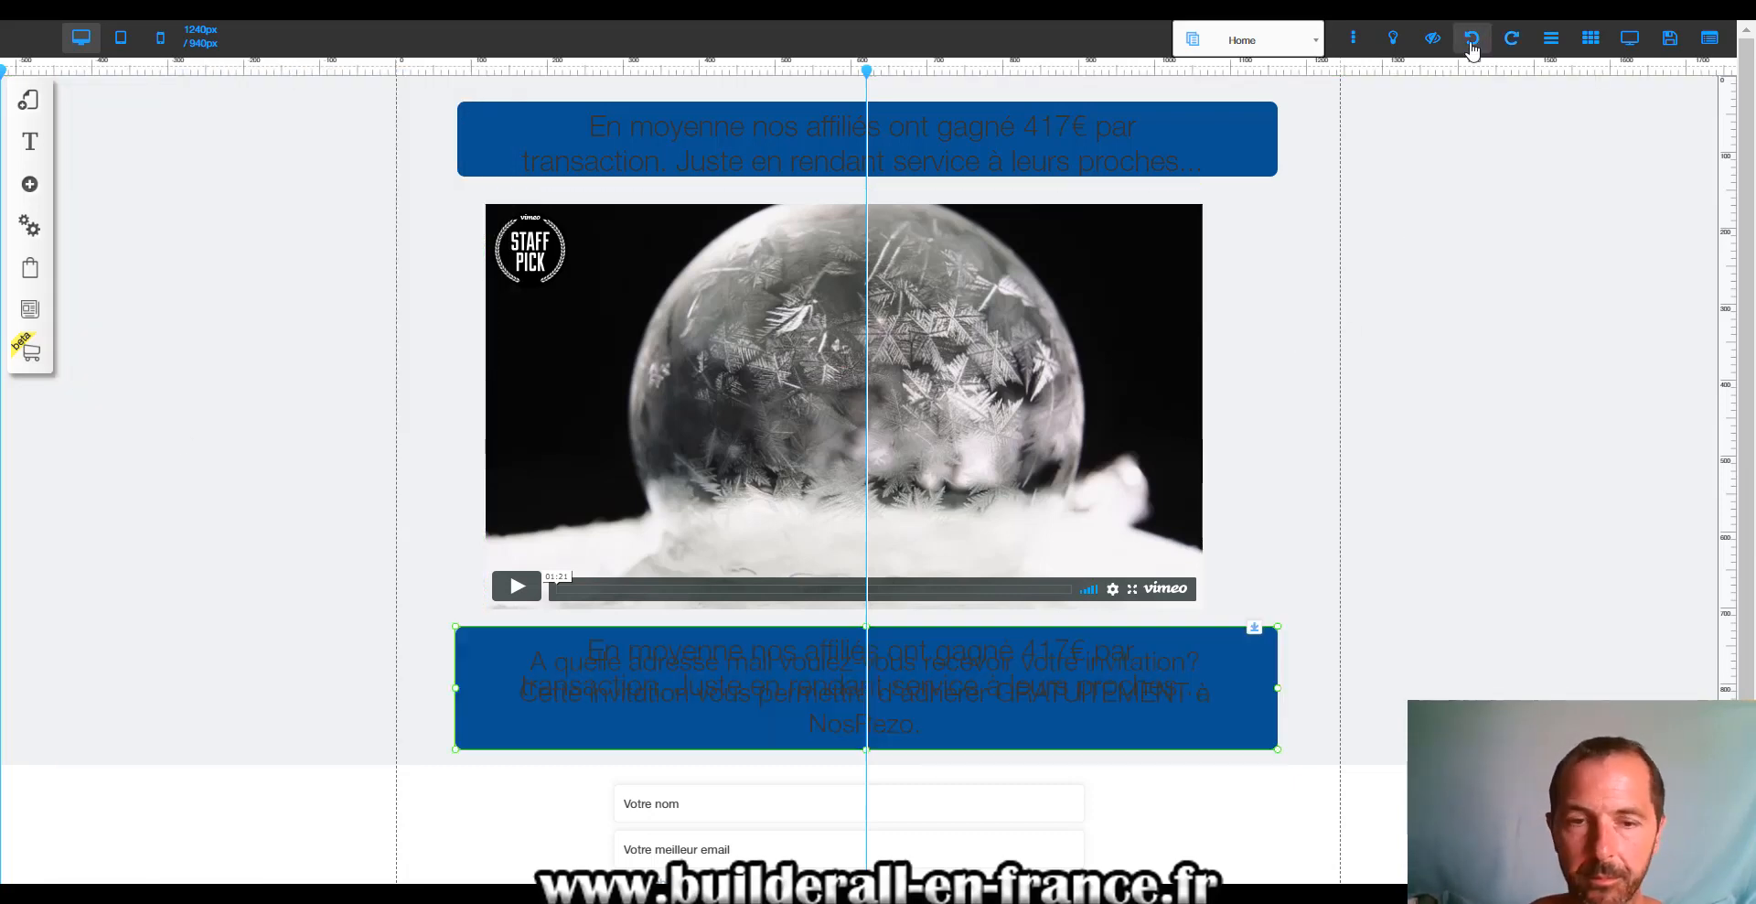
Step: Move the invitation text out of the blue box and delete the copied headline text from that box
drag(686, 705, 488, 723)
drag(179, 776, 183, 773)
click(929, 677)
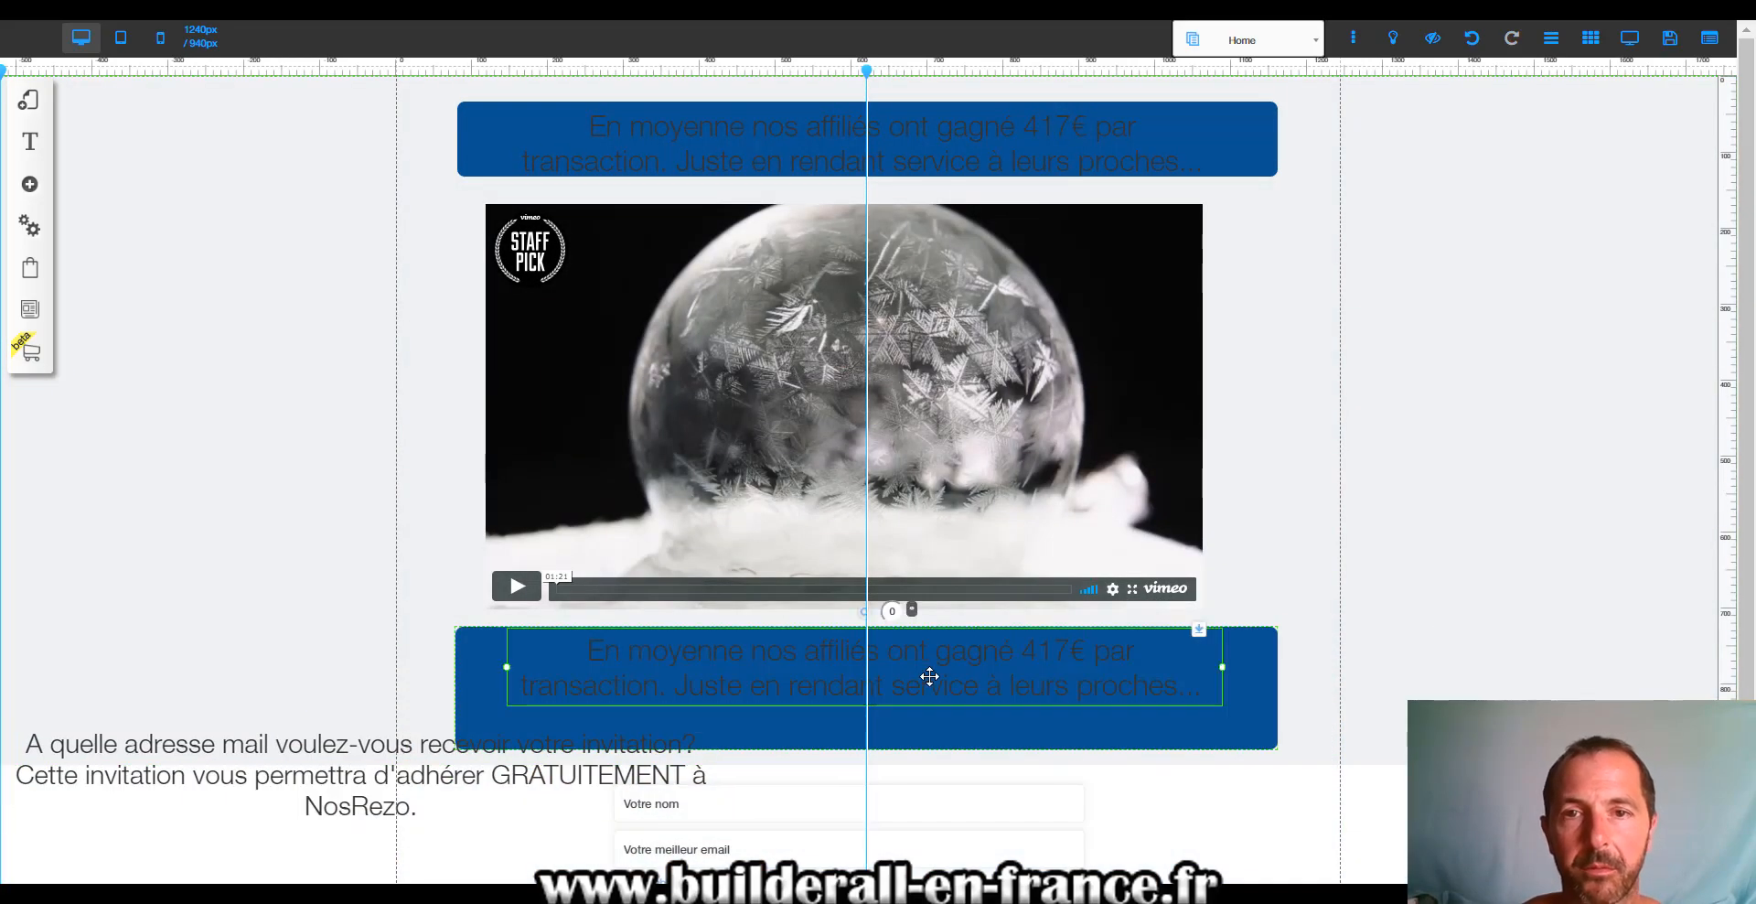
drag(929, 677, 1565, 487)
key(Delete)
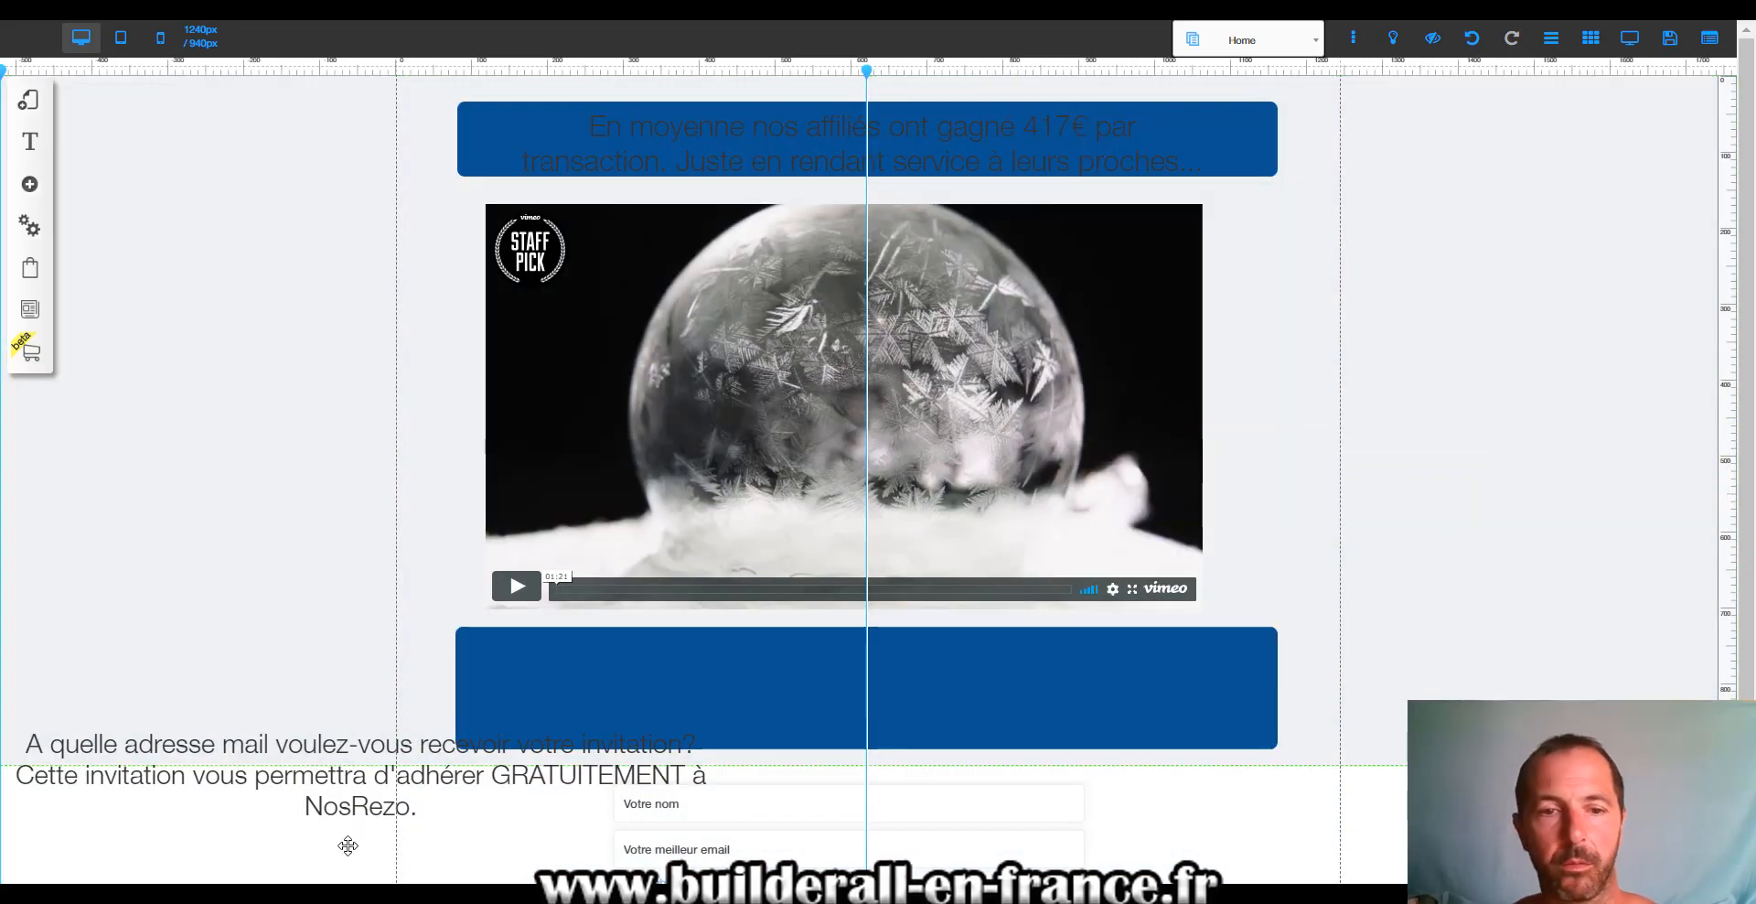
Step: Delete the empty blue box beneath the video, leaving the invitation text aside
click(347, 805)
drag(348, 804, 363, 801)
click(1113, 665)
click(887, 616)
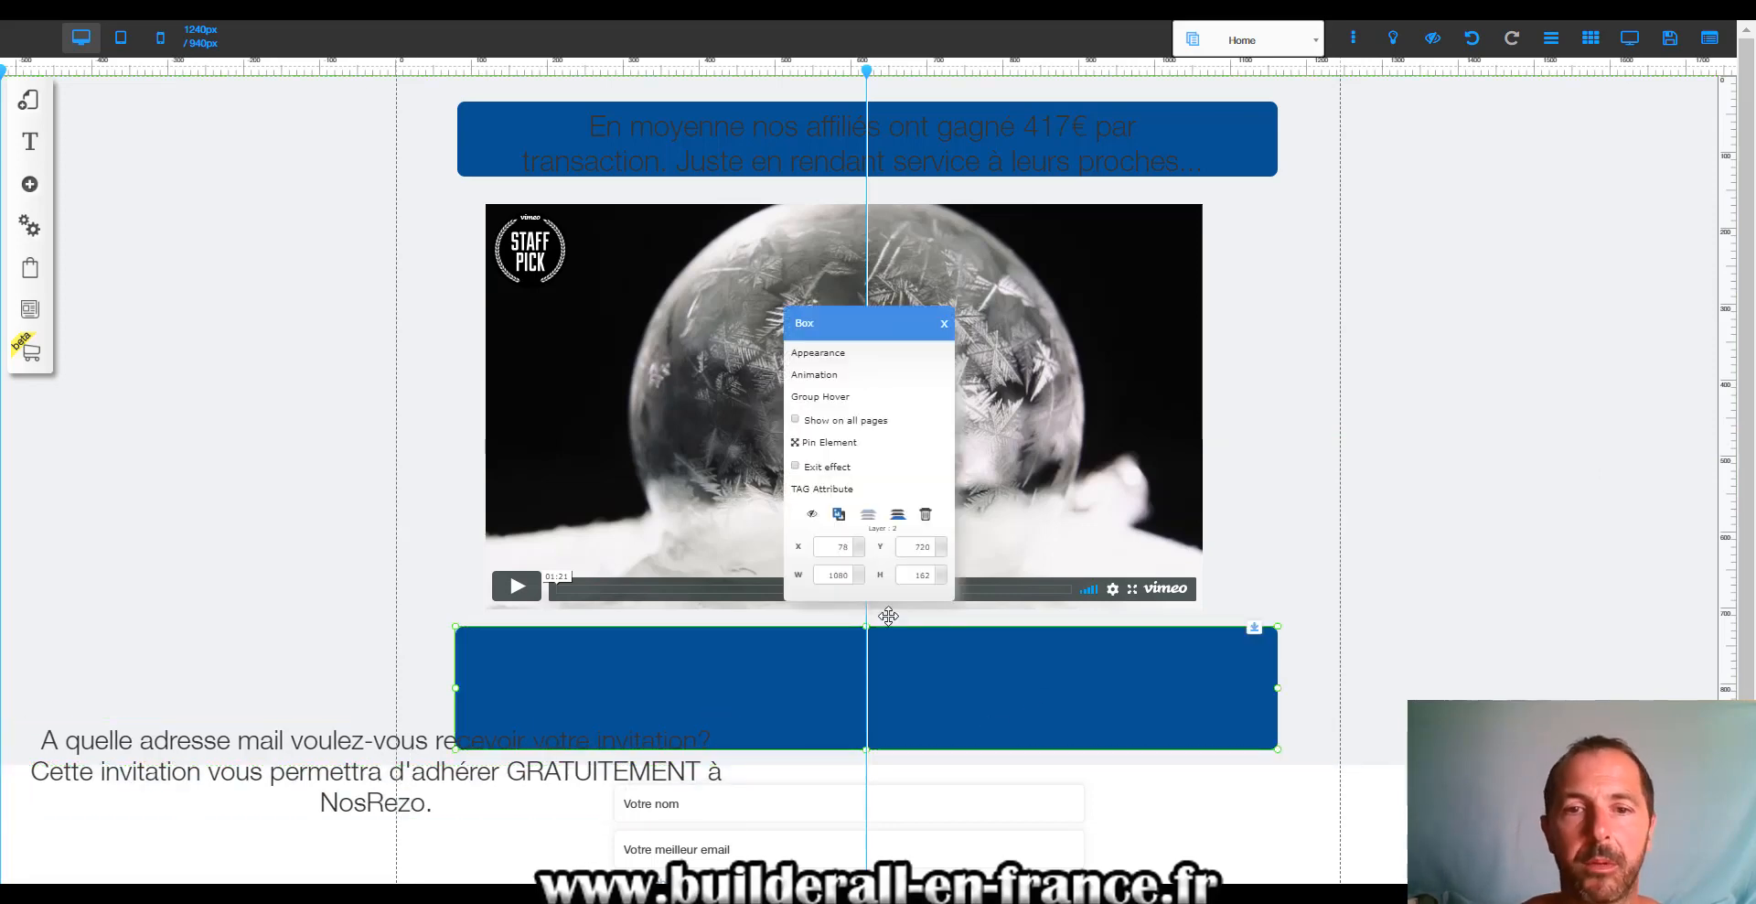
click(922, 519)
Step: Add a green simple box beneath the video and widen it to roughly match the headline box
click(30, 184)
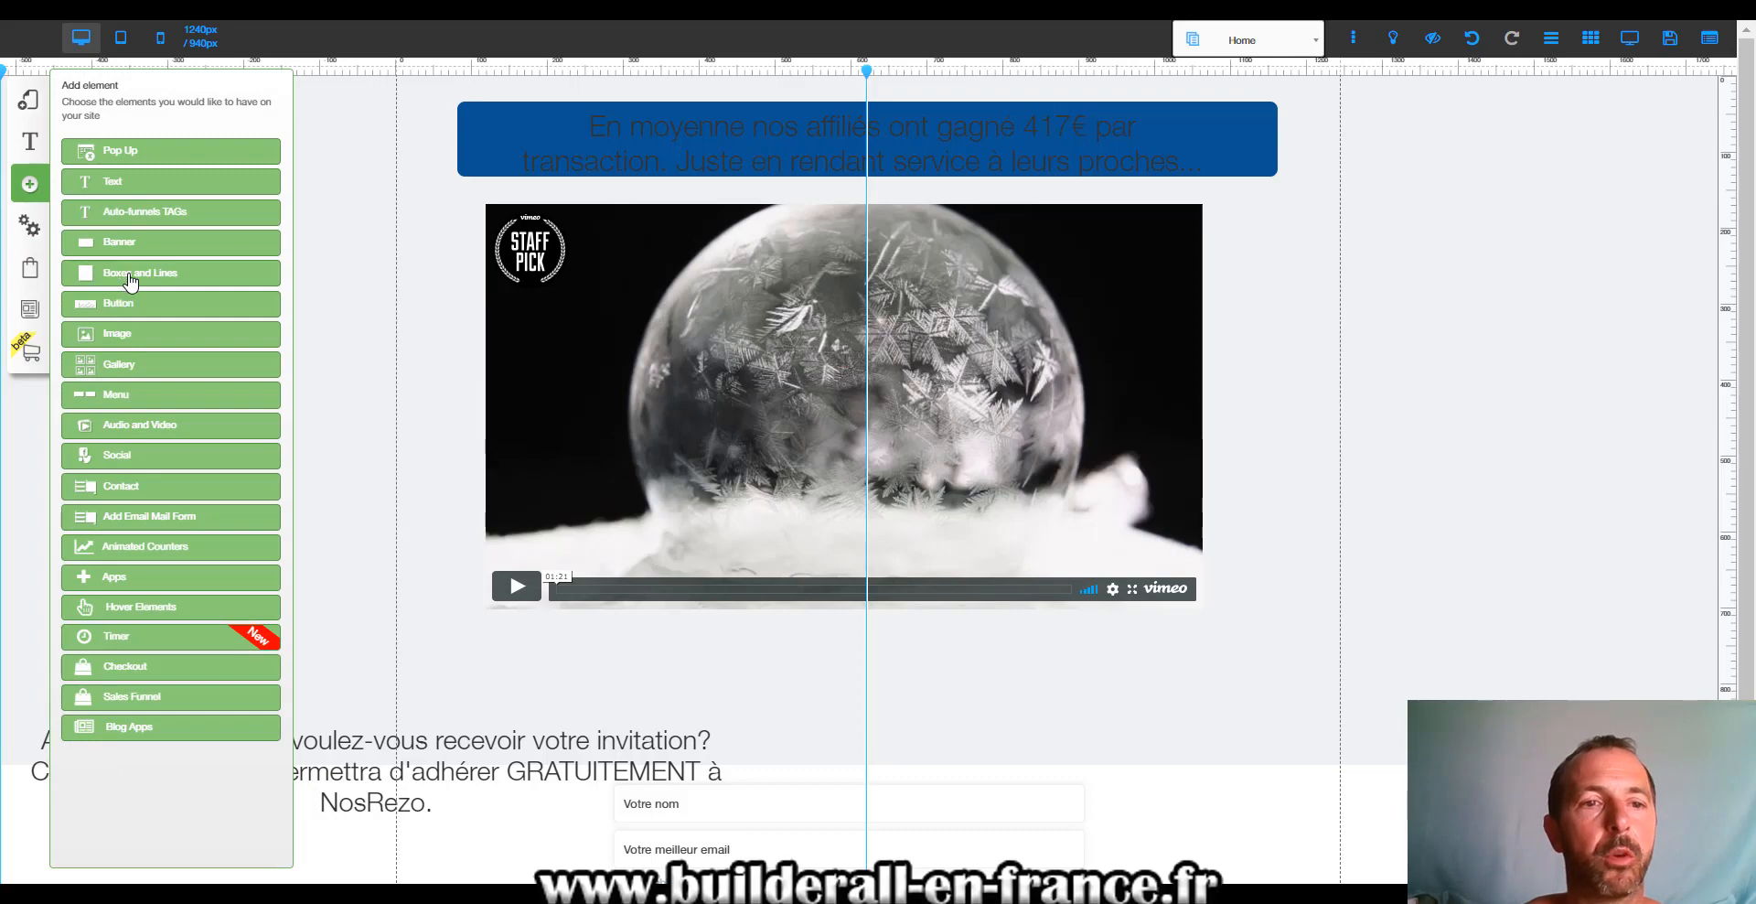
click(131, 276)
click(122, 268)
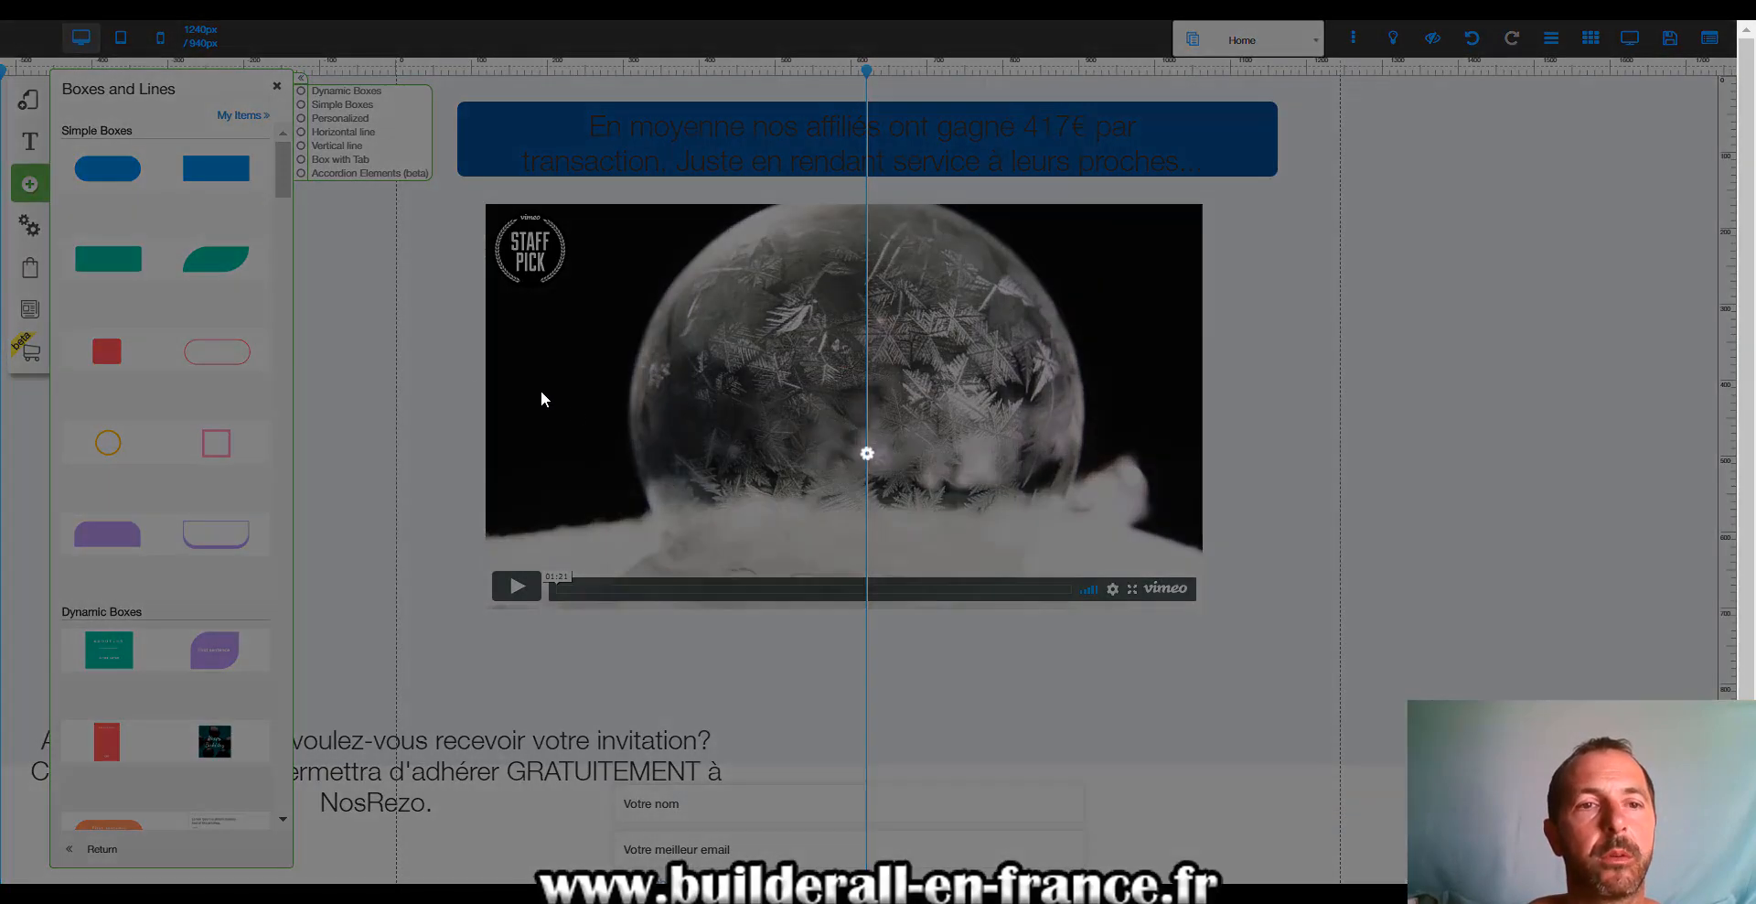
drag(850, 451, 530, 715)
drag(643, 694, 1284, 692)
Step: Place the invitation text over the new green box, make the box taller and move it up slightly around the text
drag(605, 746, 1067, 675)
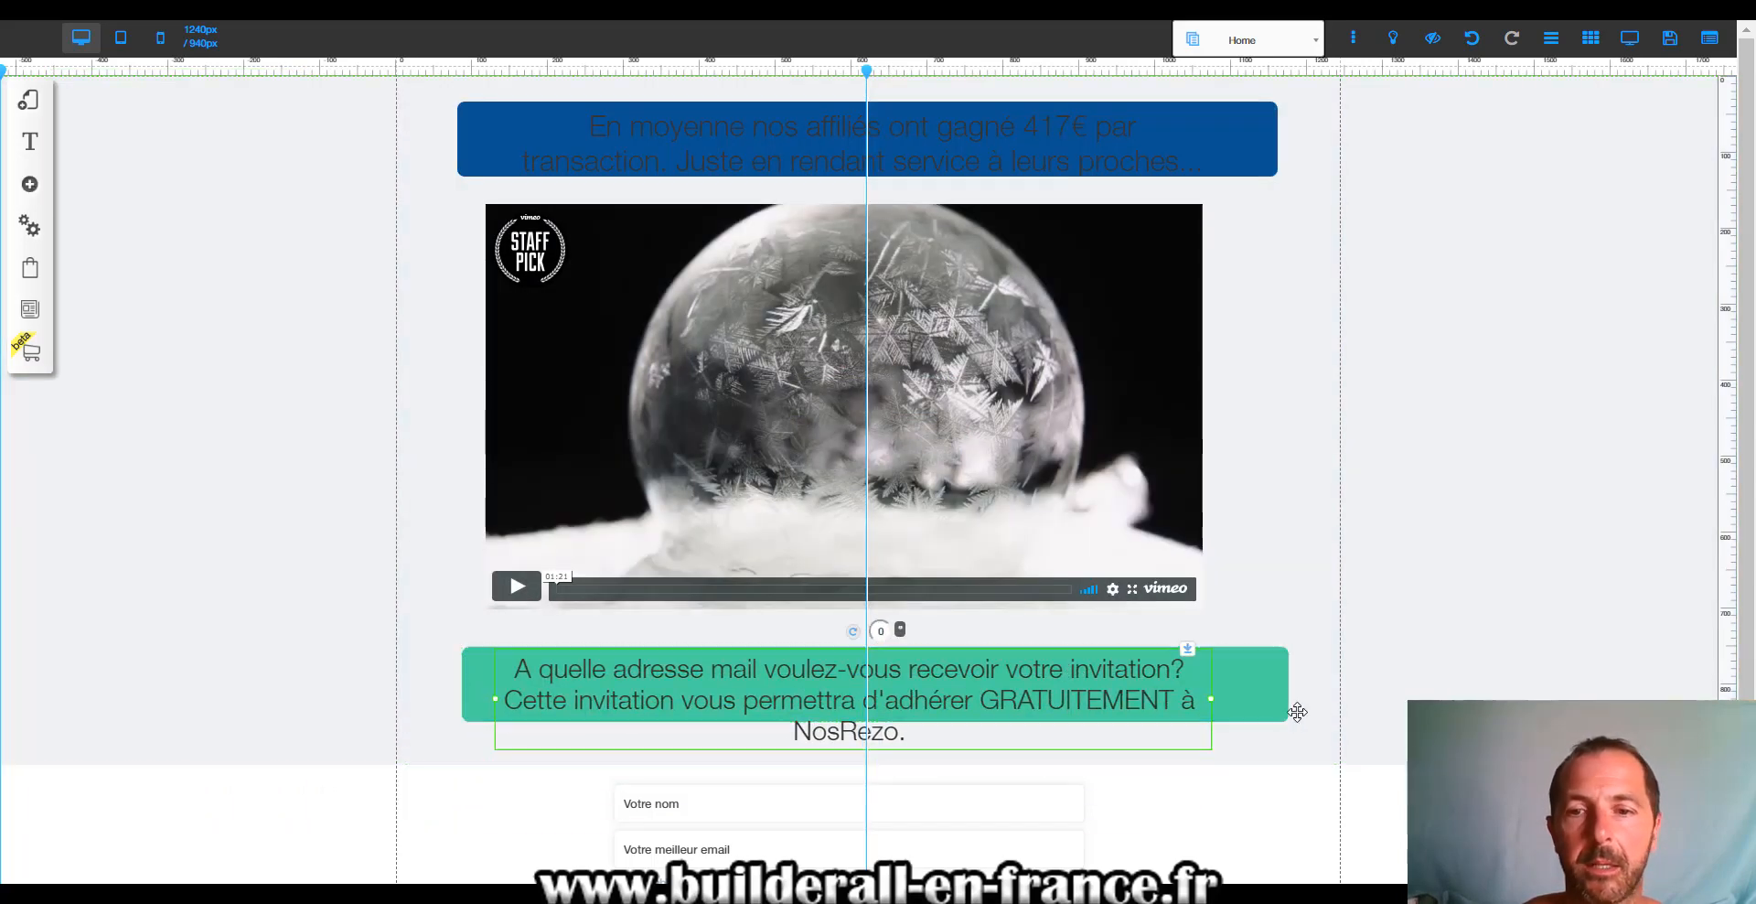
drag(876, 722, 874, 757)
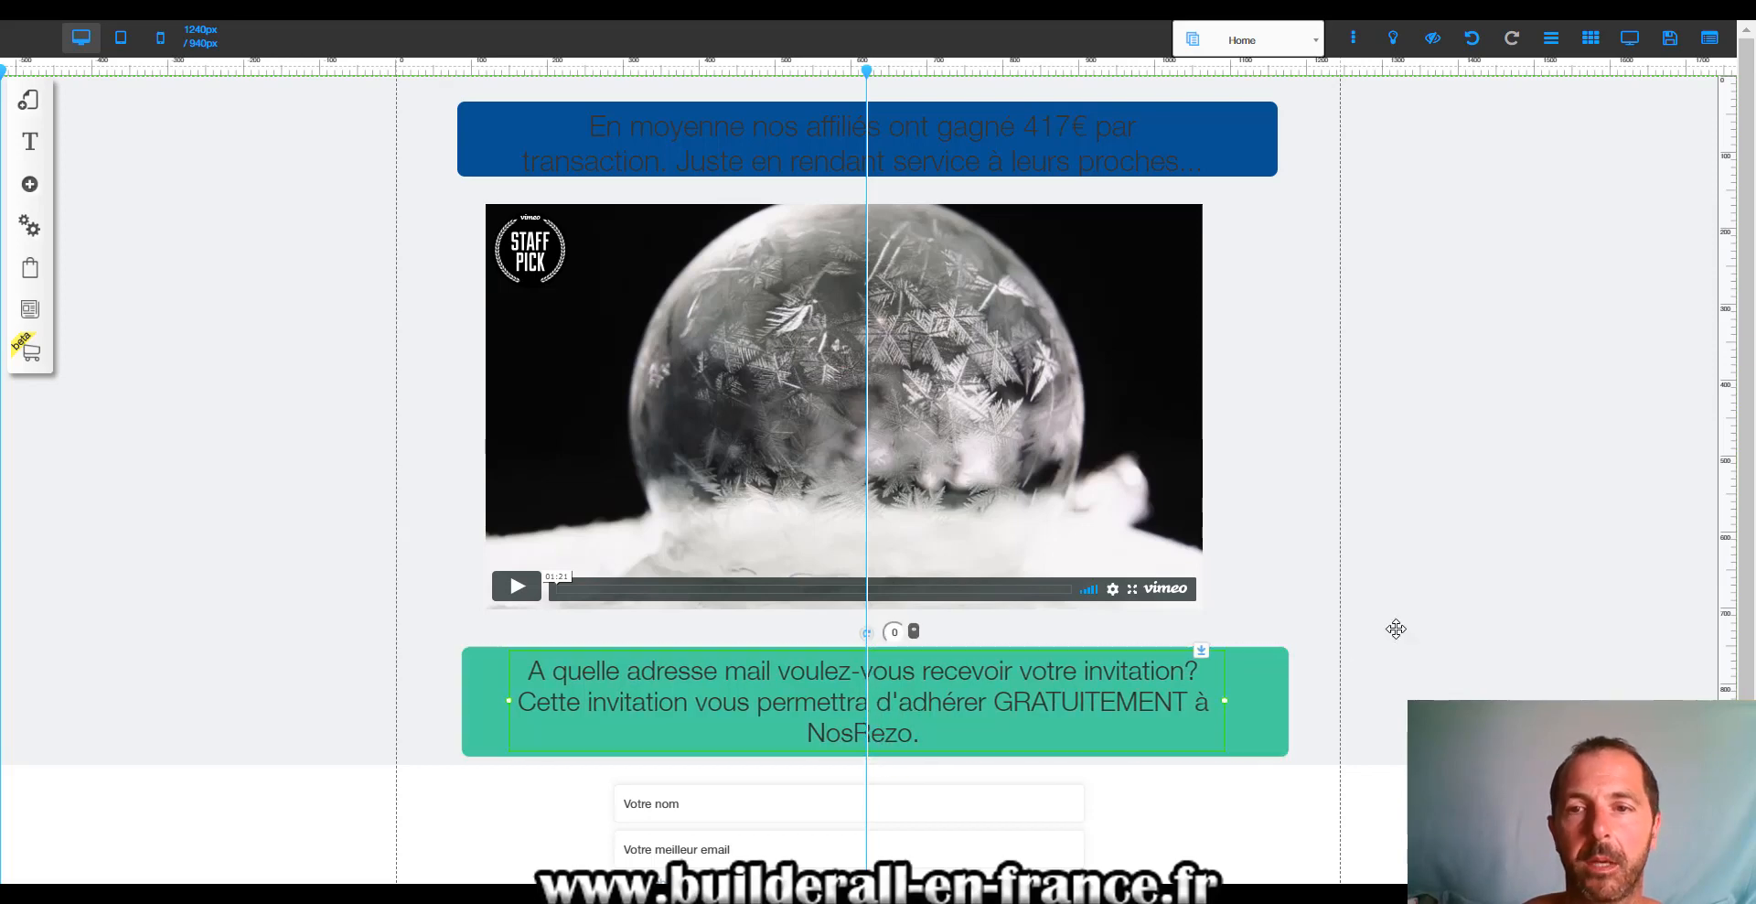
drag(1271, 674, 1267, 663)
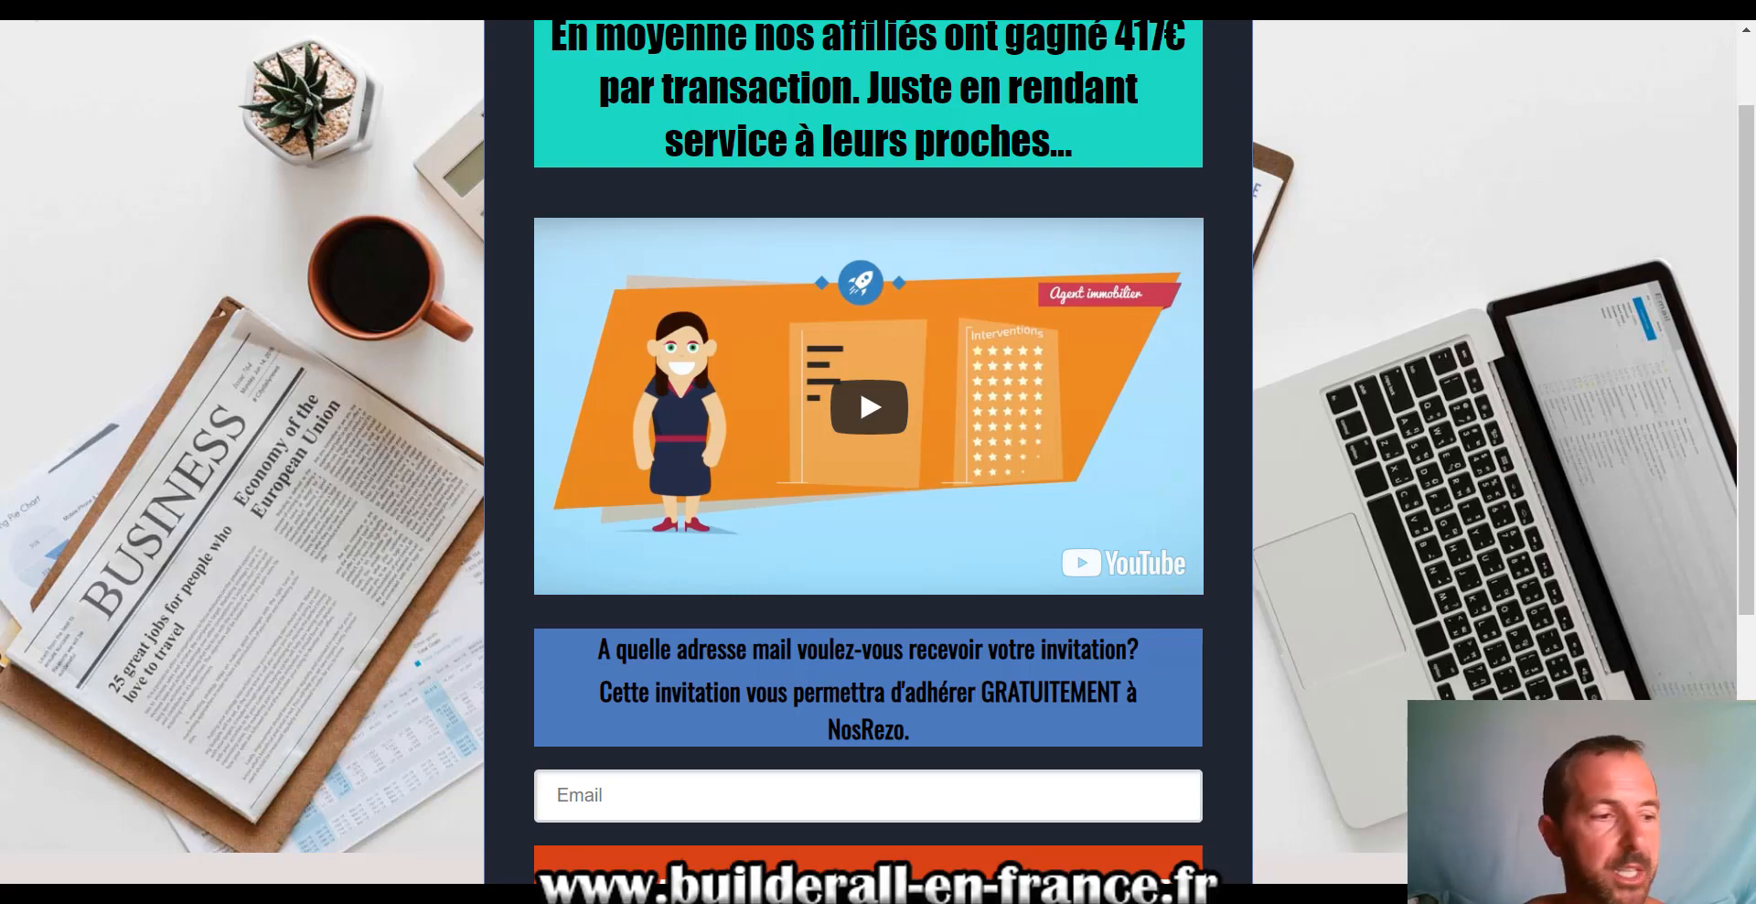
Step: Examine the example page's invitation box, sign-up button, consent text and footer lines
scroll(921, 475, down, 5)
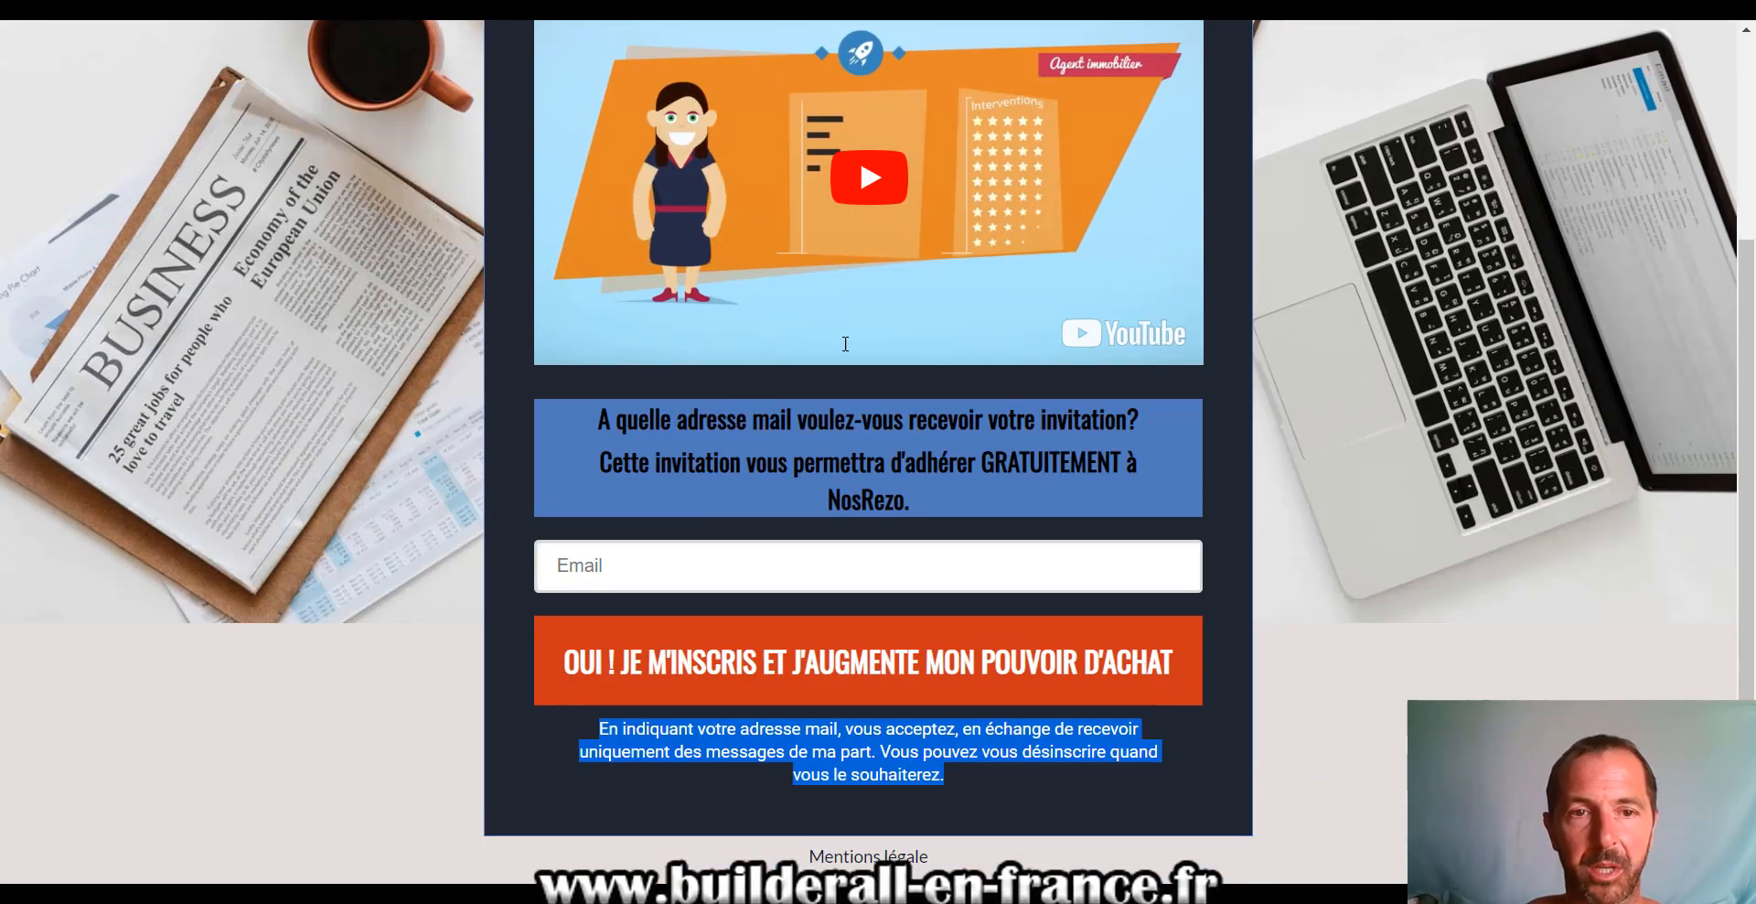
scroll(1431, 421, up, 1)
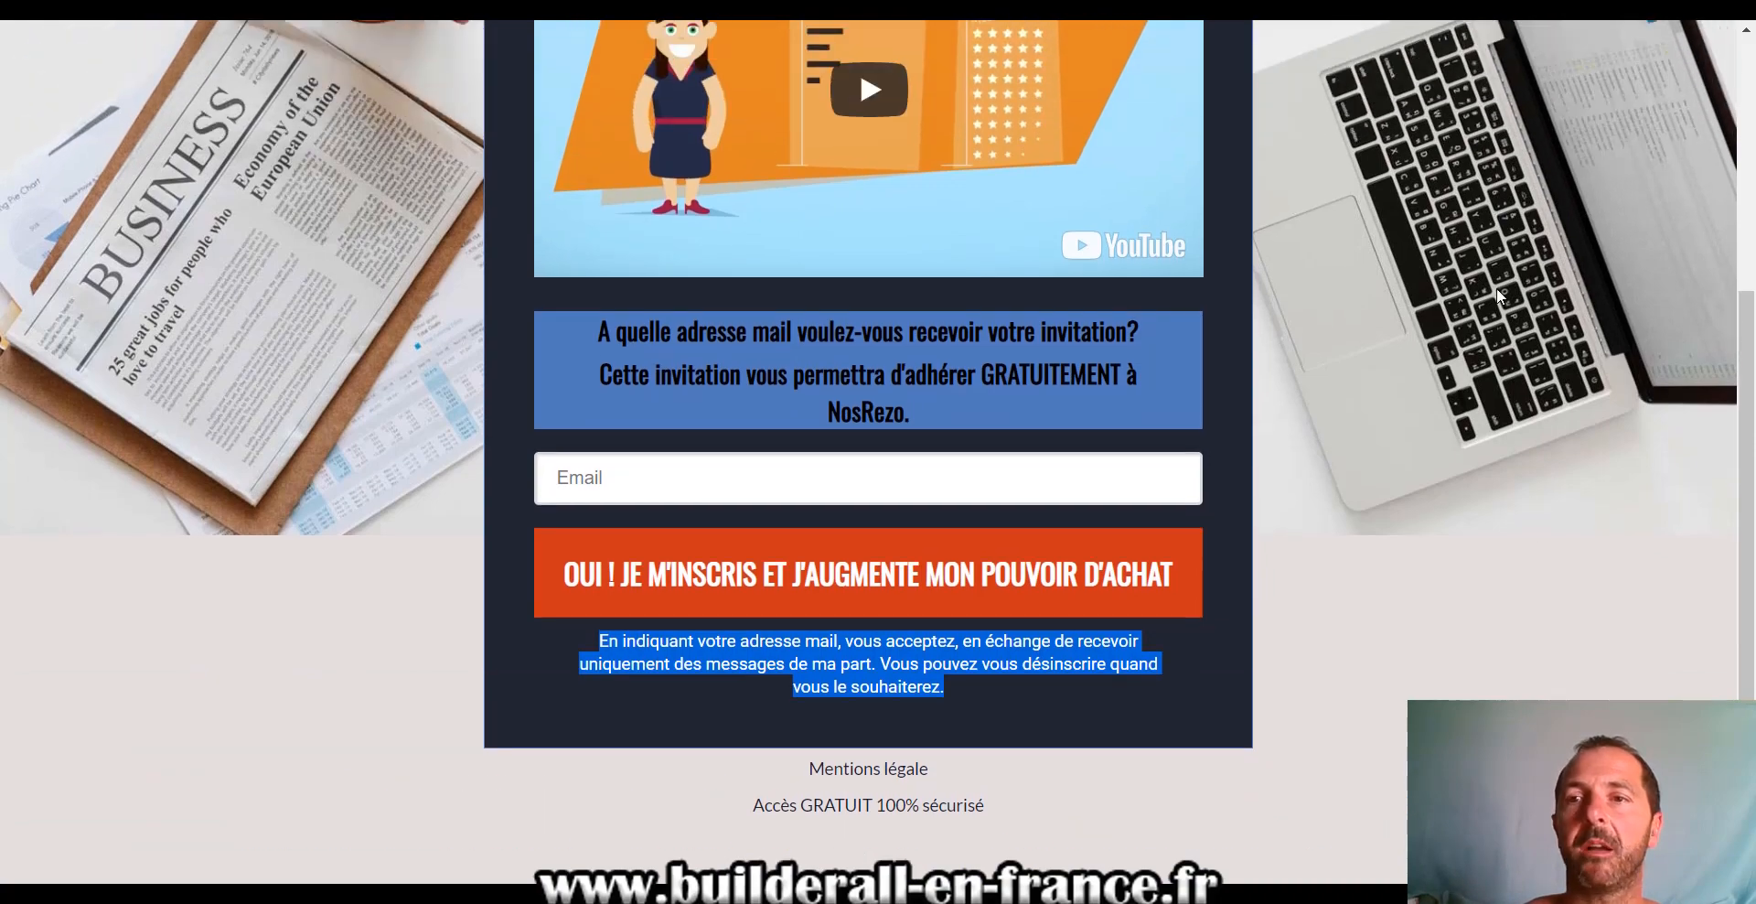
drag(902, 794, 1287, 749)
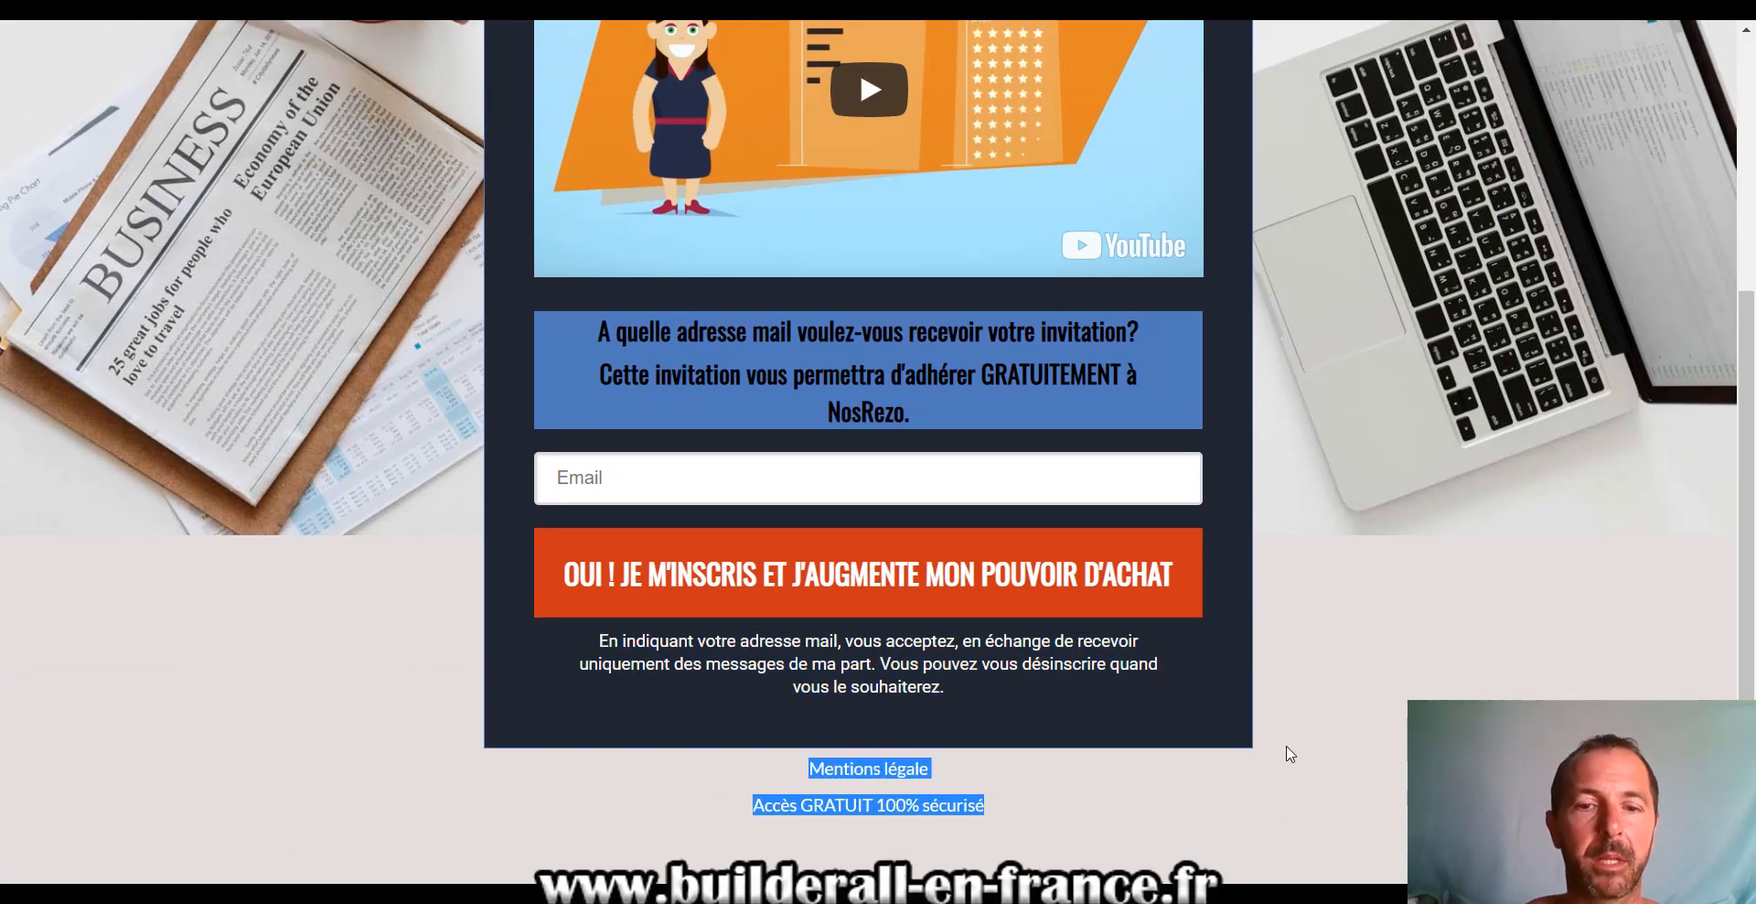
click(1372, 548)
scroll(1468, 350, up, 3)
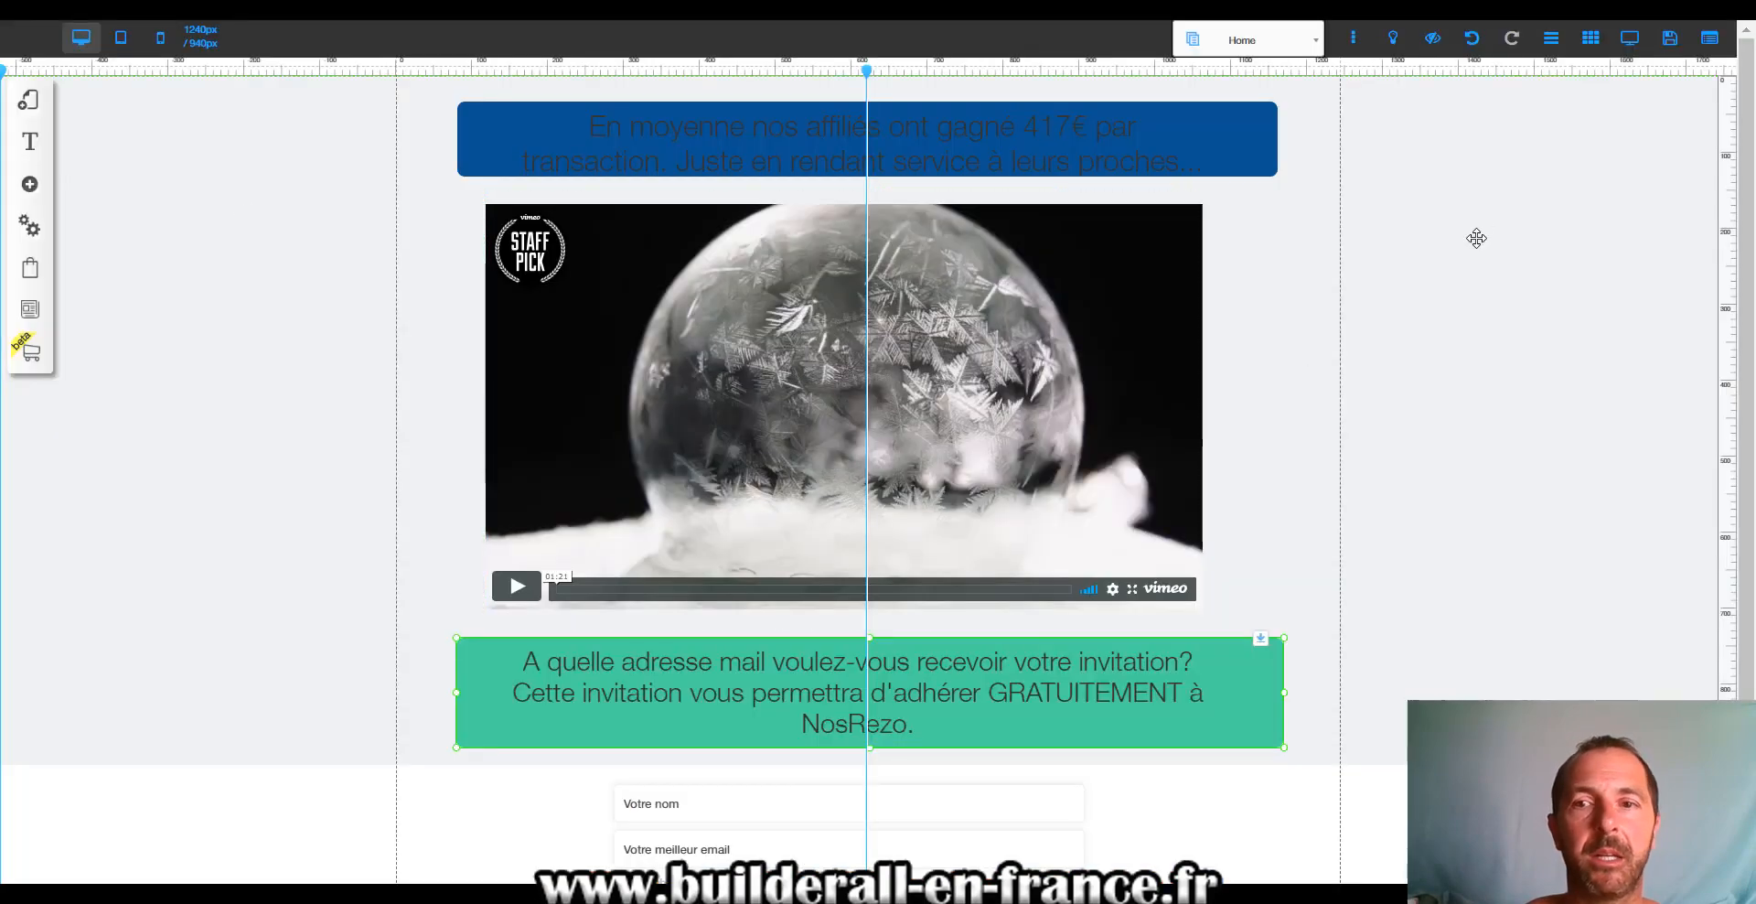
Step: Set the banner's fluid background image to the seaside swimming pool photo from the uploaded files
right_click(1476, 237)
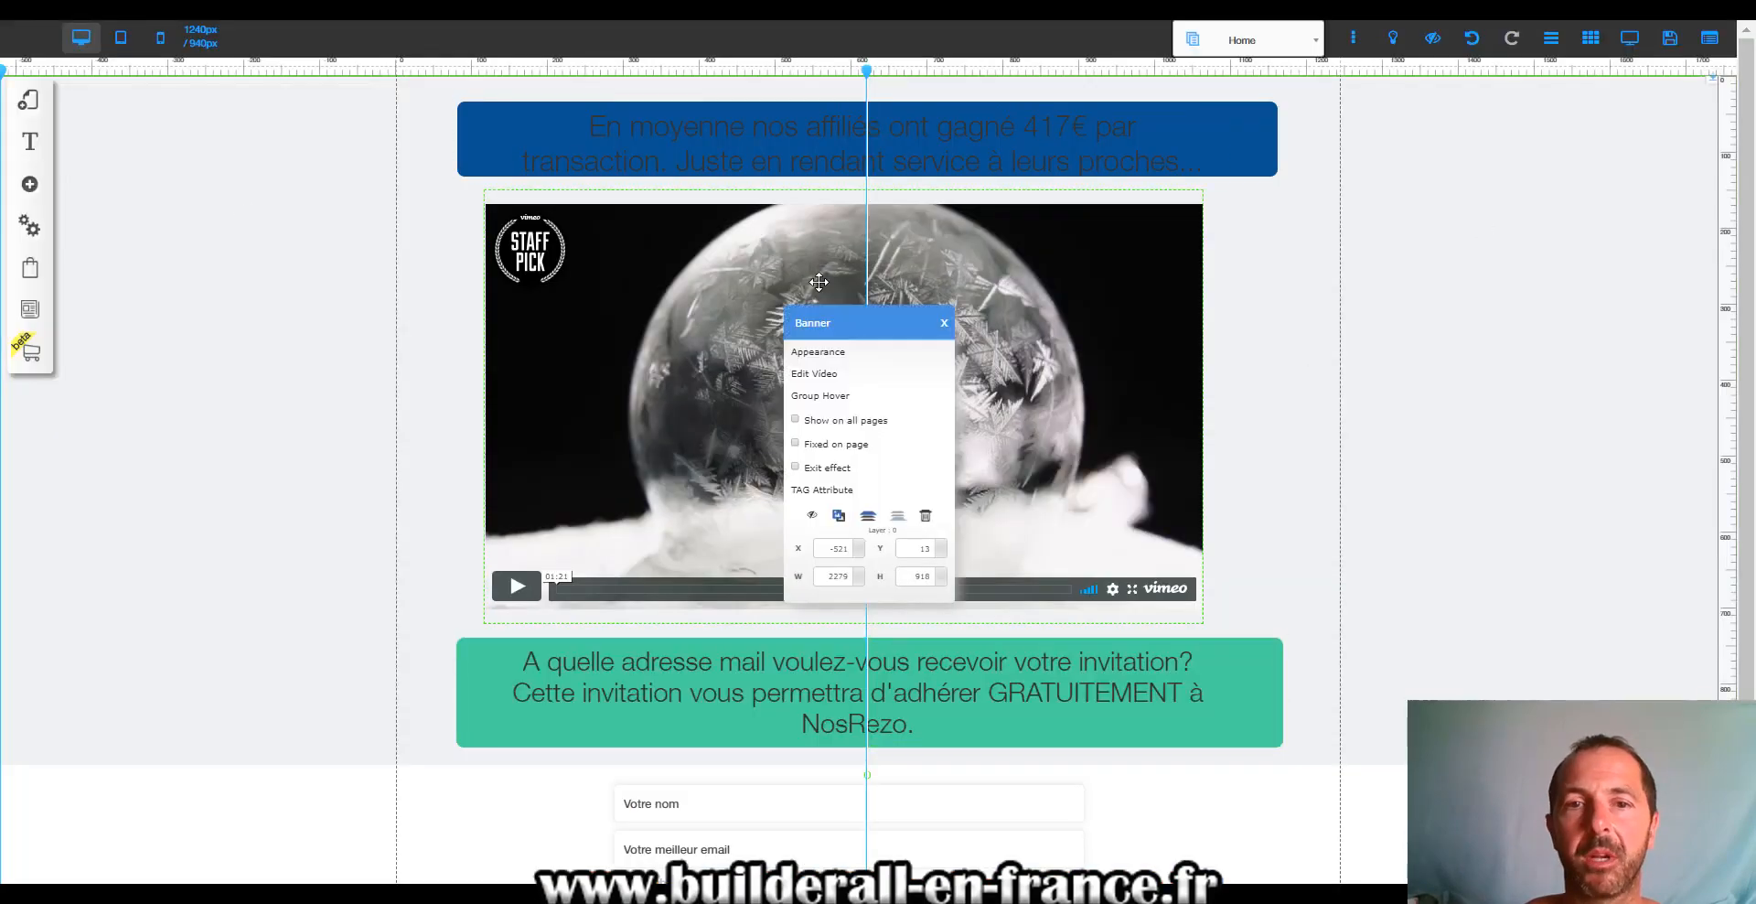
click(817, 352)
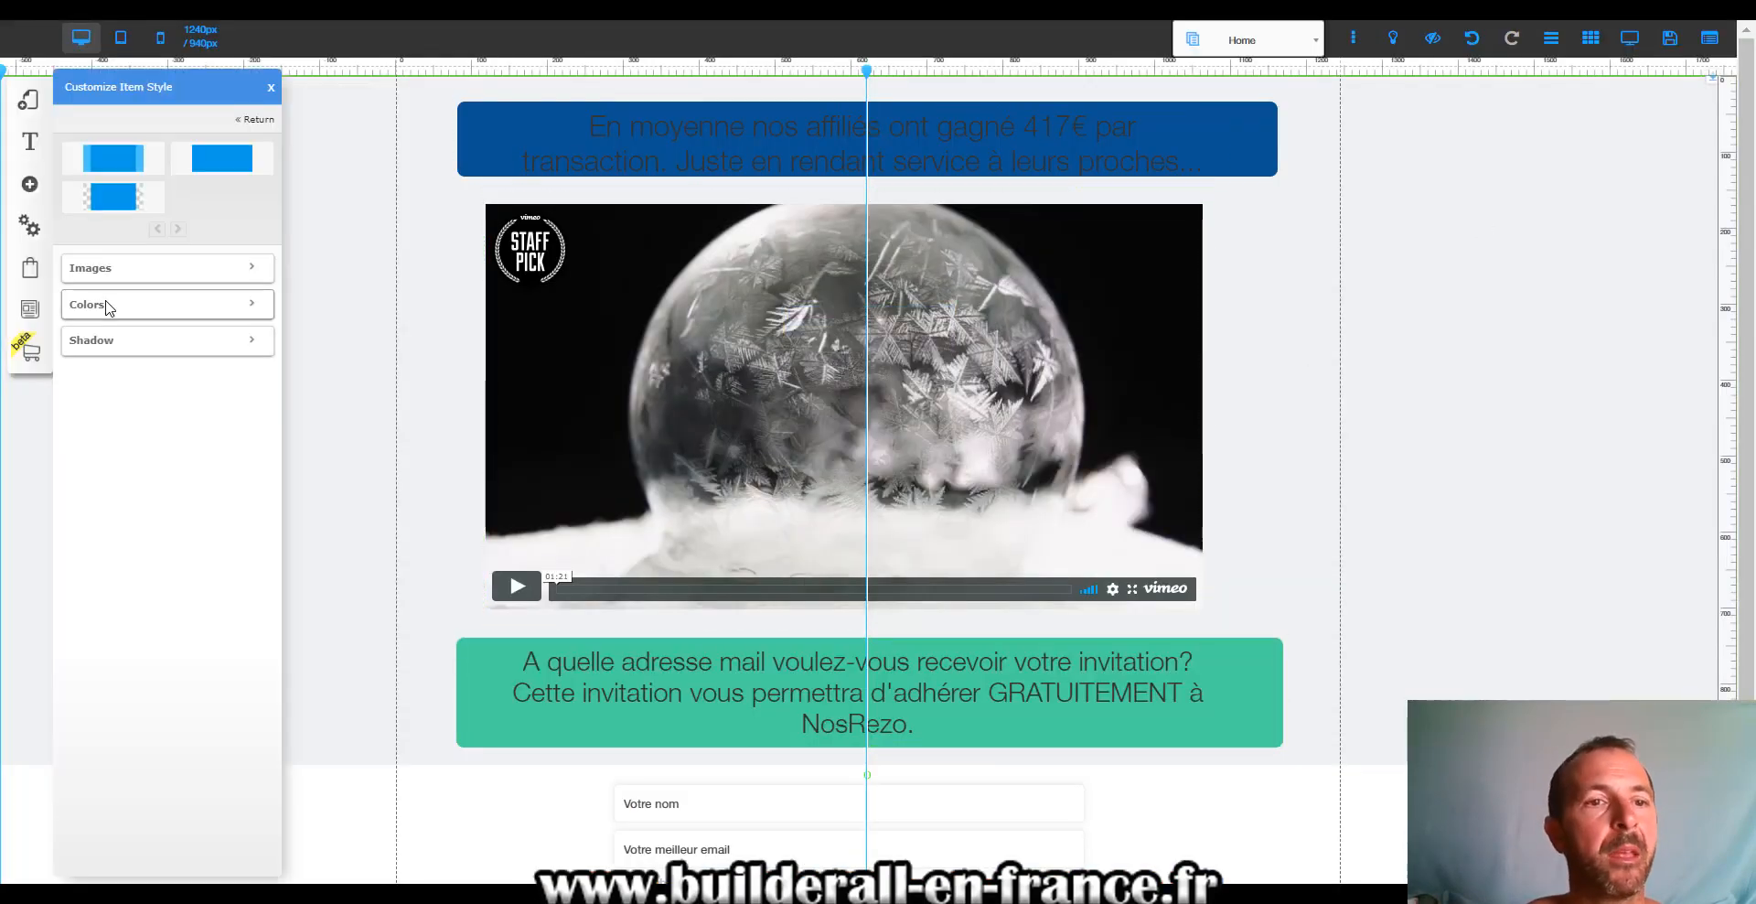
click(255, 277)
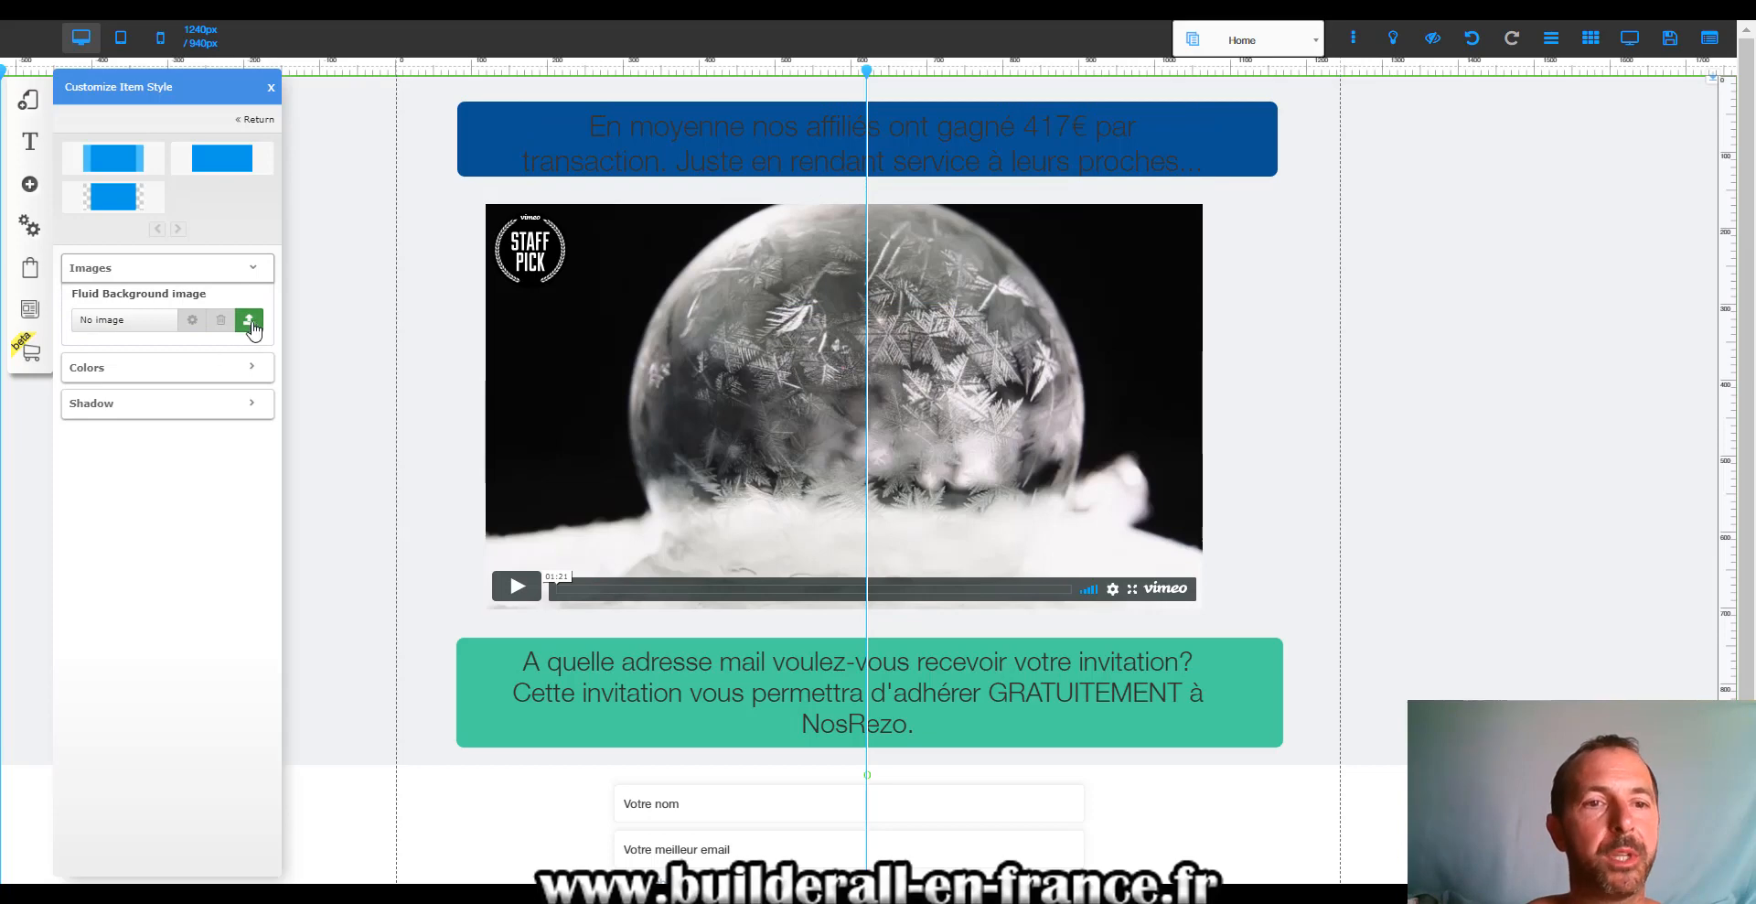
click(251, 322)
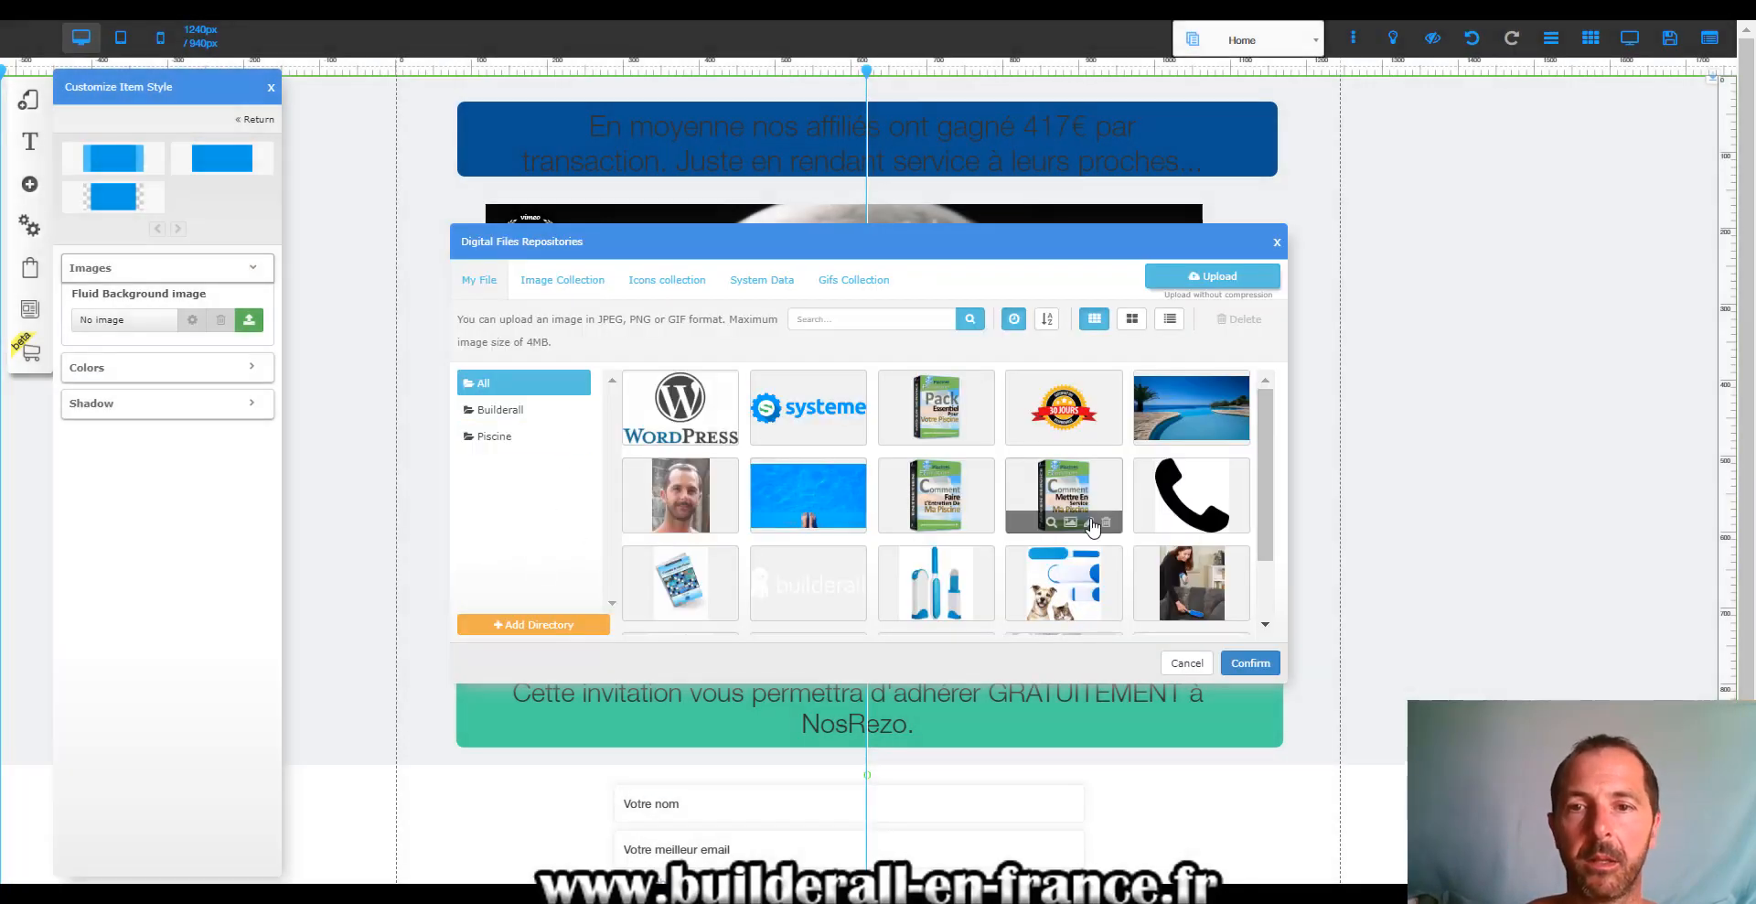
click(1185, 417)
click(1249, 662)
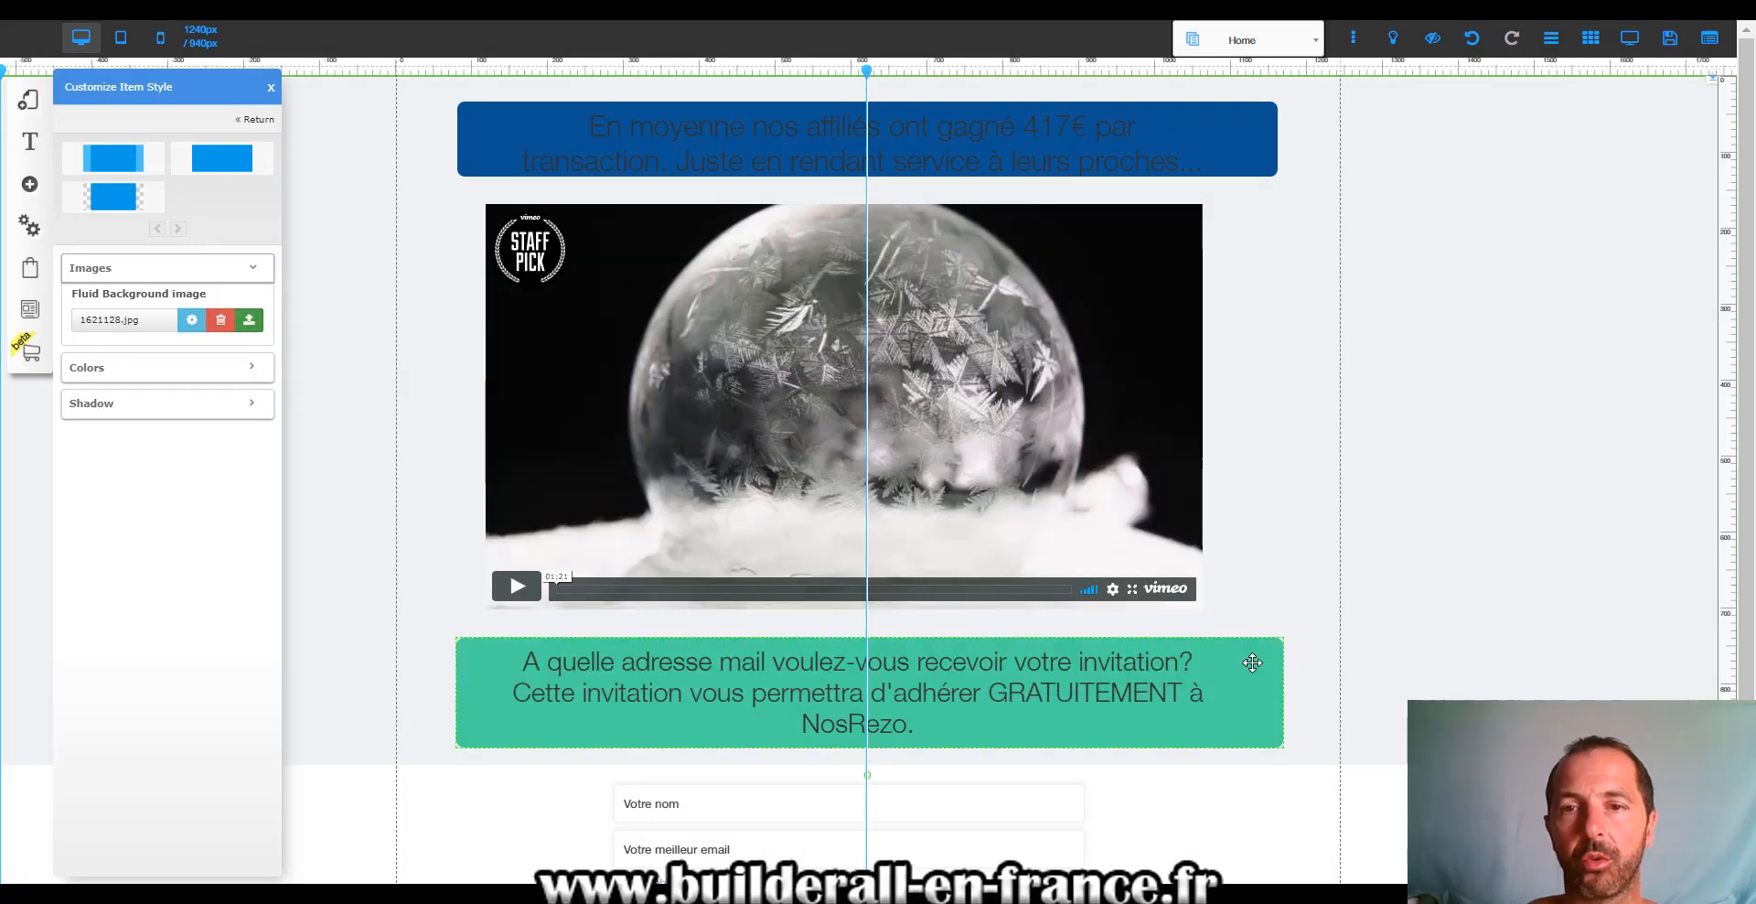
click(270, 88)
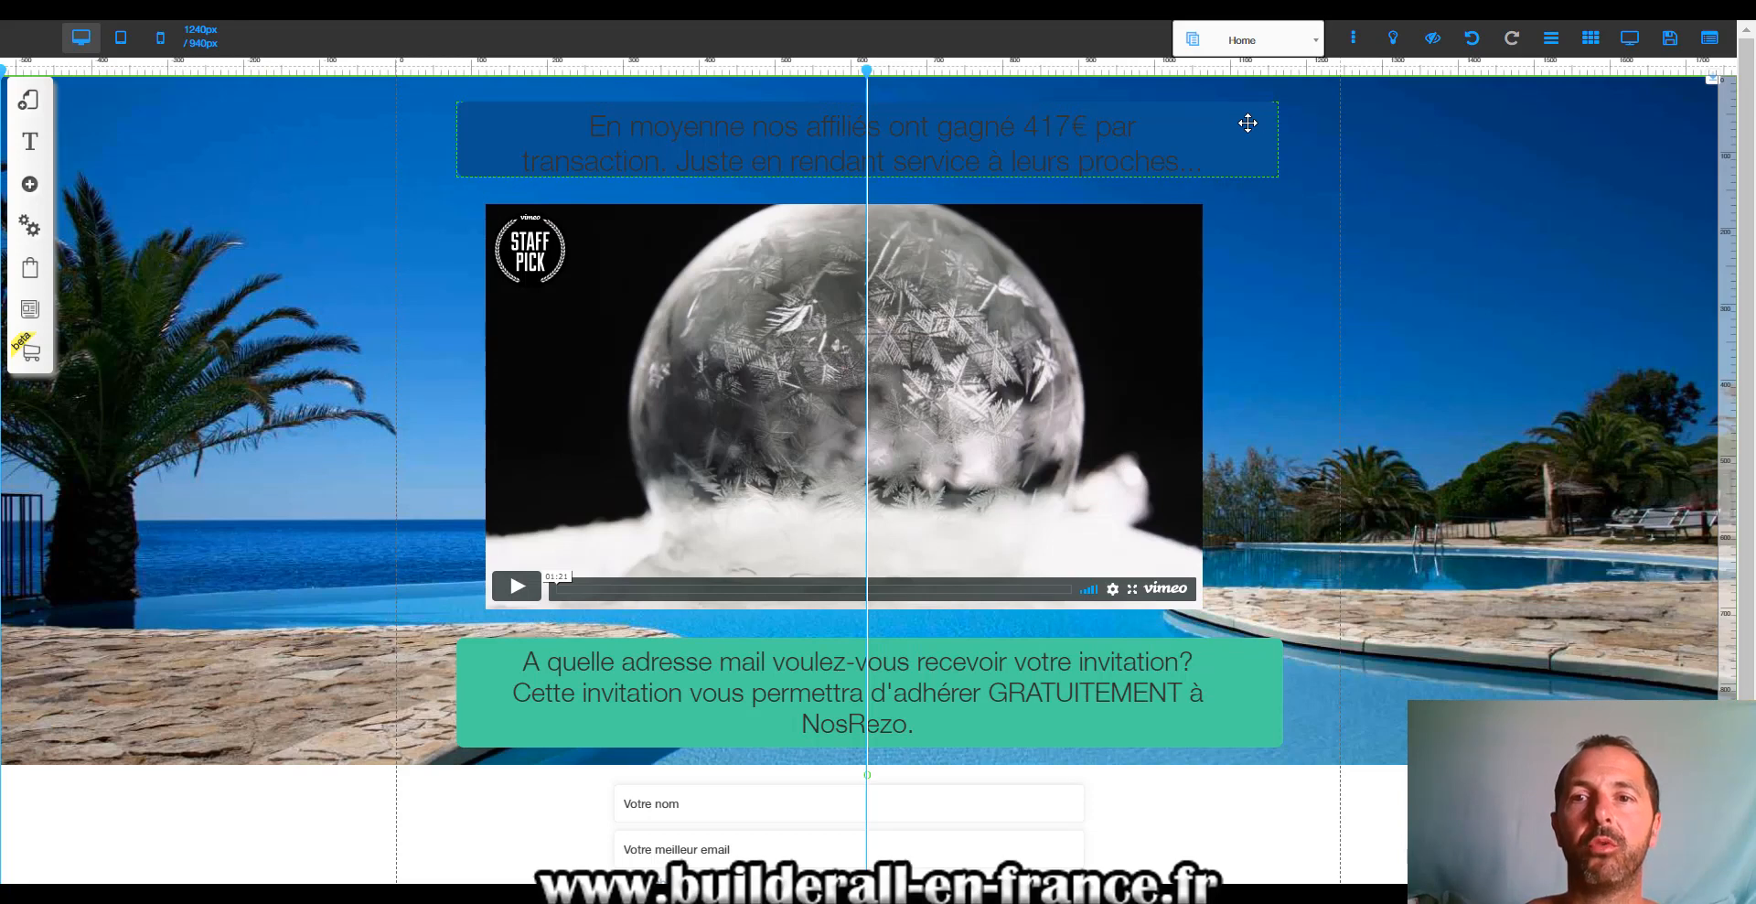
Step: Try grey, light blue and red backgrounds for the headline box, and set it to very light grey
click(1248, 122)
click(852, 357)
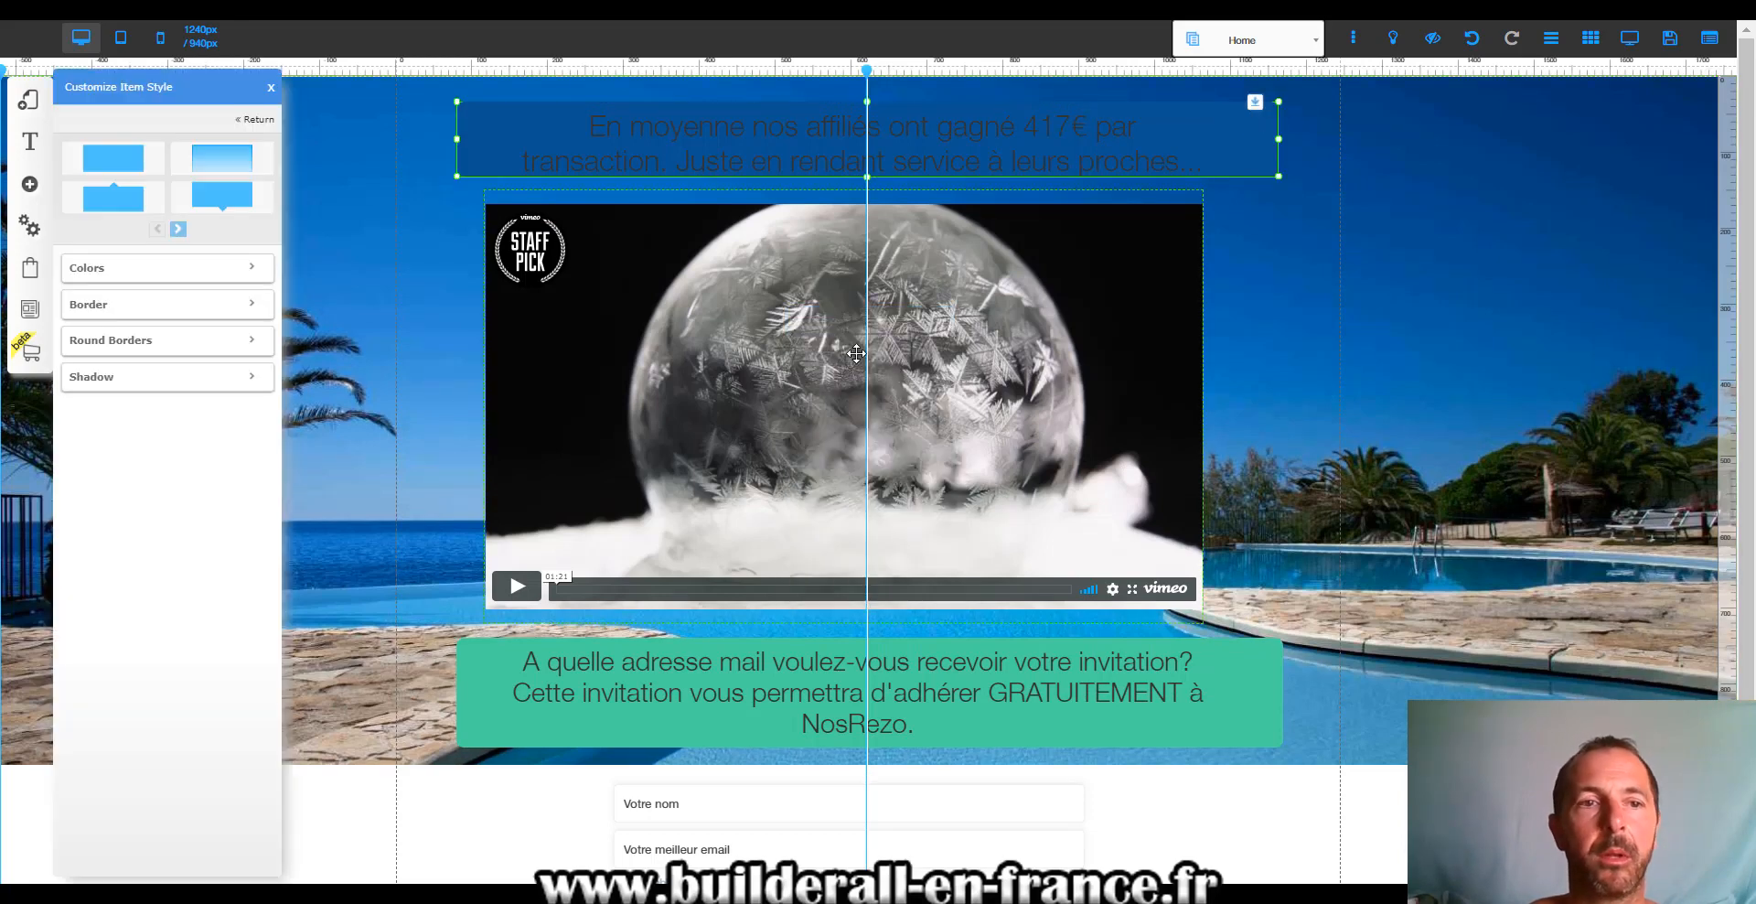
click(248, 267)
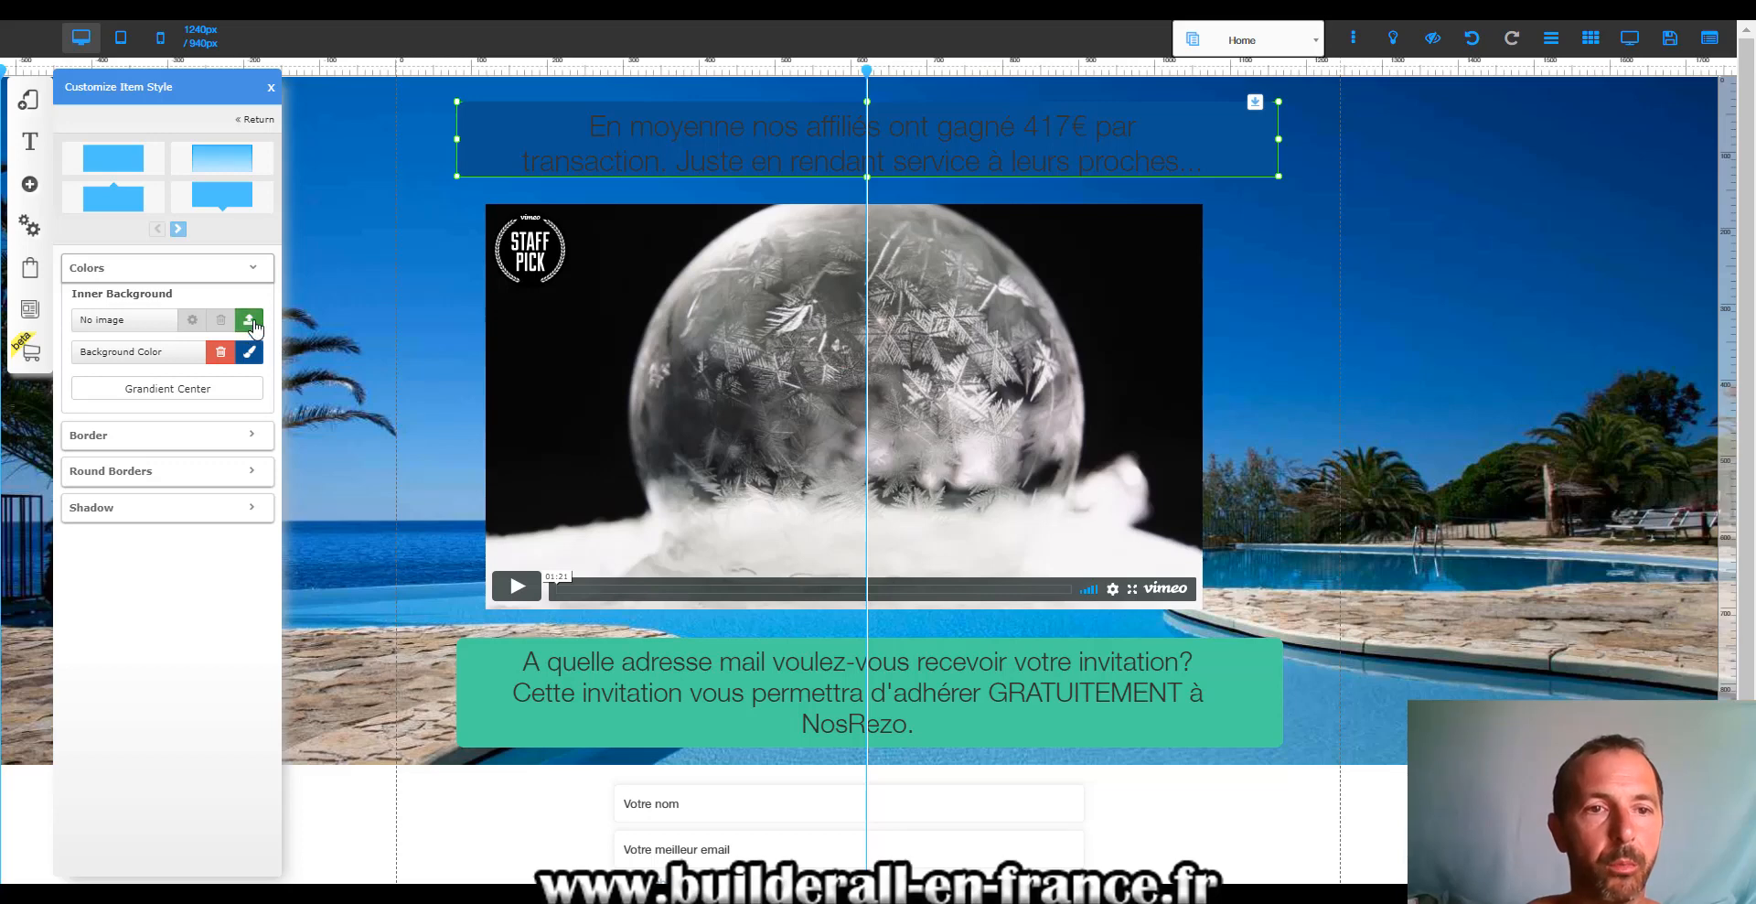
click(249, 353)
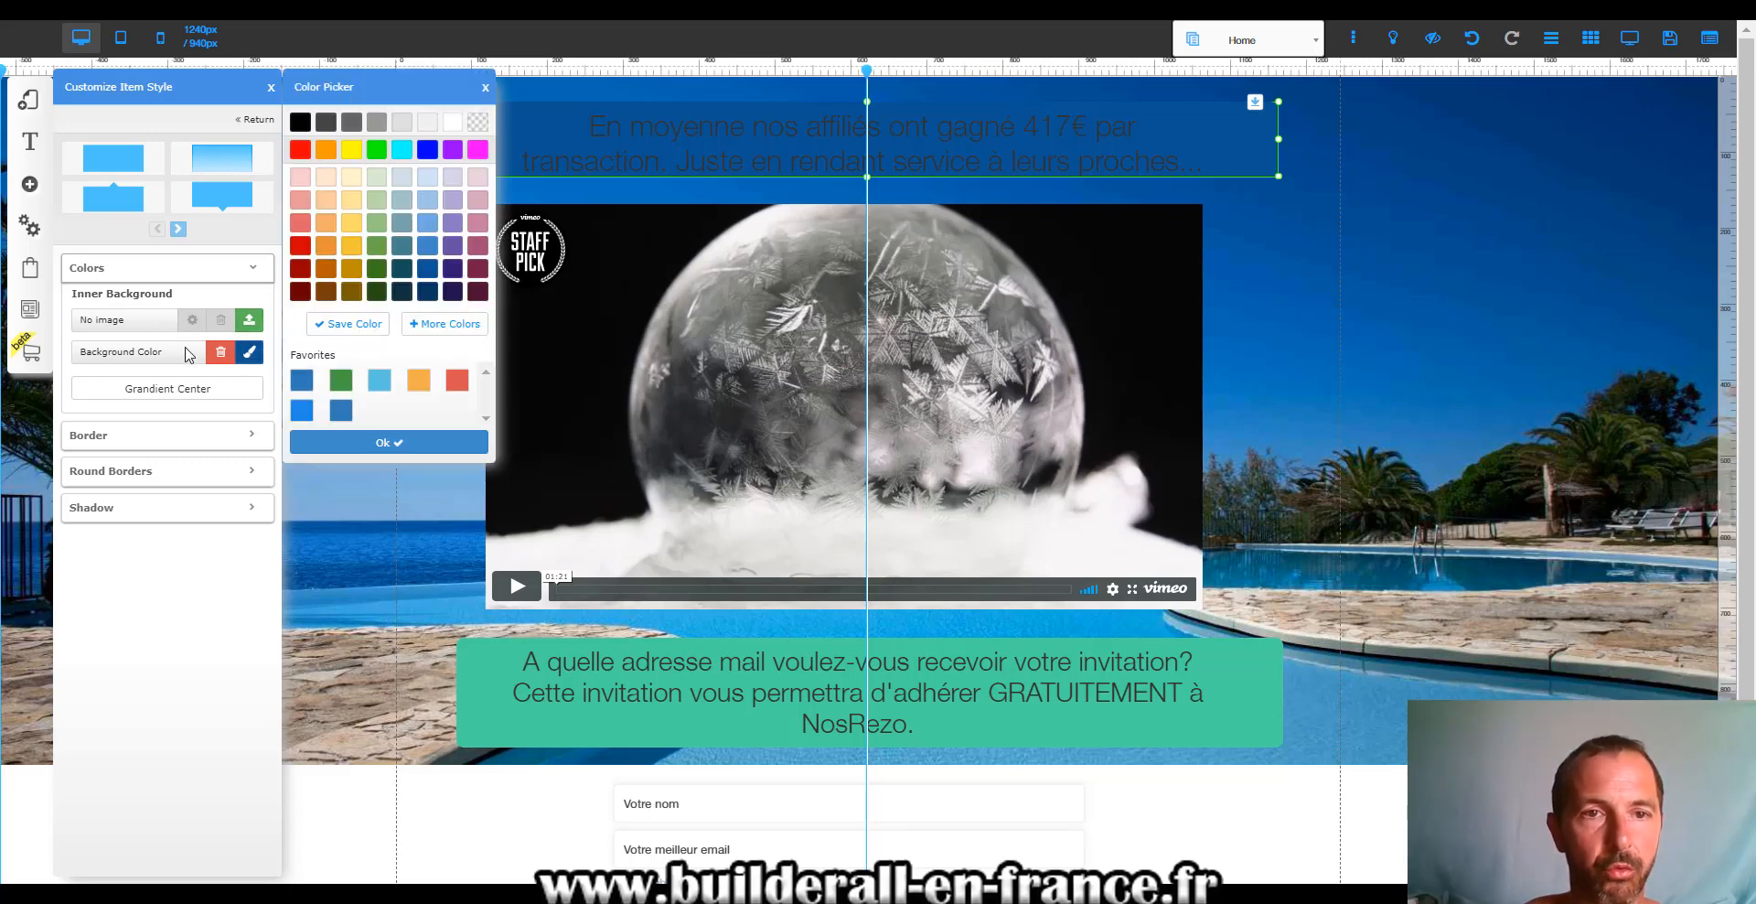
click(426, 122)
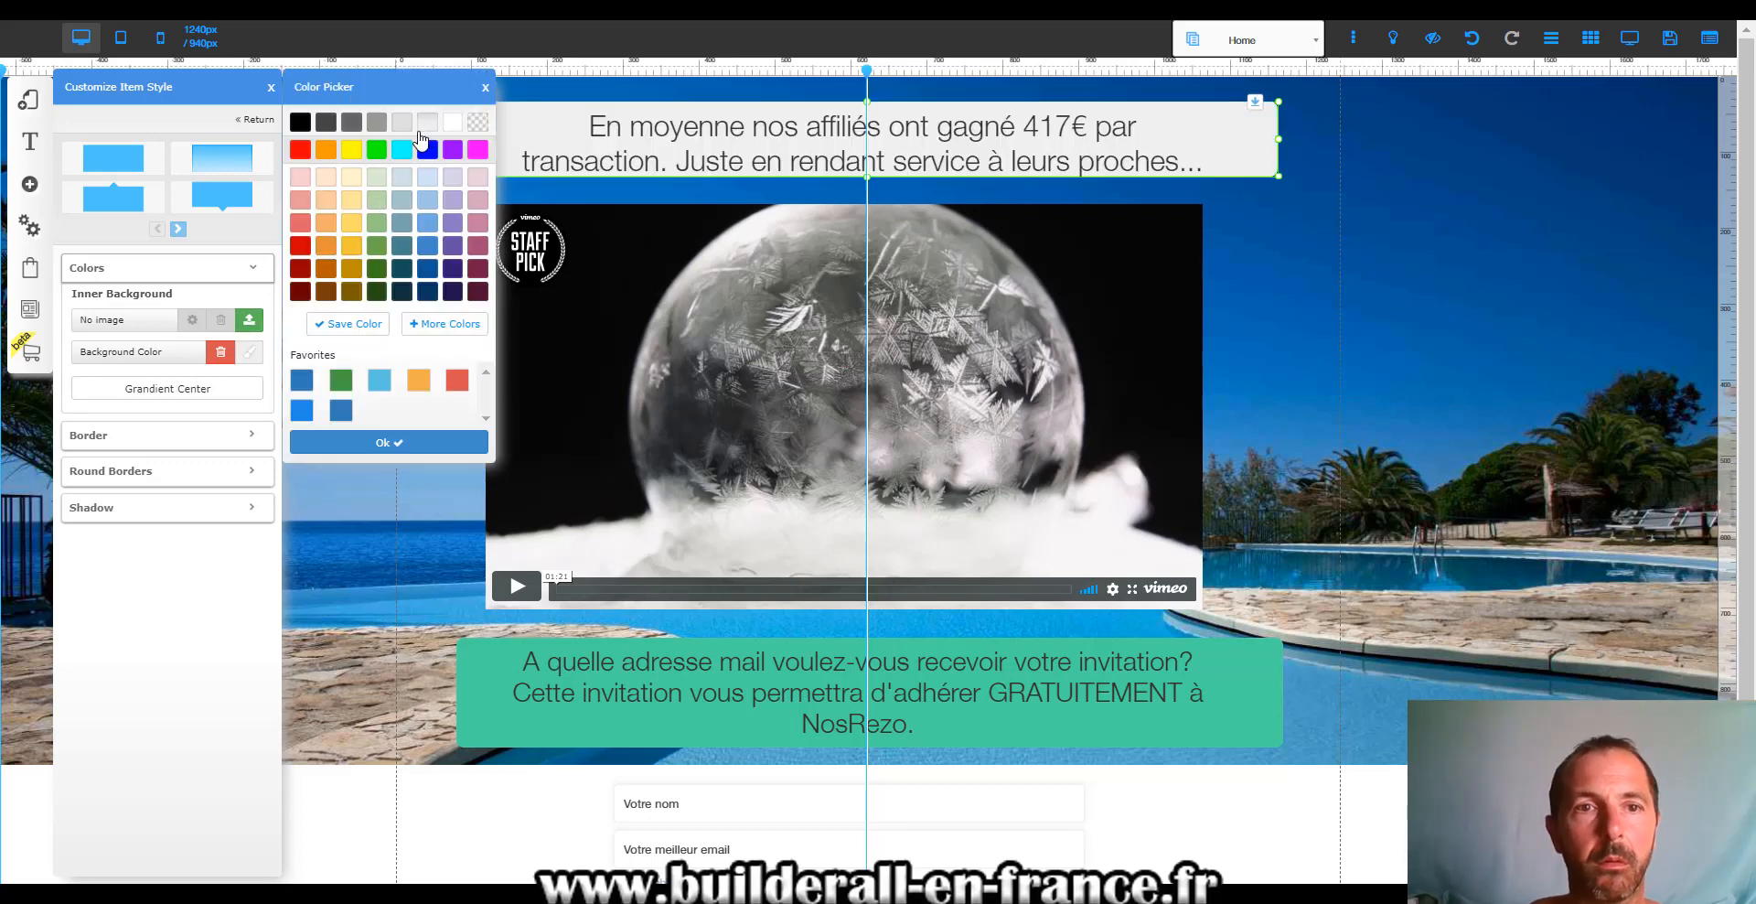
click(403, 126)
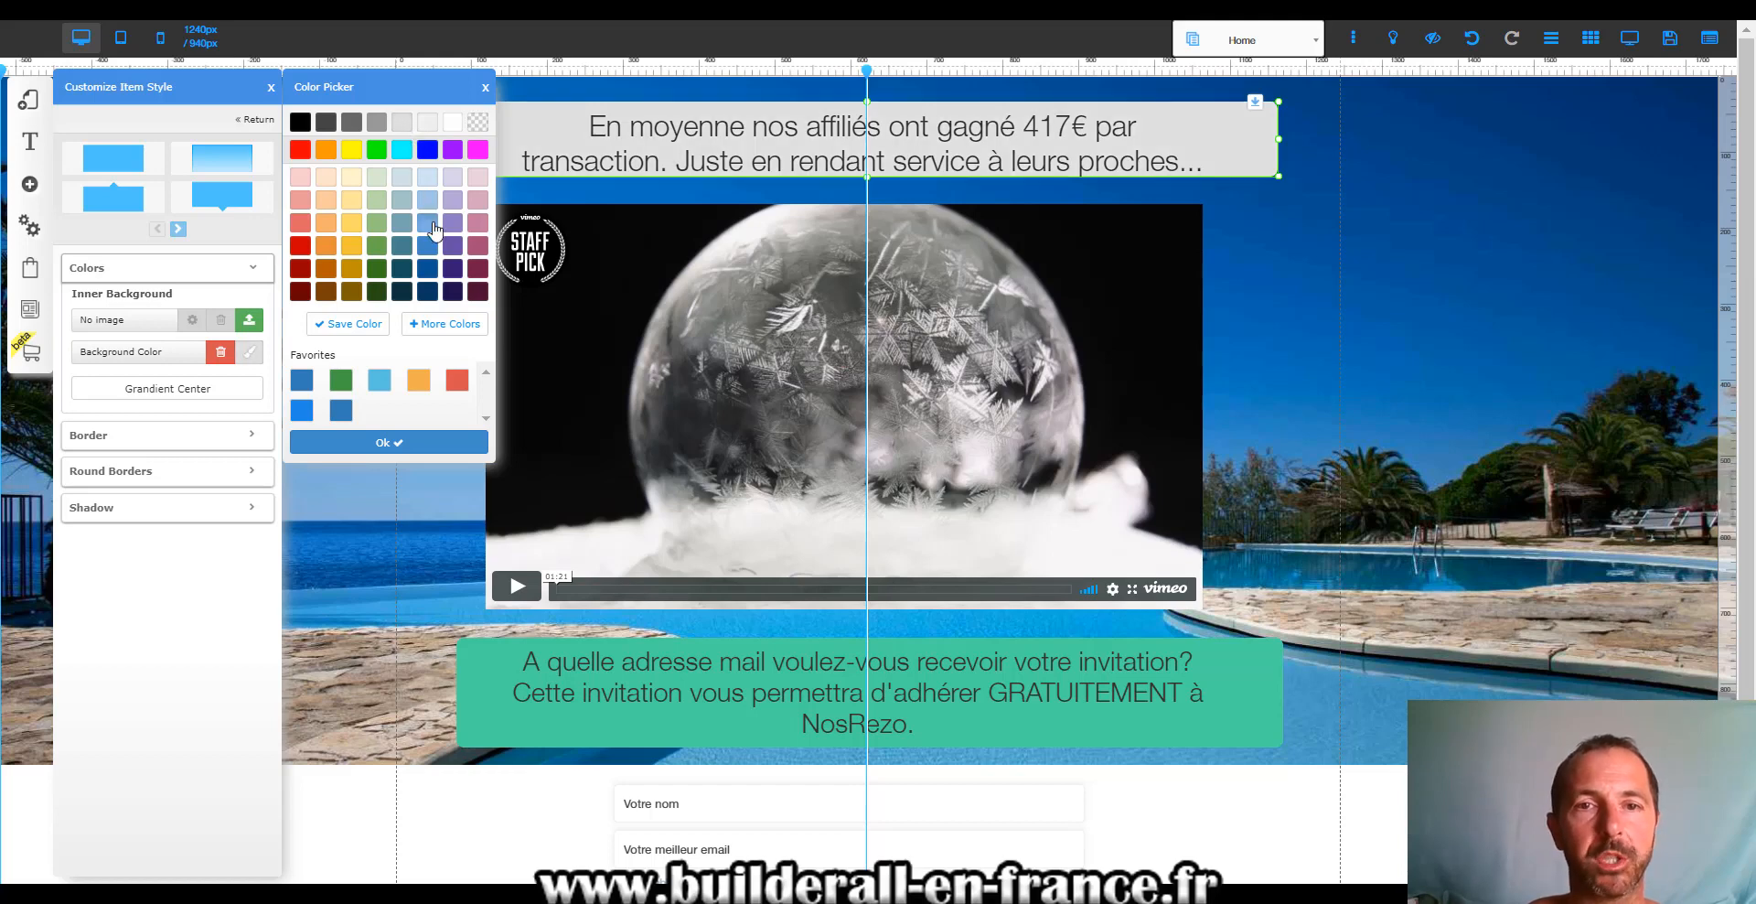
click(428, 224)
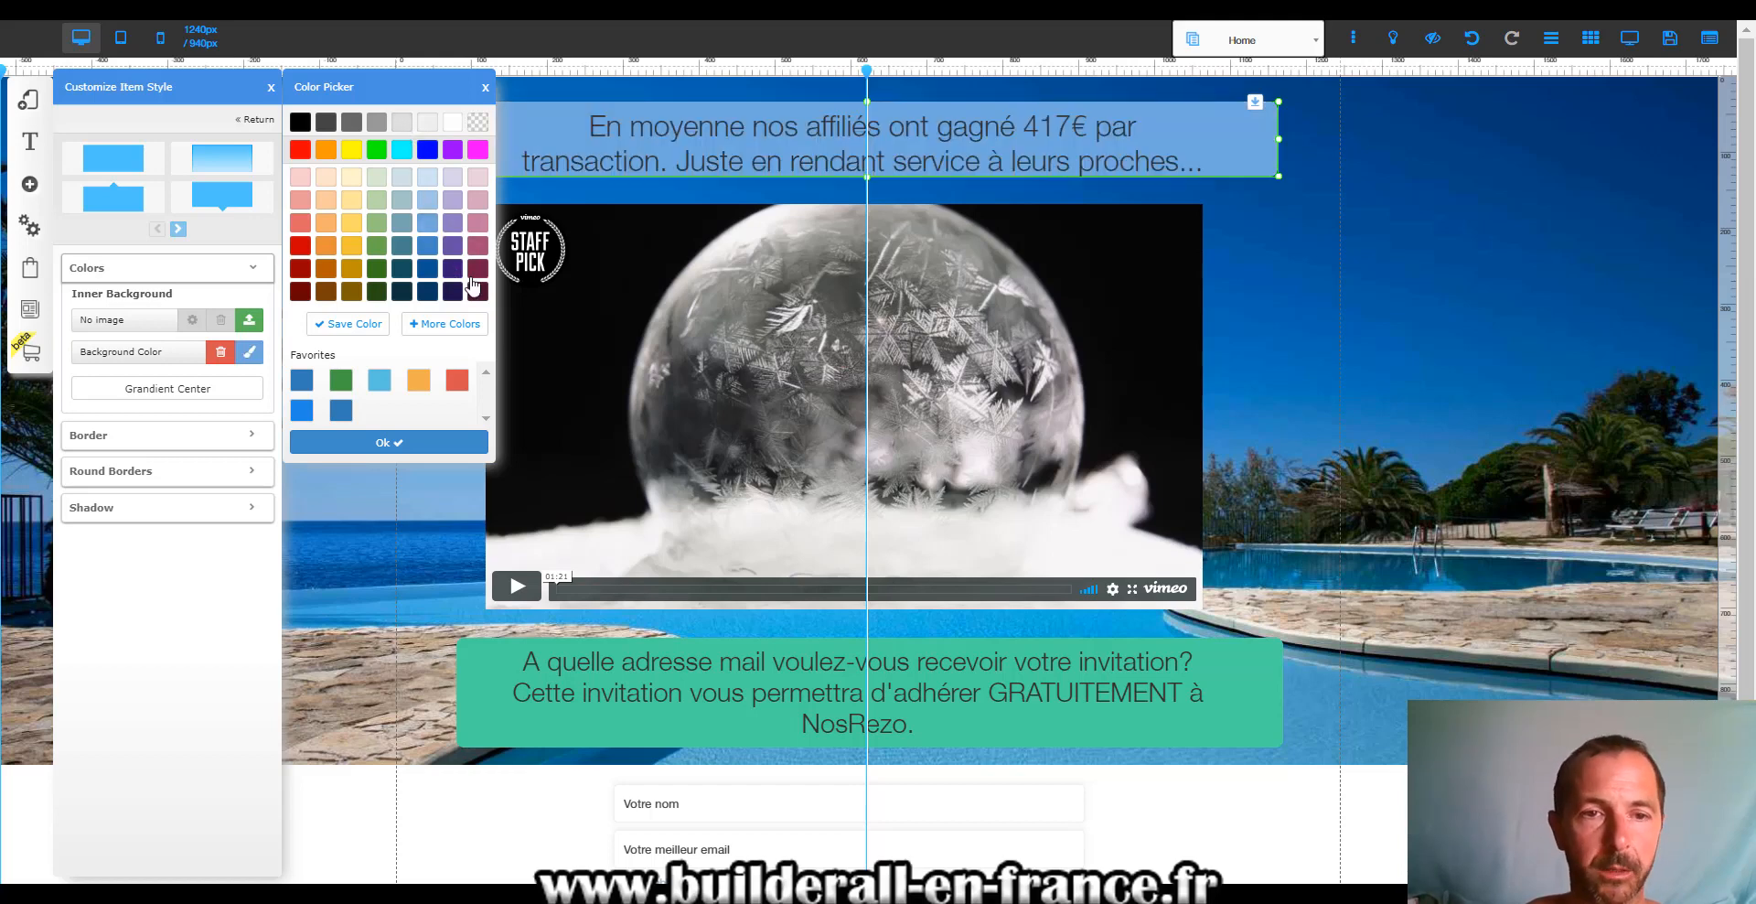
click(457, 382)
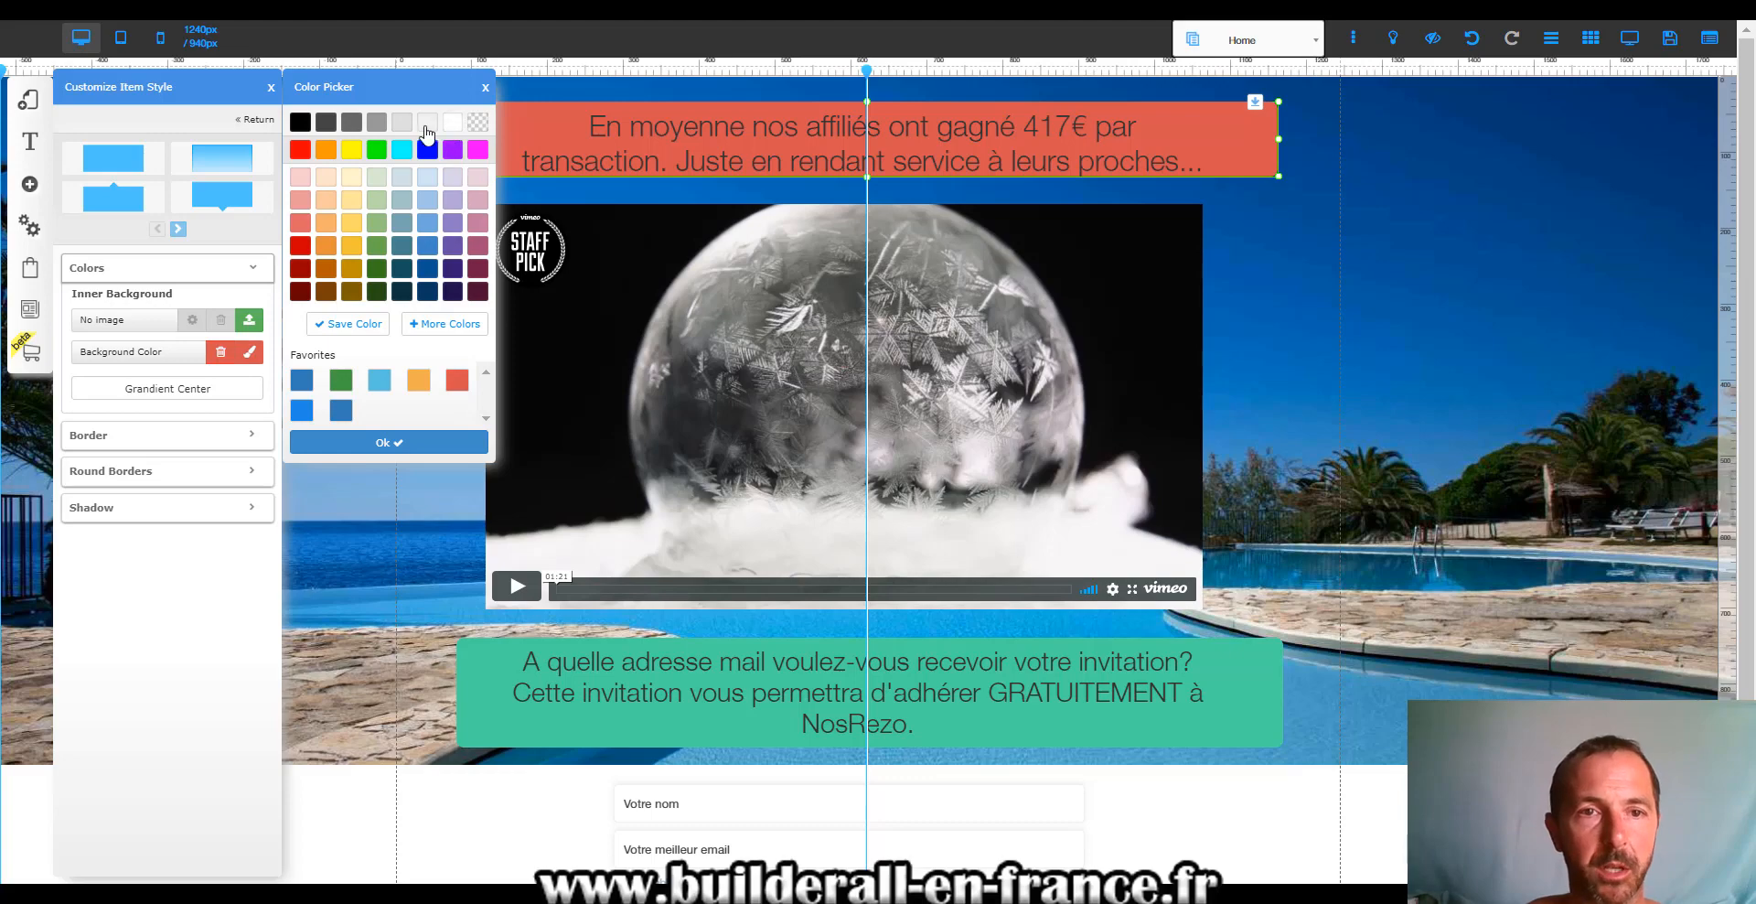
click(428, 122)
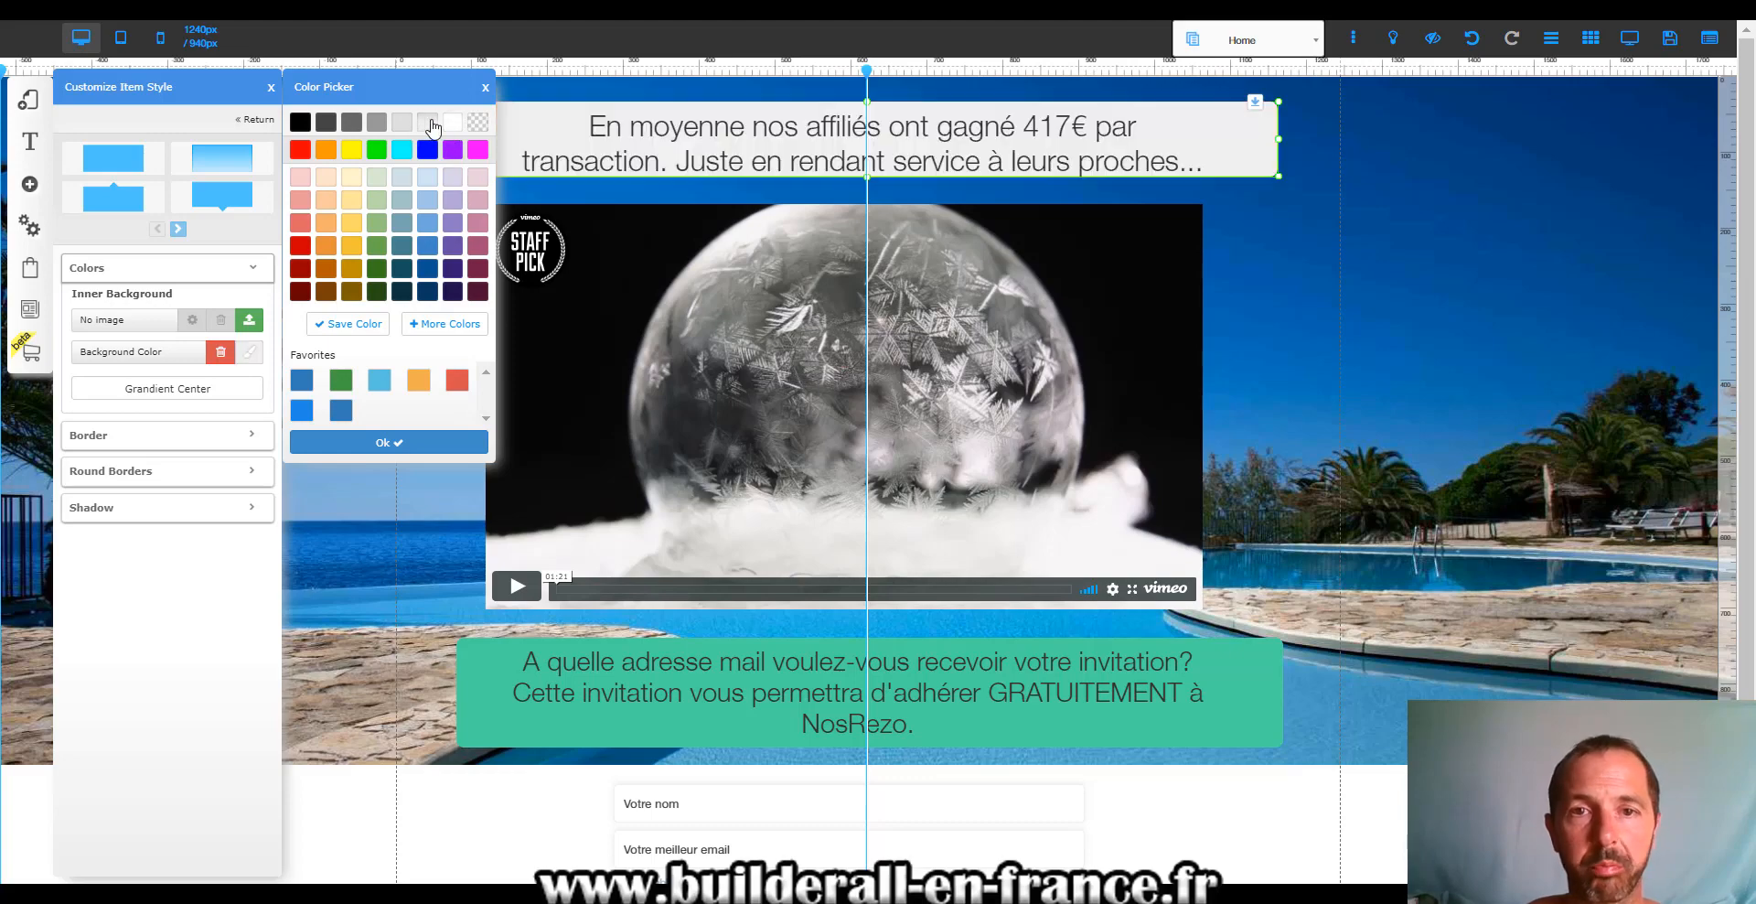
Step: Close the headline box's style settings and nudge the headline text slightly within its light grey box
click(270, 87)
drag(801, 144, 803, 146)
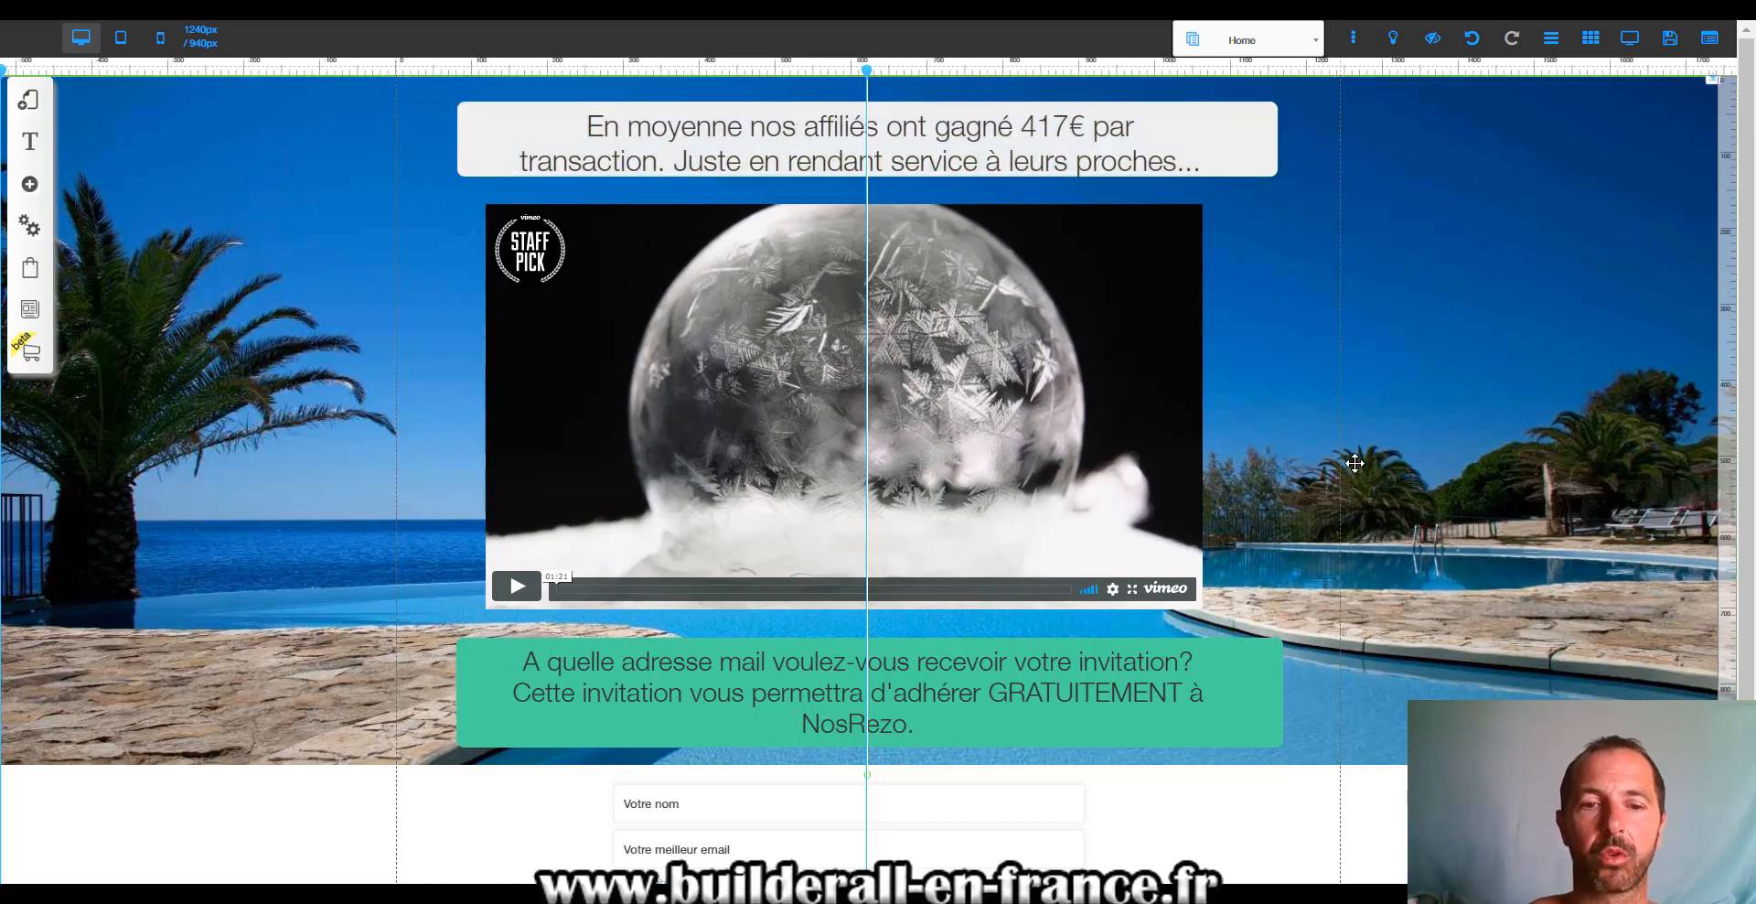
Step: Move the white form panel down and extend the banner's lower edge so the pool photo continues beneath the invitation box
scroll(1052, 594, down, 3)
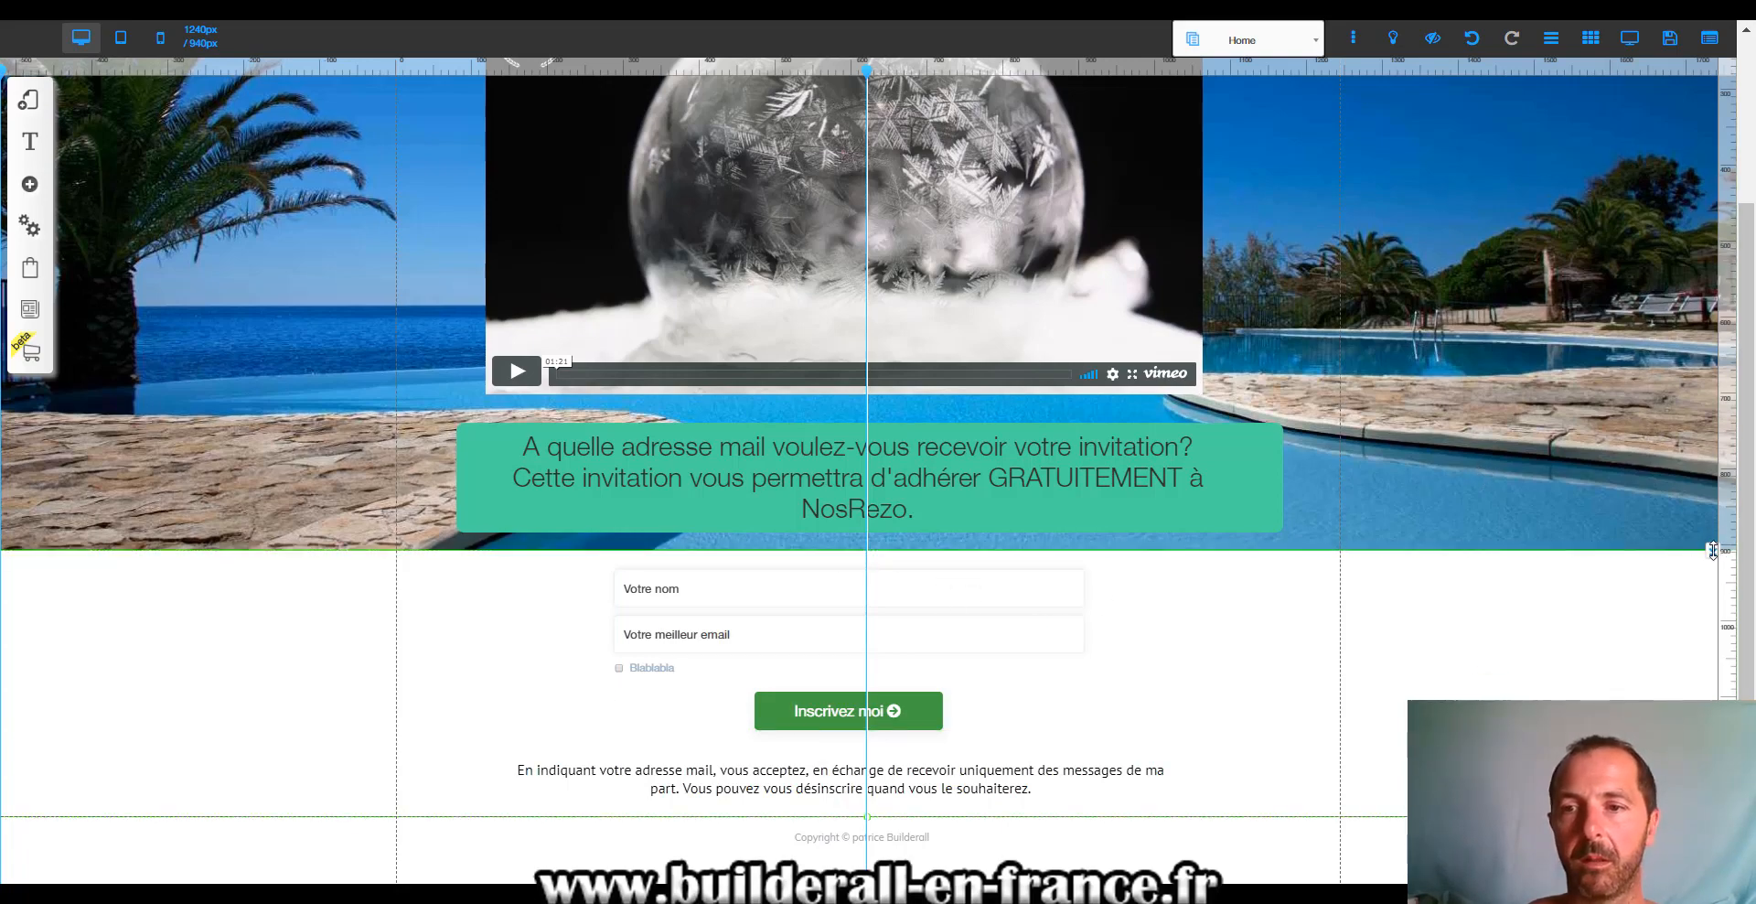
drag(1713, 550, 1713, 812)
scroll(1372, 590, down, 3)
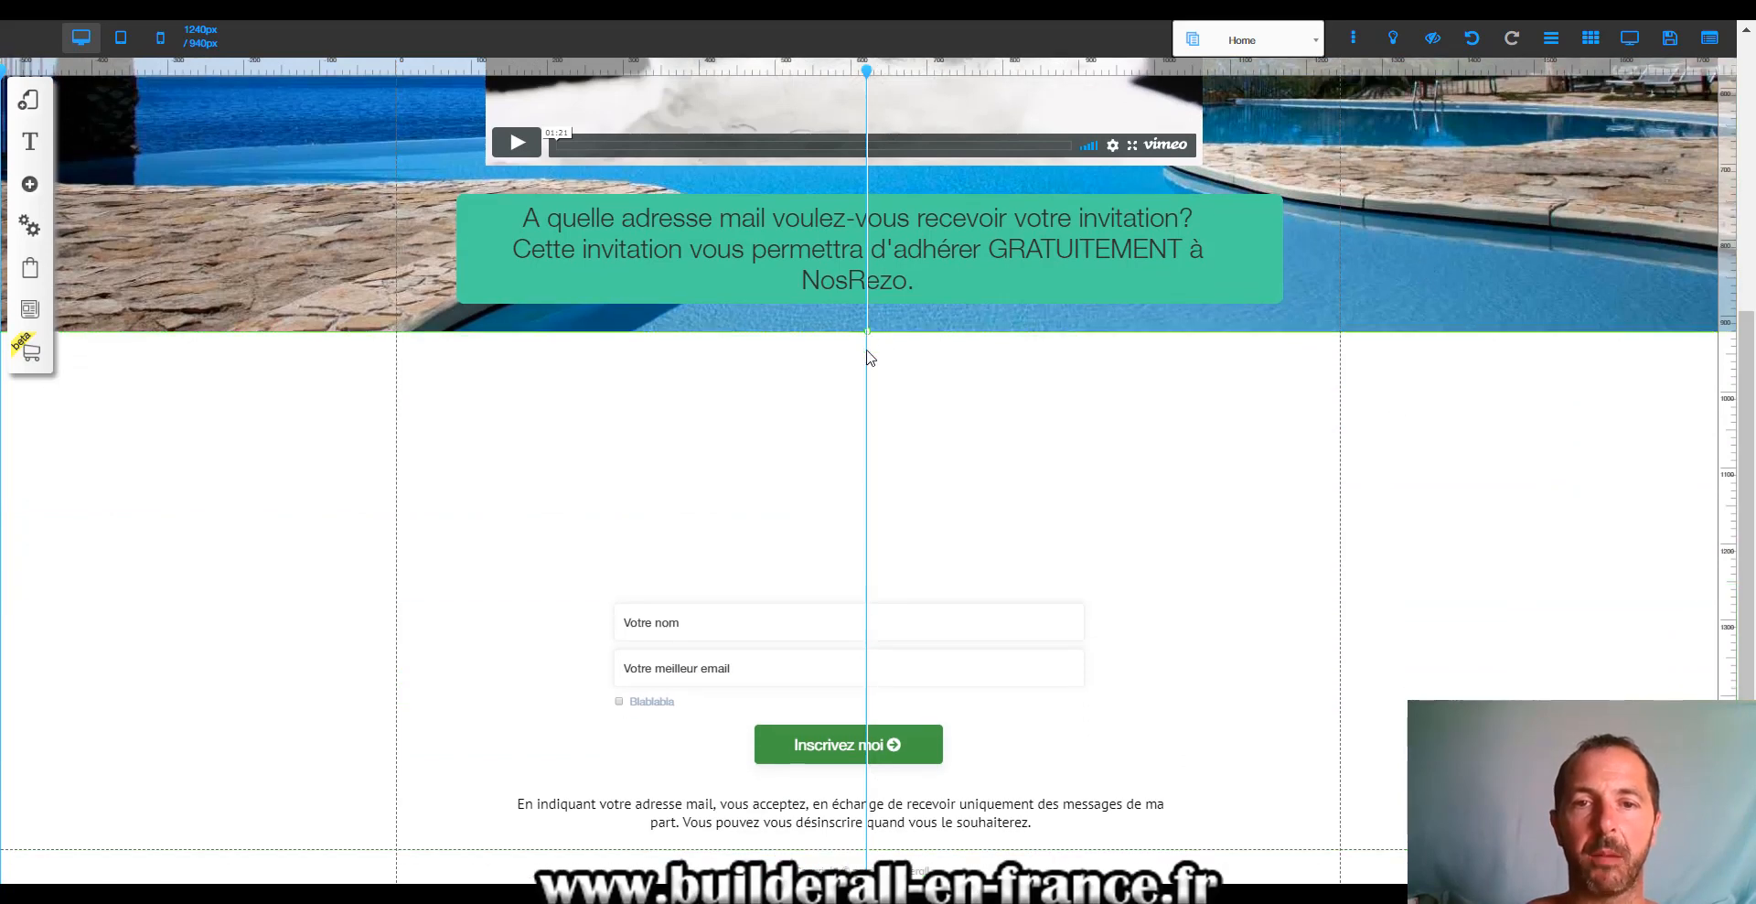
drag(871, 340, 892, 584)
Step: Move the form and consent text onto the photo beneath the invitation box, and raise the footer to the banner's lower edge
drag(953, 667, 962, 382)
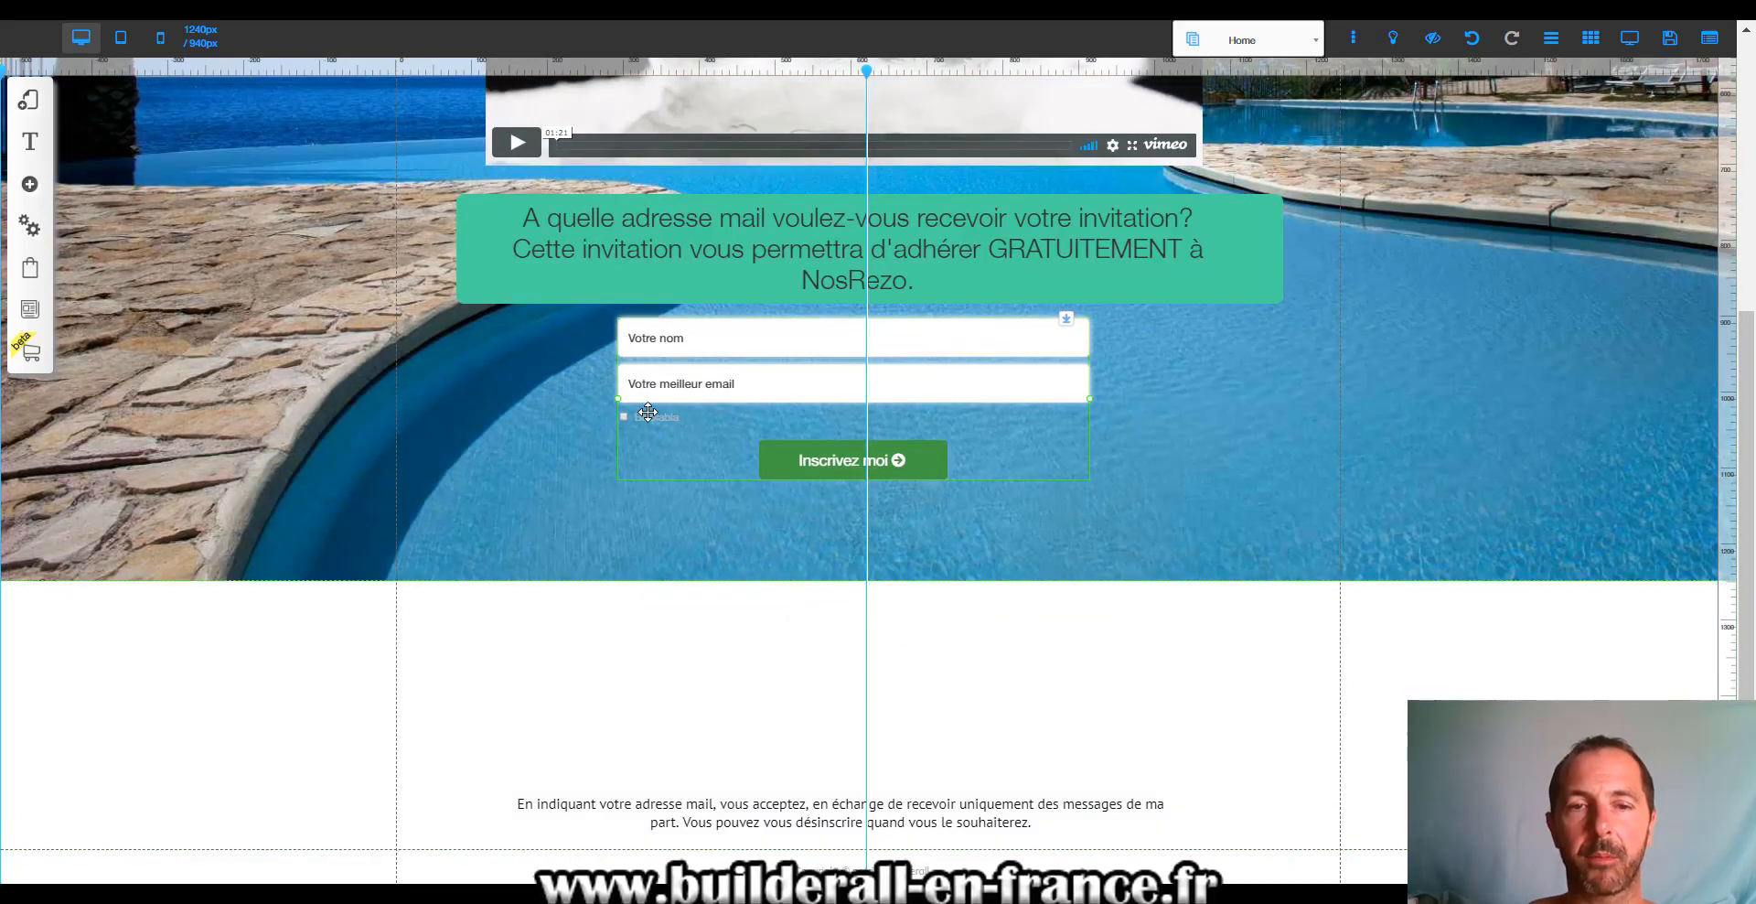
drag(965, 812, 982, 535)
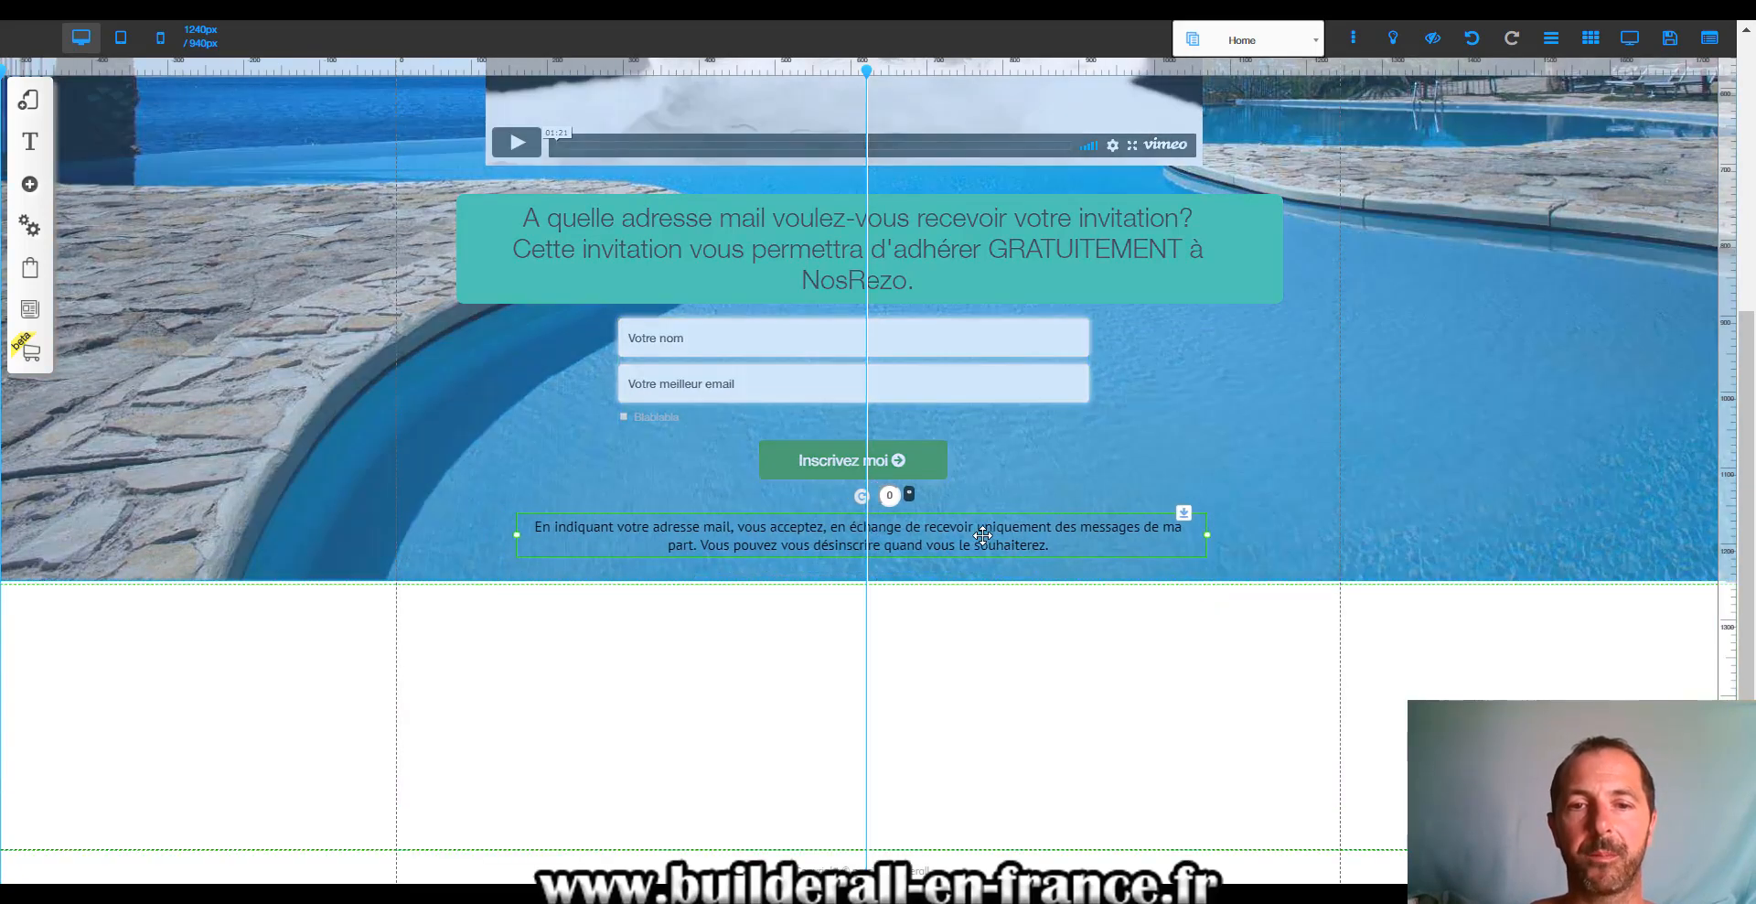
click(1056, 616)
scroll(1118, 710, down, 1)
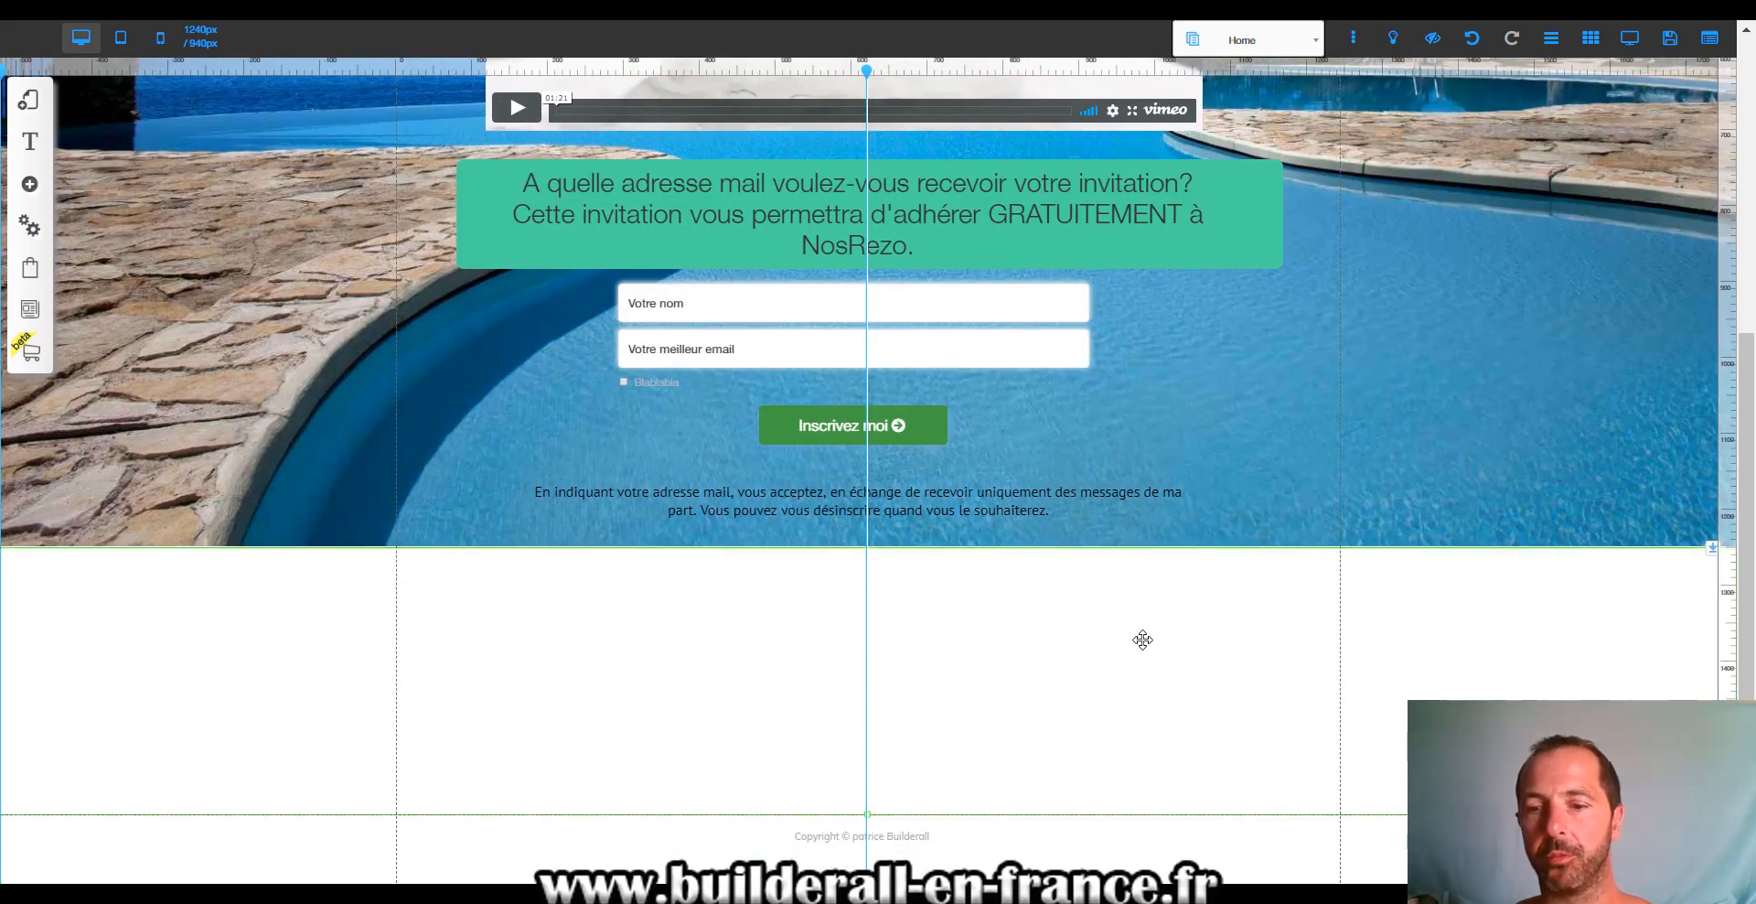
drag(1116, 836, 1196, 584)
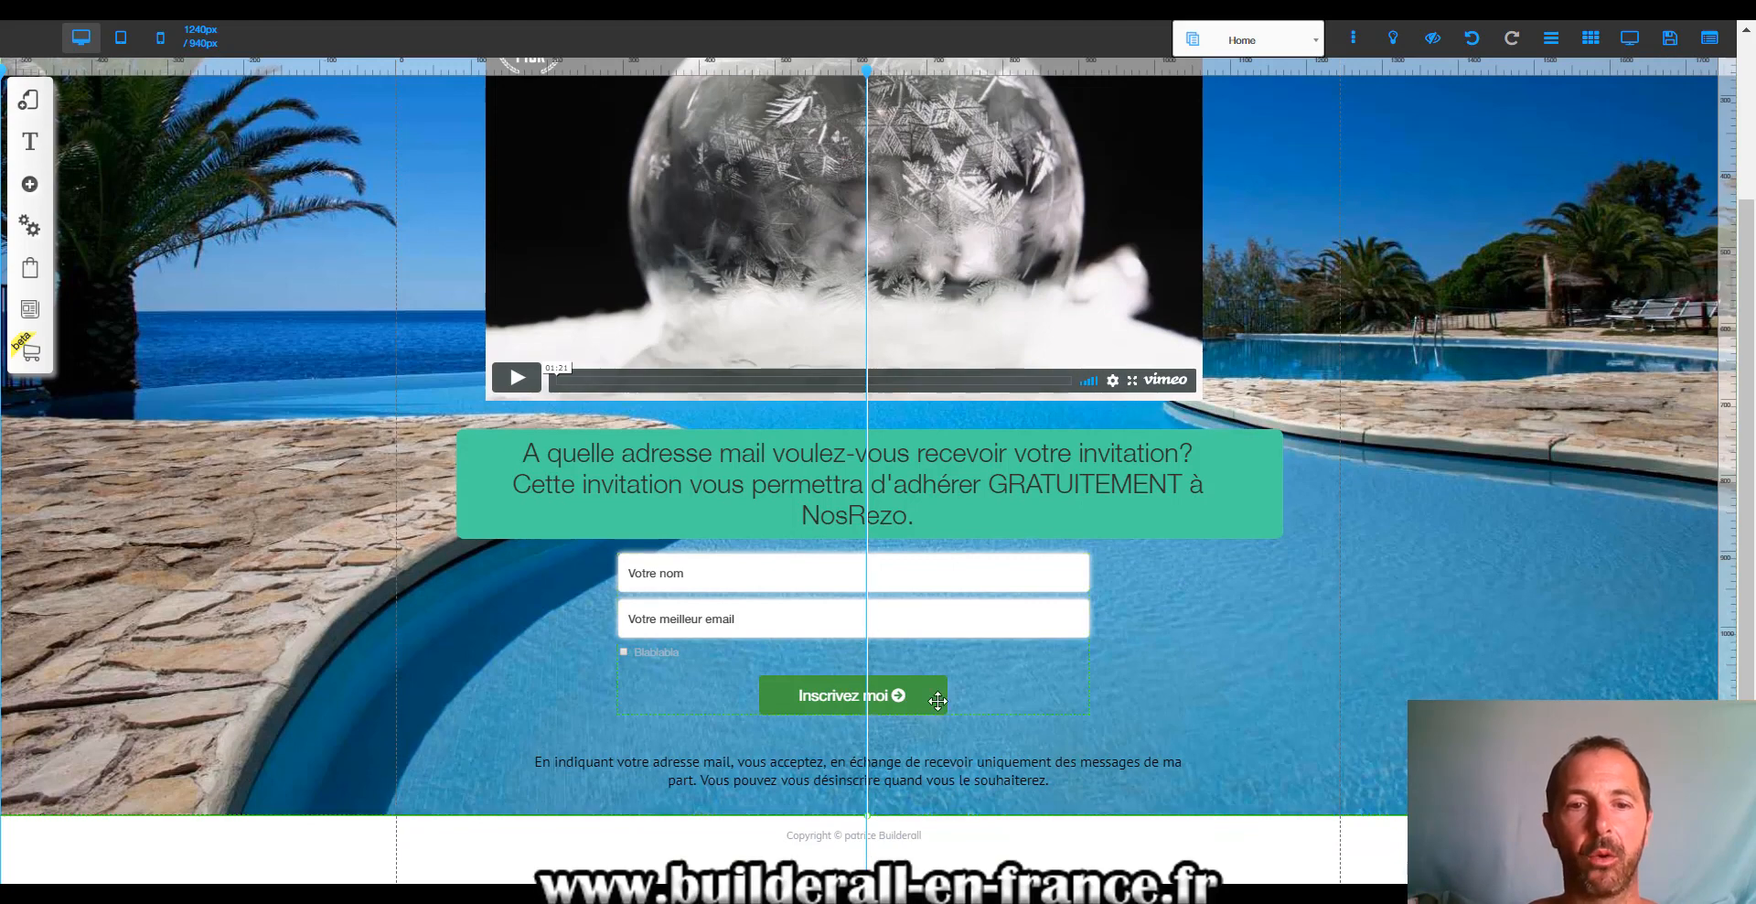
Step: Preview the page in desktop view, check it from headline to footer, and return to editing
scroll(1261, 507, up, 3)
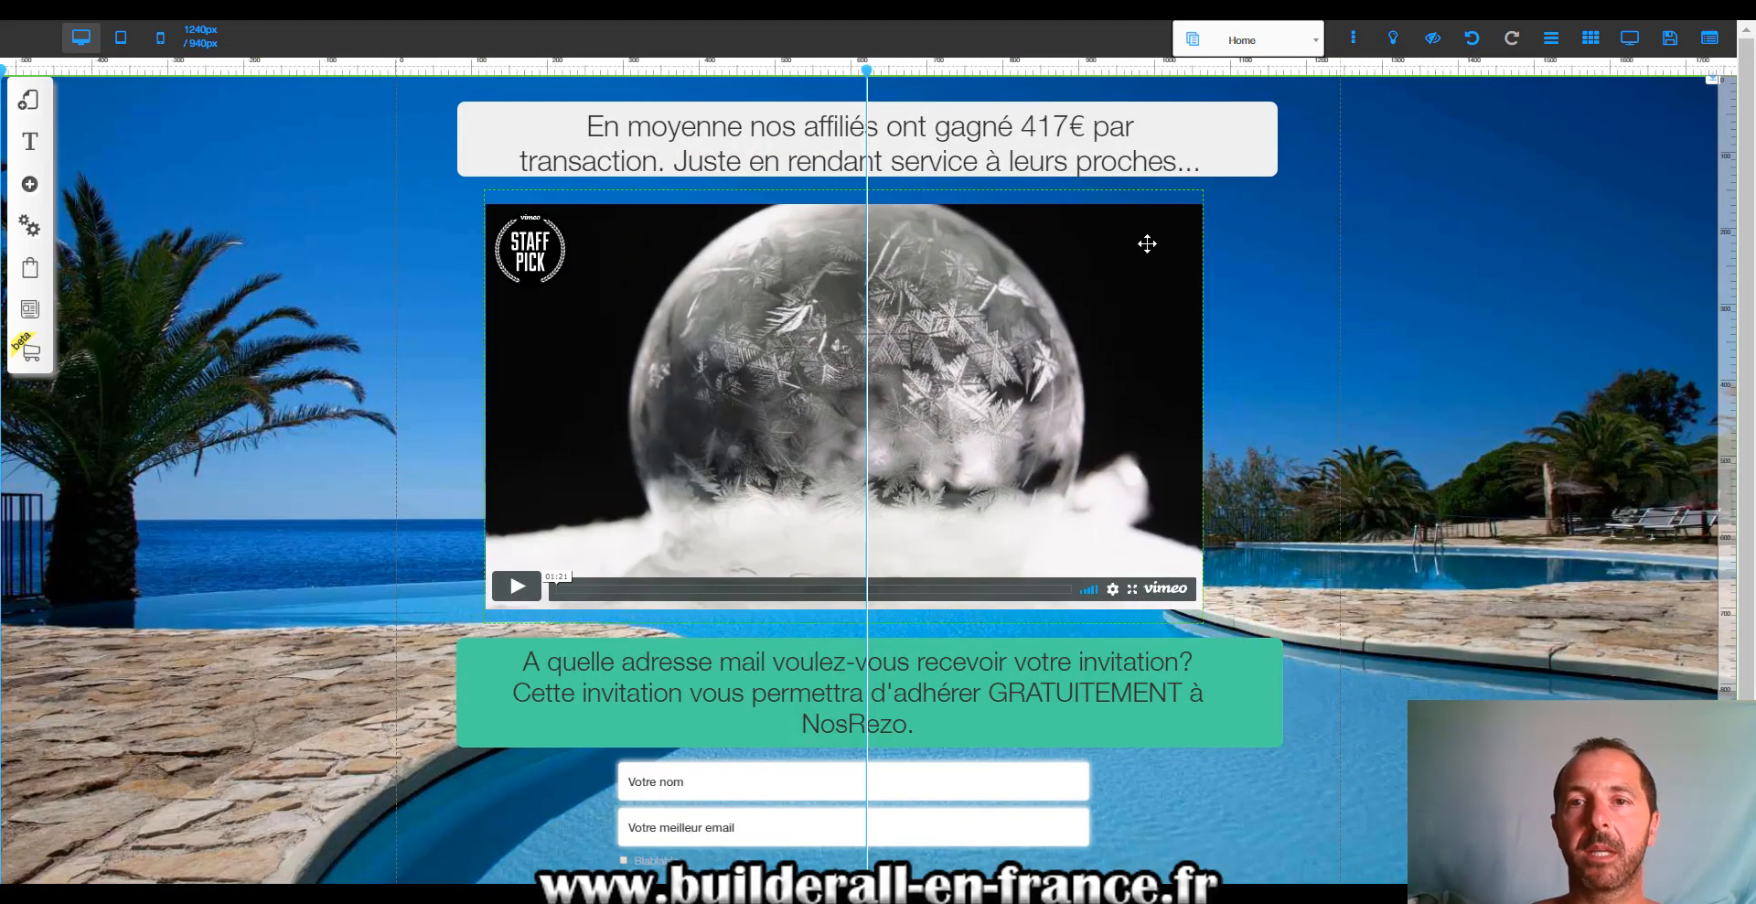
scroll(828, 707, down, 2)
scroll(1346, 412, up, 2)
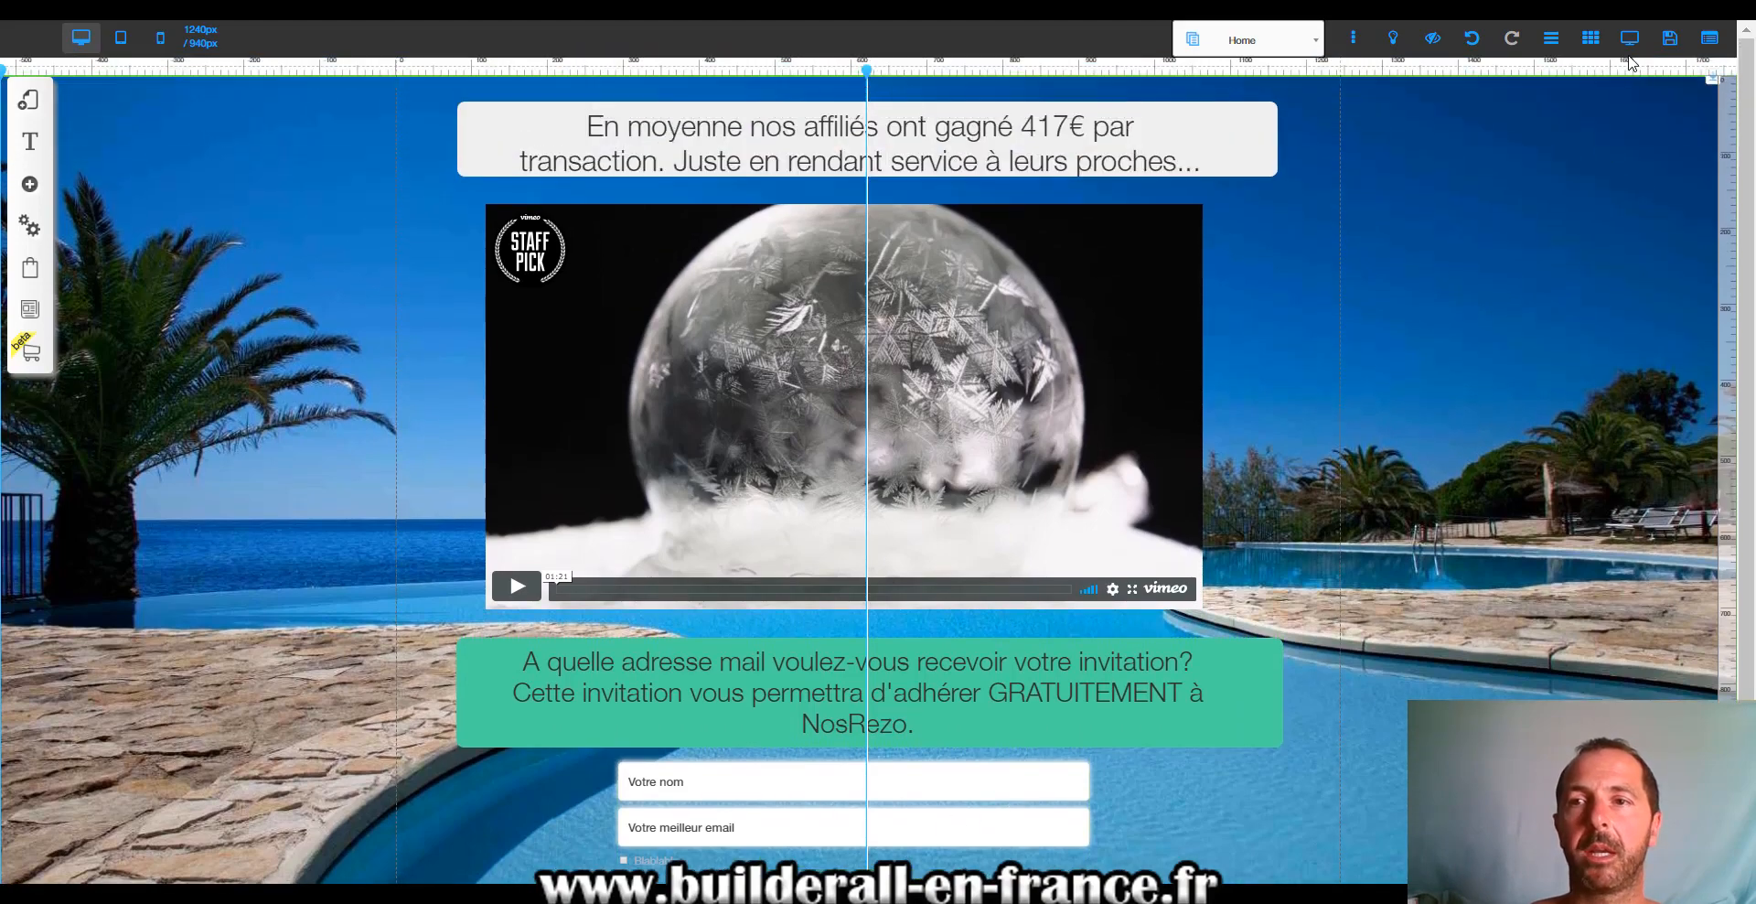
click(1630, 38)
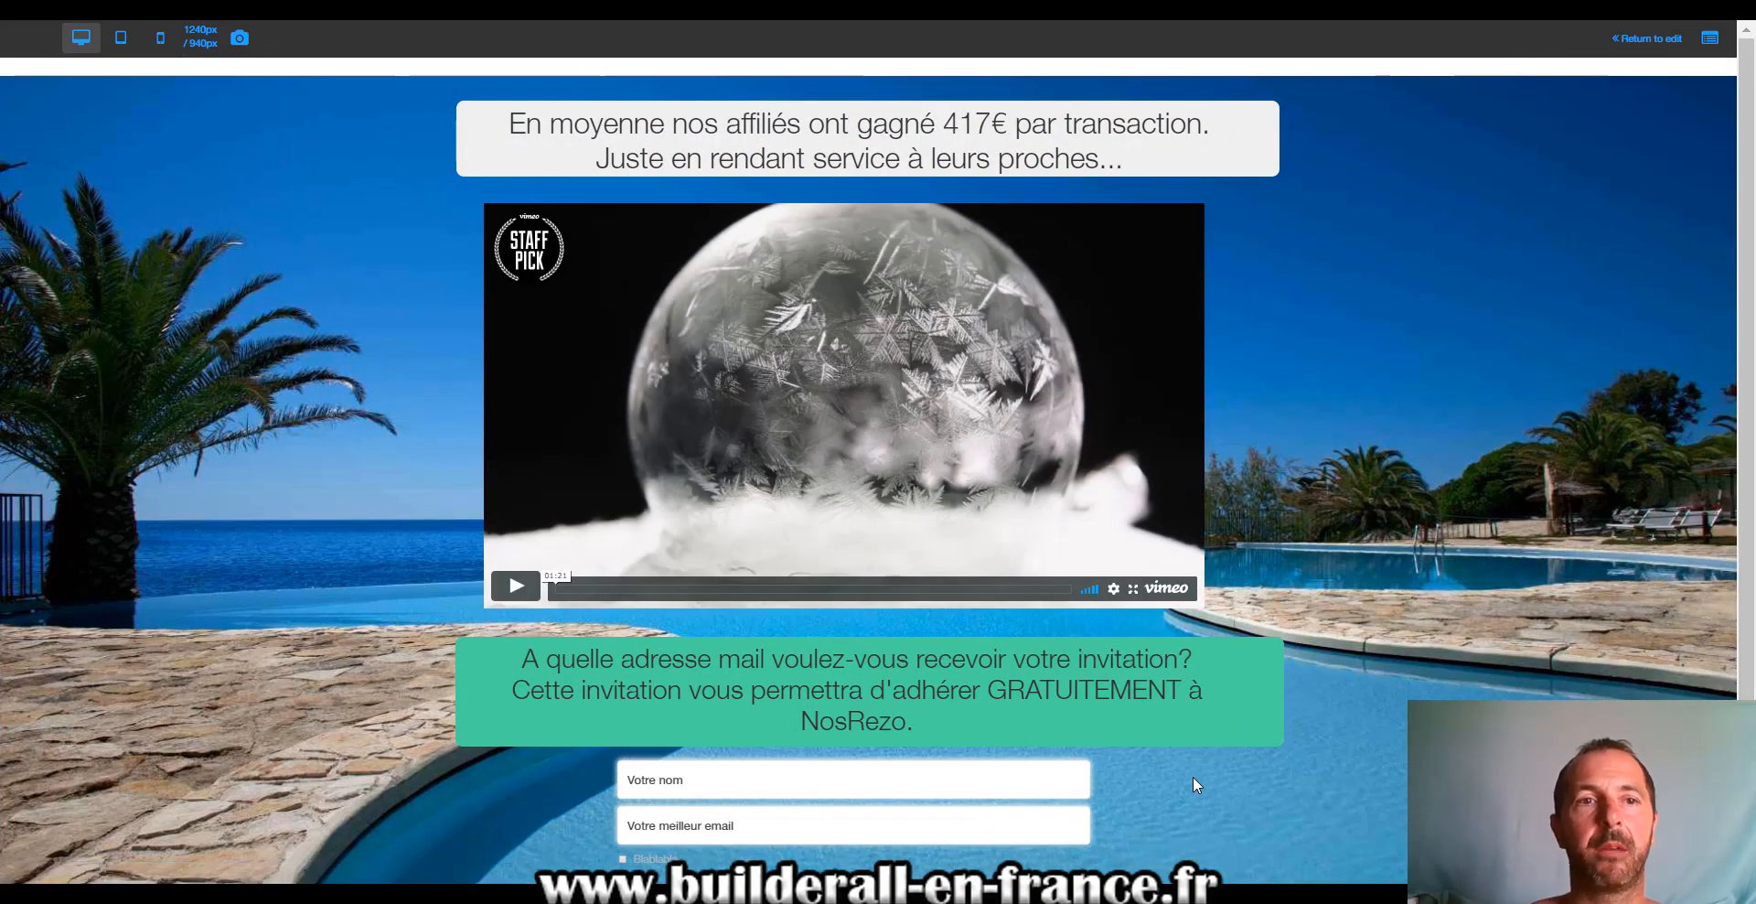
scroll(1280, 623, down, 3)
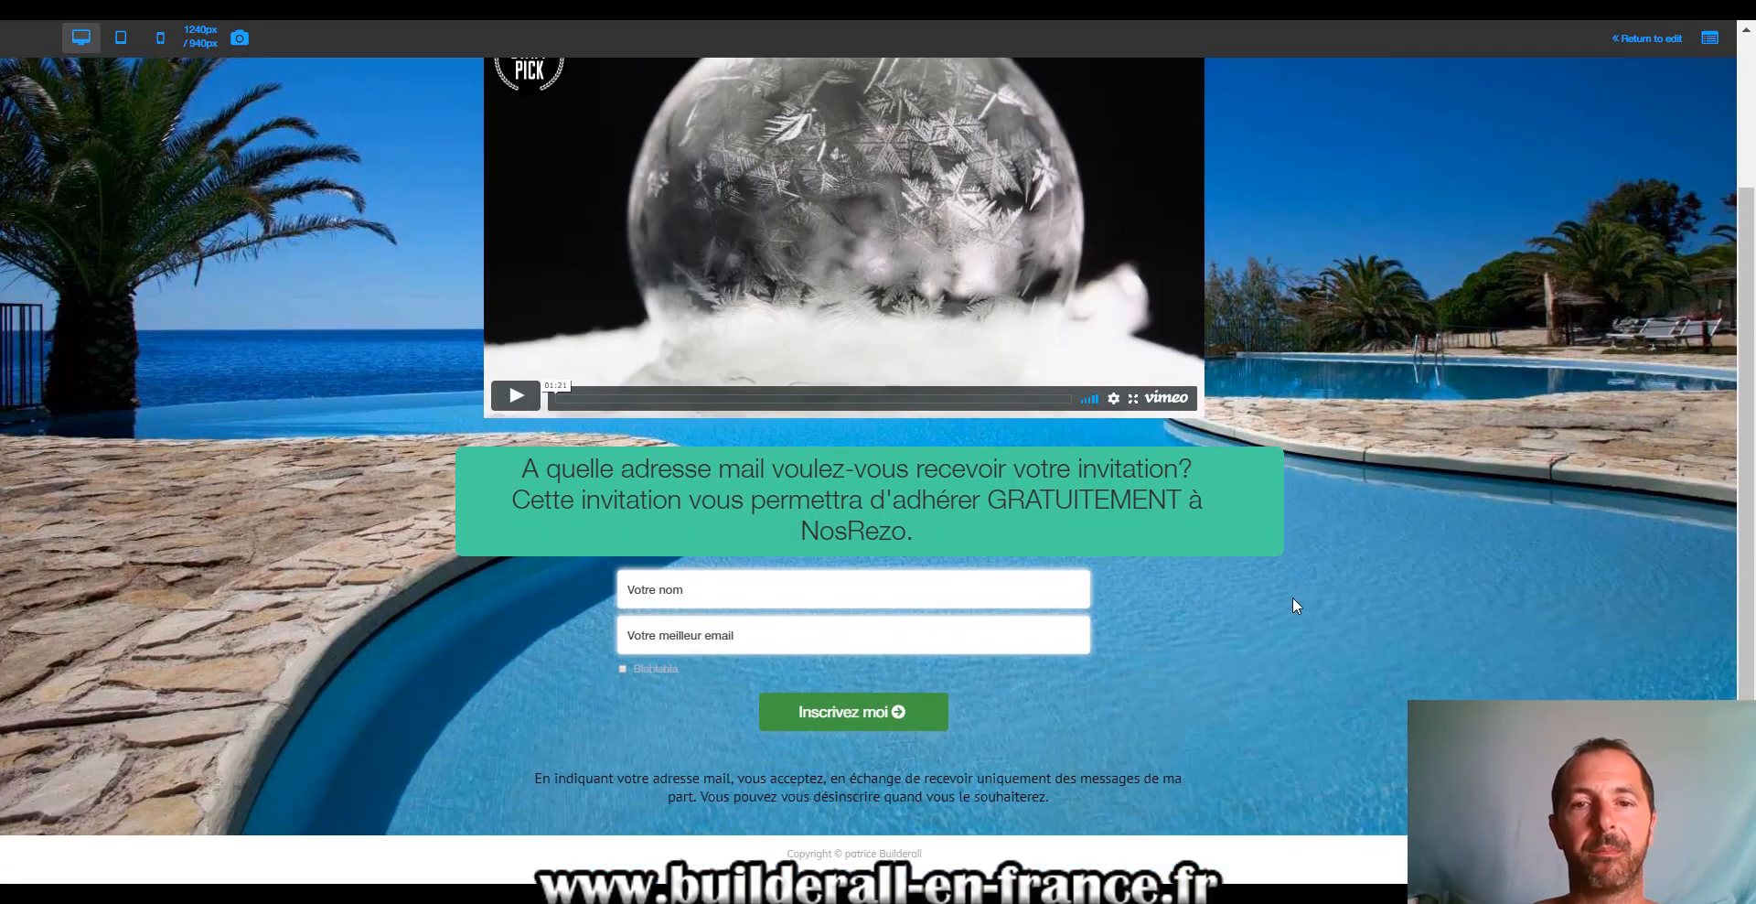
scroll(1447, 607, up, 3)
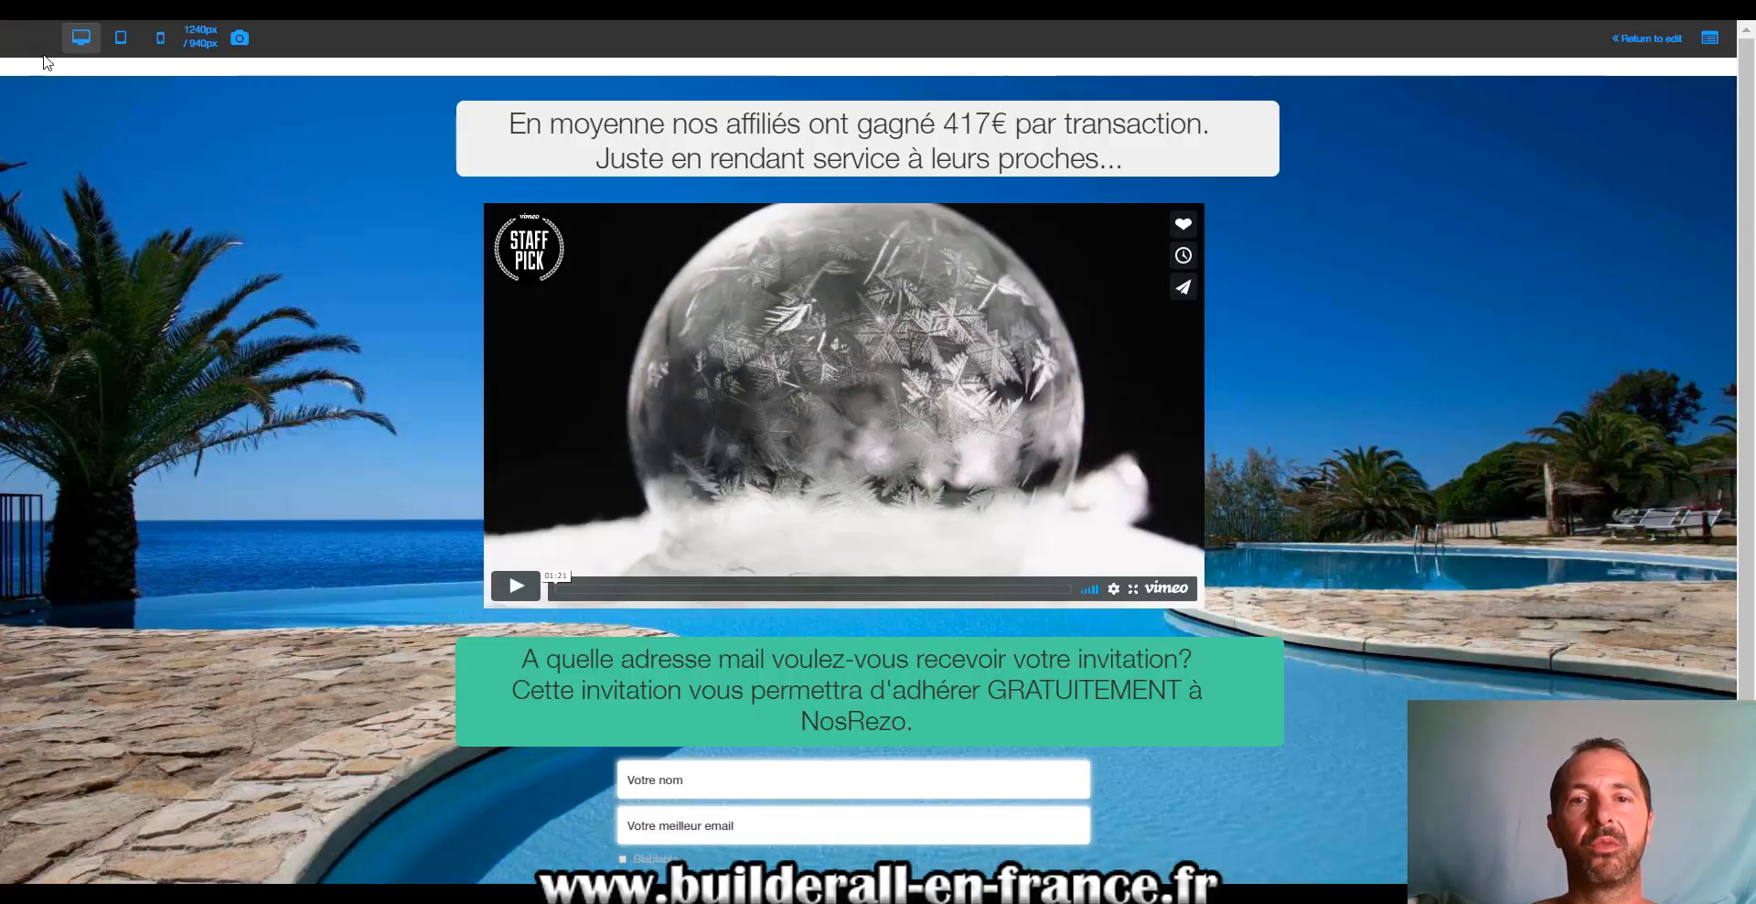
click(1644, 39)
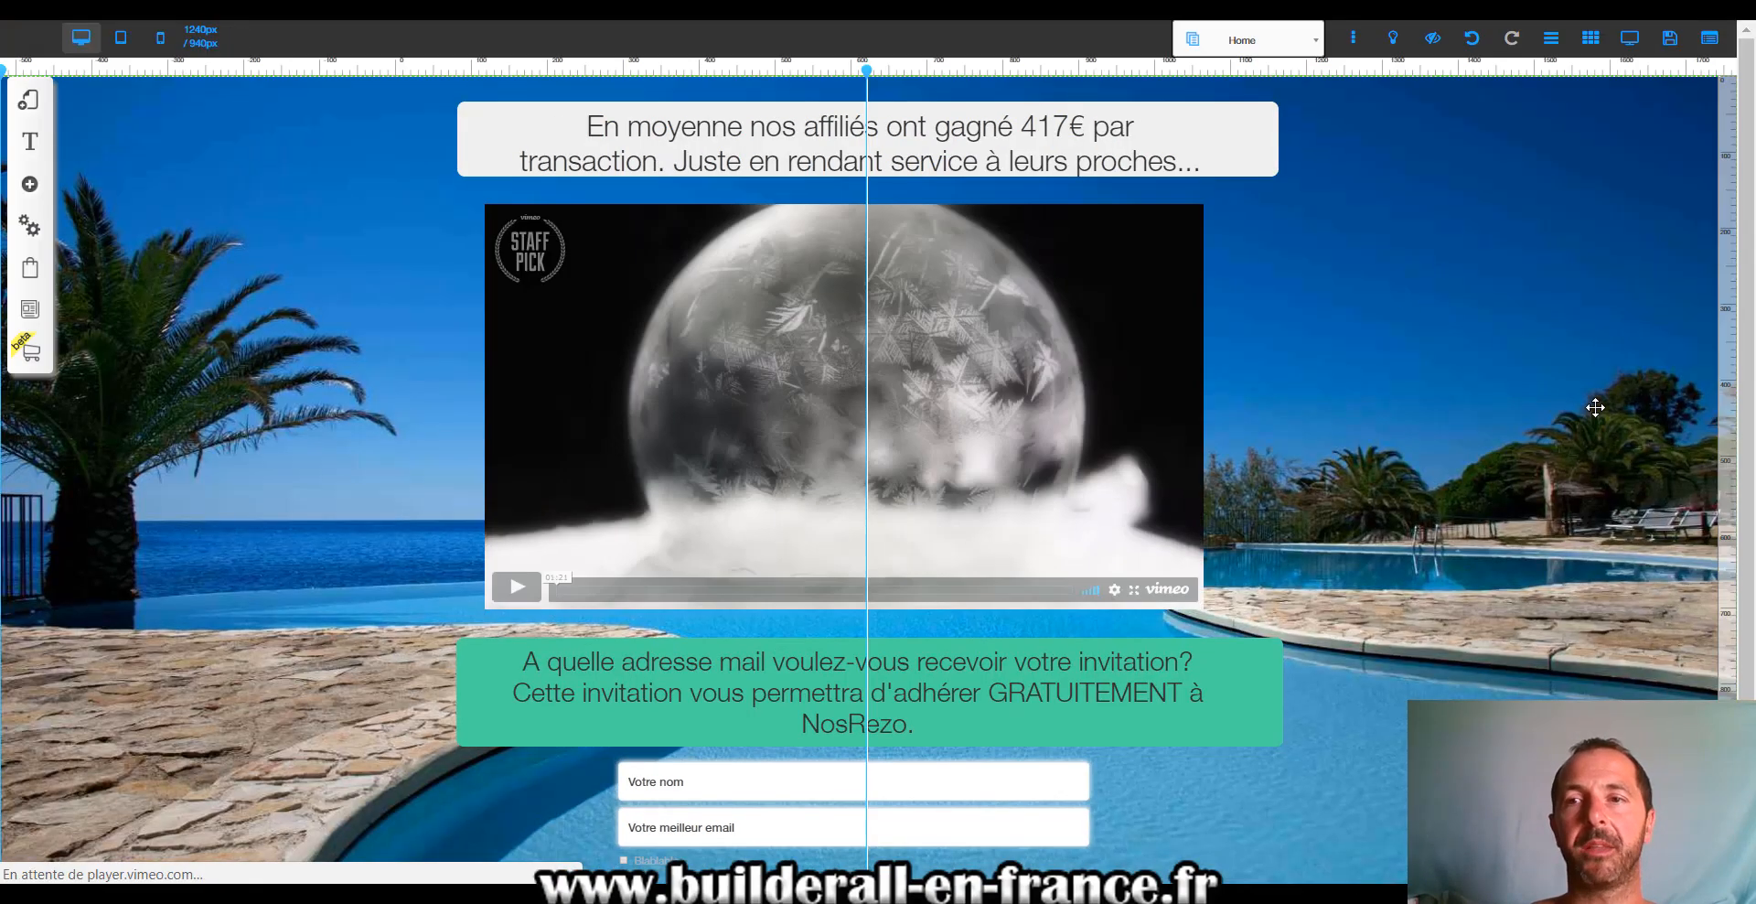
Step: Set the site's app language to fr_FR and save the setting
click(29, 226)
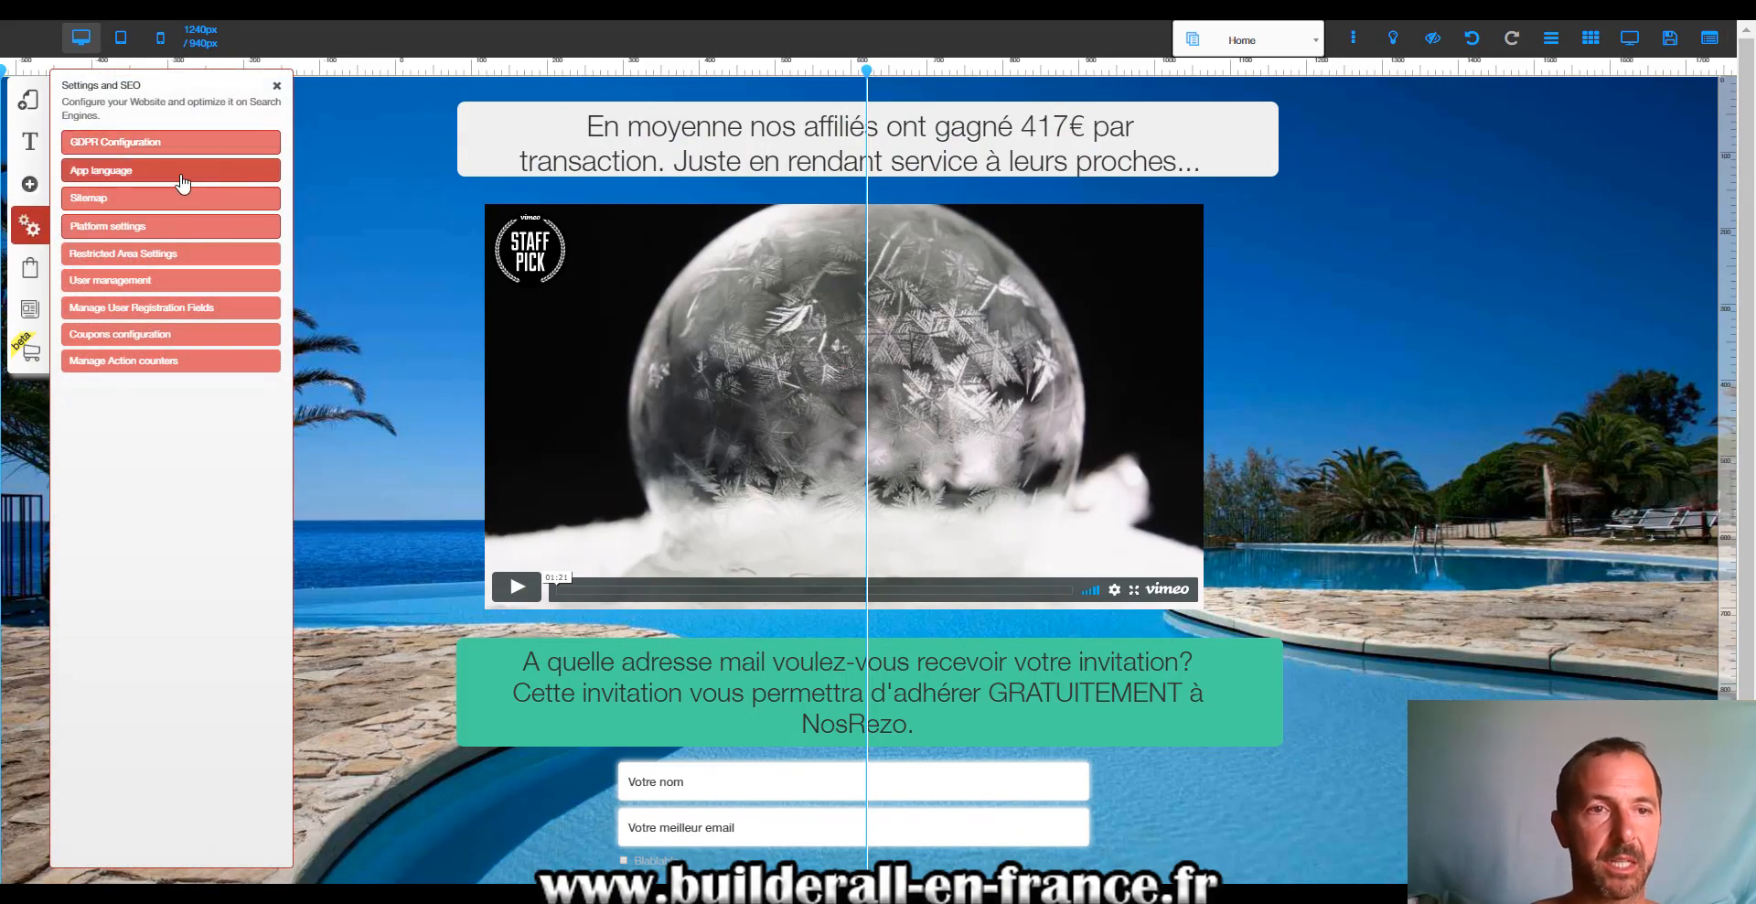
click(115, 183)
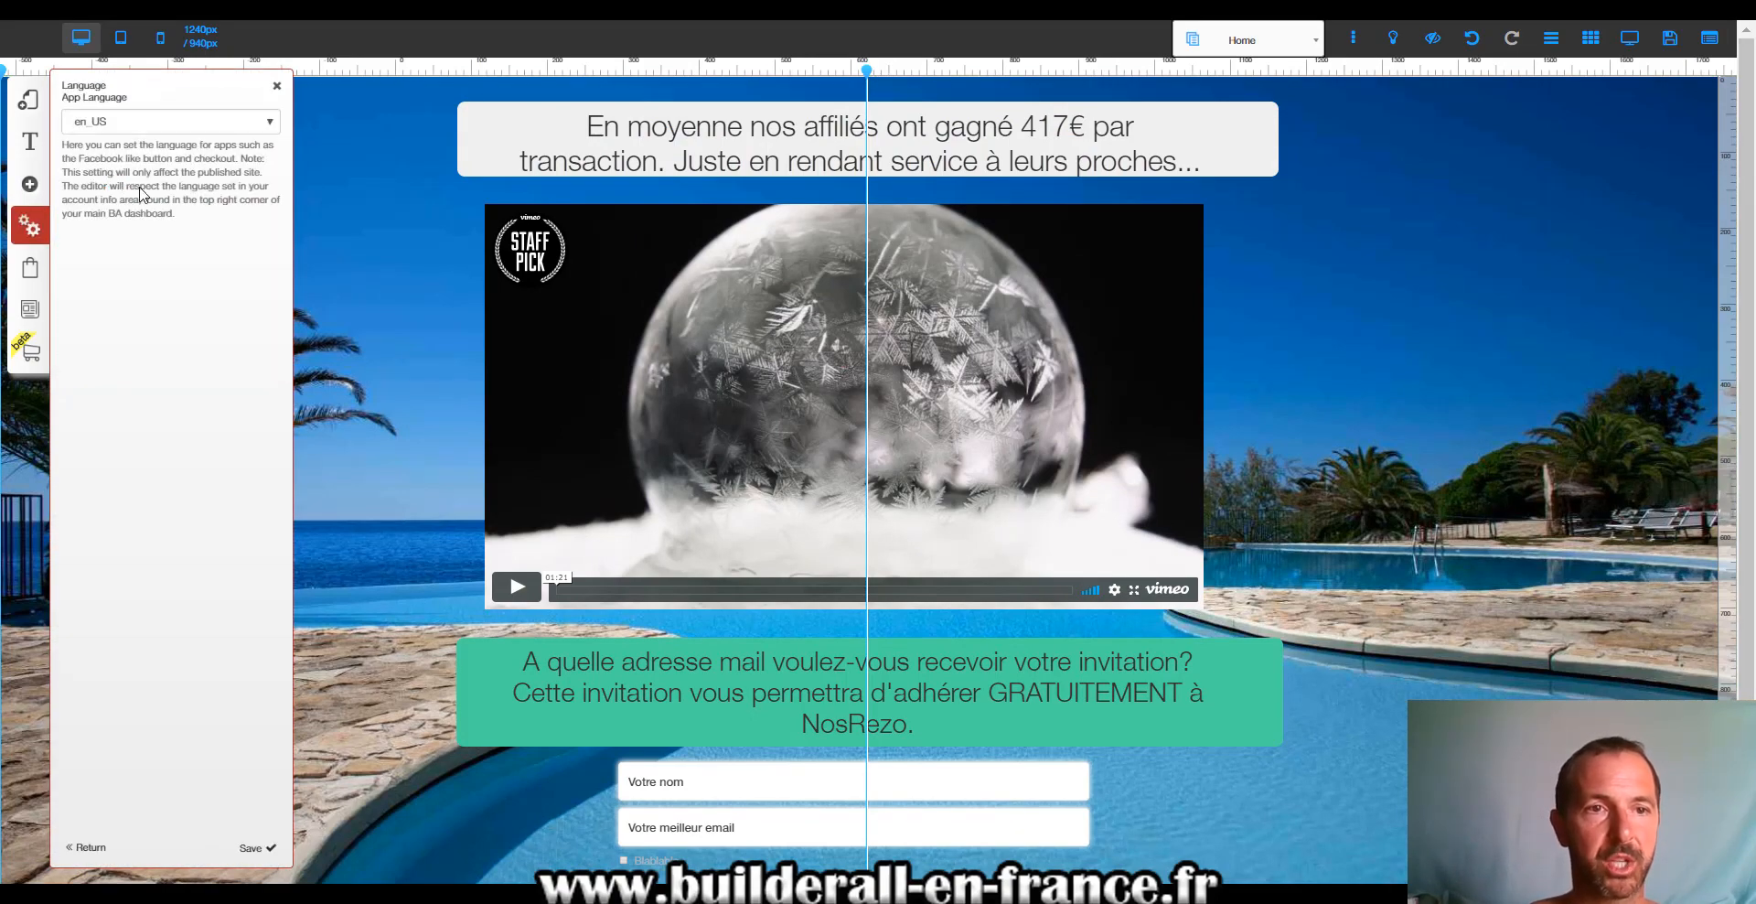
click(197, 124)
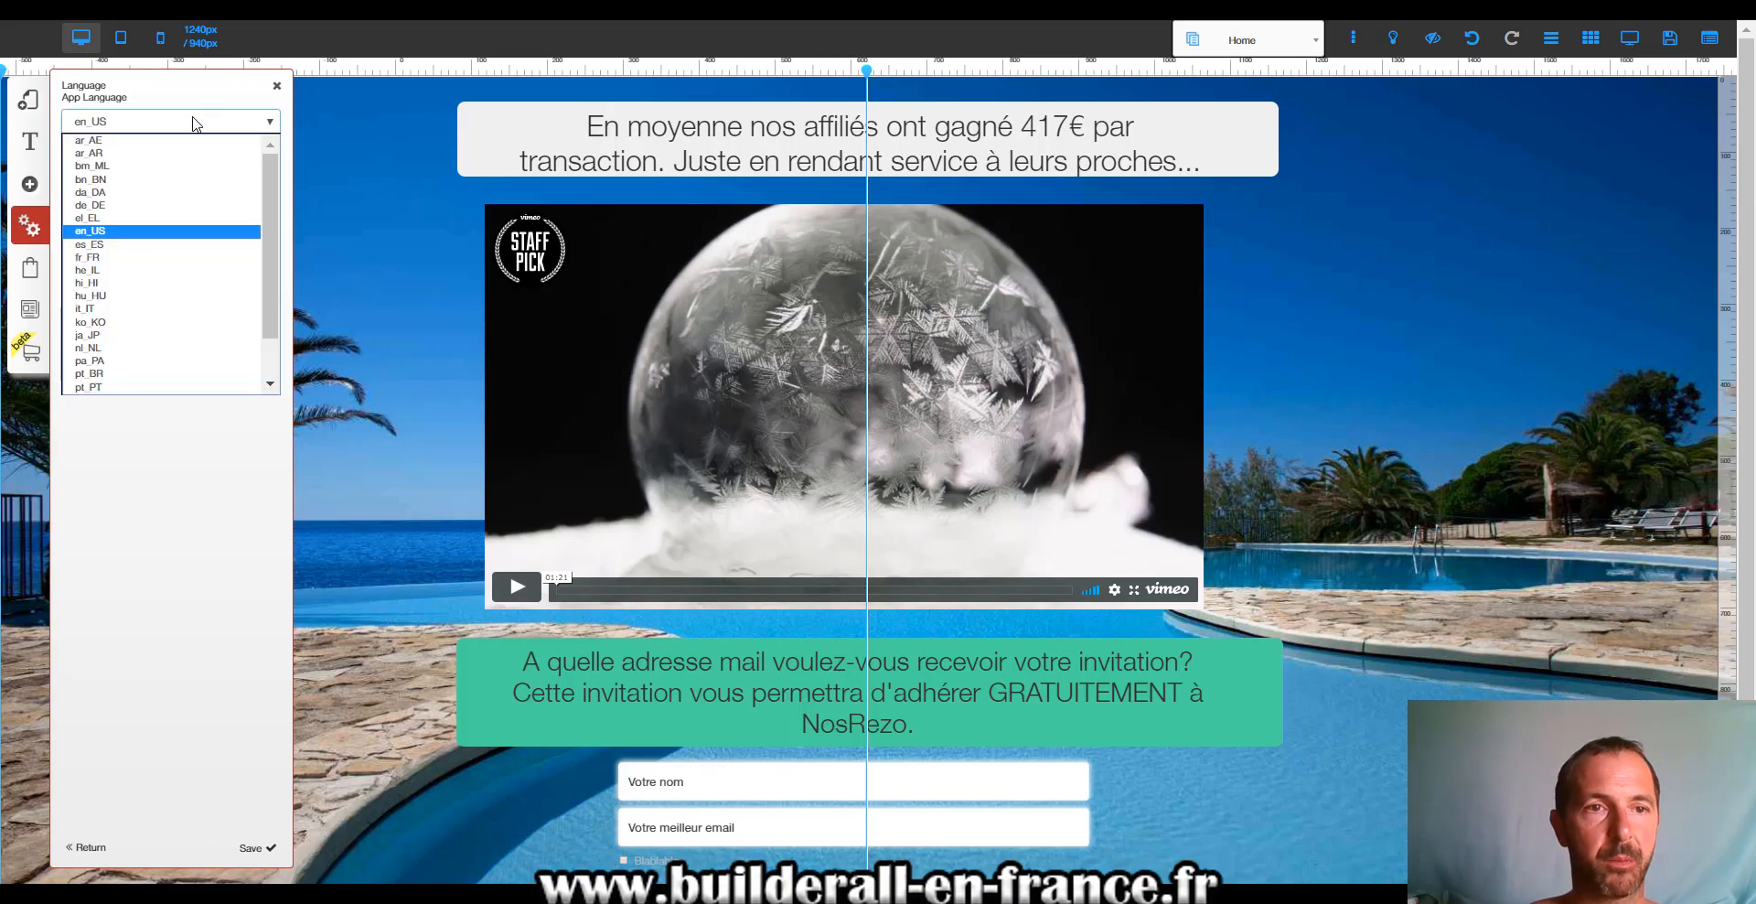
click(122, 257)
click(257, 848)
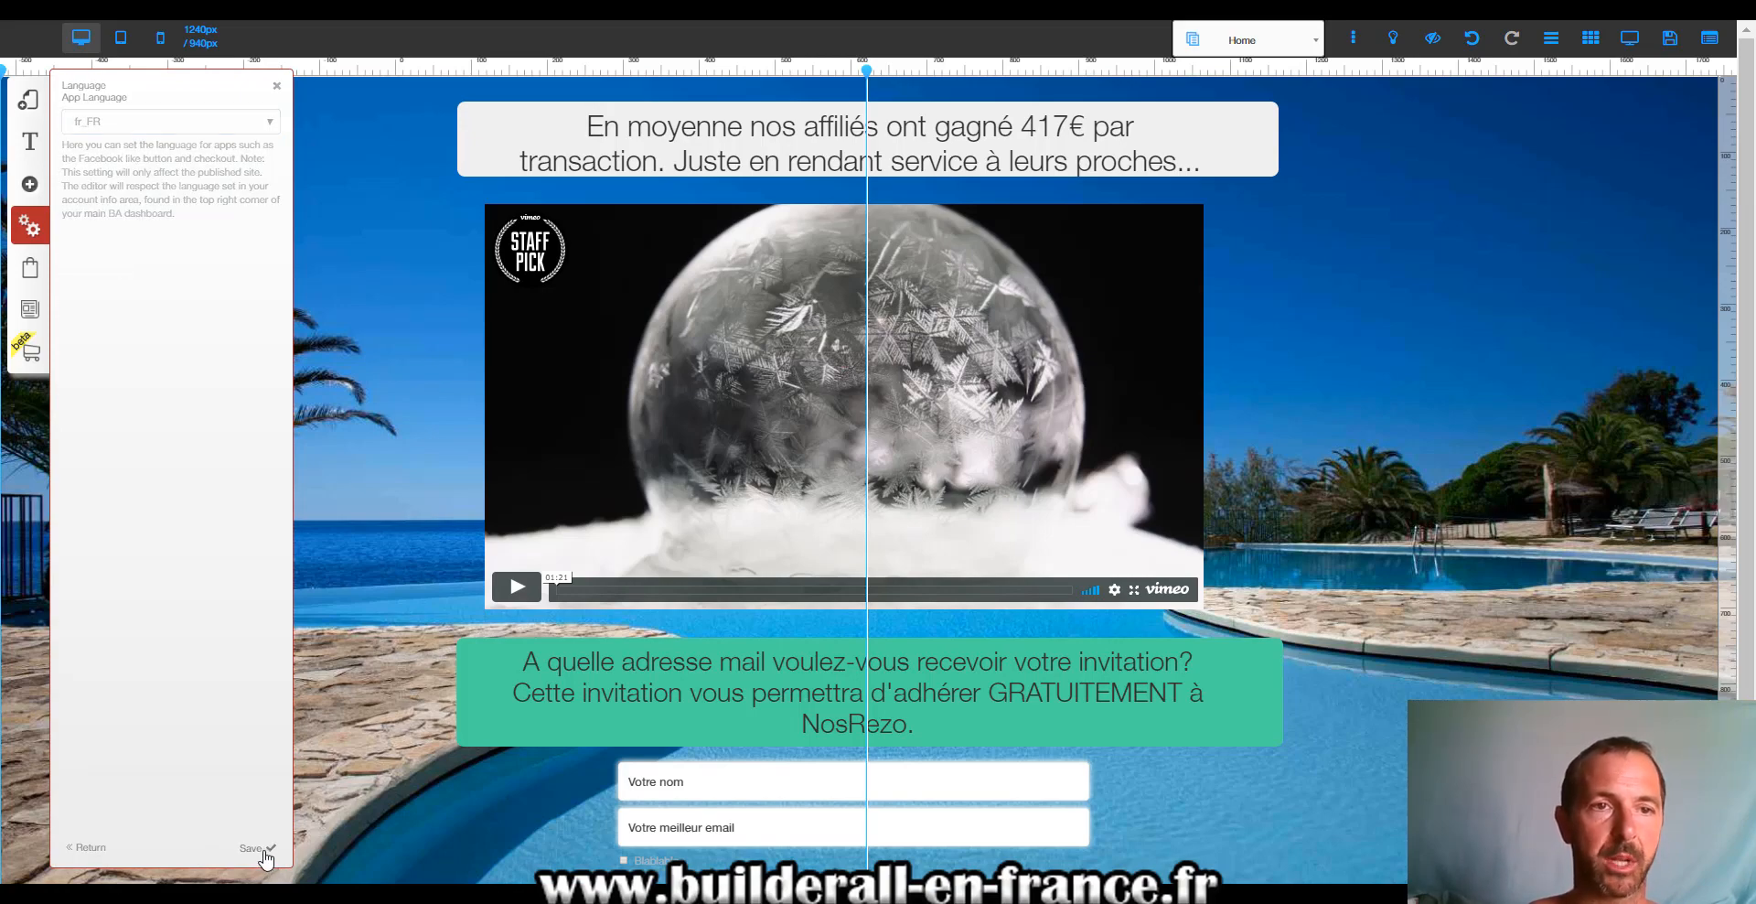
click(277, 85)
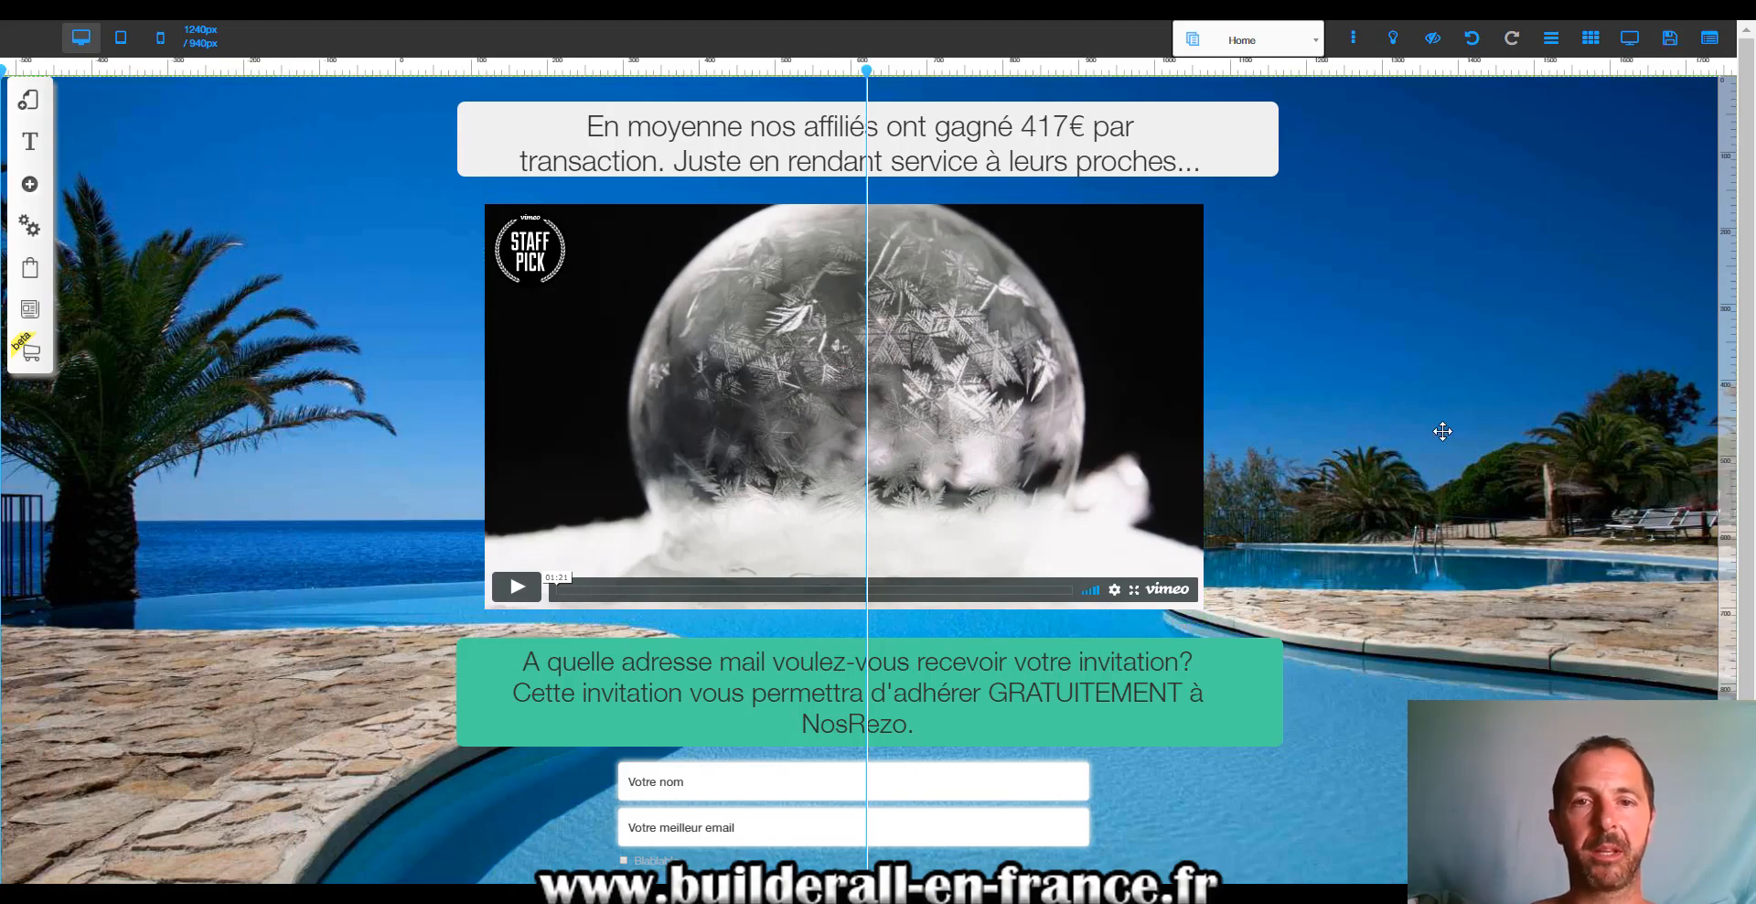
Step: Centre the video on the page's vertical guide and shift the headline text slightly to centre it in its box
drag(1049, 305, 1072, 312)
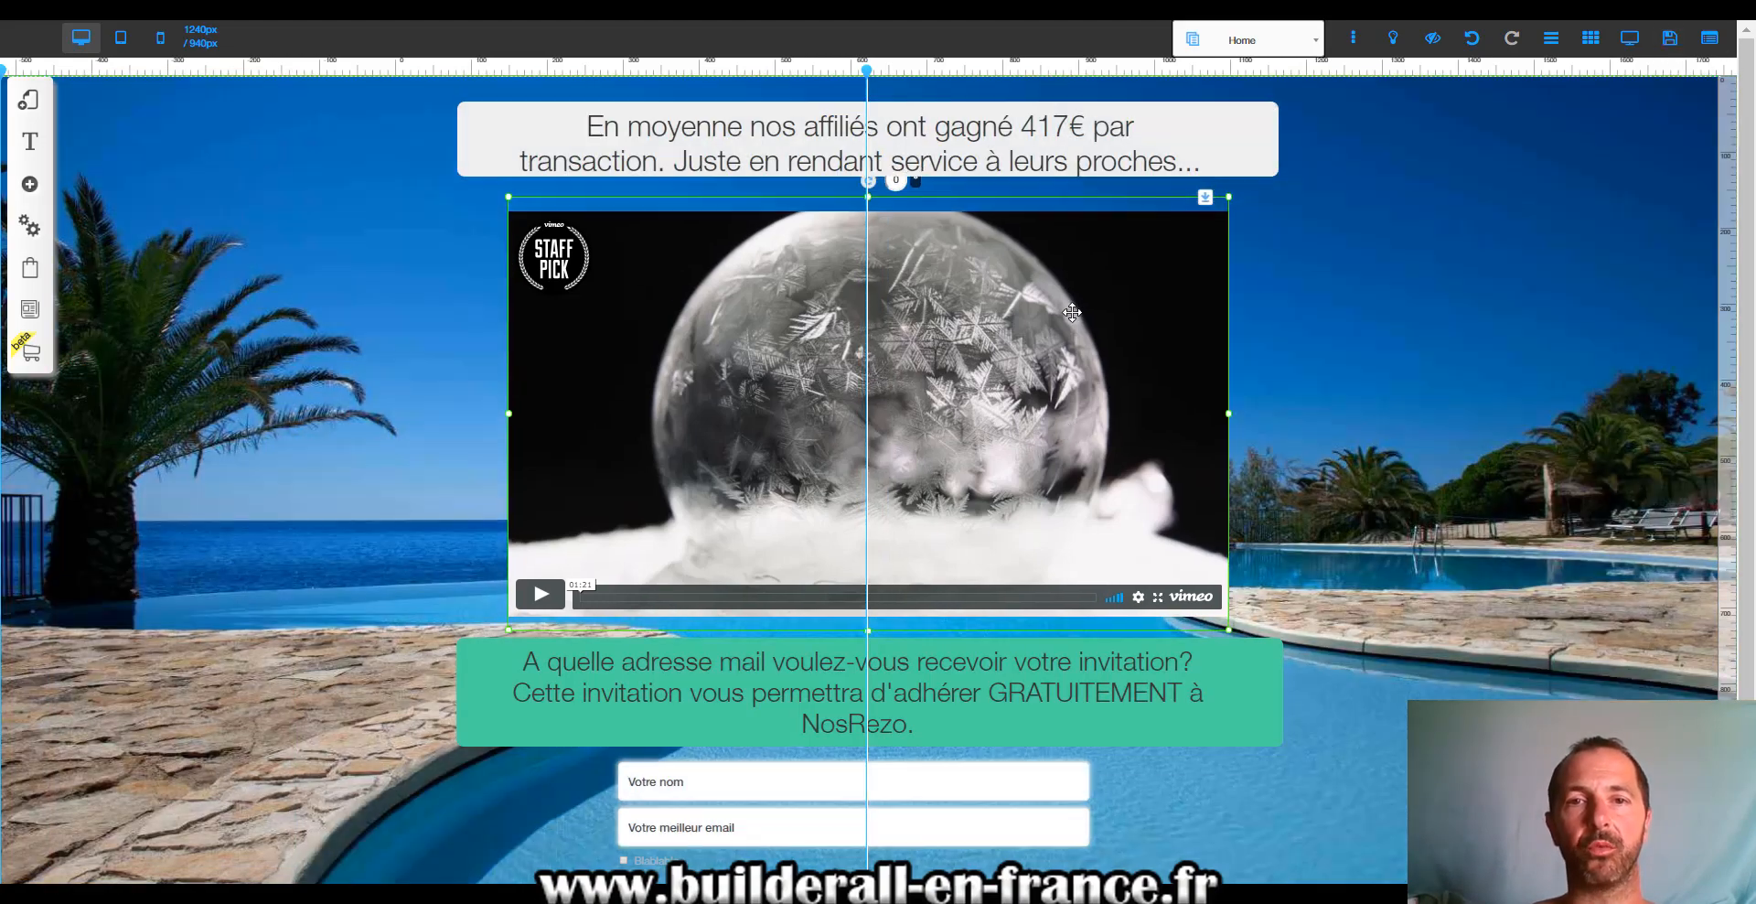
click(1031, 179)
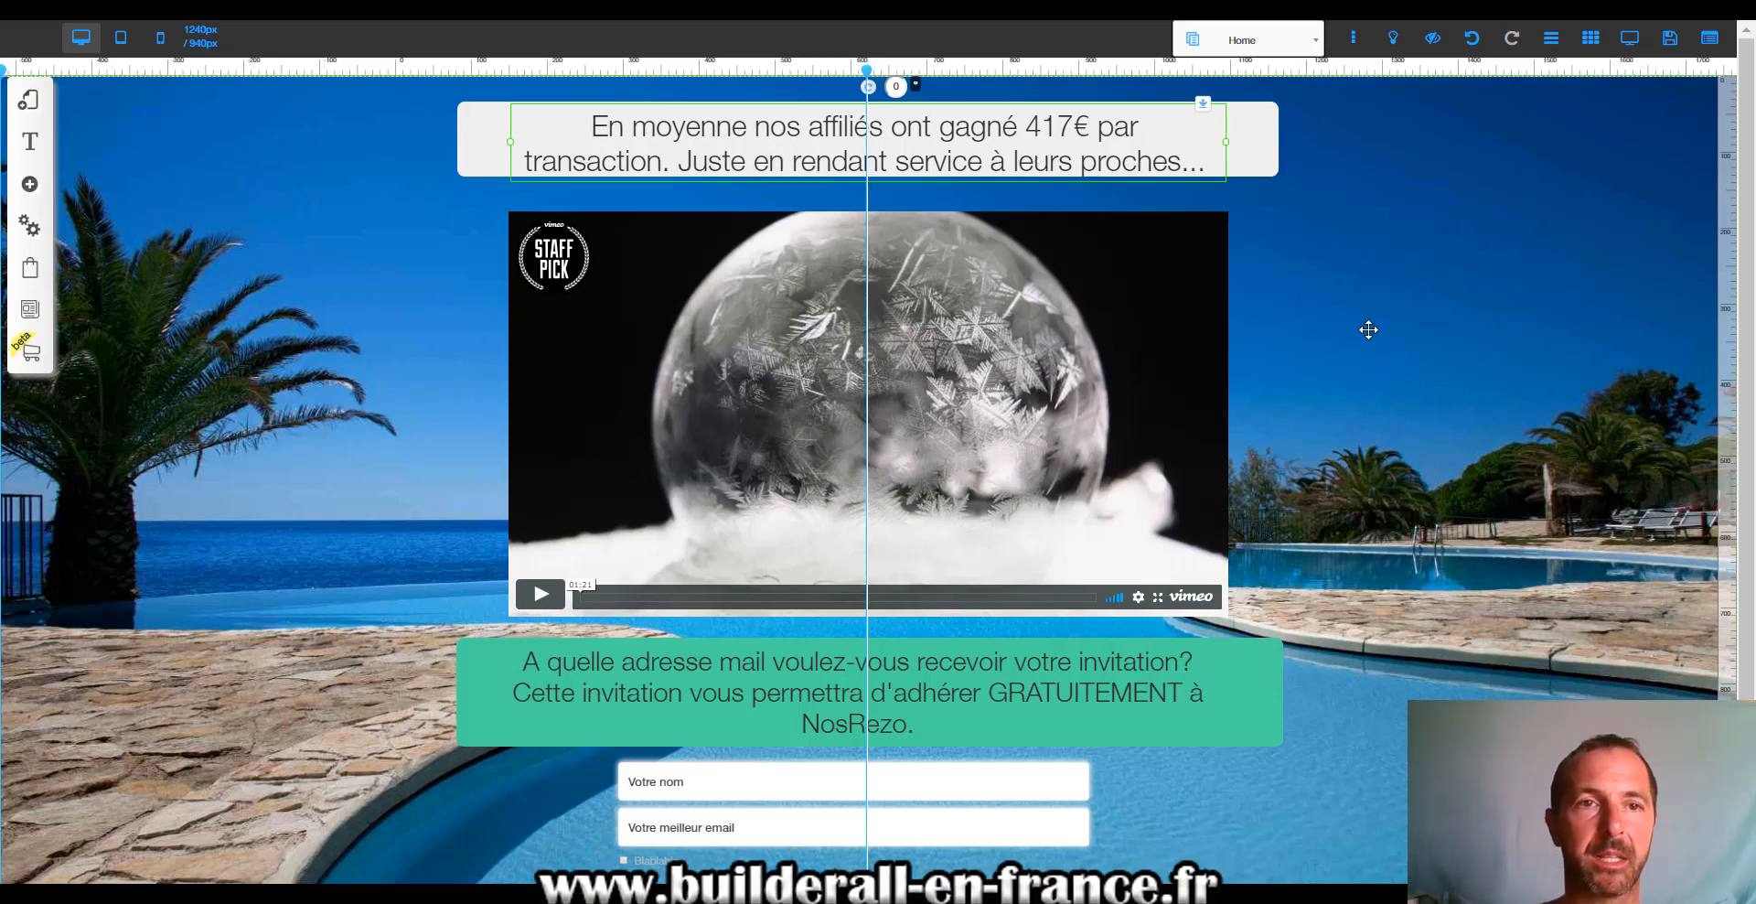
scroll(1497, 471, down, 3)
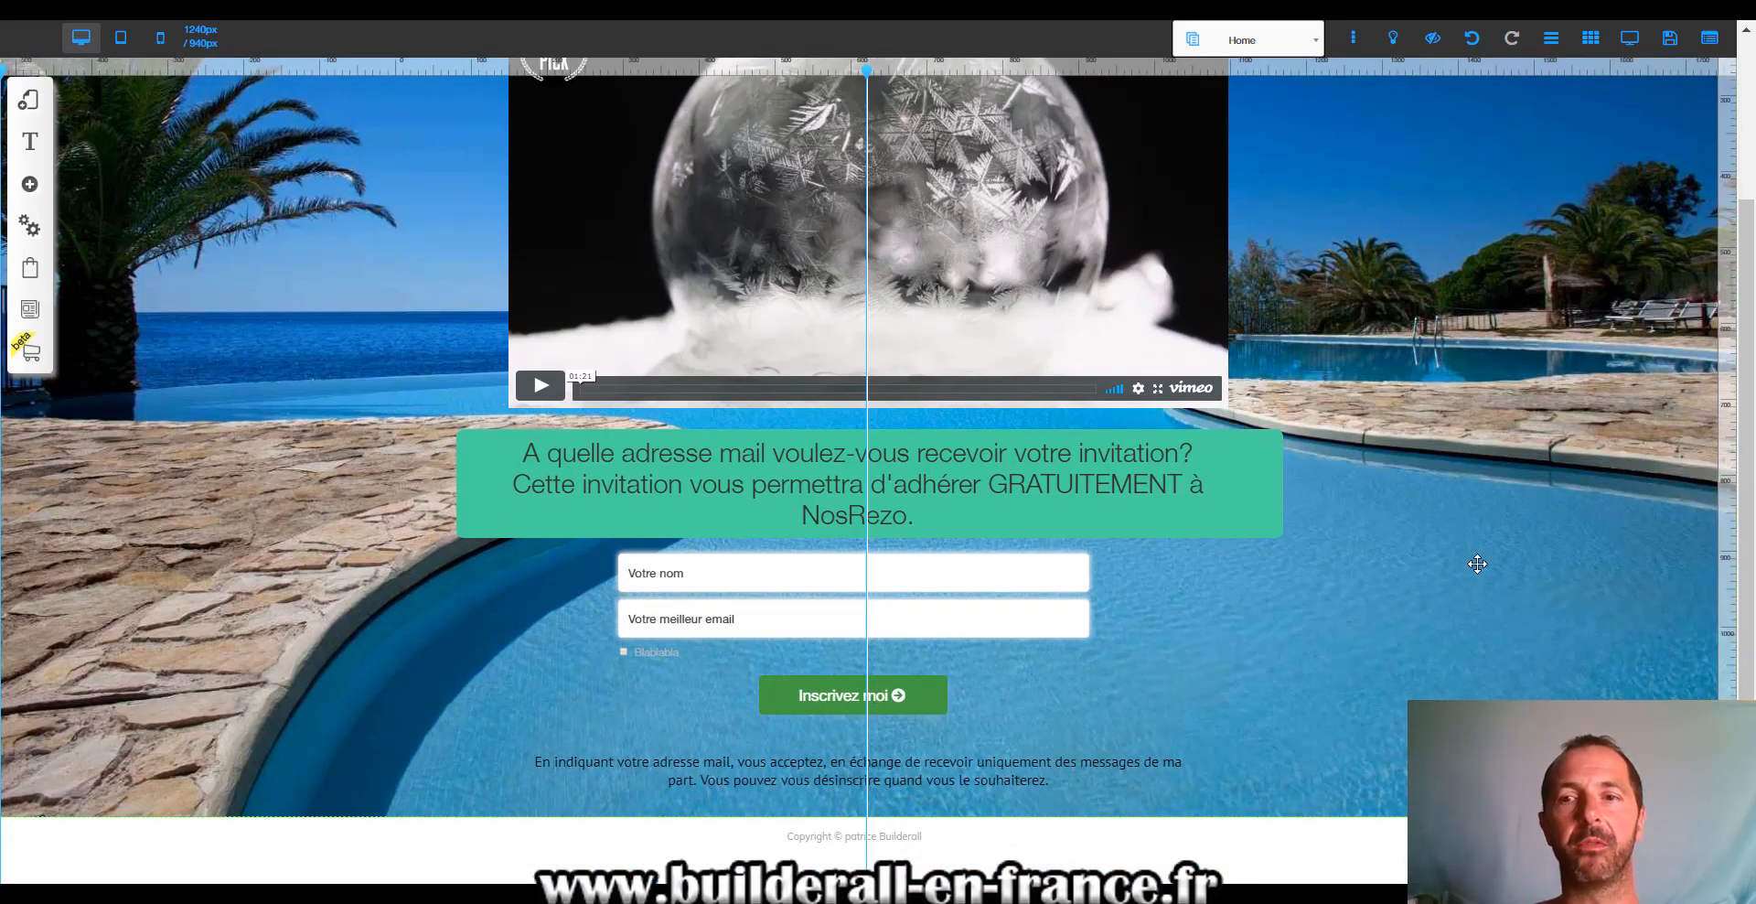
scroll(1477, 563, up, 3)
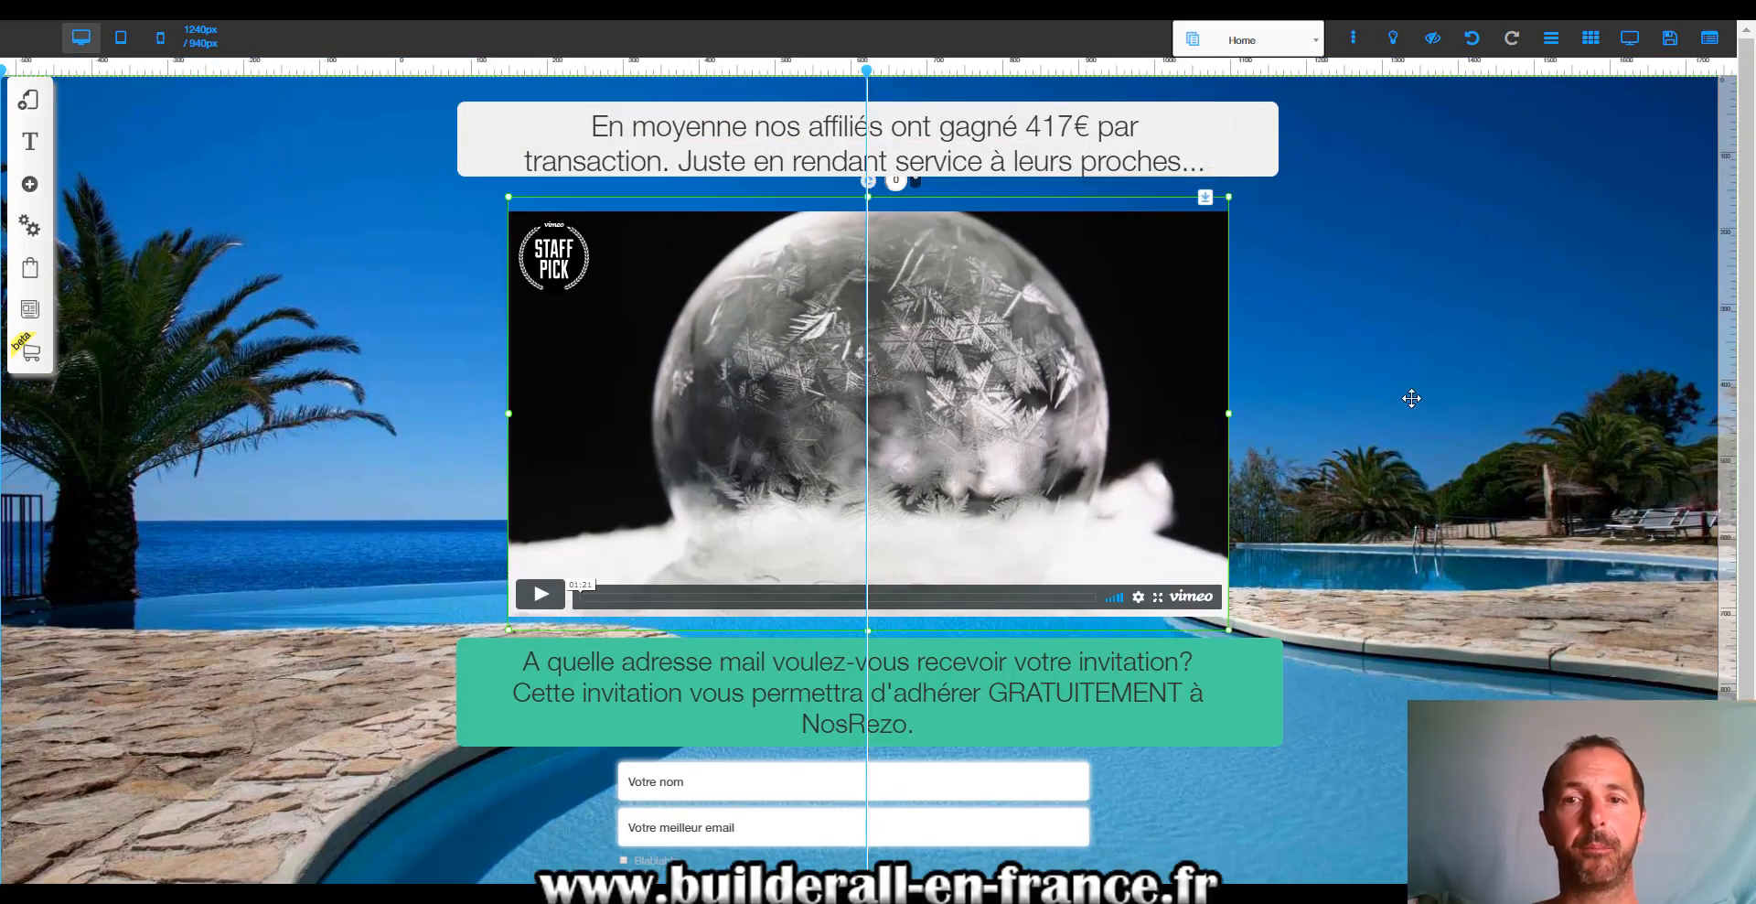
Step: Try the video's sticky setup with the scrolling parallax effect enabled, going through its size and position options
click(922, 356)
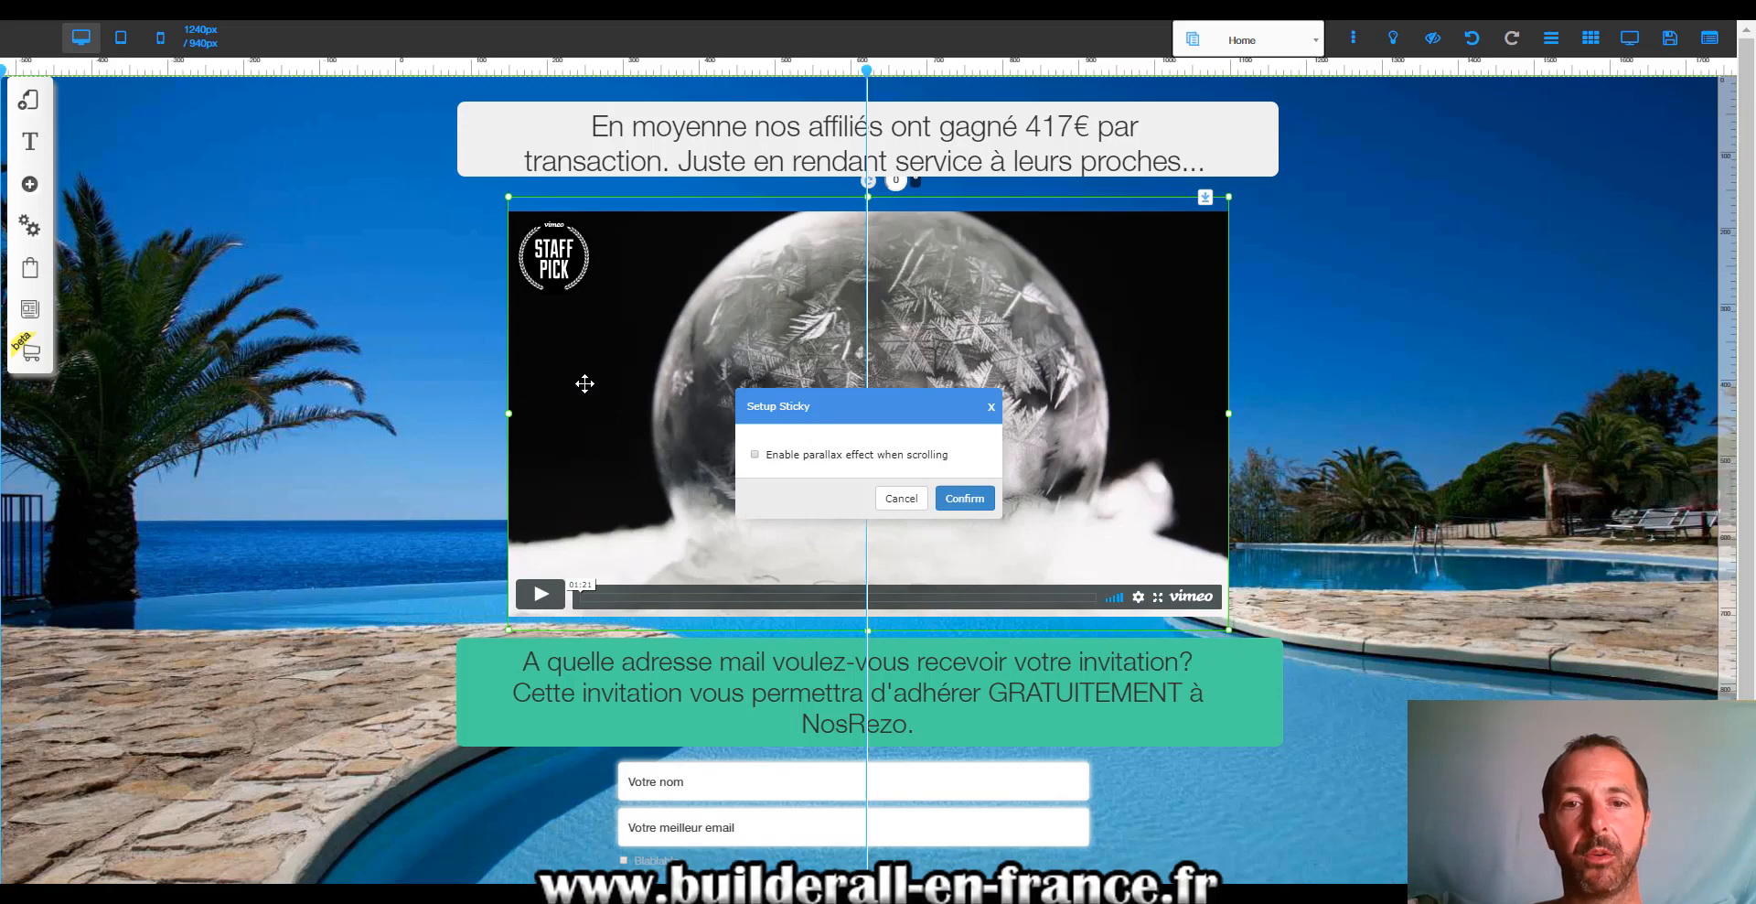
click(755, 453)
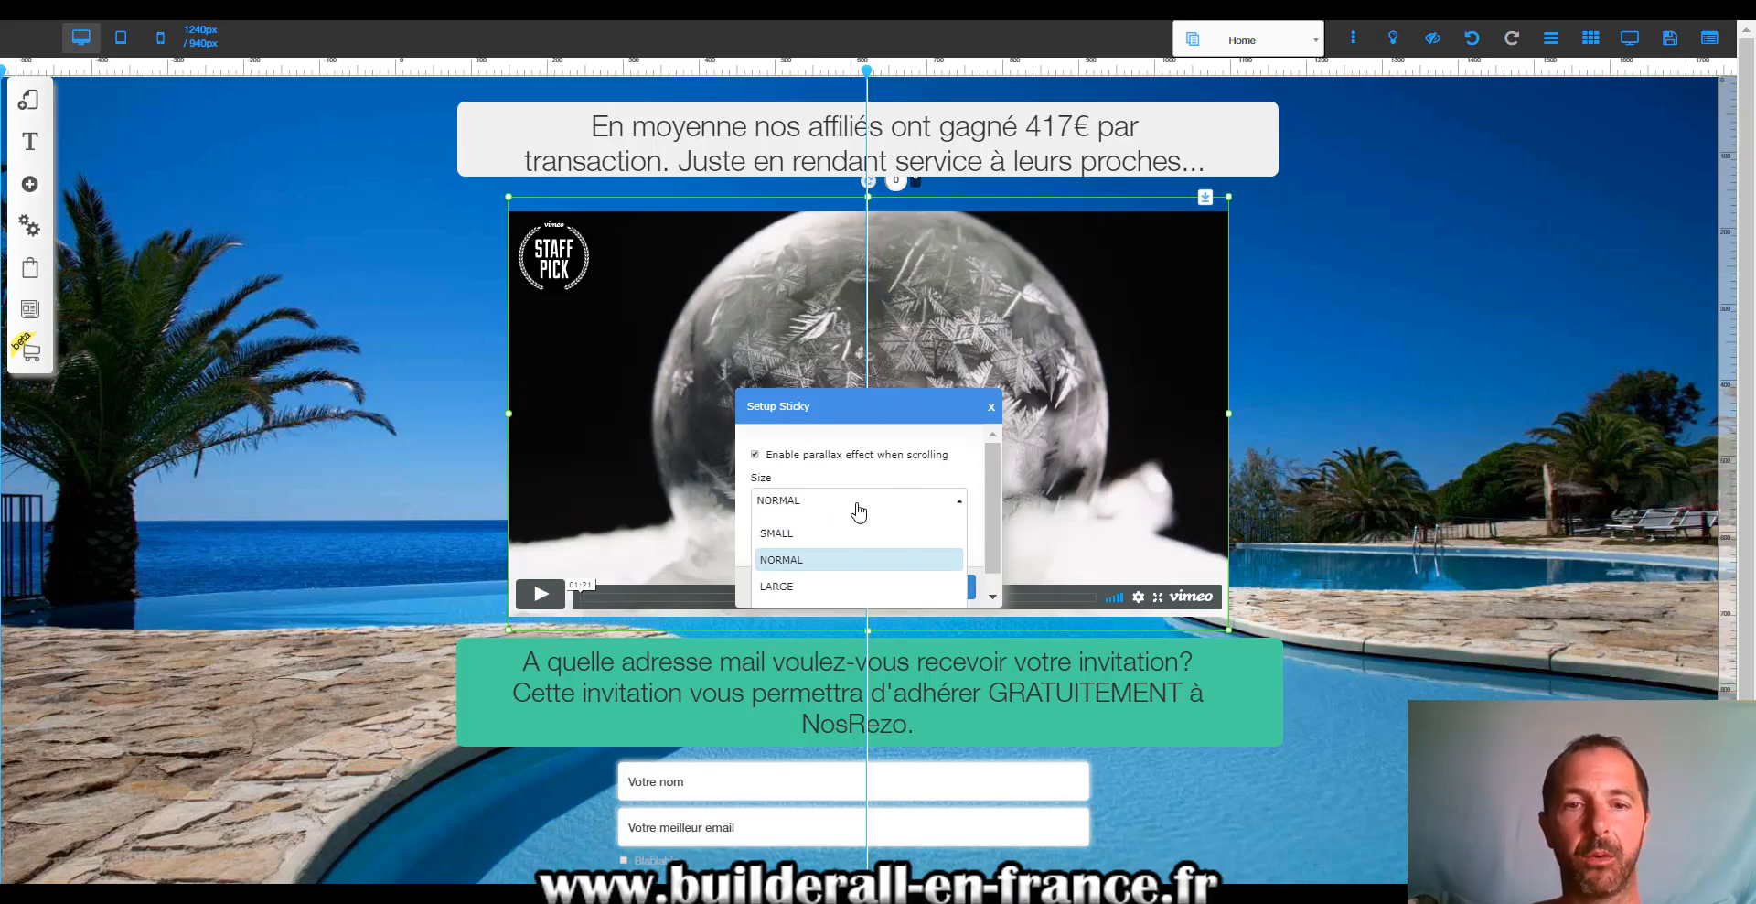
click(859, 514)
click(835, 544)
scroll(860, 599, down, 1)
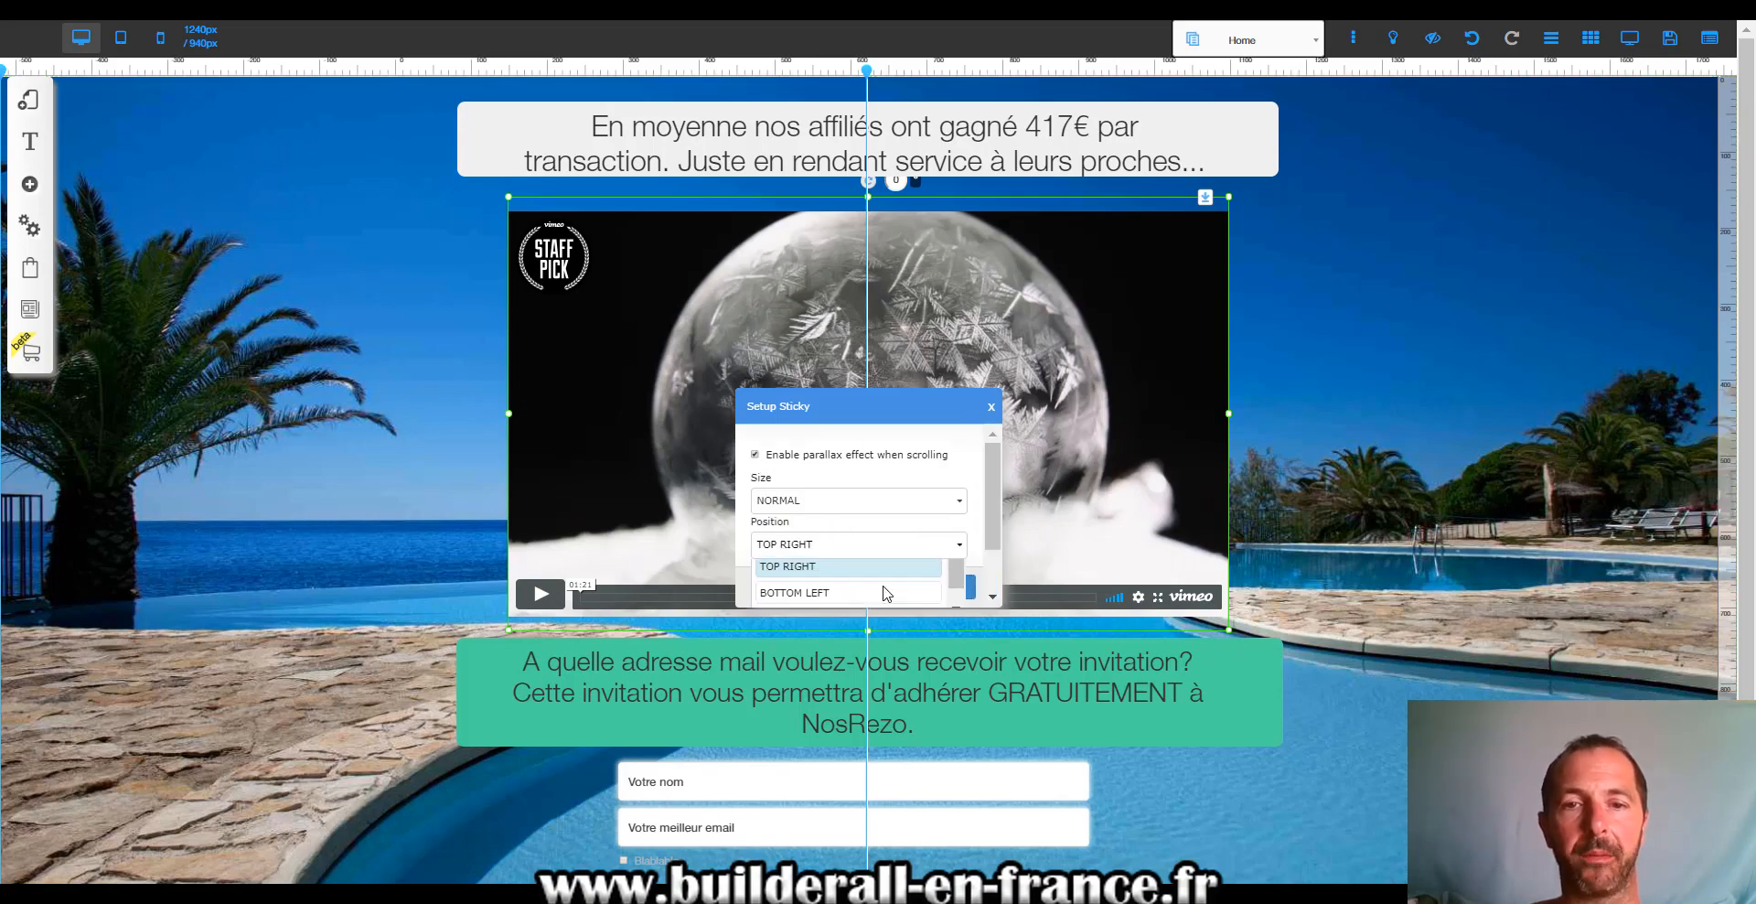
click(885, 595)
click(1347, 393)
Step: Move the footer further down the page and extend the banner's photo background down to meet it
scroll(1454, 486, down, 3)
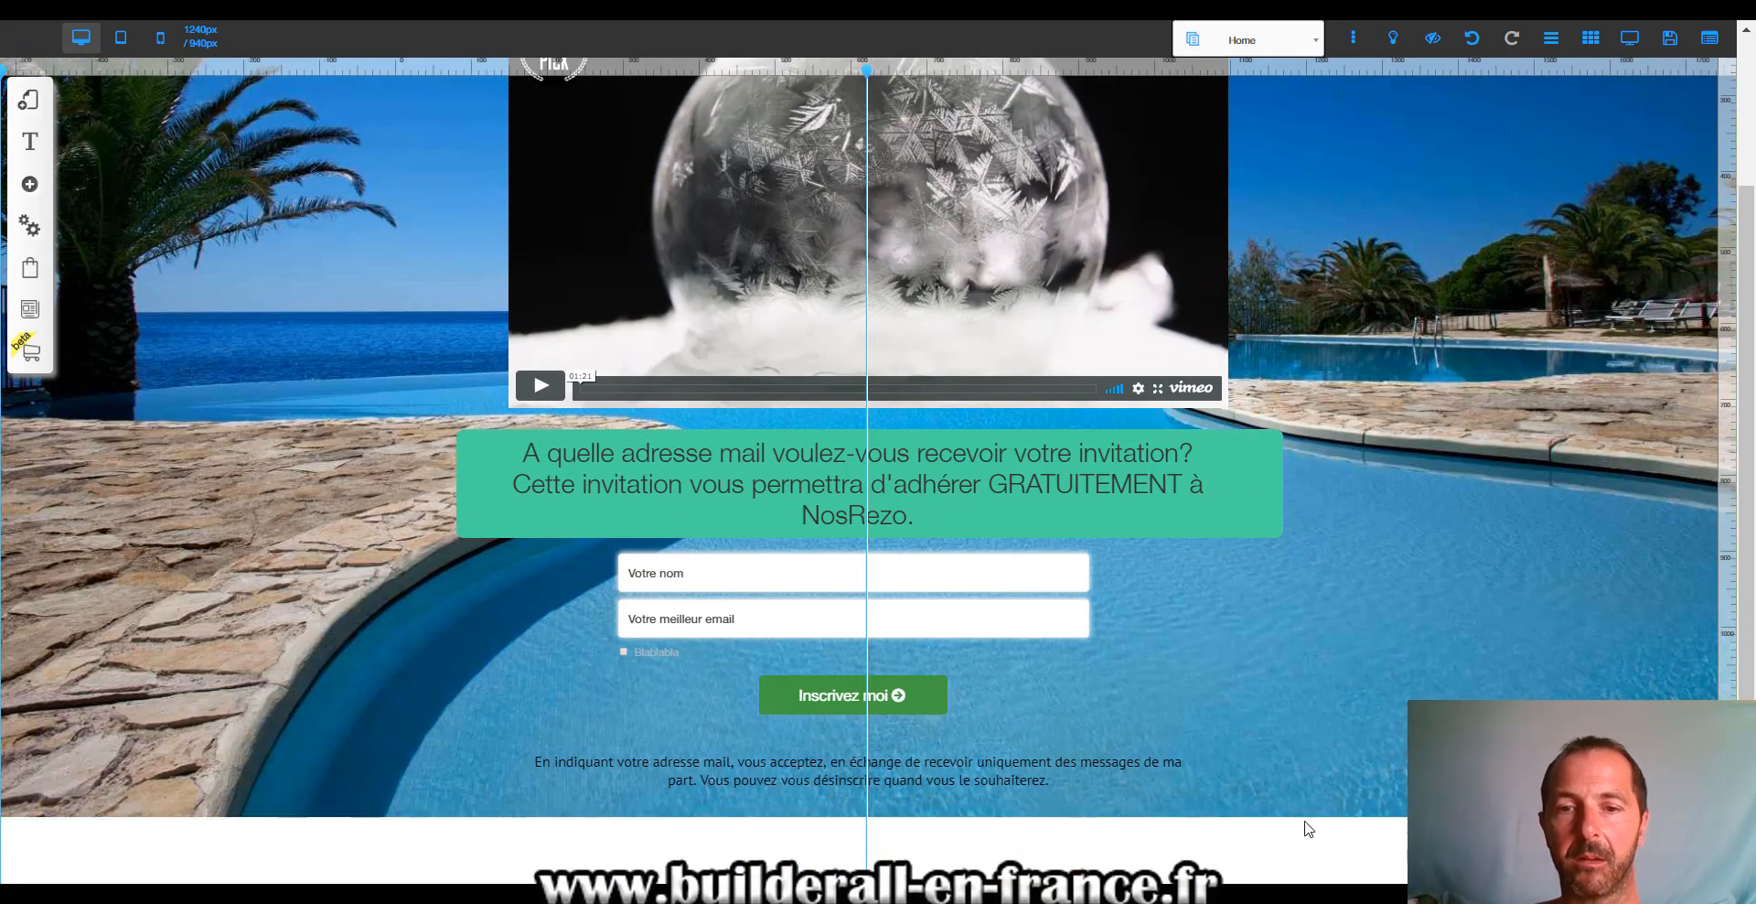
scroll(1396, 545, down, 1)
scroll(878, 450, down, 1)
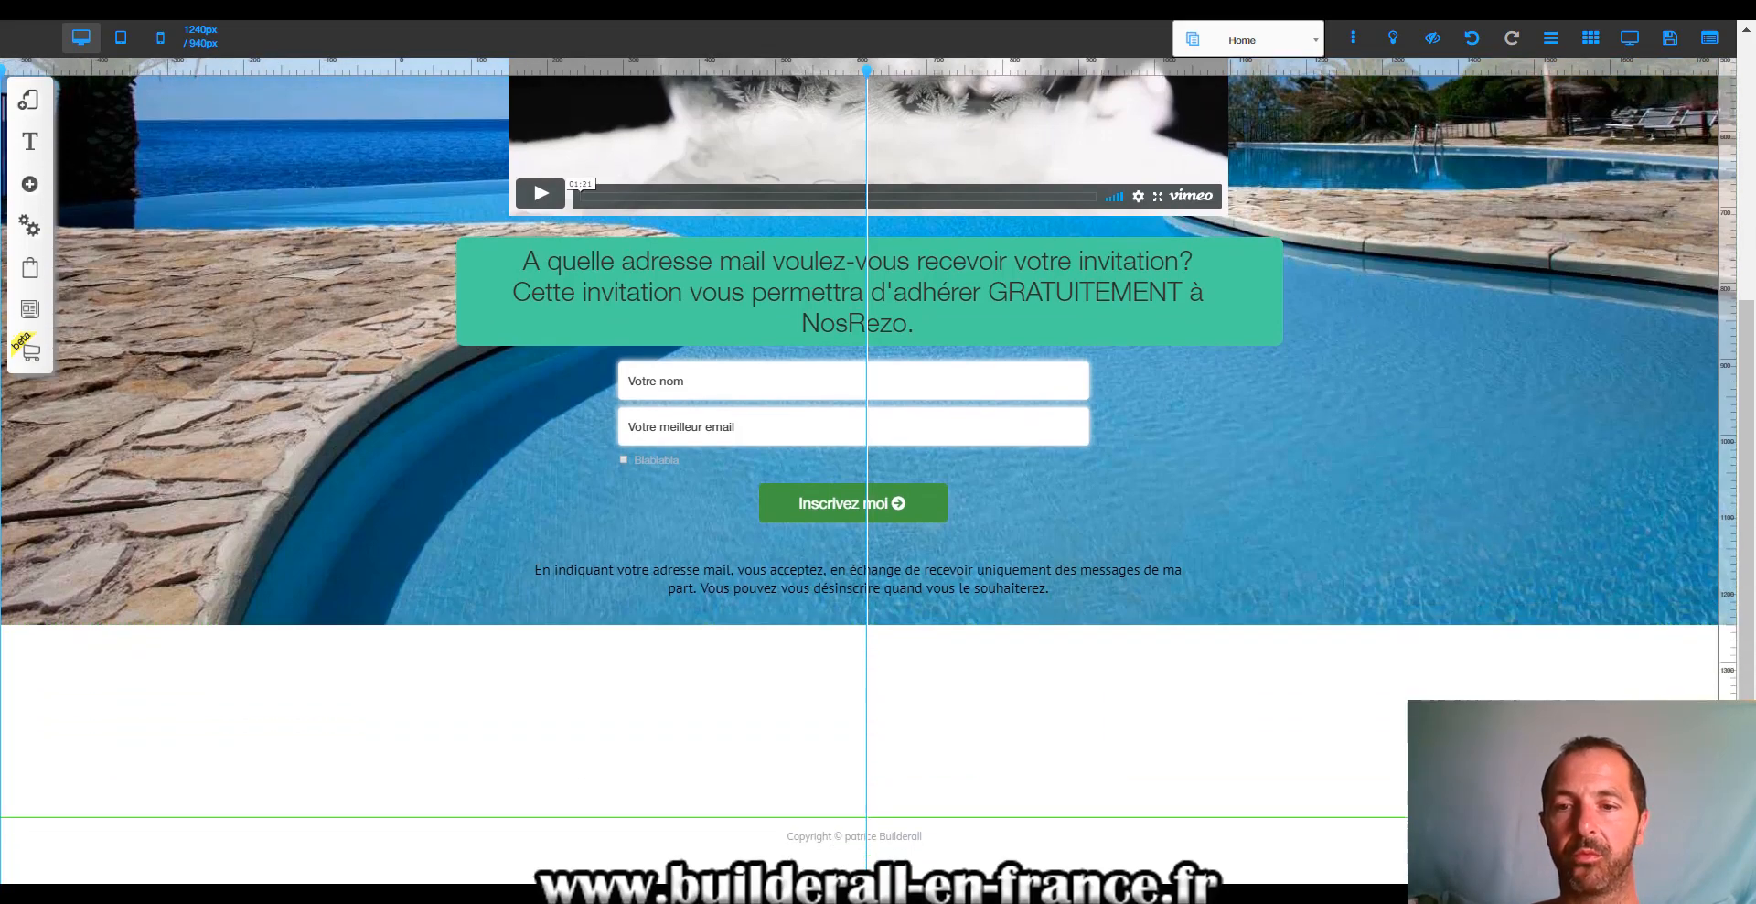
scroll(1363, 403, down, 1)
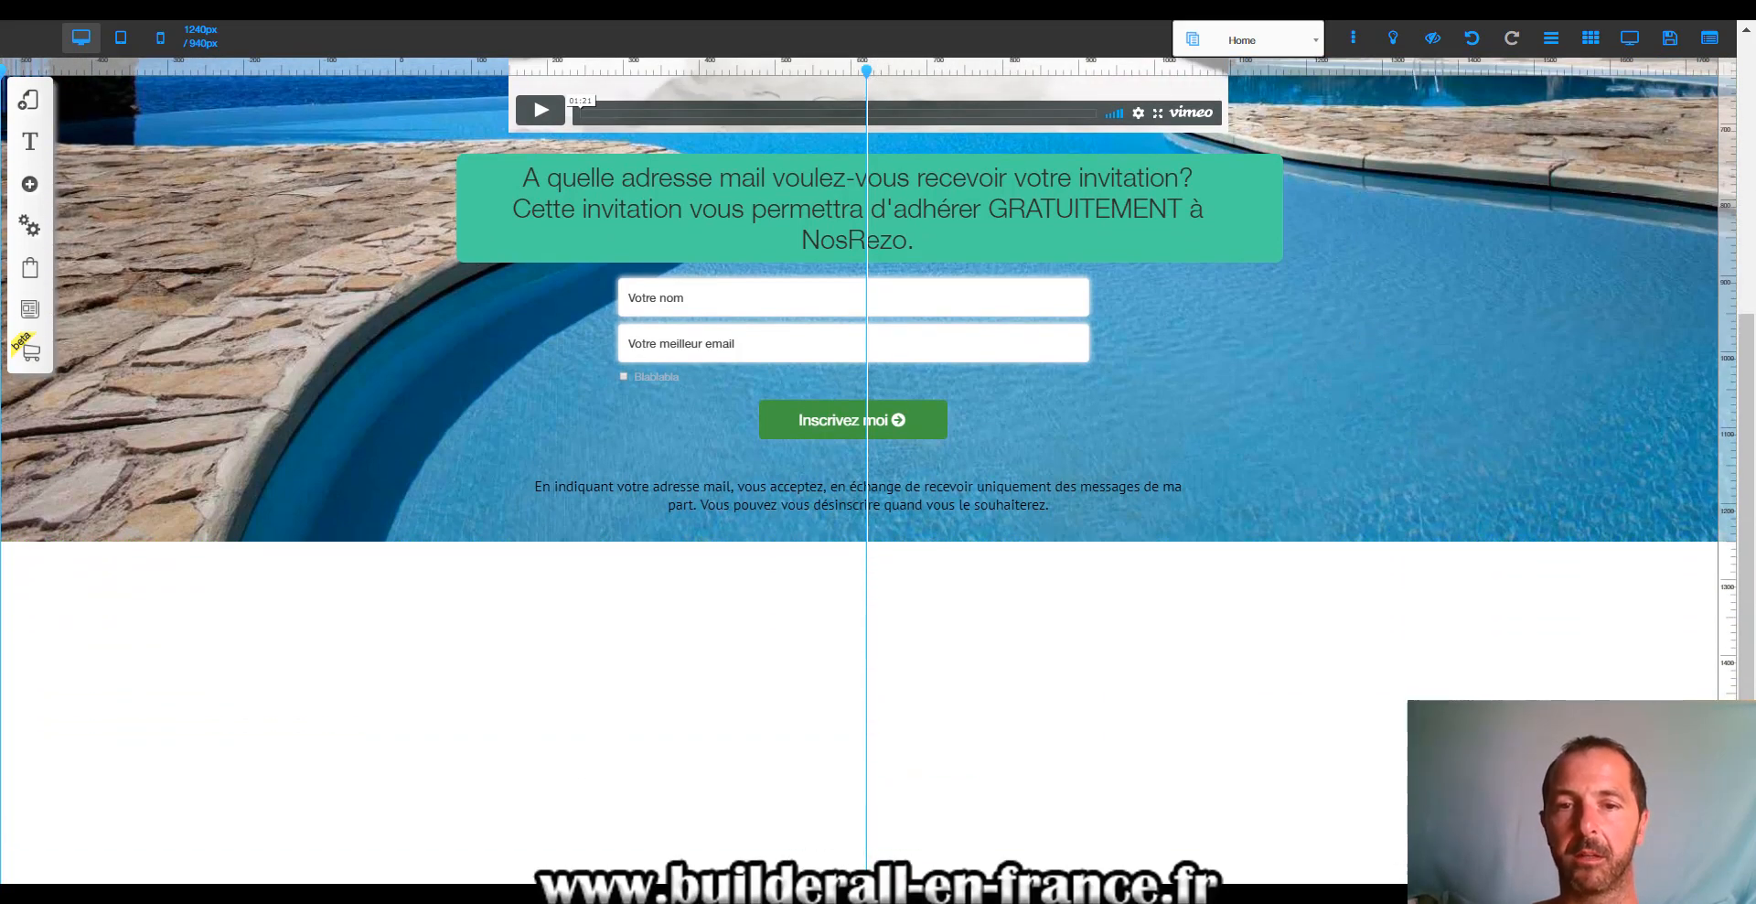
scroll(1326, 499, down, 1)
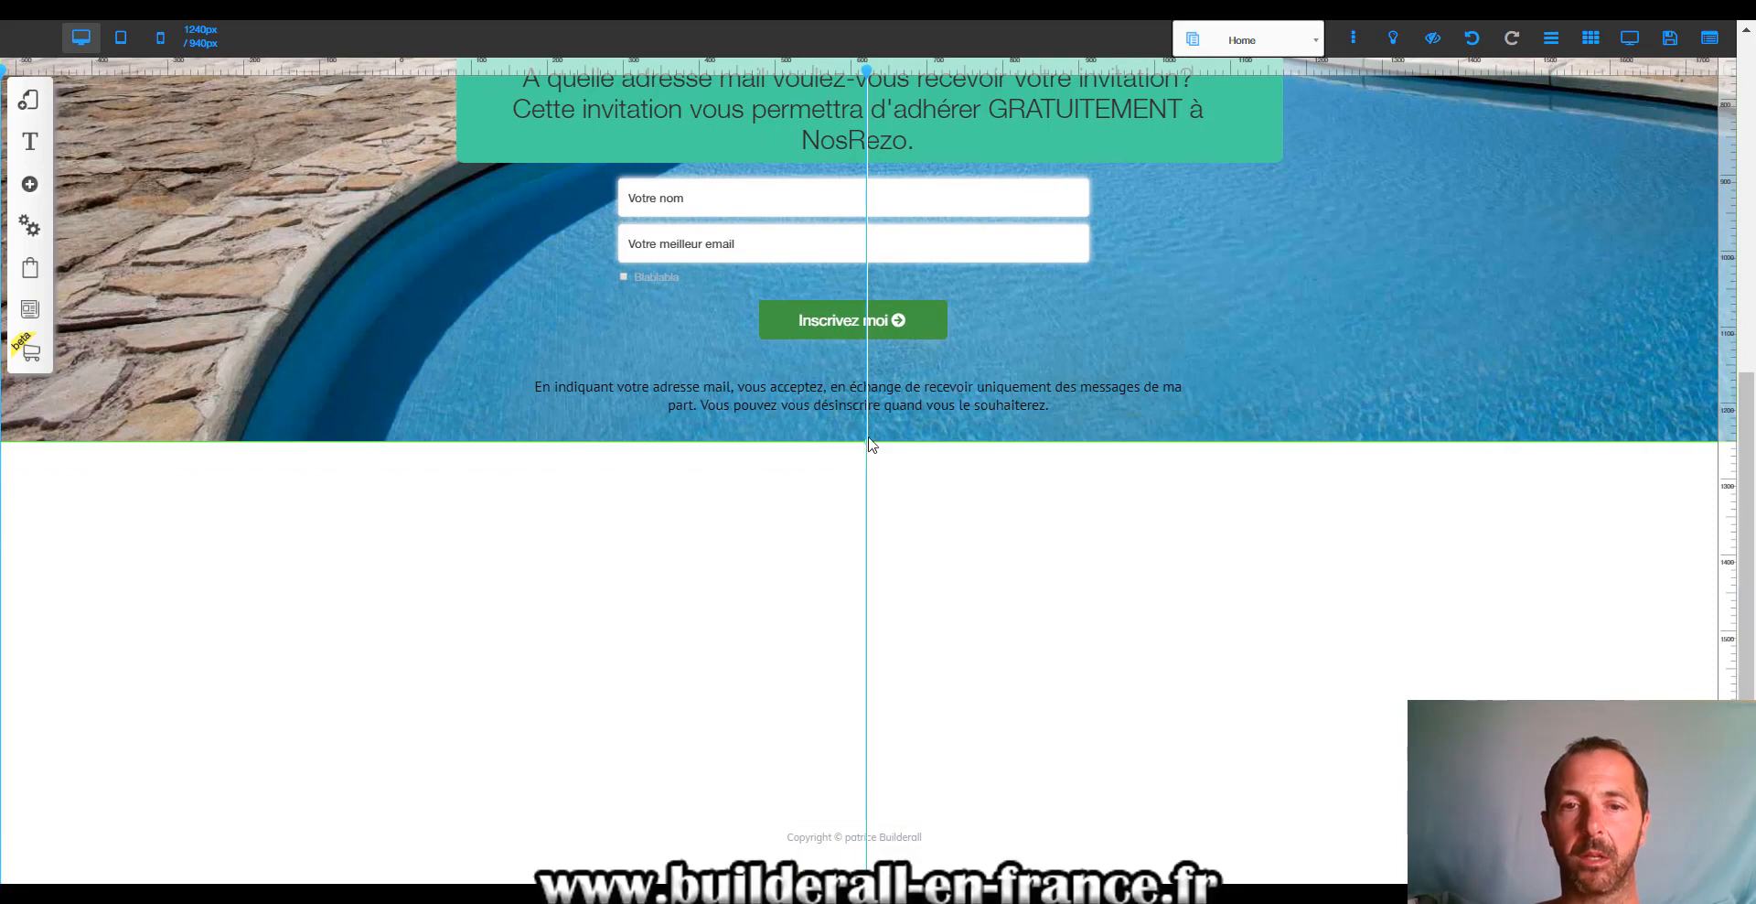
drag(869, 448, 893, 814)
Step: Preview the page with the taller banner, check the background photo down to the footer, and return to editing
scroll(1312, 414, up, 5)
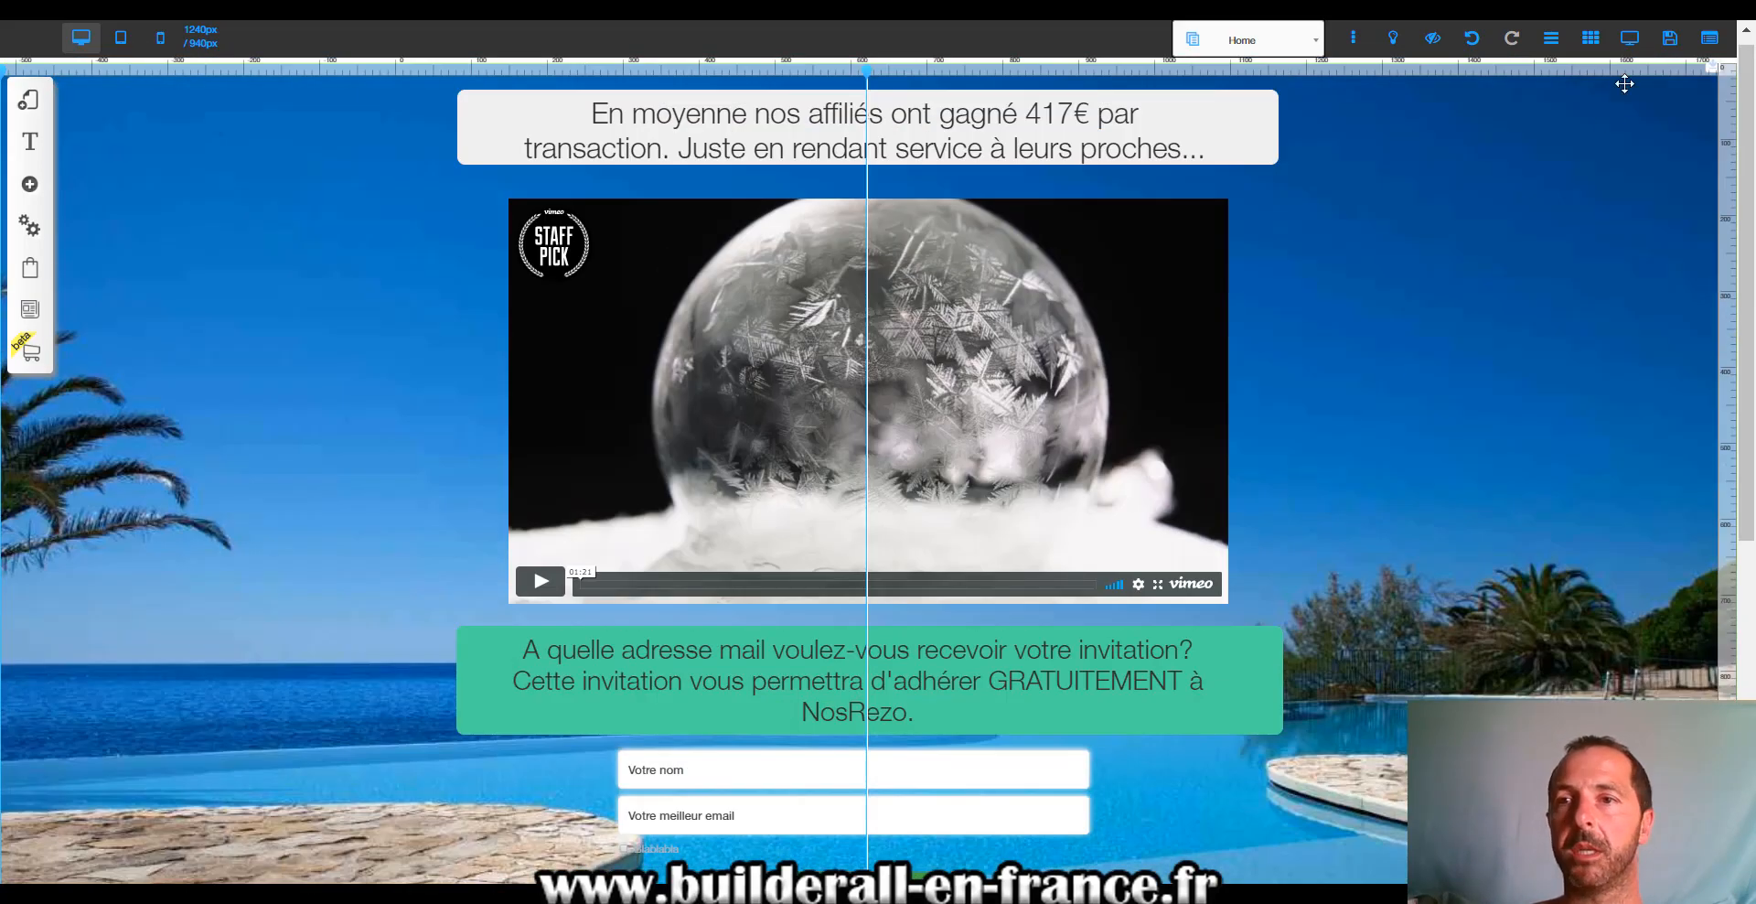
click(1629, 37)
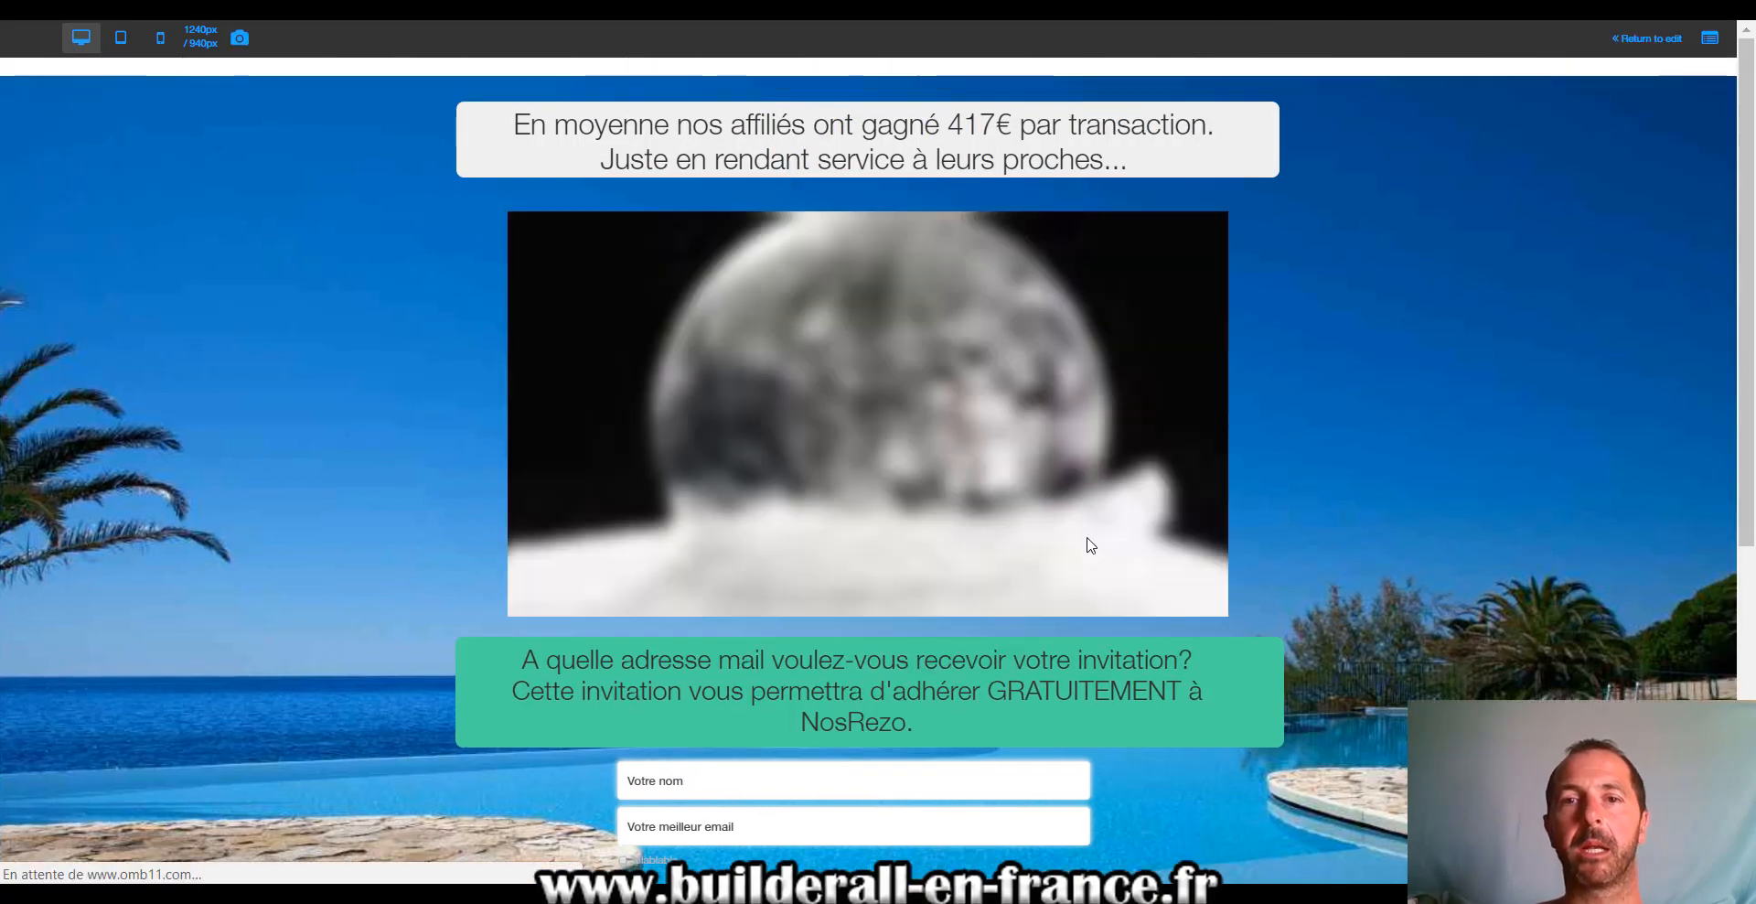
scroll(1282, 337, down, 5)
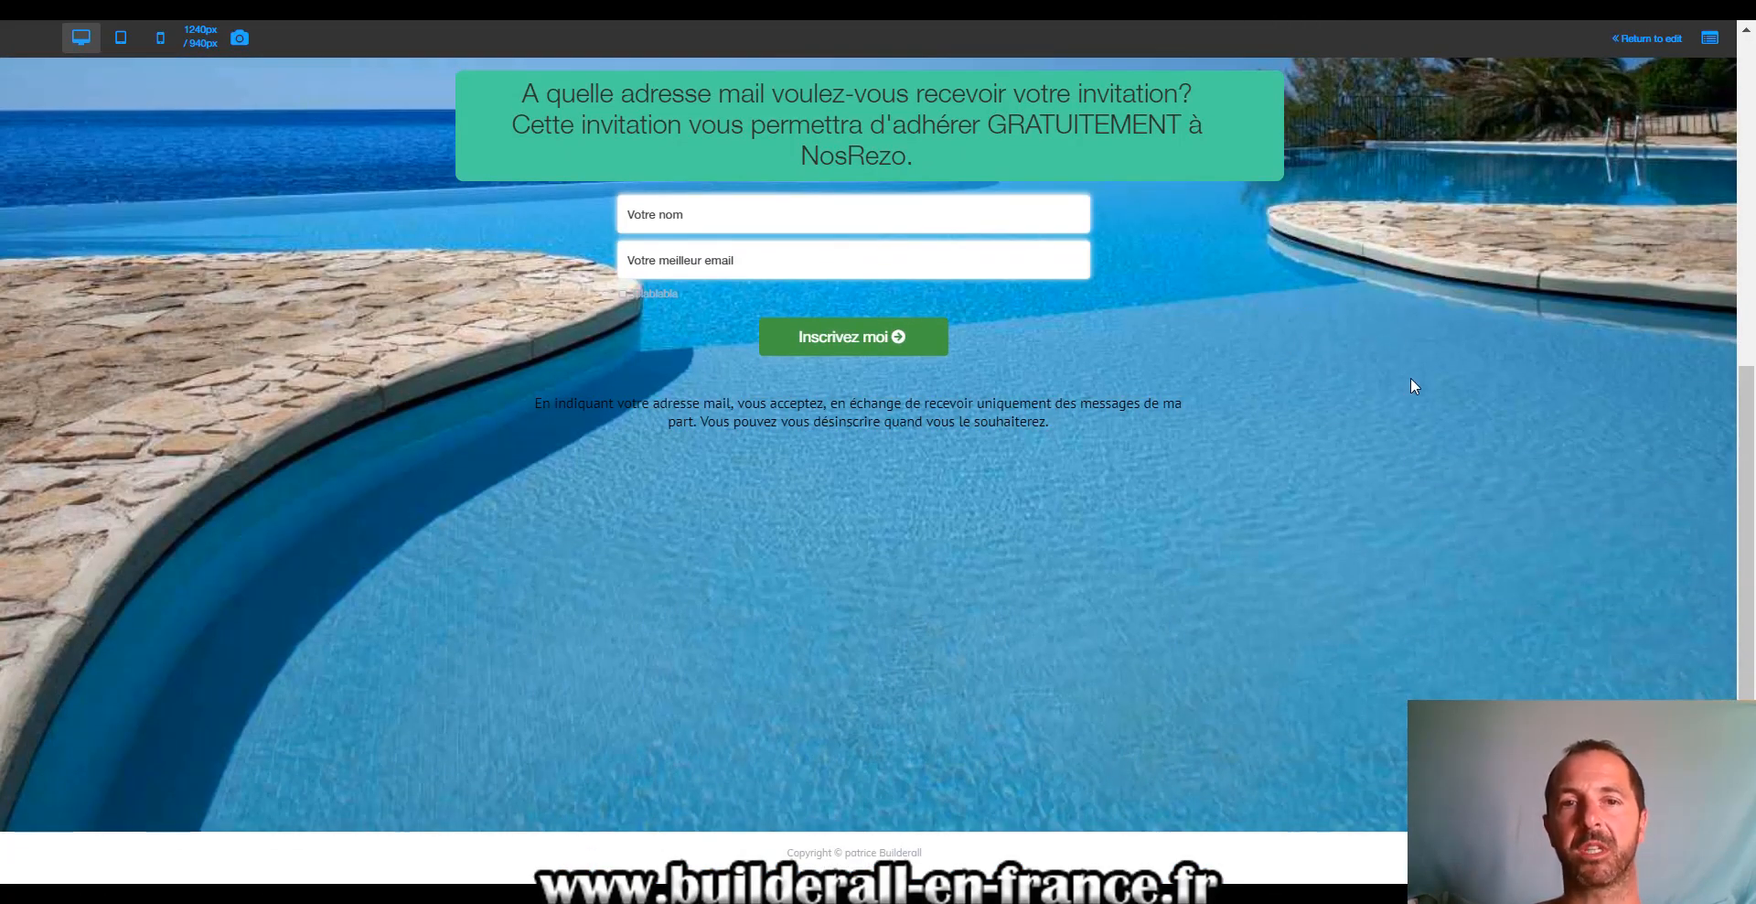
scroll(1536, 276, up, 5)
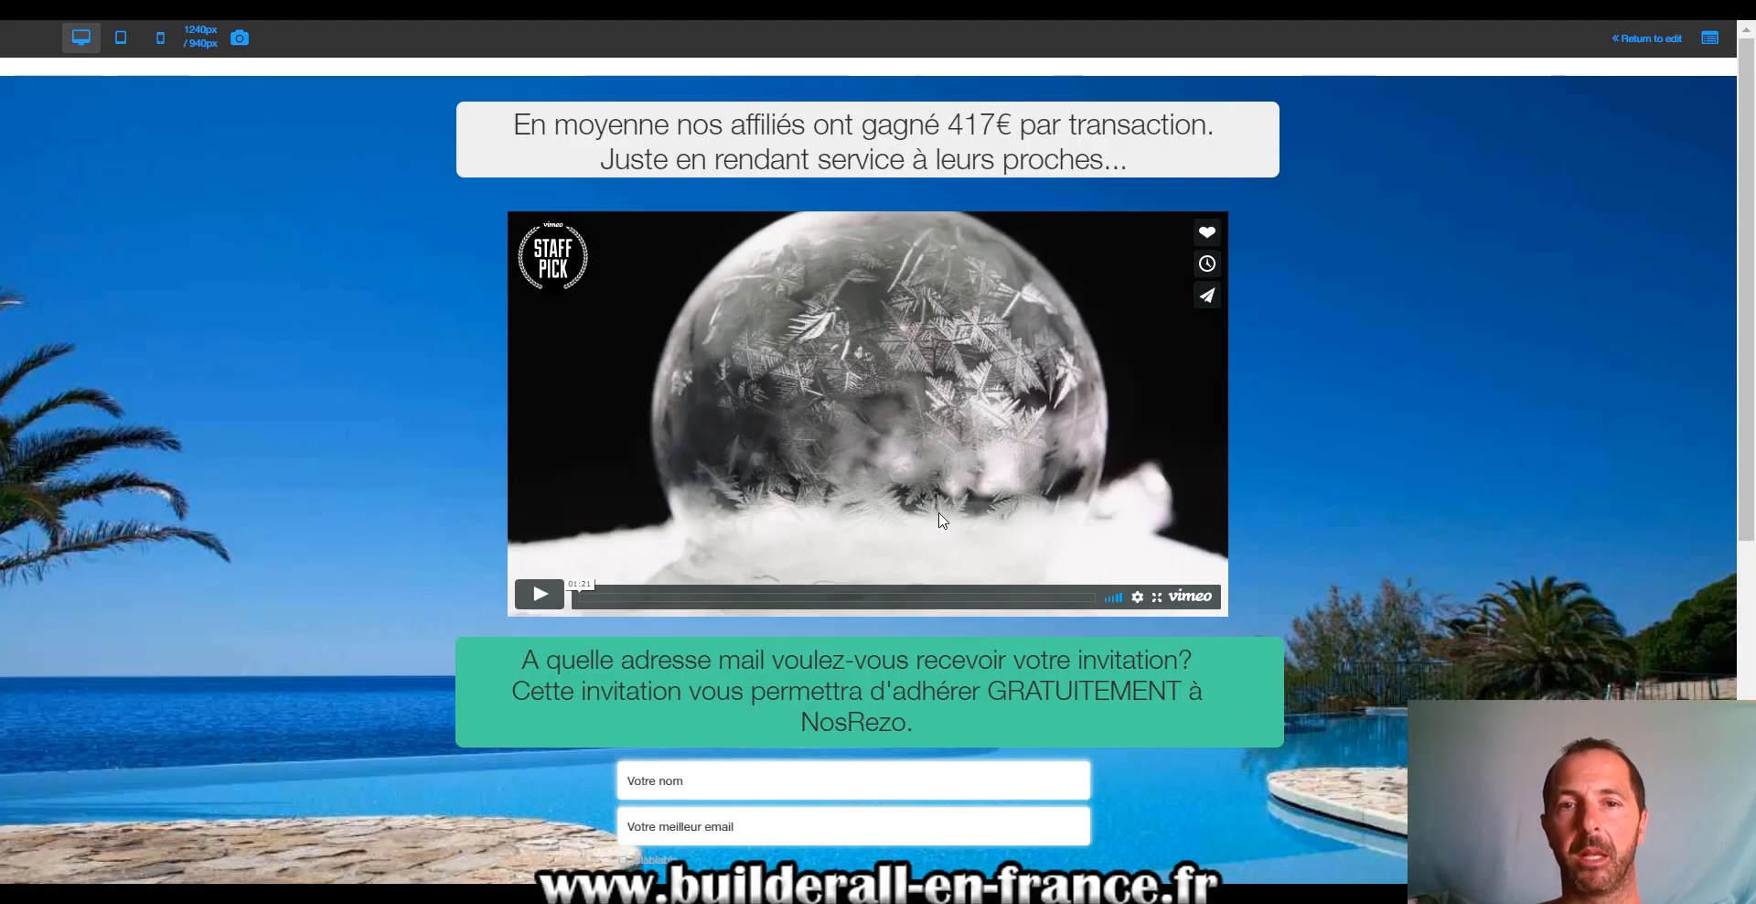
scroll(1507, 513, down, 5)
scroll(1445, 300, up, 5)
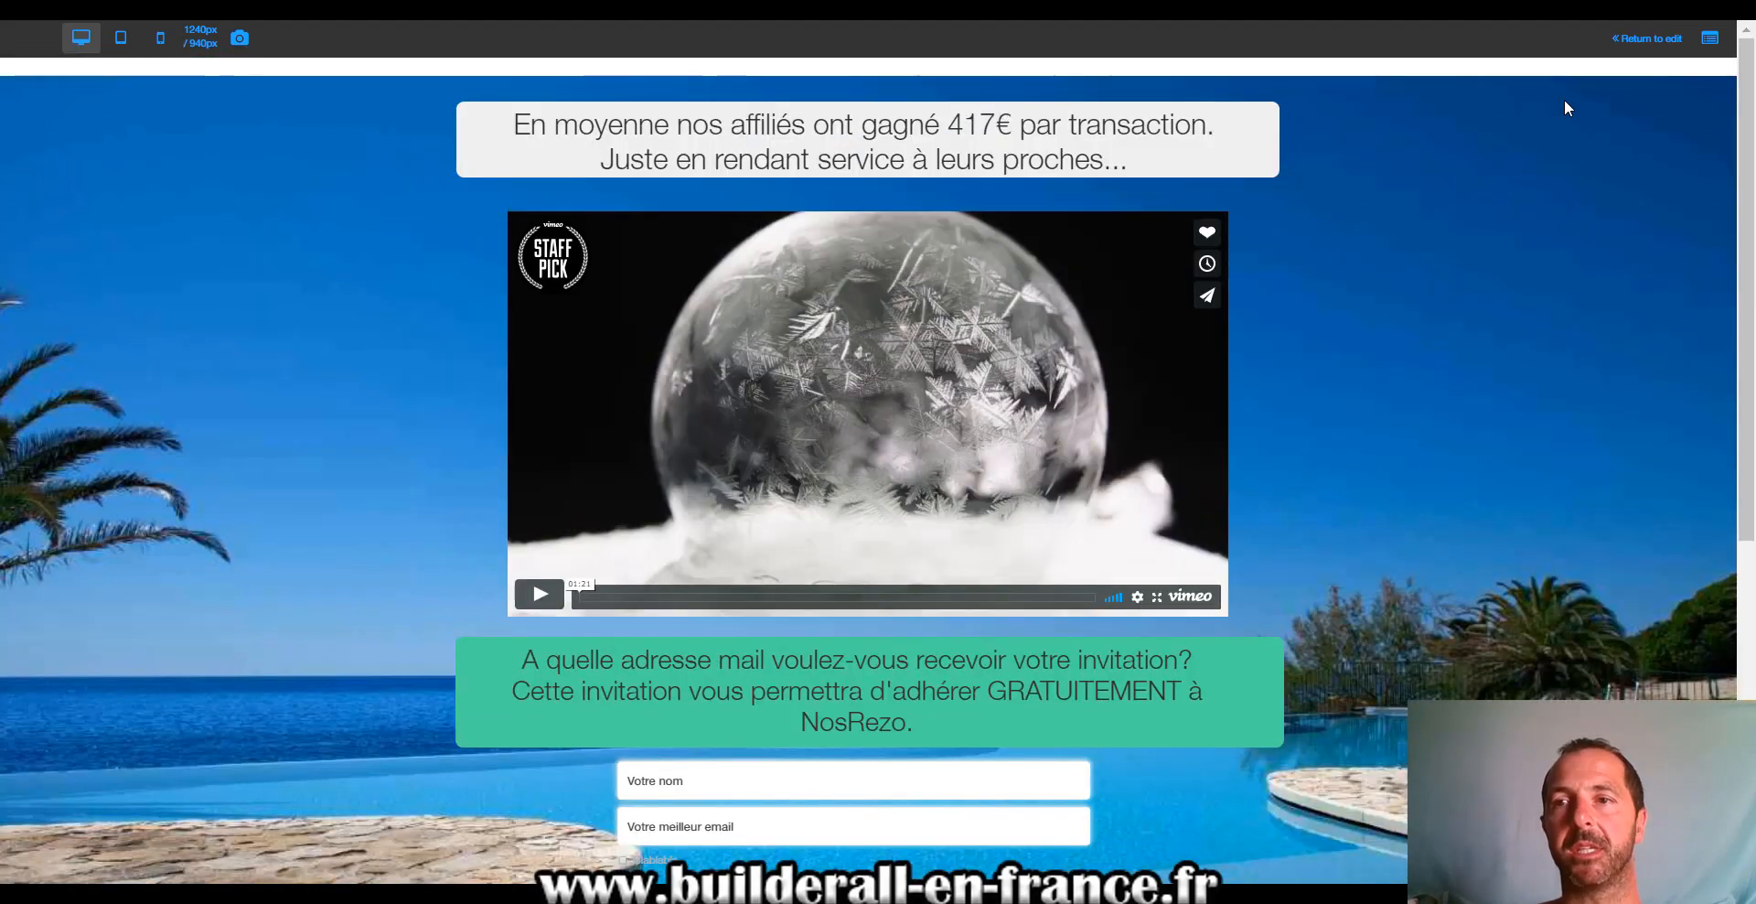
click(1647, 38)
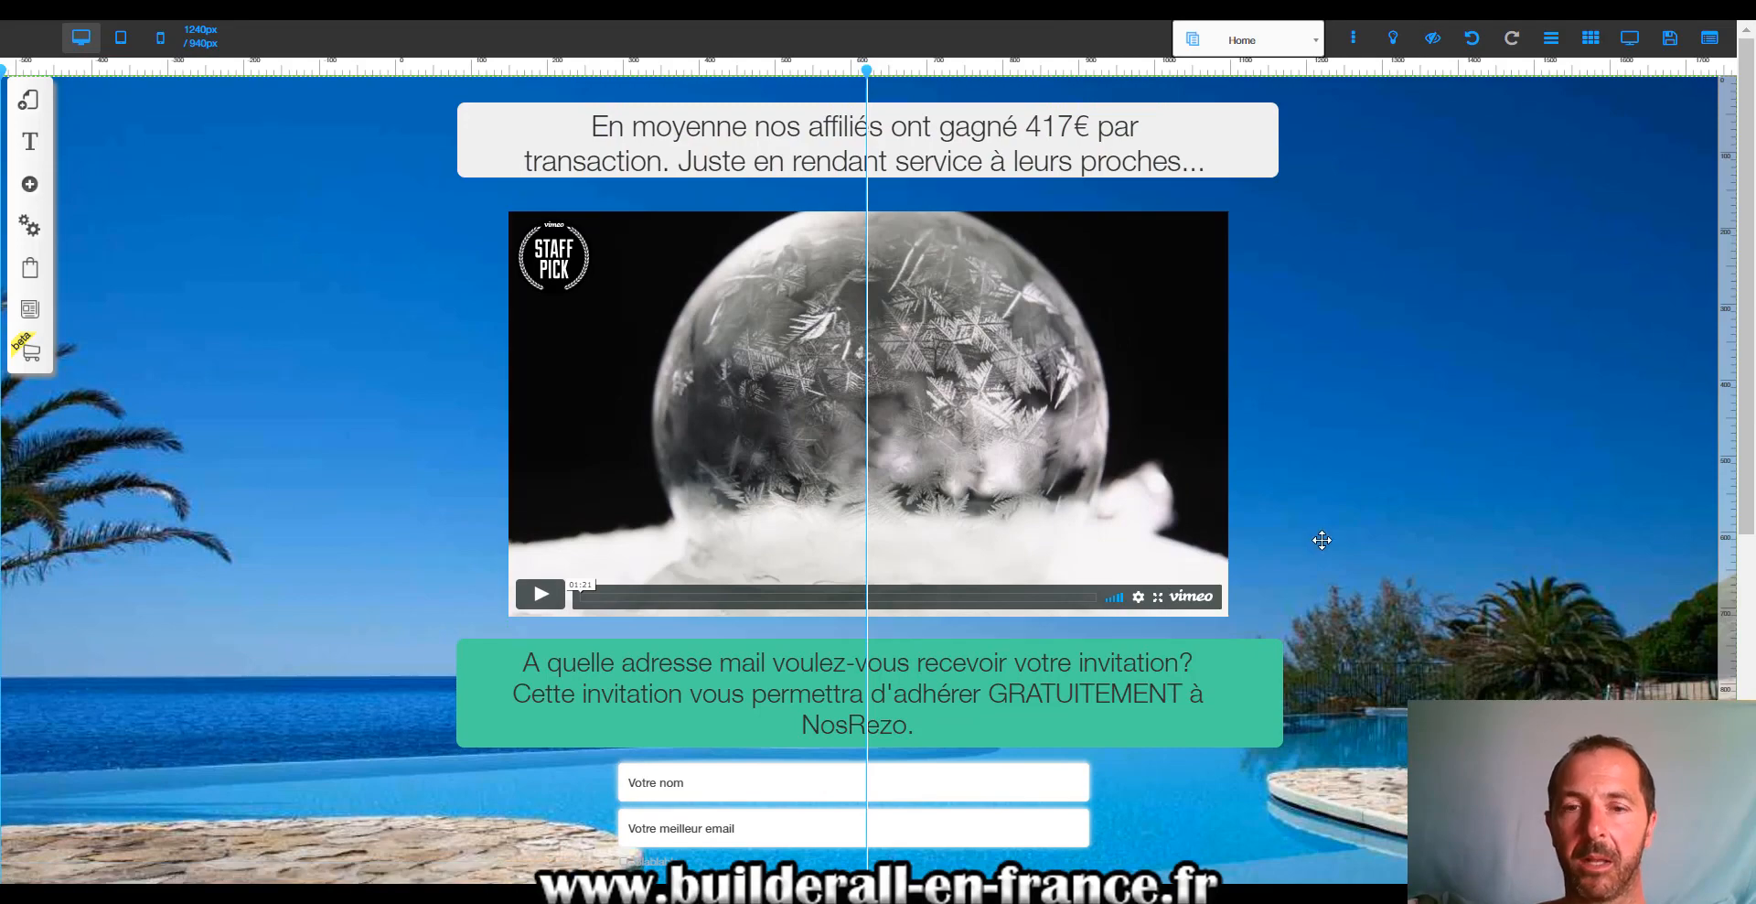
Step: Compare the recreated page with the original example capture page, from the headline and video to the form and footer
scroll(1321, 540, down, 3)
scroll(1384, 536, down, 3)
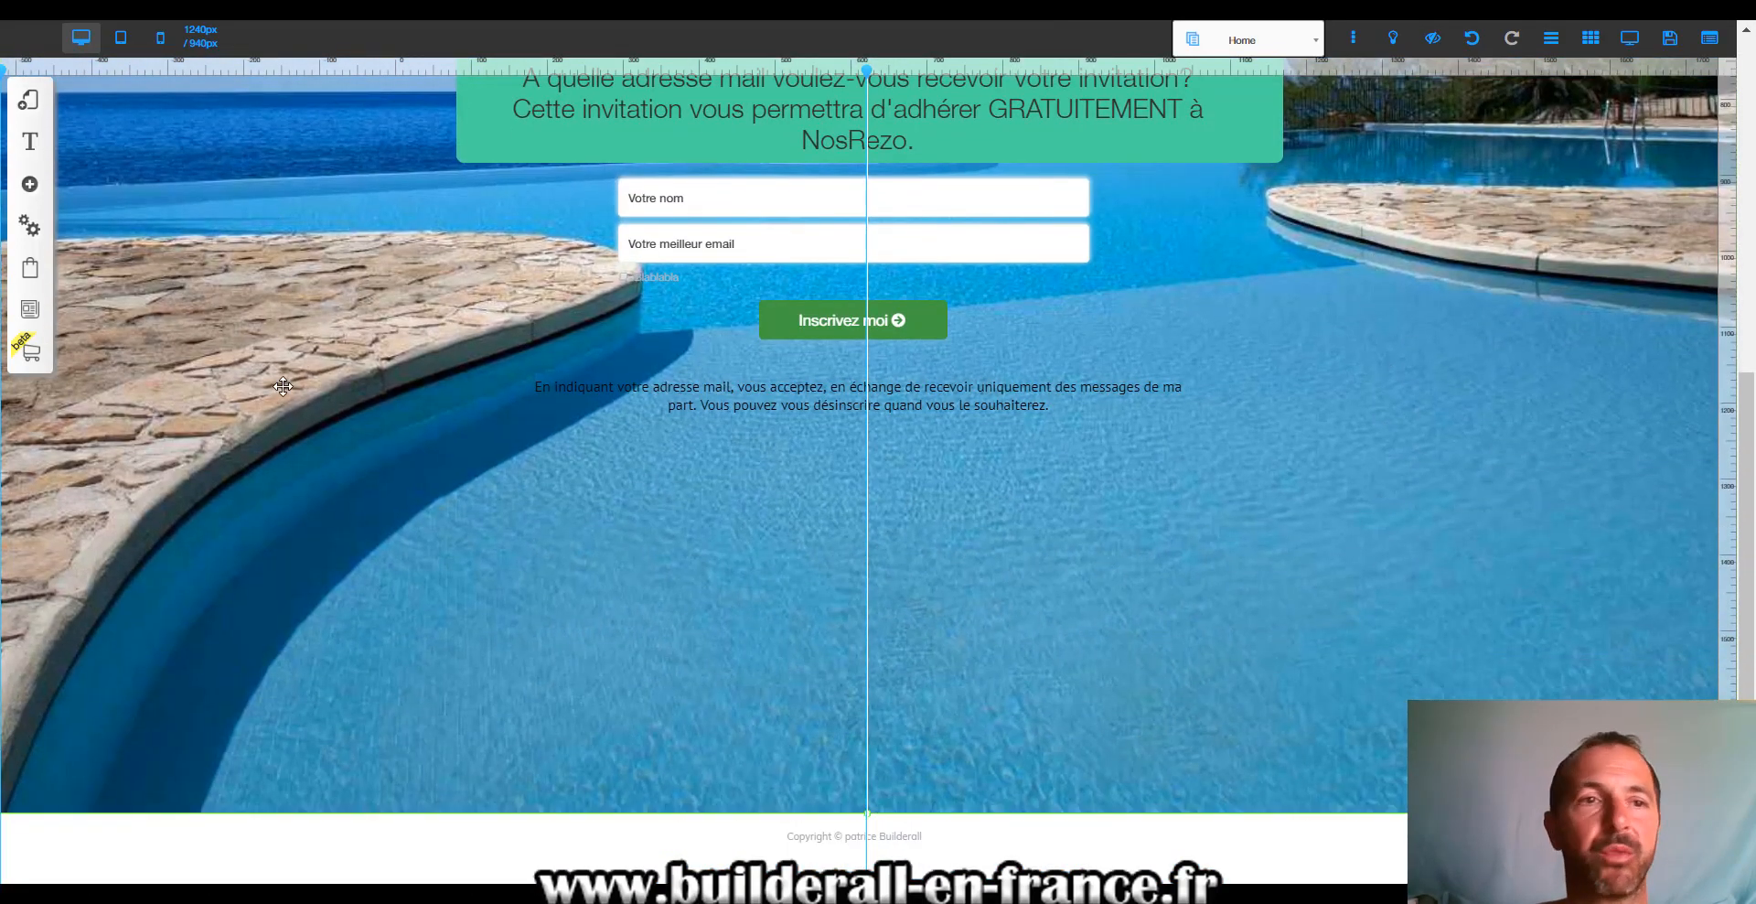
scroll(389, 457, up, 6)
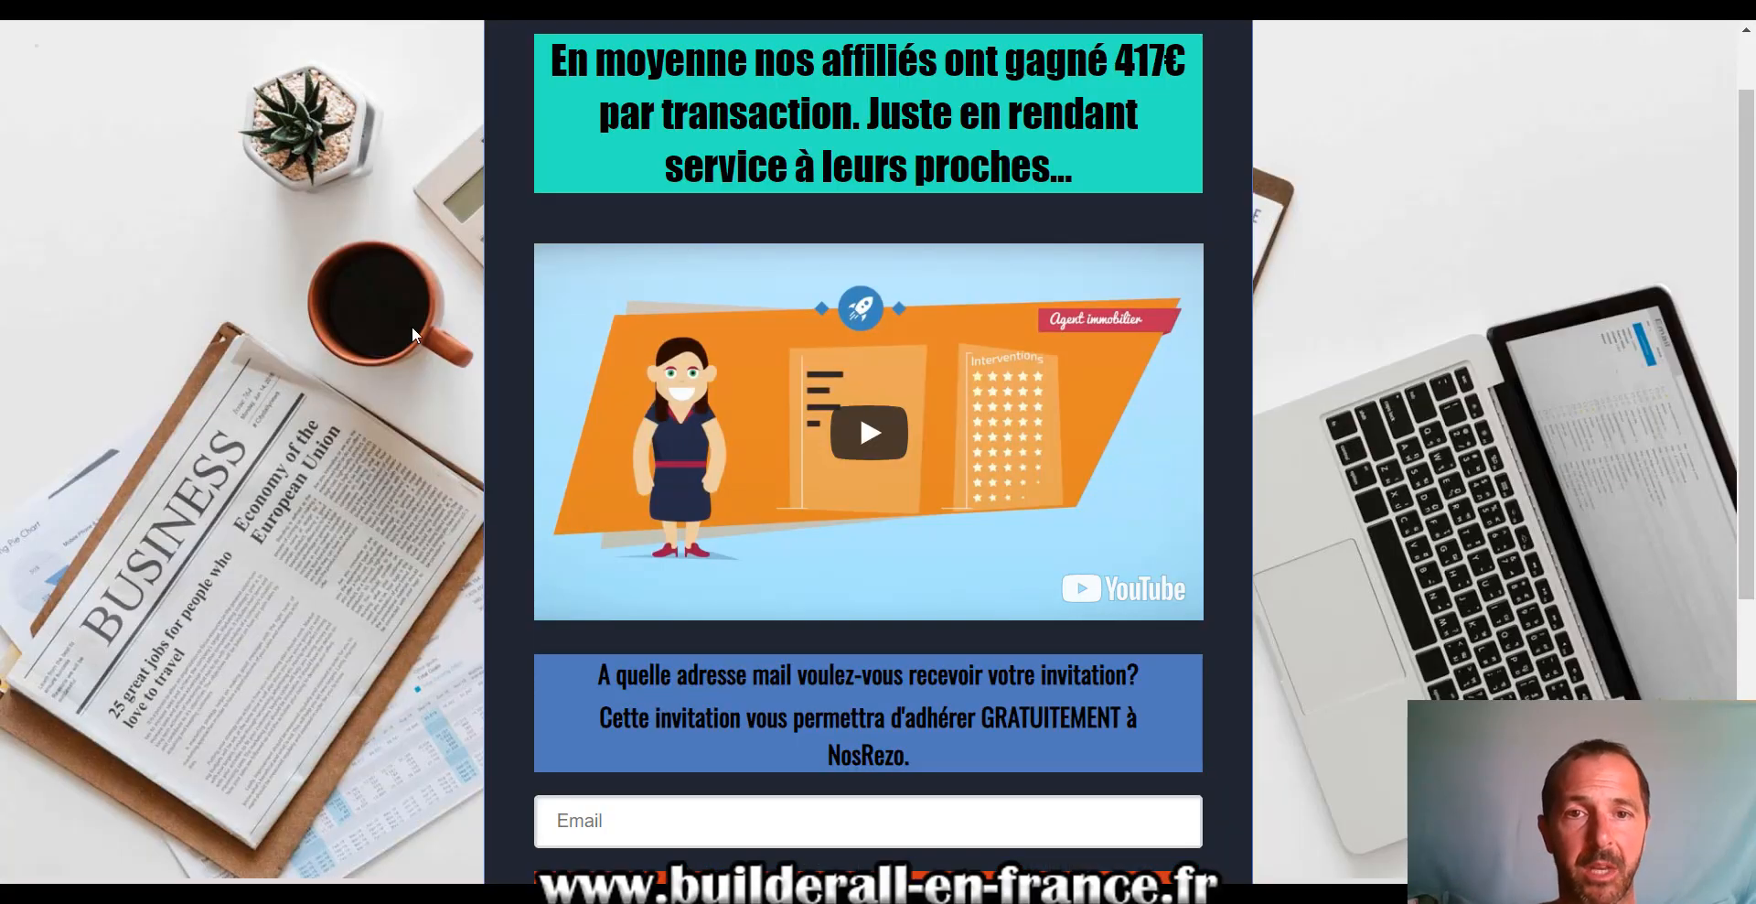
scroll(1077, 407, down, 5)
scroll(873, 277, up, 6)
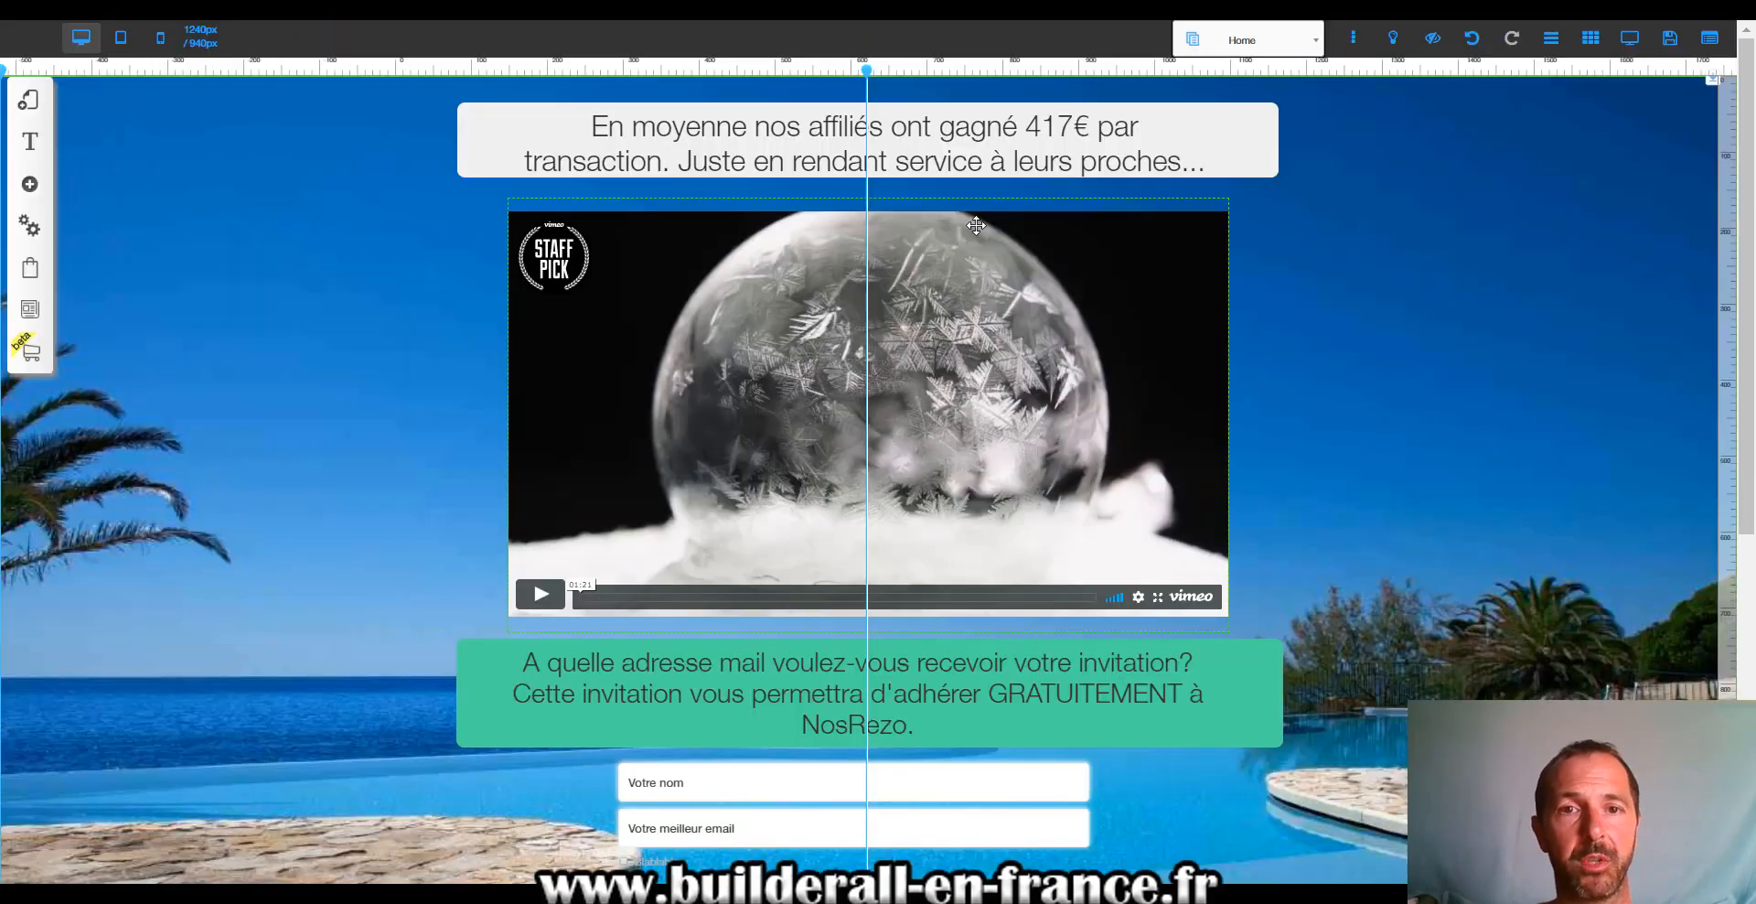
scroll(1238, 169, down, 6)
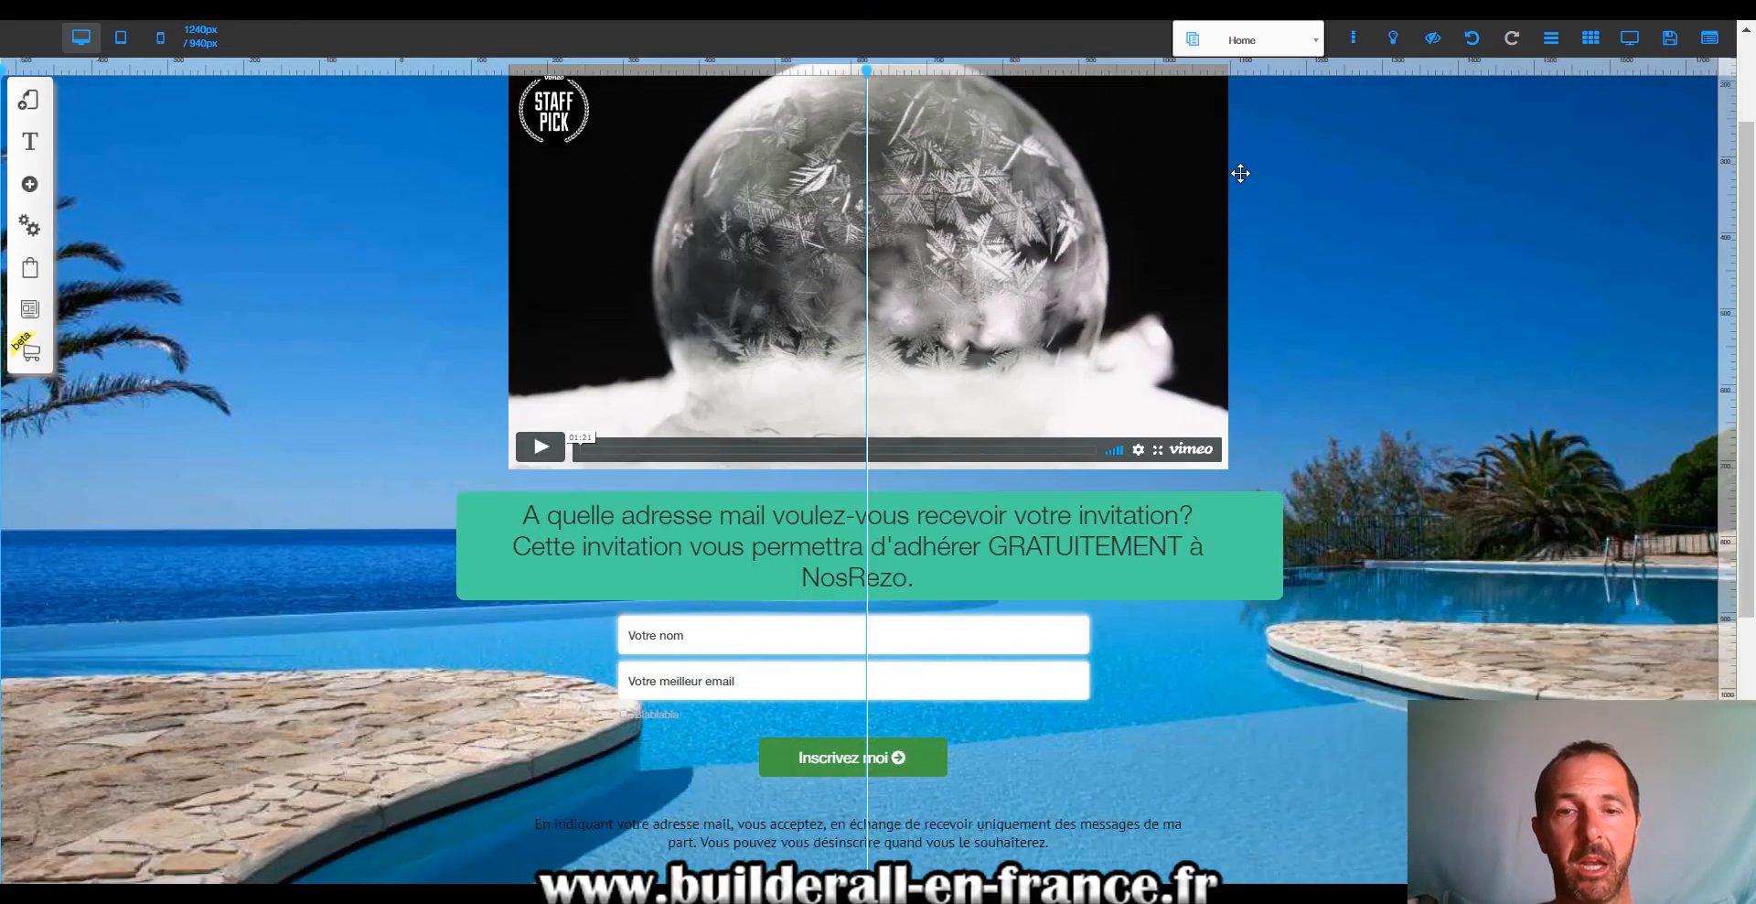